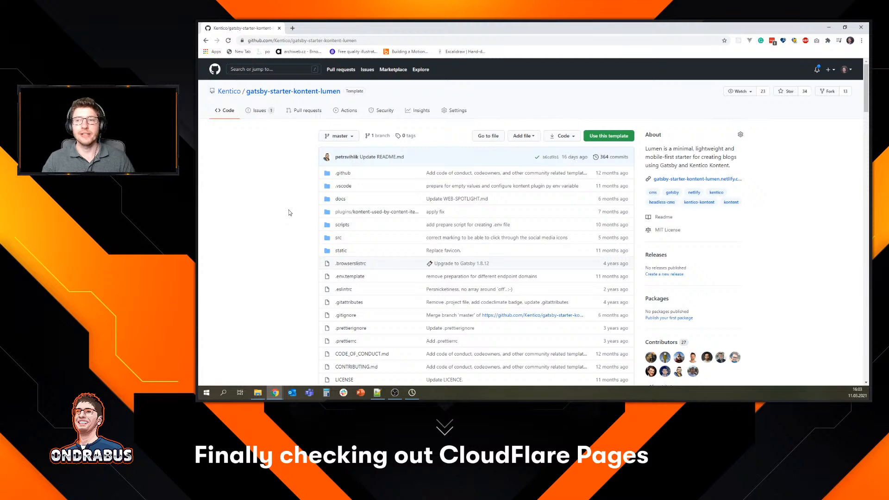
Look through the gatsby-starter-kontent-lumen repository, open its live demo in a separate tab and view the deployed blog.
scroll(289, 212, down, 5)
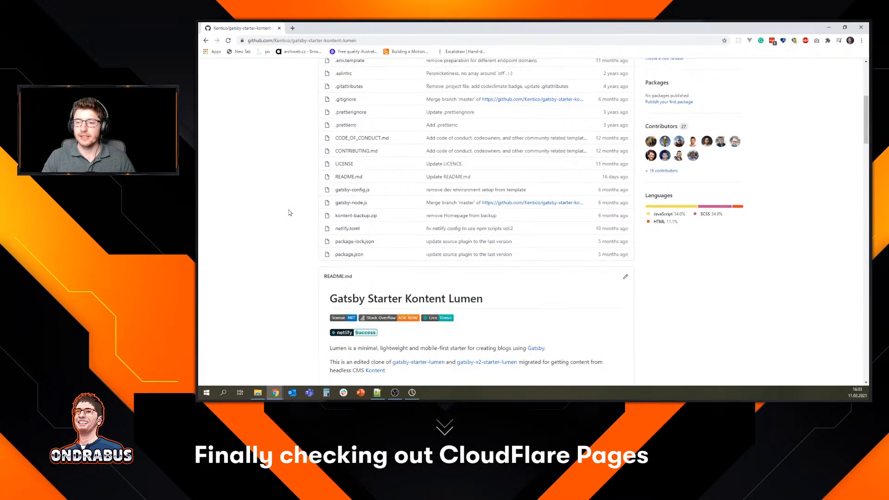
scroll(289, 212, down, 3)
scroll(289, 213, up, 3)
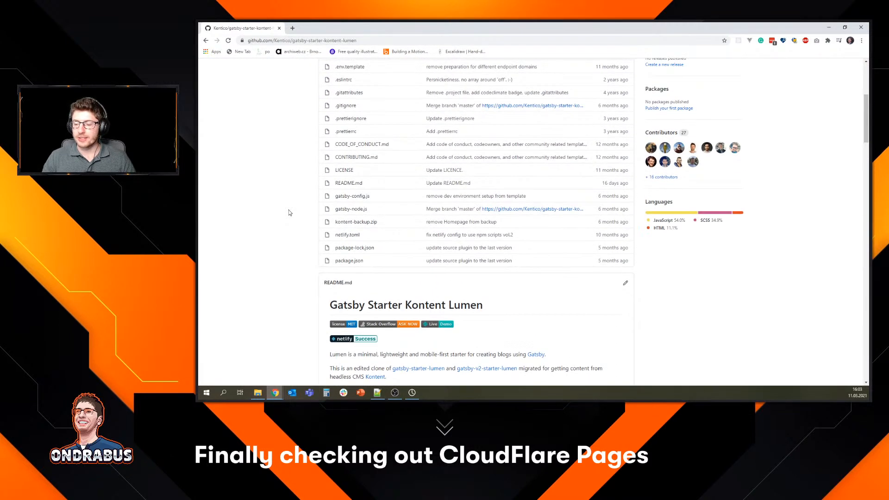
scroll(289, 212, up, 5)
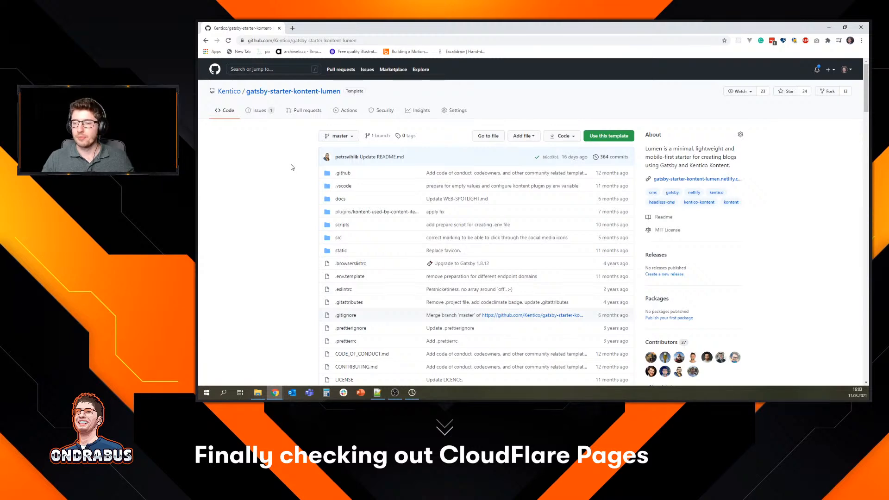
scroll(315, 209, down, 5)
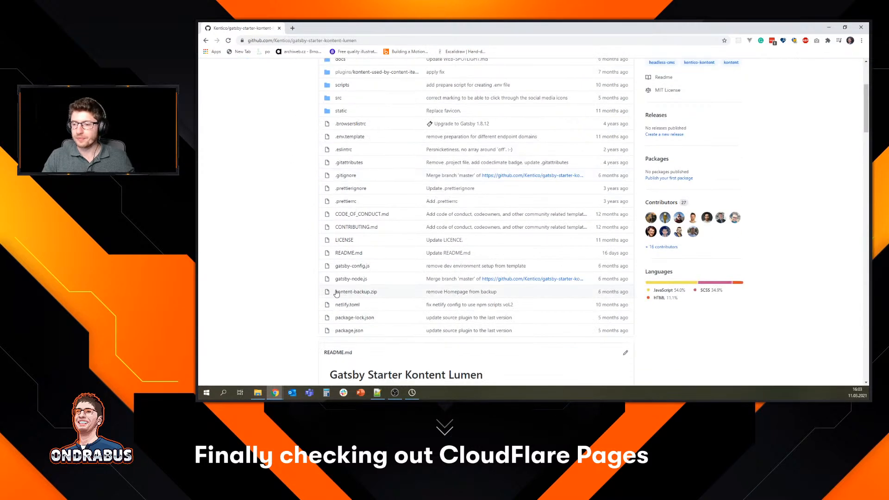
middle_click(445, 289)
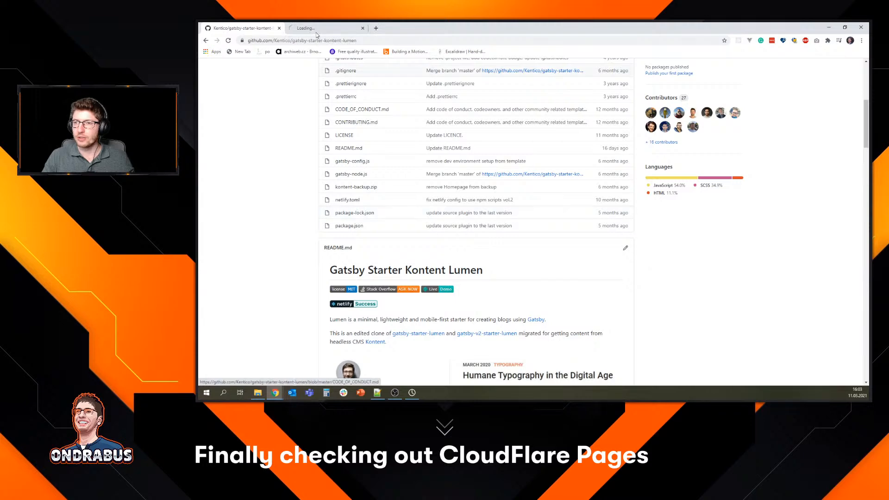
scroll(350, 281, down, 1)
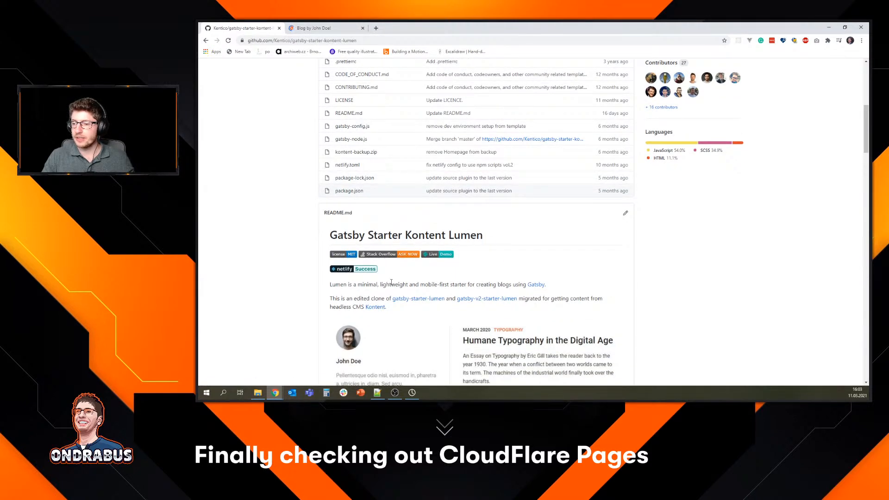
scroll(463, 285, up, 4)
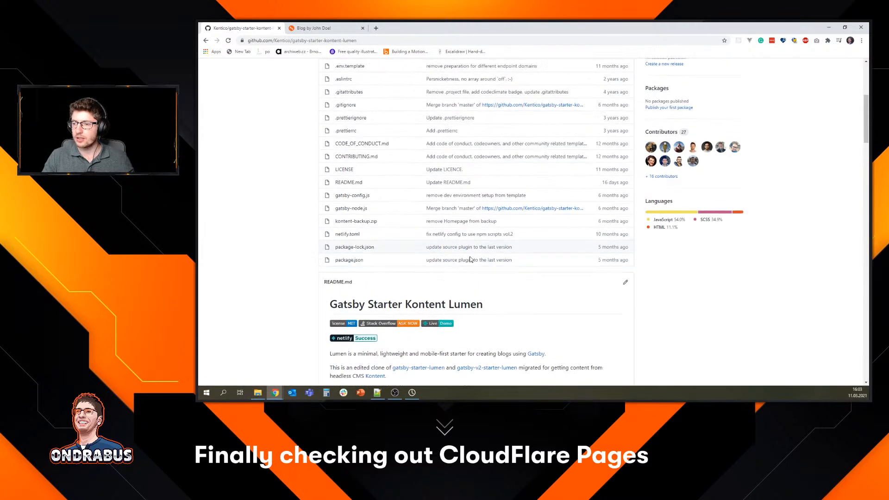
scroll(465, 288, up, 3)
key(ctrl+Tab)
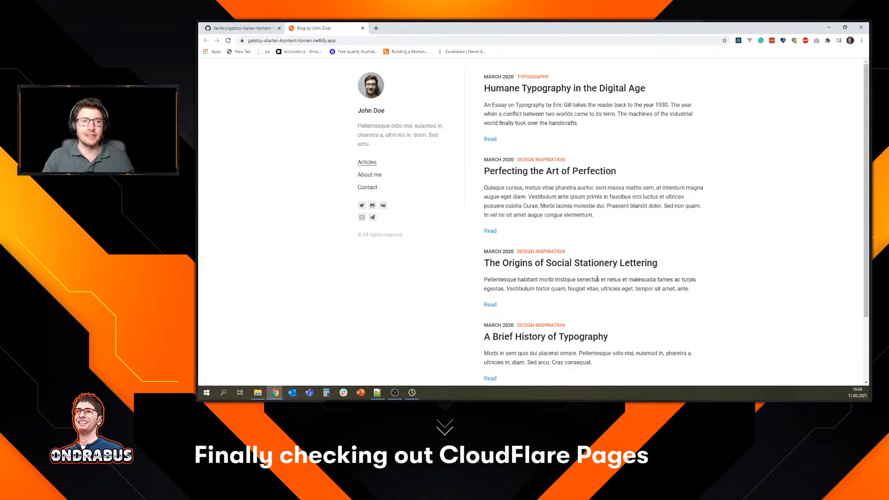
click(333, 40)
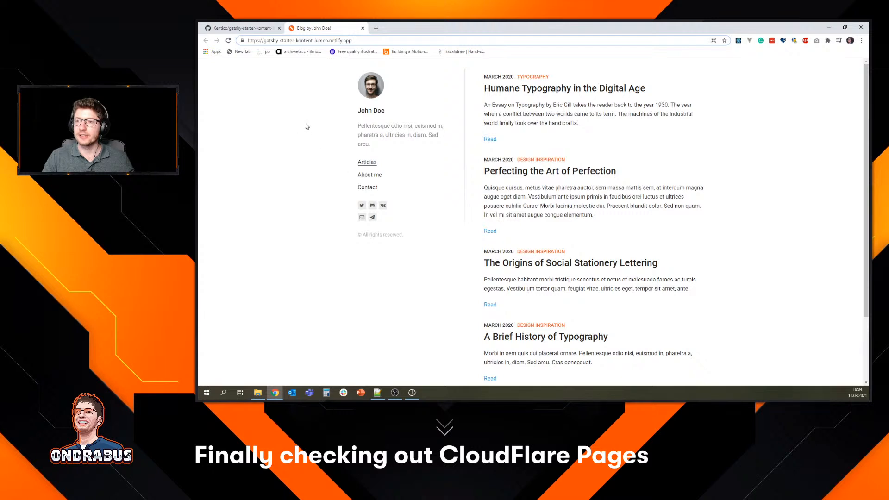
click(298, 147)
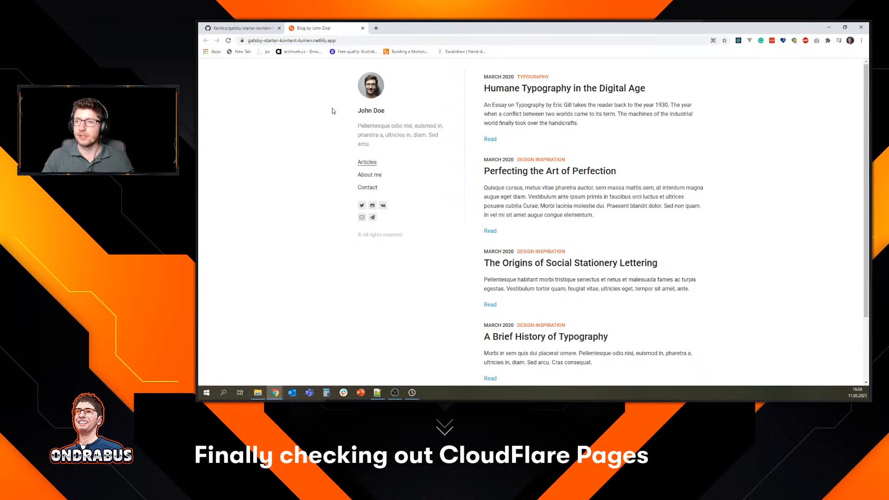
Detach a new blank tab into its own window and go to the Getting Started instructions in the repository's README.
click(377, 28)
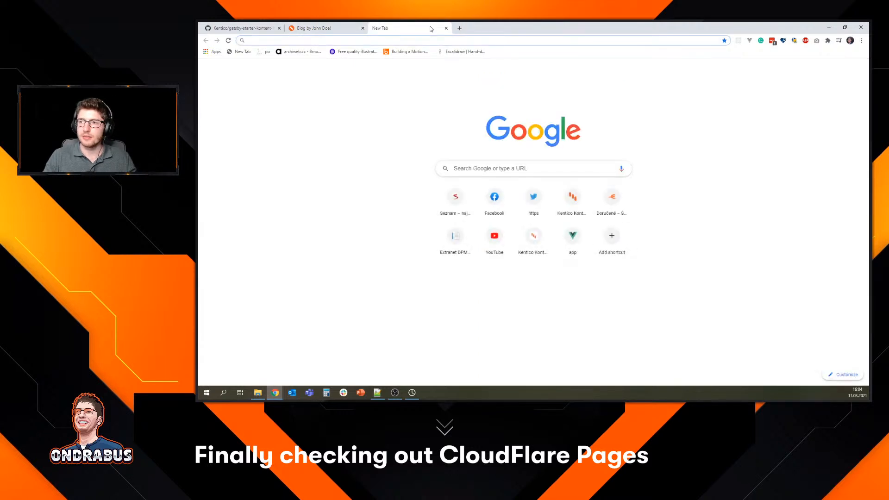
drag(419, 27, 199, 152)
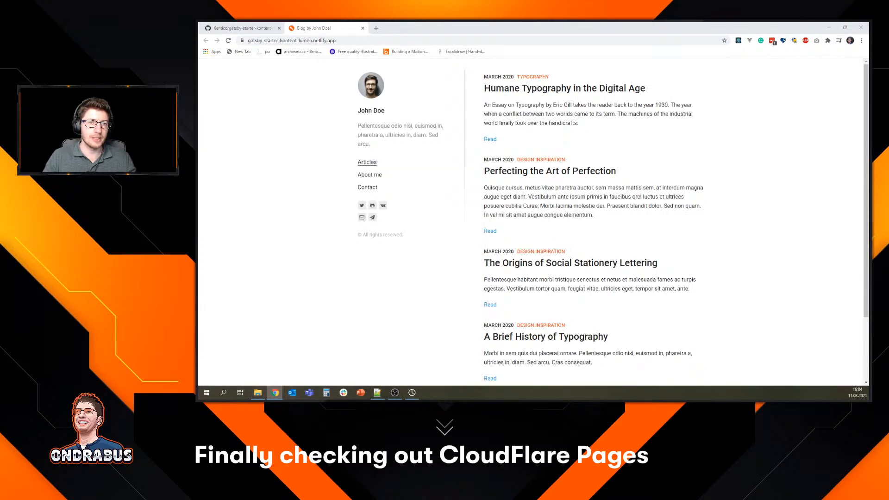
click(211, 30)
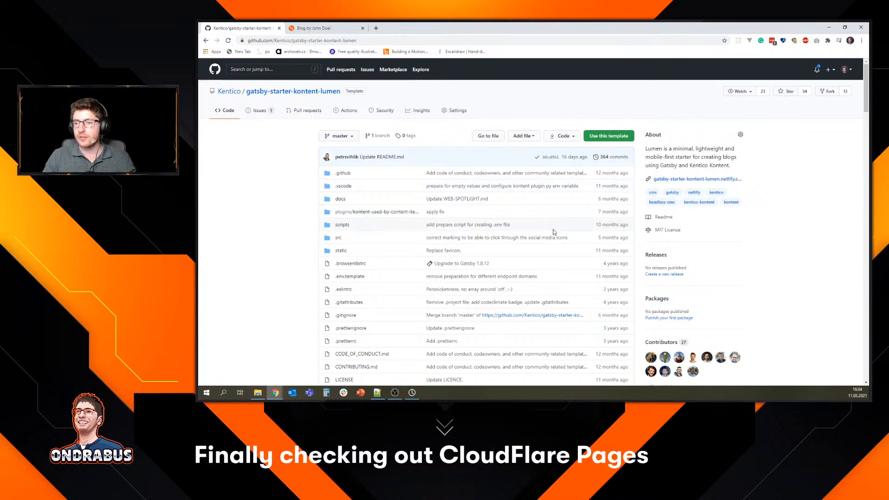
scroll(540, 236, down, 5)
scroll(540, 236, down, 3)
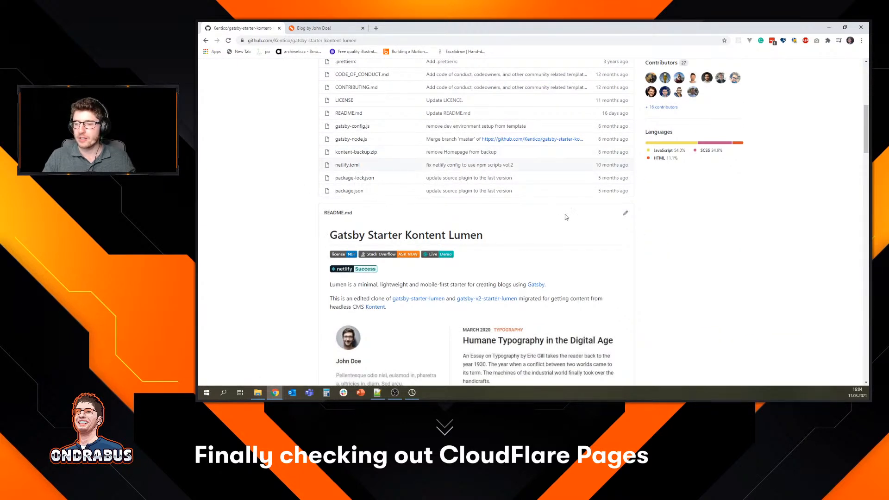
scroll(568, 218, down, 10)
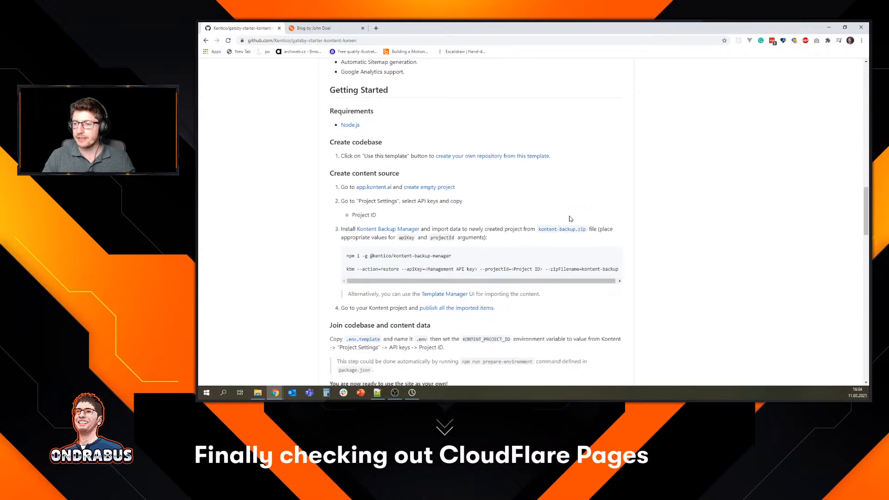
scroll(571, 219, down, 2)
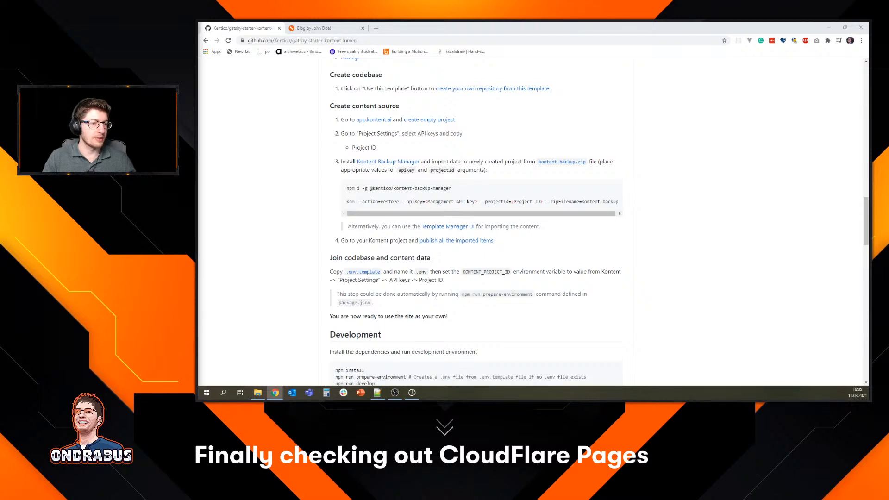
Bring the Kentico Kontent window into view and show the content items of the Gatsby Lumen project.
drag(472, 397, 462, 23)
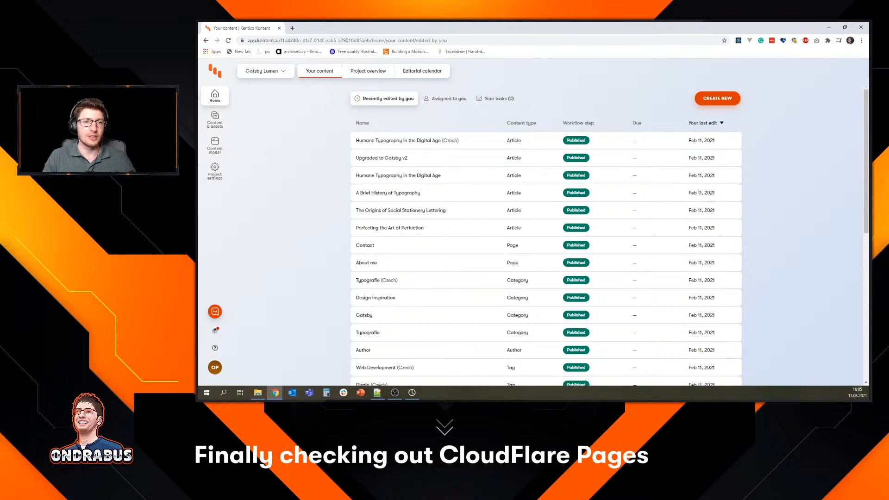
key(alt+Tab)
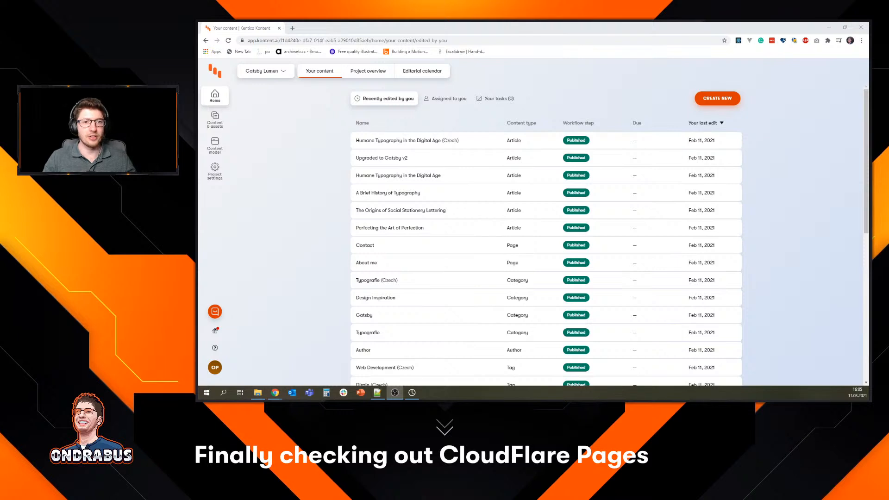
key(alt+Tab)
key(alt+Tab)
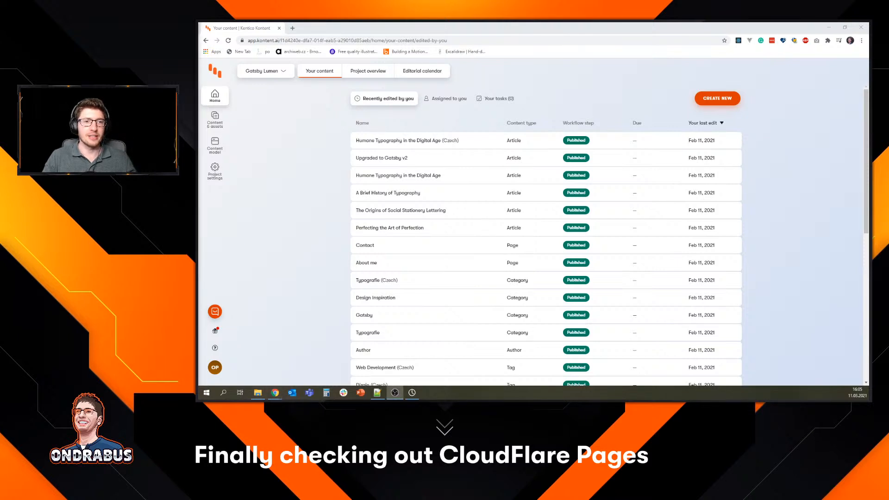
key(alt+Tab)
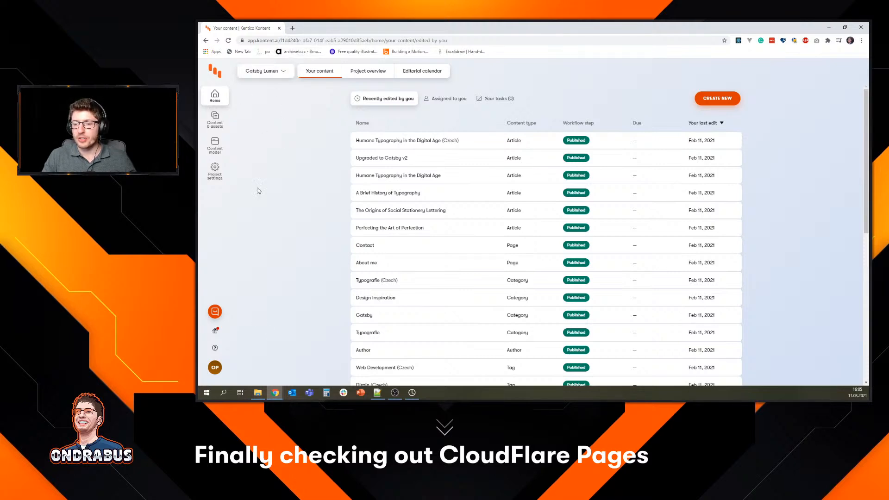
Review the README's content source instructions alongside the demo blog and the Gatsby Lumen project in Kontent.
key(alt+Tab)
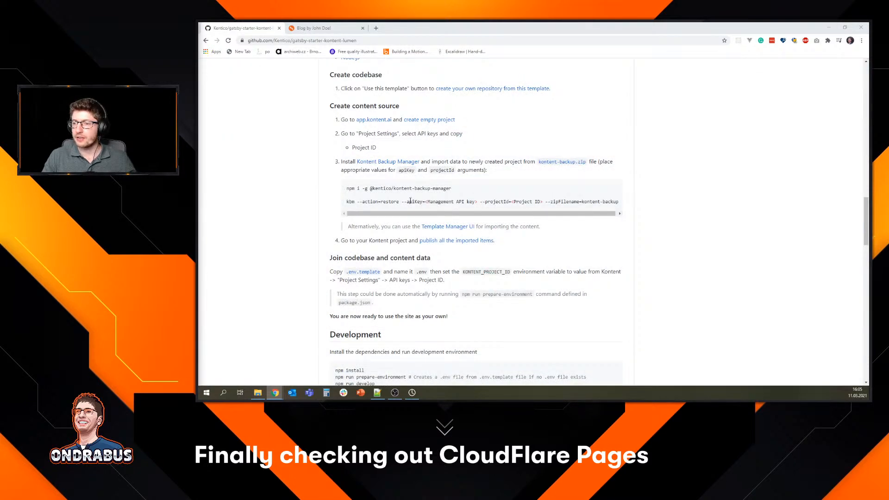
mouse_move(327, 106)
mouse_down()
mouse_move(558, 195)
mouse_move(578, 253)
mouse_move(339, 165)
mouse_move(323, 103)
mouse_up()
click(536, 112)
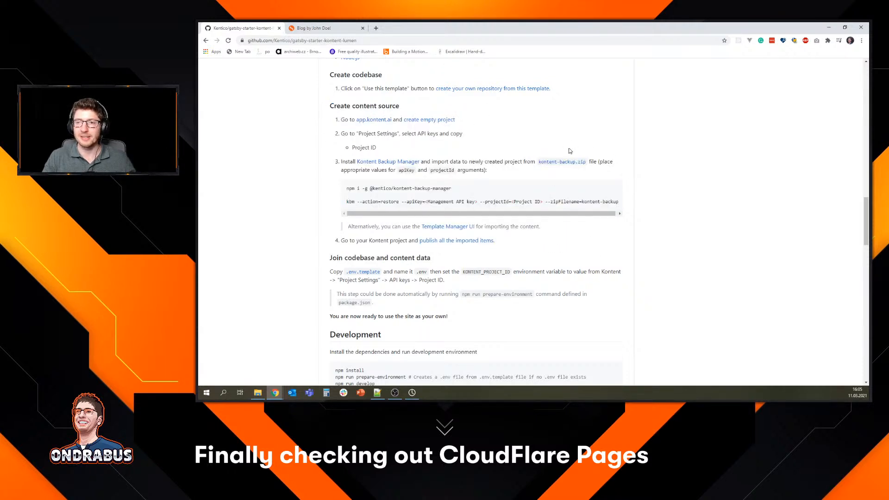
click(337, 31)
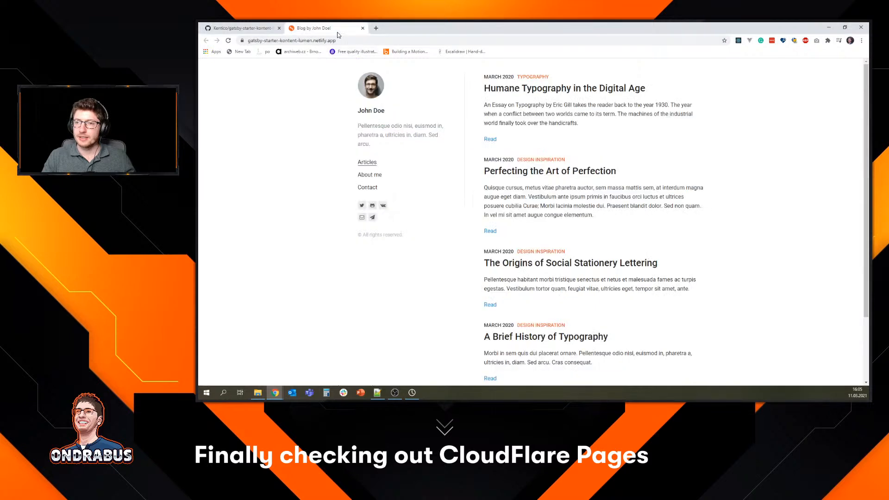
click(257, 28)
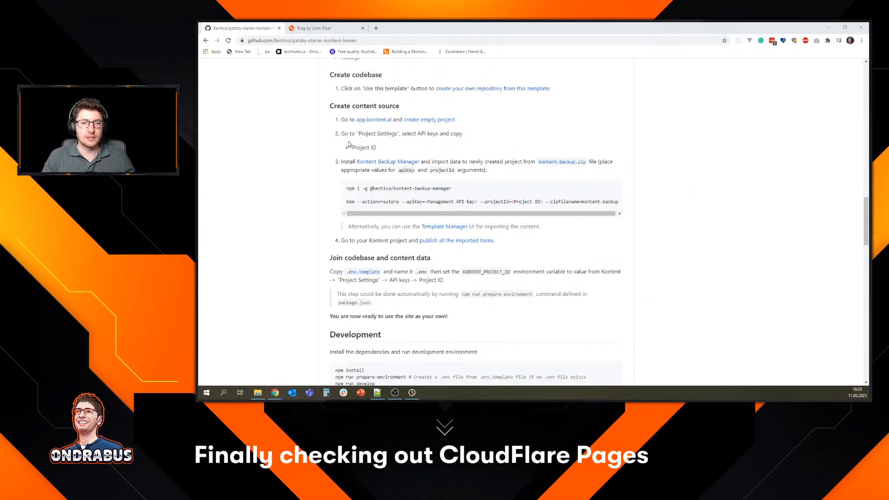
key(alt+Tab)
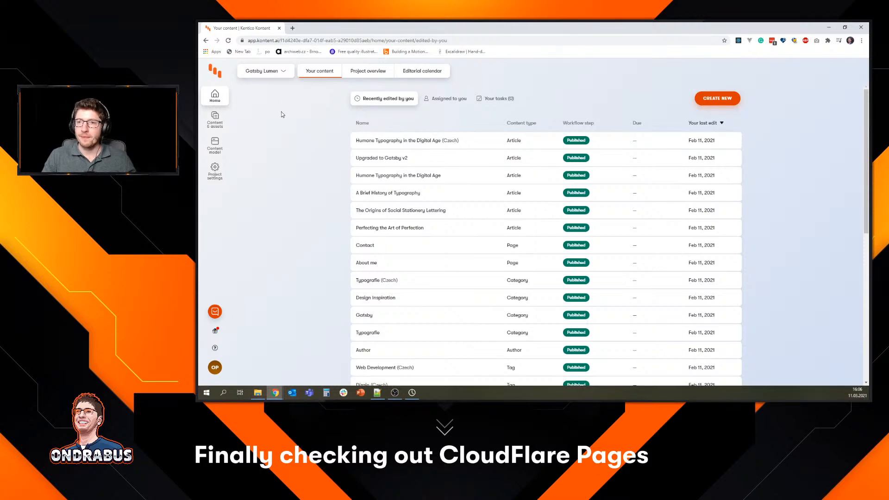
key(alt+Tab)
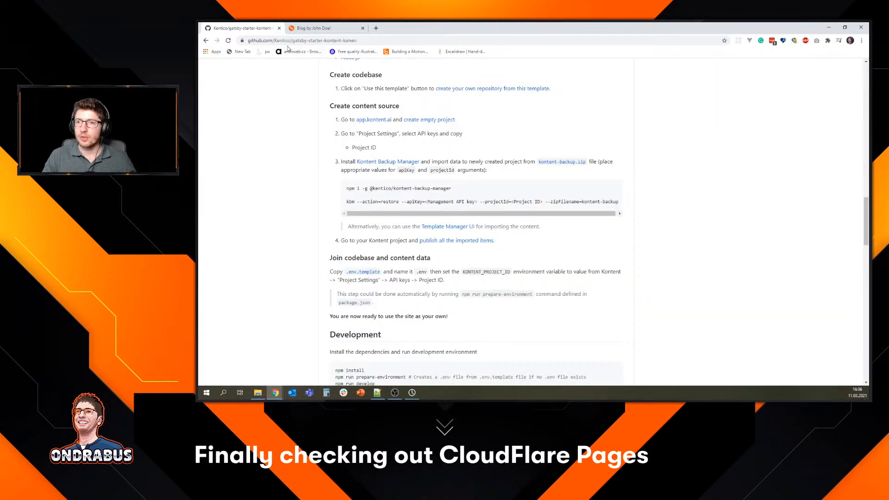
Fork the gatsby-starter-kontent-lumen repository to the personal GitHub account.
scroll(329, 240, up, 20)
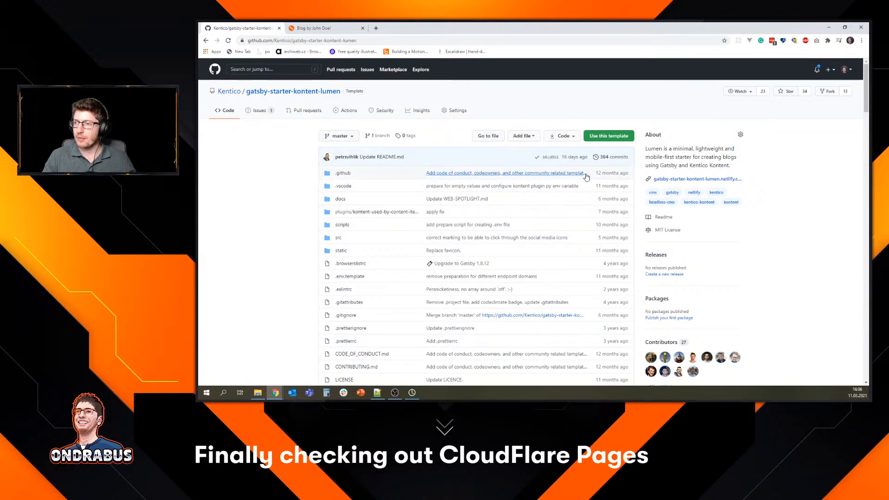
click(829, 91)
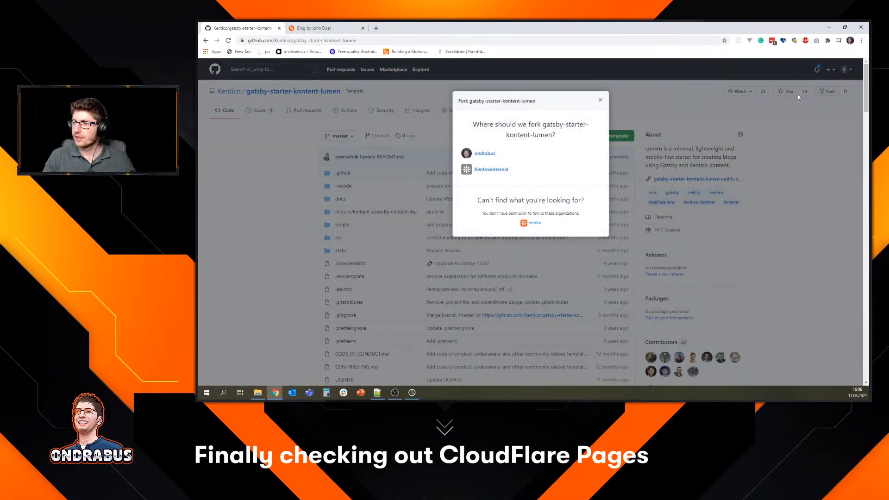
click(485, 153)
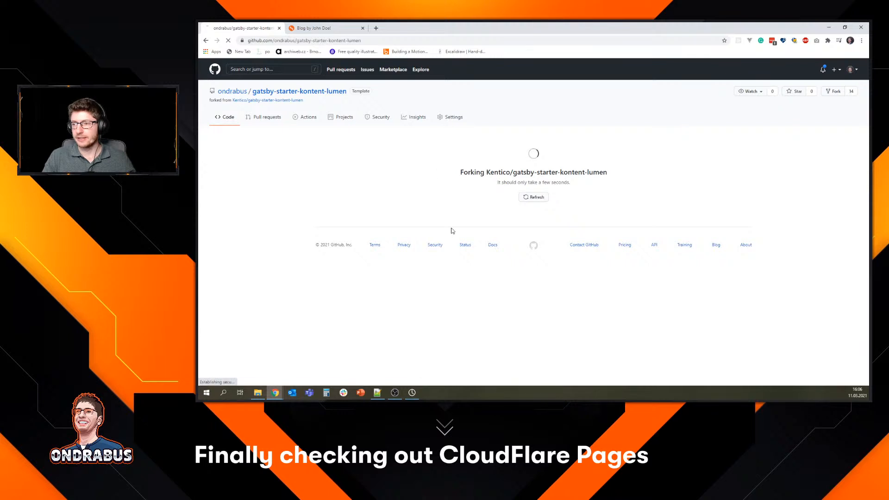
Open cloudflare.com in a new tab and log in to the Cloudflare dashboard with the prefilled credentials.
click(377, 29)
text(cloudfl)
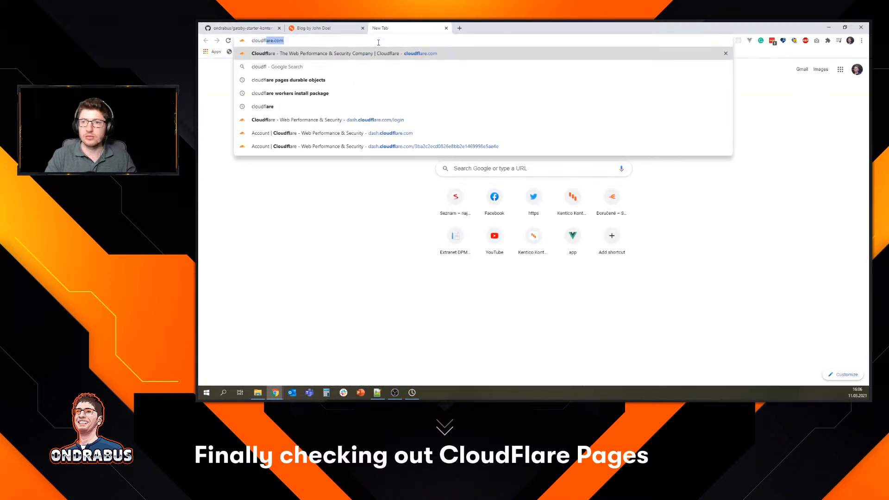
key(Return)
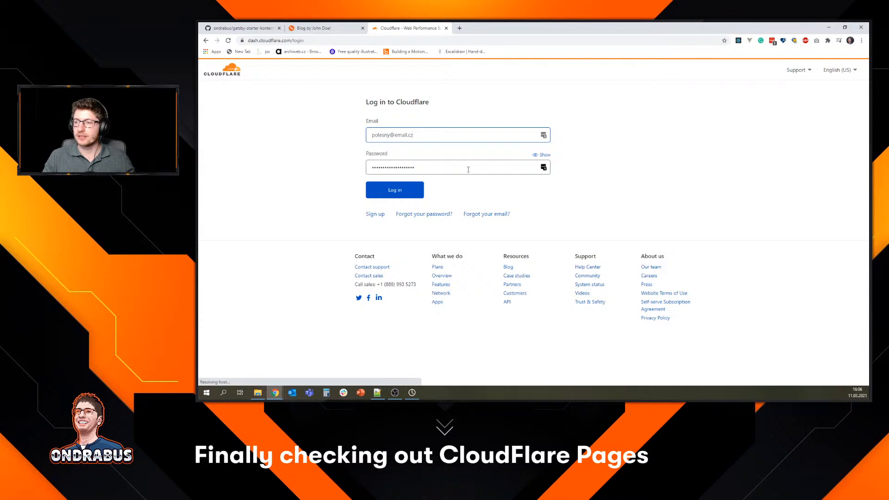
click(395, 191)
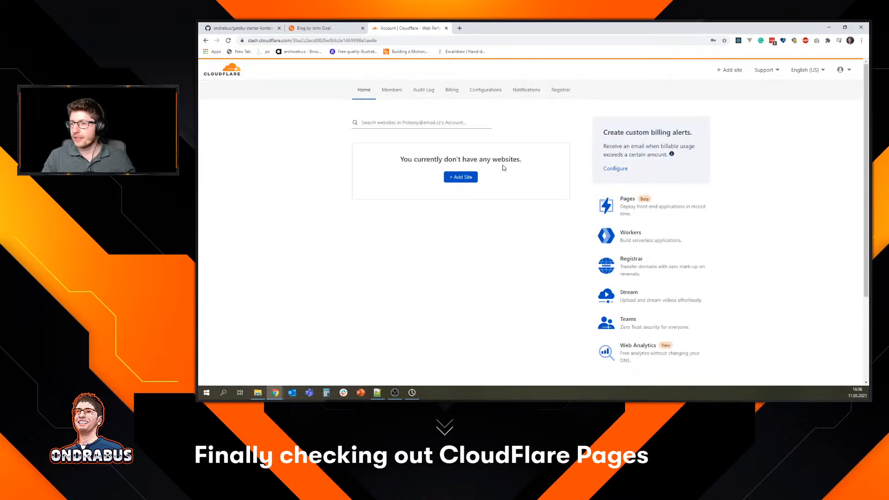
View the Workers overview of the Cloudflare account.
click(613, 241)
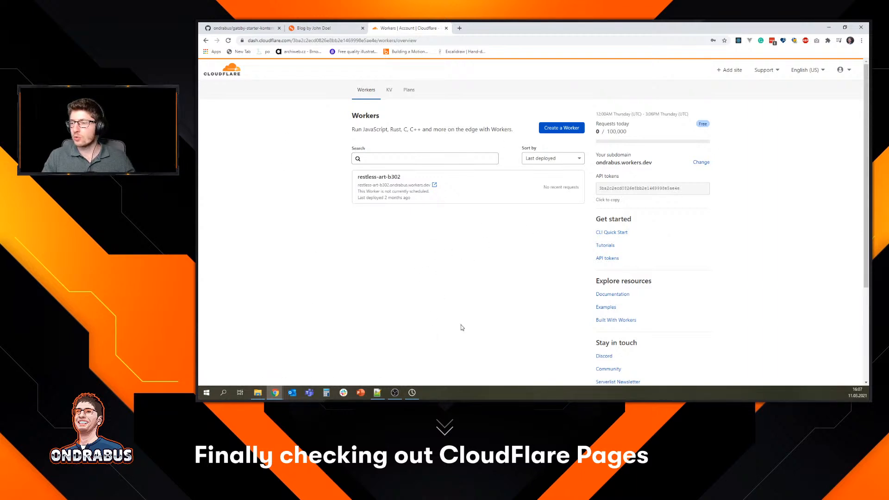
scroll(481, 318, down, 1)
scroll(482, 317, up, 1)
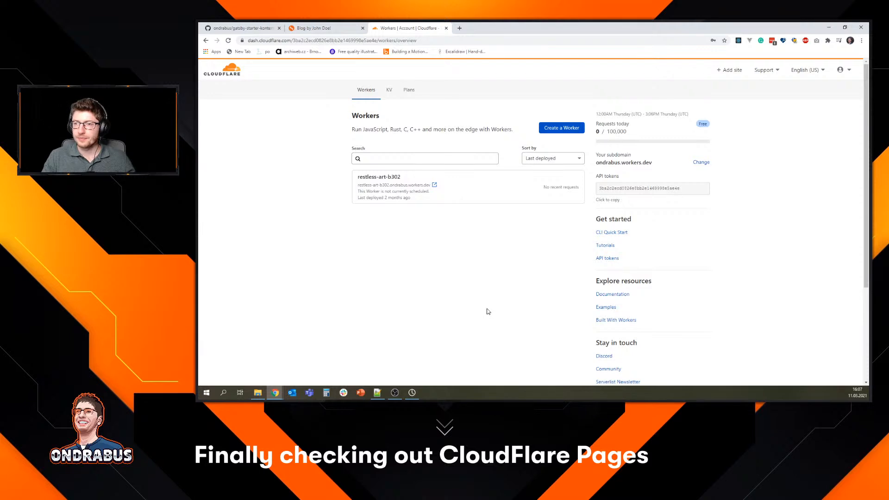
Return to the Cloudflare account home and open the Pages section.
key(alt+Left)
click(629, 208)
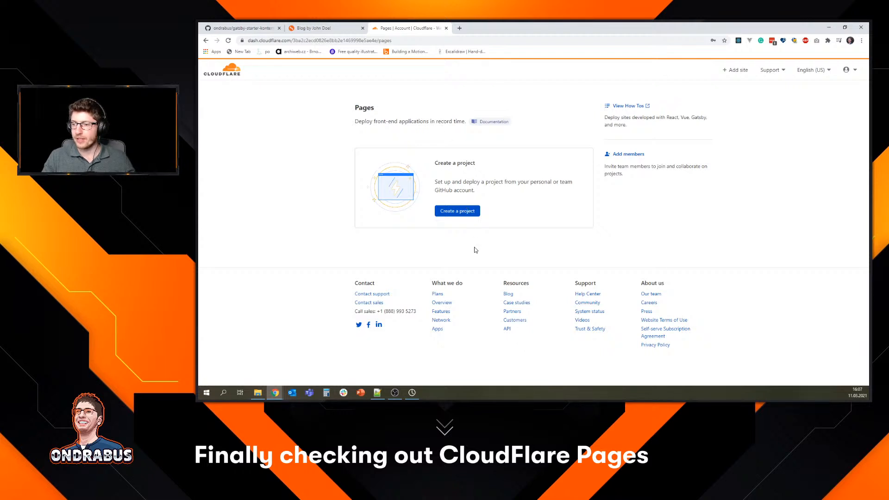
Start creating a new Pages project and connect a GitHub account as its source.
drag(438, 163, 526, 168)
click(526, 169)
click(470, 212)
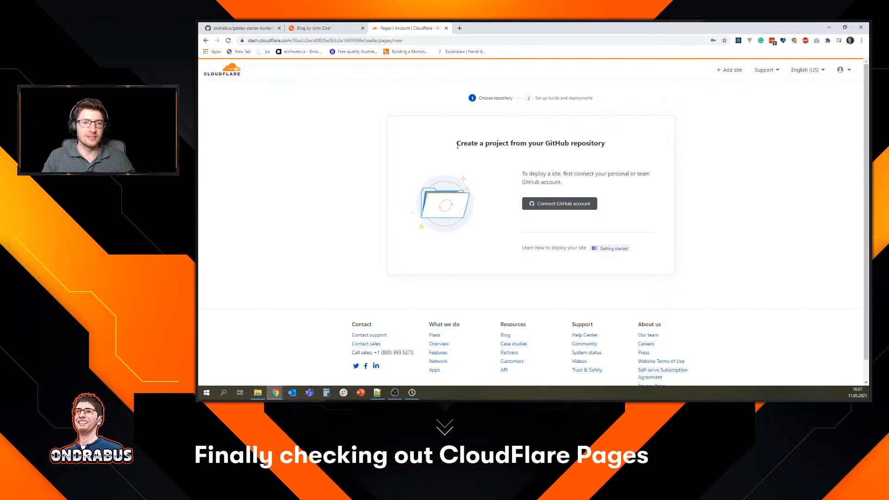
drag(457, 143, 639, 144)
click(640, 143)
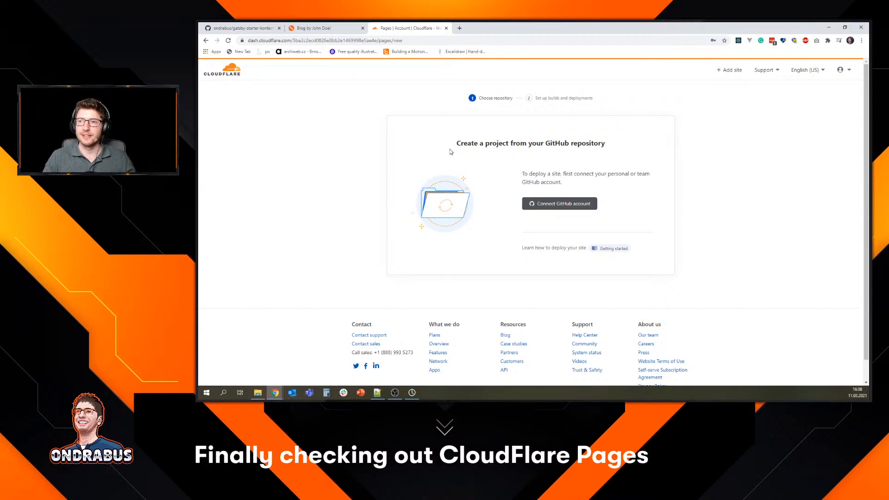
click(569, 208)
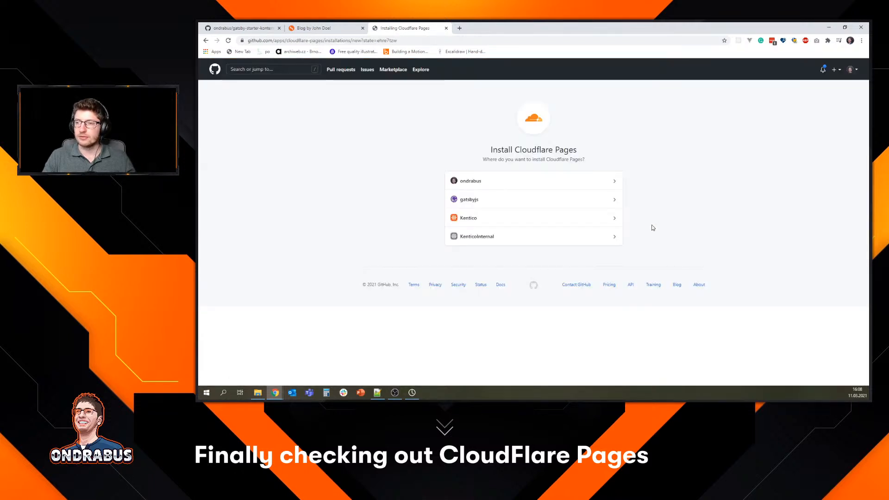
Choose the personal GitHub account for the Cloudflare Pages app and limit its access to the gatsby-starter-kontent-lumen repository.
click(503, 181)
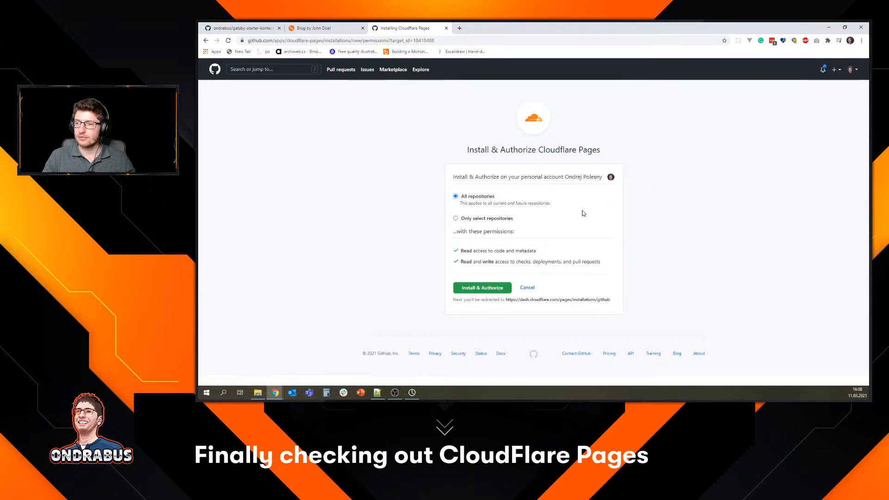
click(455, 218)
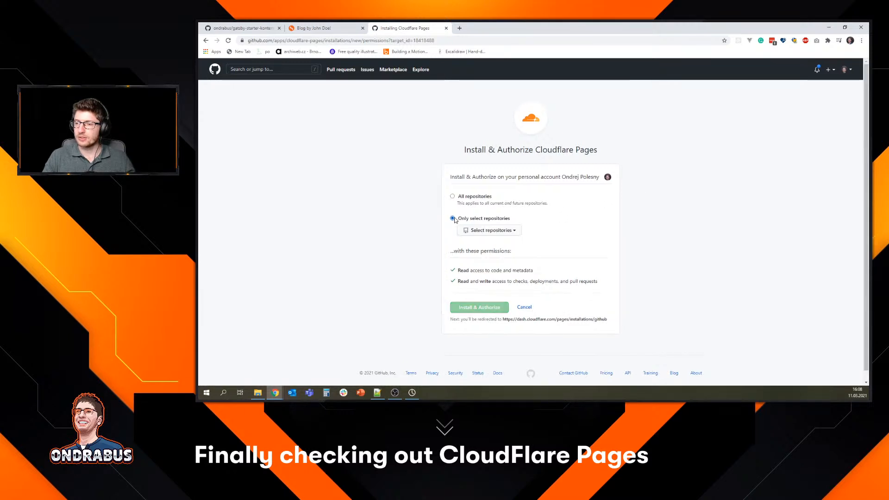
click(487, 231)
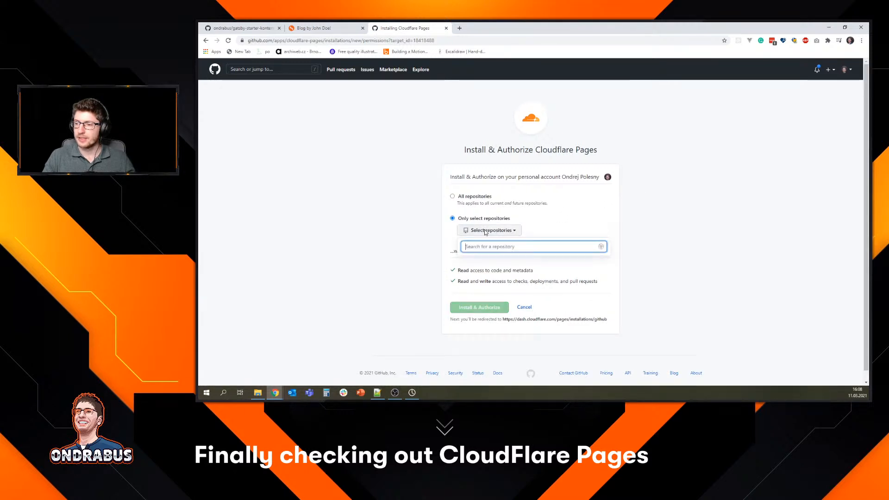
click(246, 27)
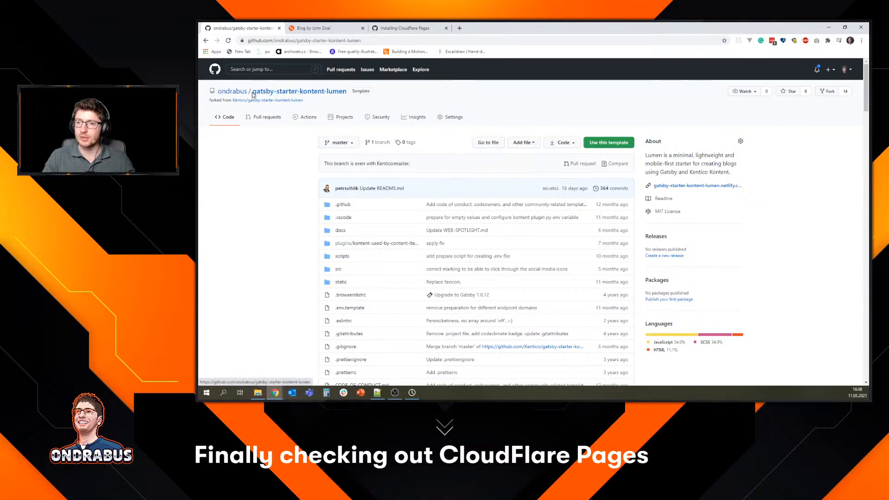
drag(251, 93, 347, 93)
key(ctrl+c)
click(422, 100)
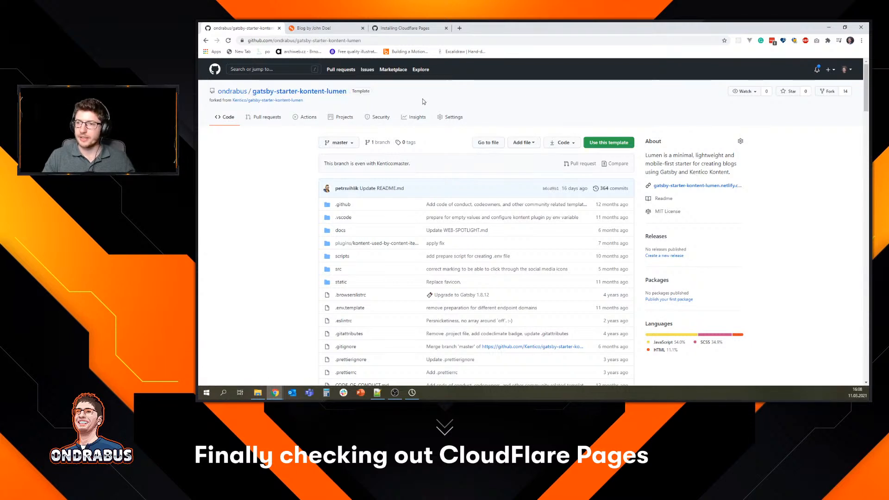
click(403, 28)
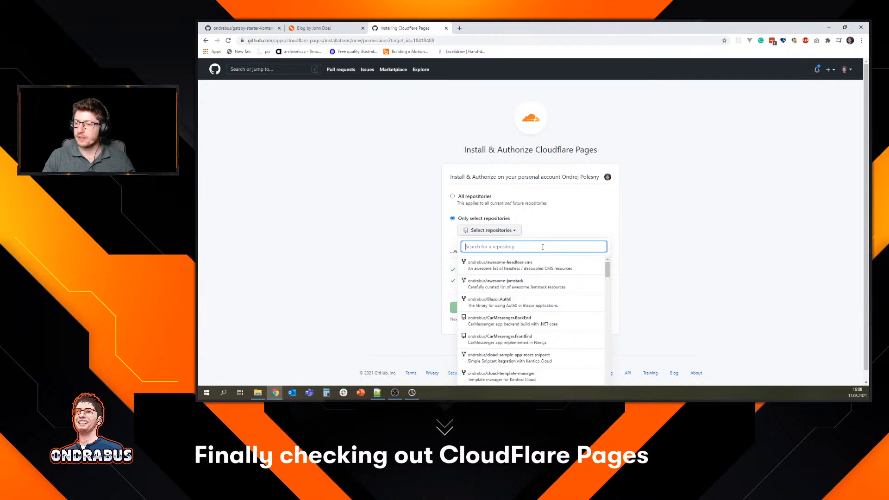
key(ctrl+v)
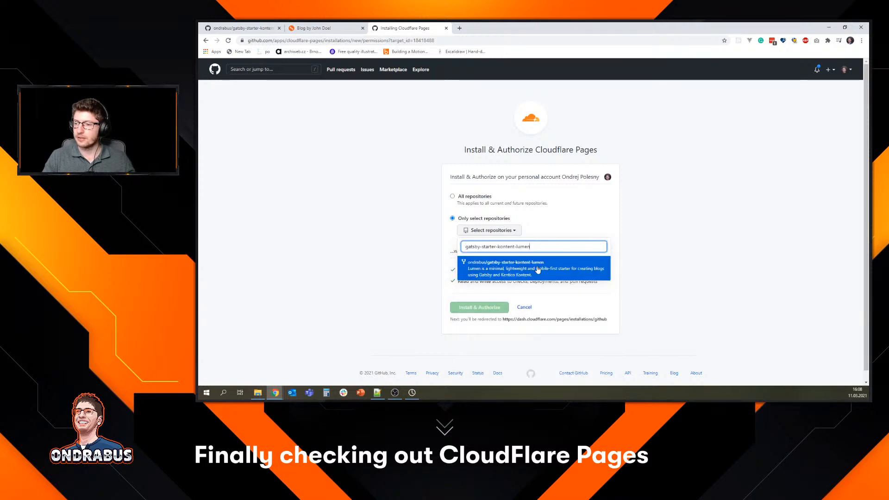
click(538, 270)
Install and authorize the Cloudflare Pages app on GitHub, confirming access with the prefilled account password.
scroll(613, 268, down, 1)
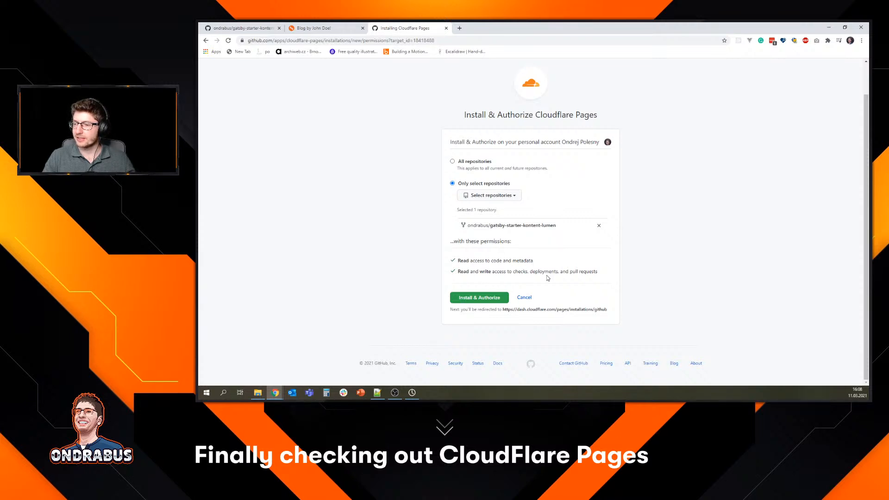
click(487, 304)
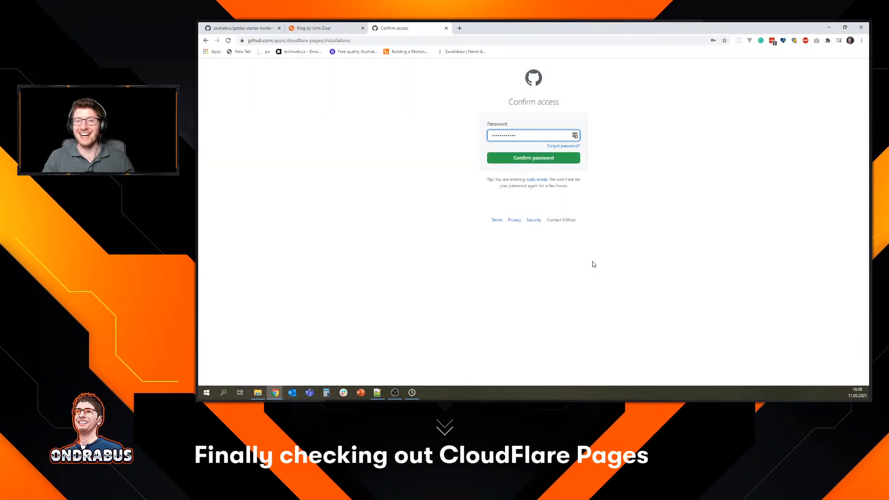
click(541, 159)
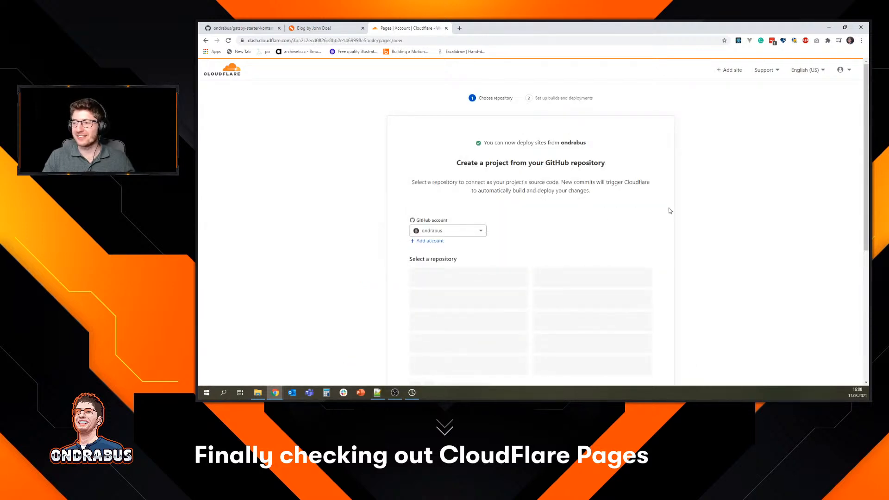
Select the gatsby-starter-kontent-lumen repository for the project and begin its setup.
scroll(675, 214, down, 1)
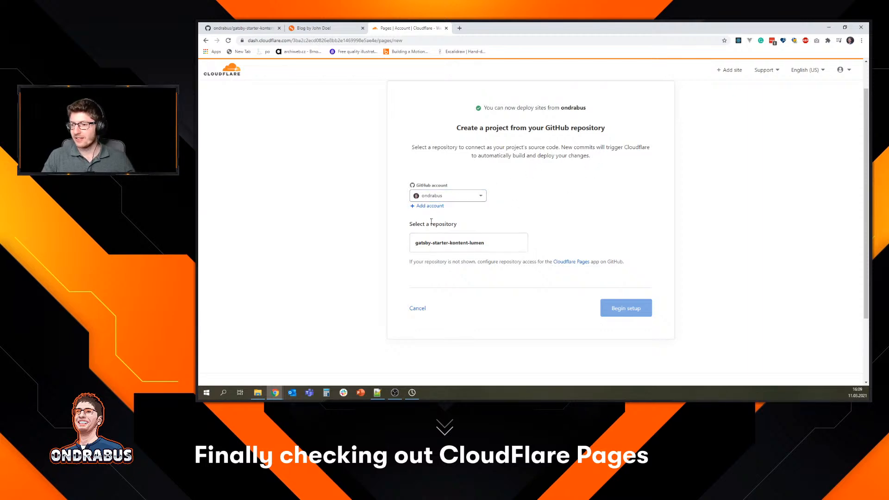
click(438, 245)
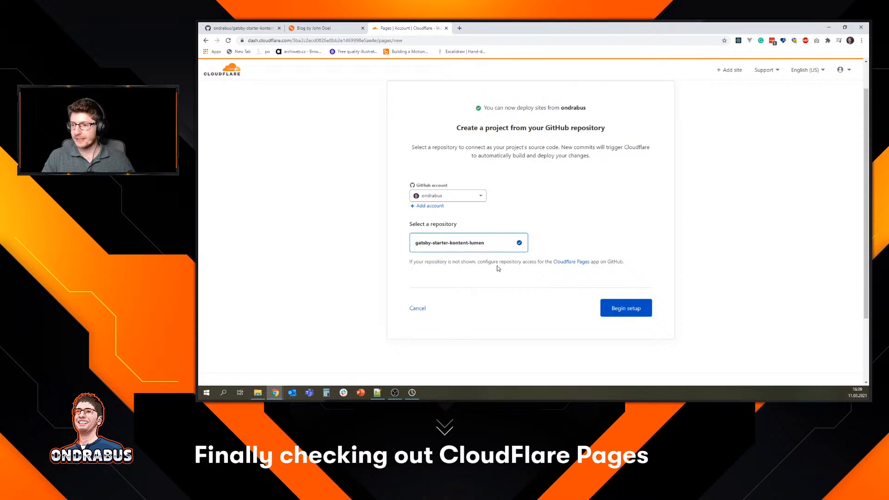
click(610, 310)
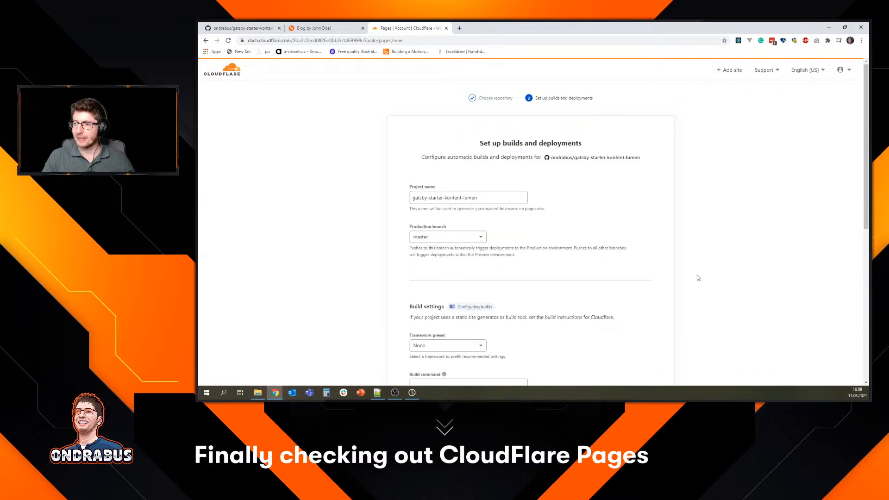
Go through the project's build and deployment settings and set the framework preset to Gatsby.
scroll(636, 252, down, 1)
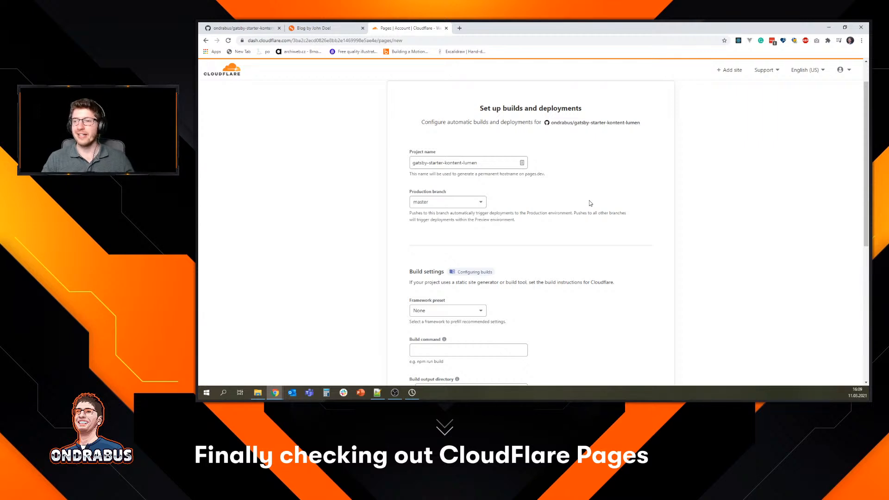
scroll(593, 202, up, 1)
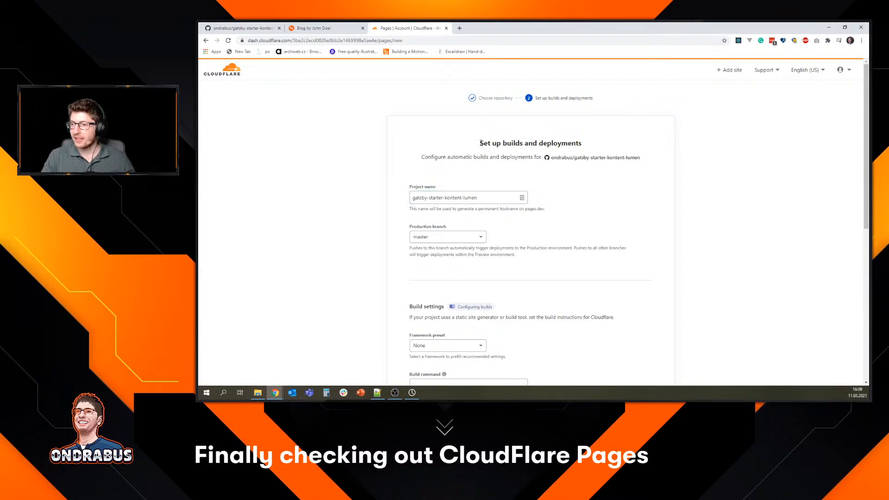
click(436, 197)
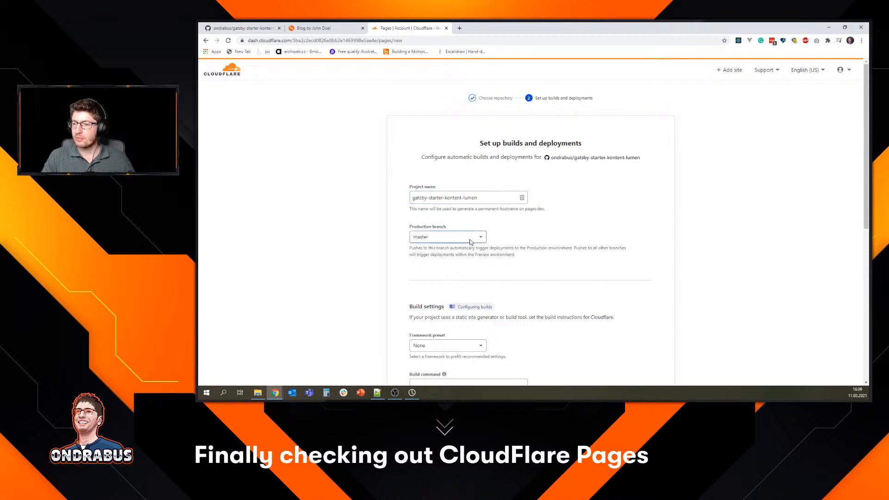
scroll(521, 250, down, 4)
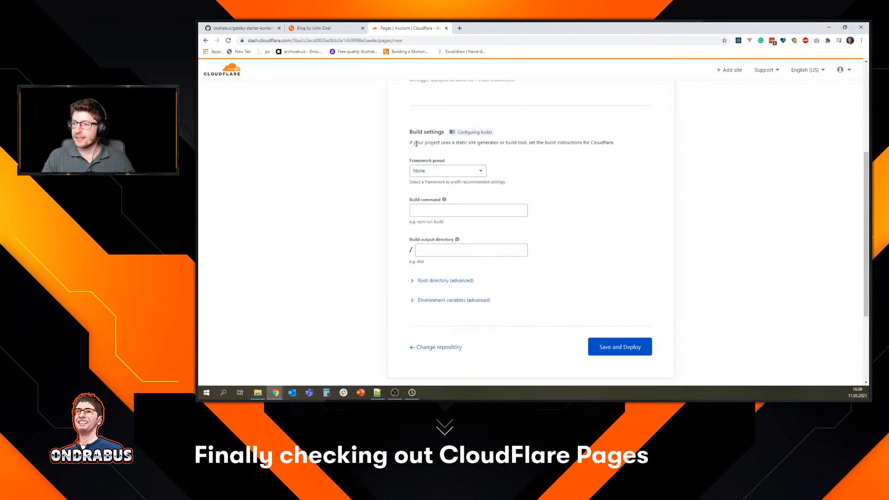
drag(410, 143, 636, 144)
click(636, 145)
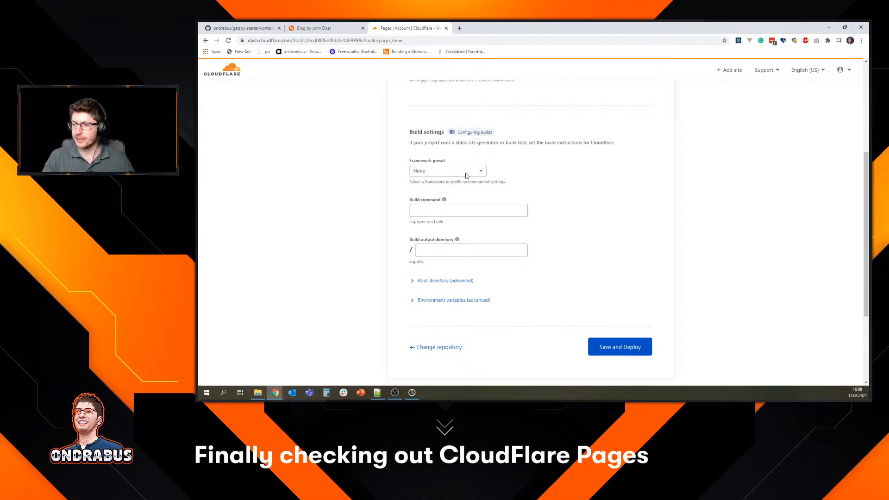
click(458, 172)
click(465, 217)
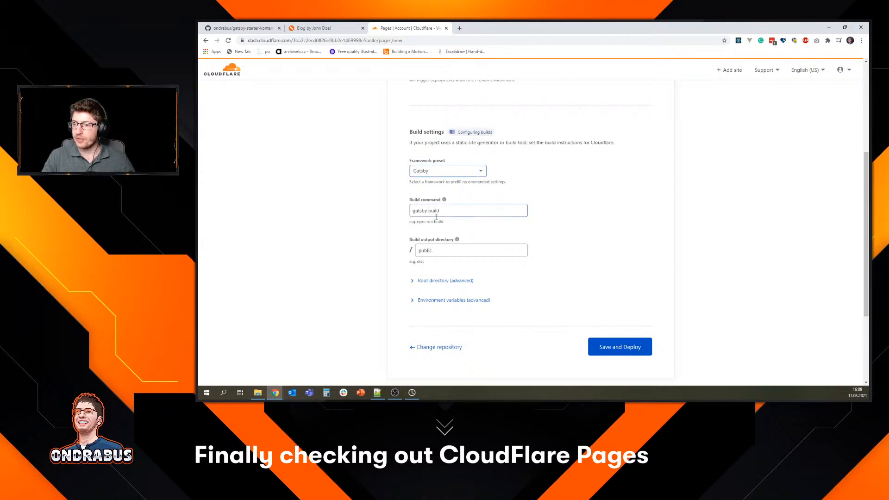
Look through the whole list of available framework presets and close it with Gatsby still selected.
click(463, 171)
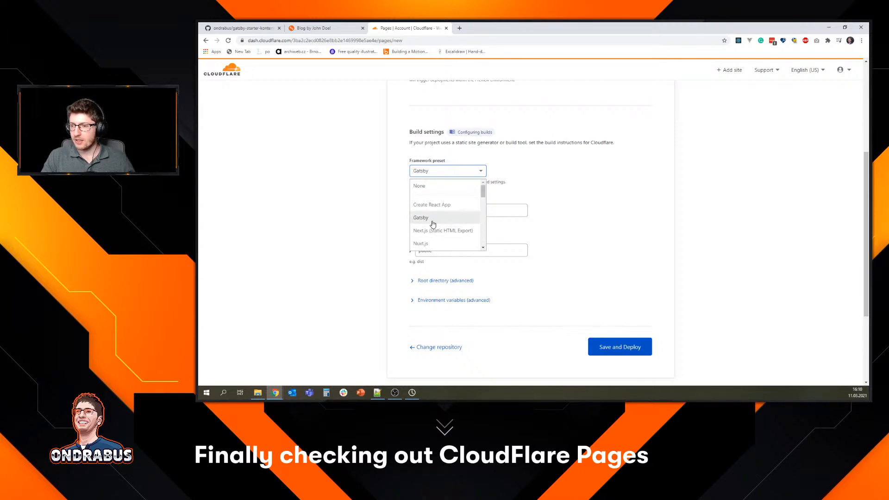
scroll(448, 227, down, 3)
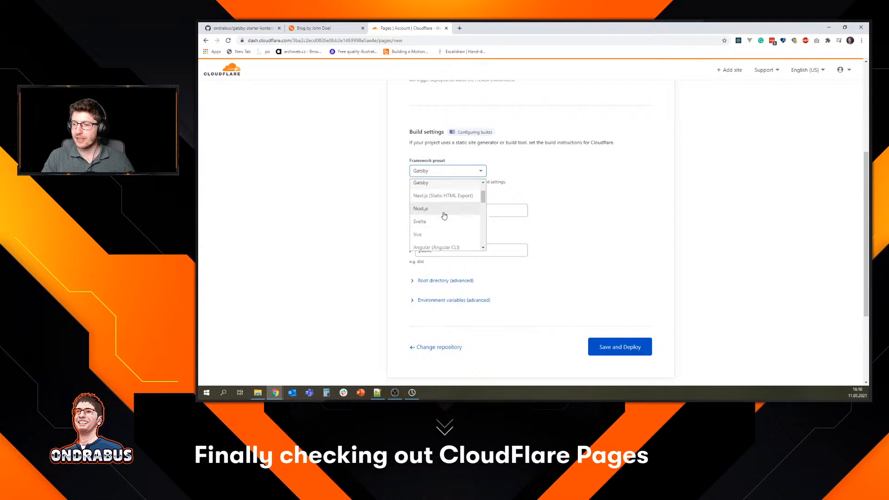
scroll(436, 214, down, 4)
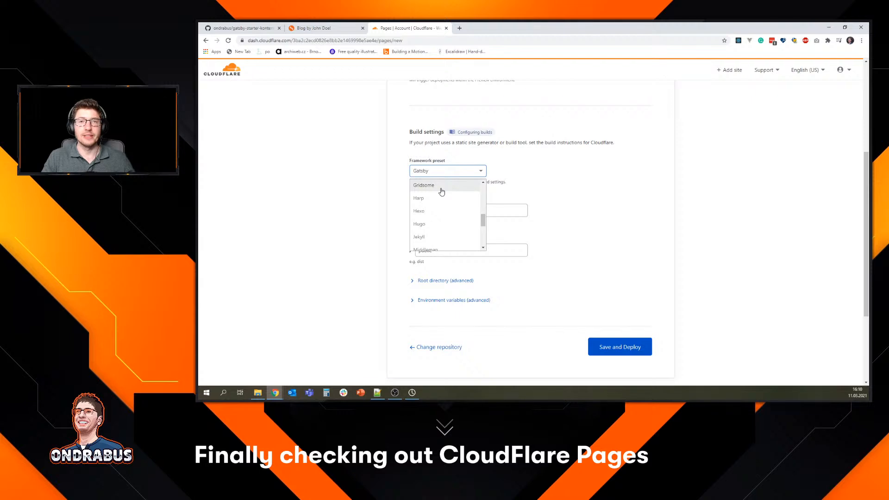
scroll(442, 195, down, 4)
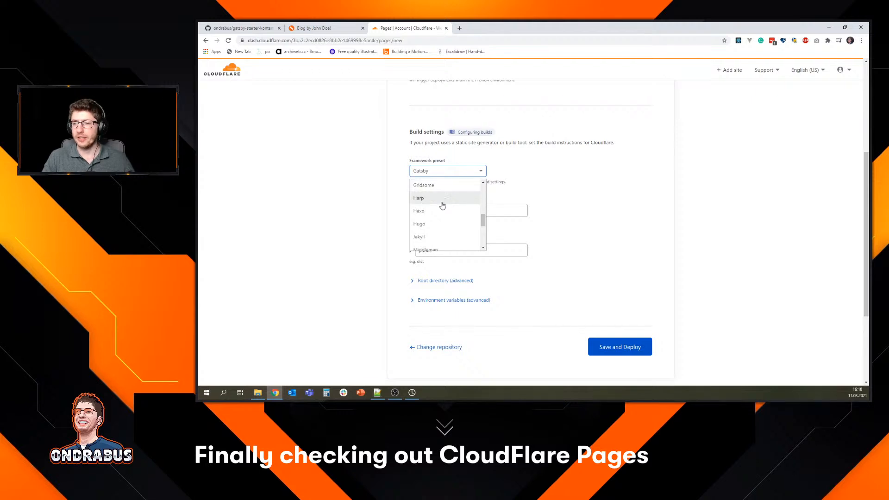
scroll(442, 209, down, 5)
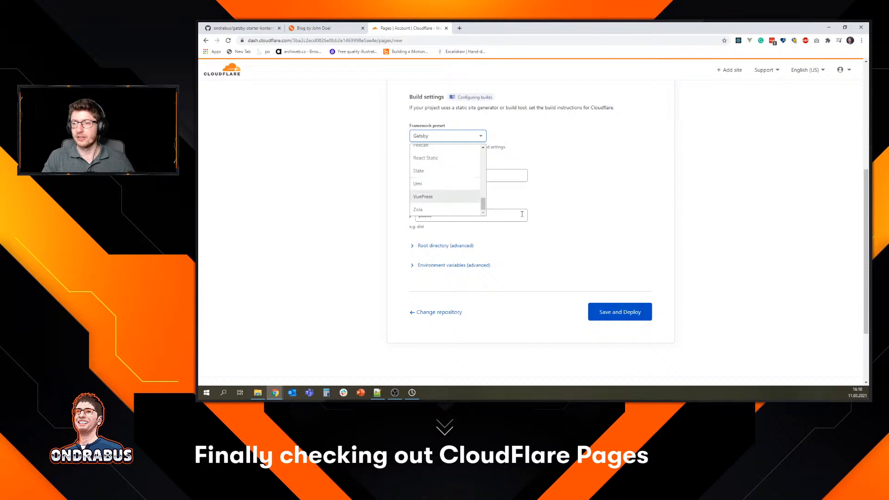
scroll(565, 244, up, 2)
scroll(533, 272, up, 2)
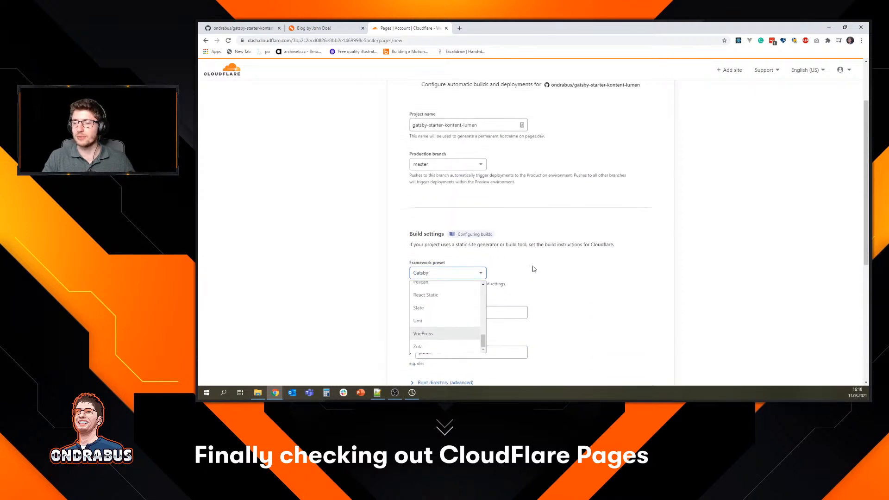
scroll(533, 270, down, 3)
scroll(443, 216, up, 1)
scroll(444, 218, up, 3)
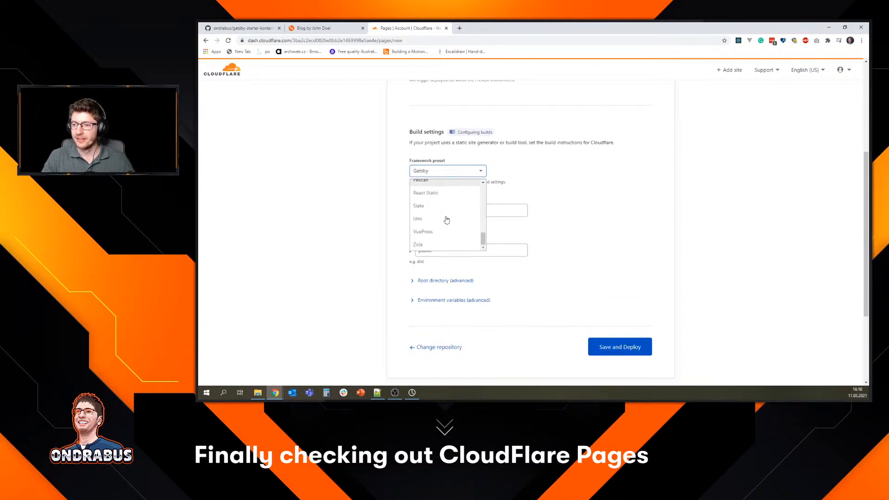
scroll(452, 242, up, 4)
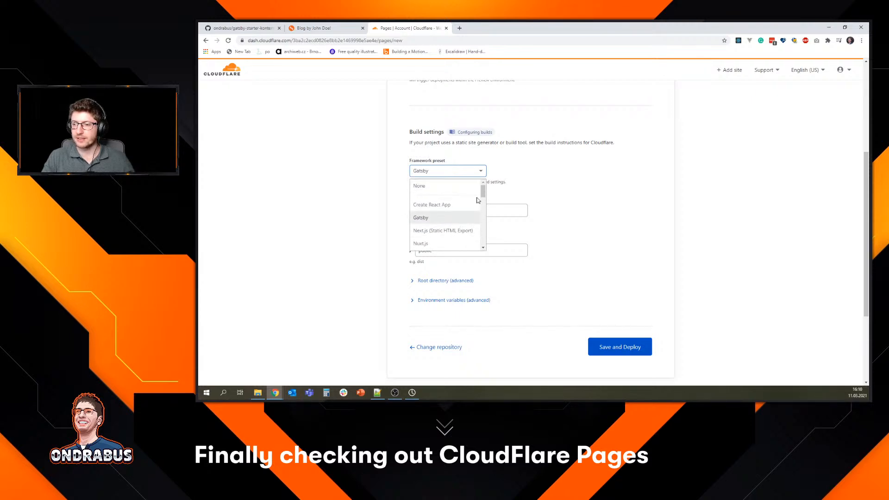
drag(484, 191, 484, 222)
click(586, 205)
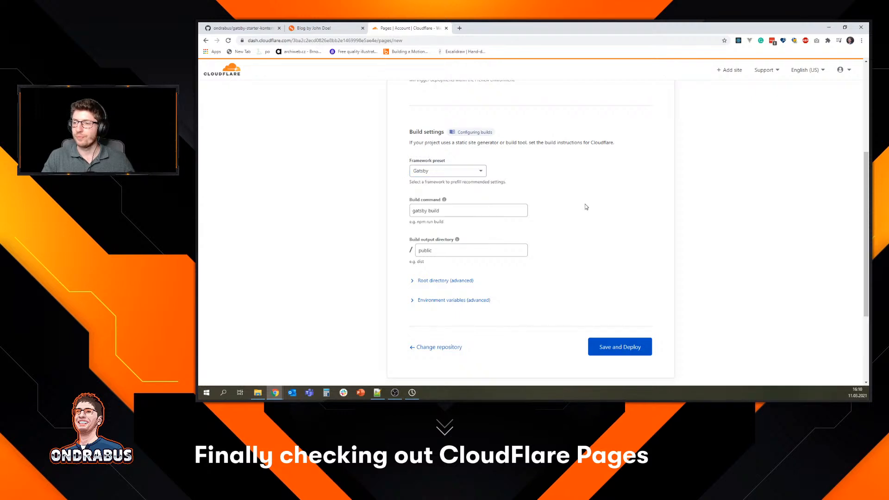
Review the framework preset and the build command together with its example hint.
drag(397, 162, 534, 165)
click(422, 182)
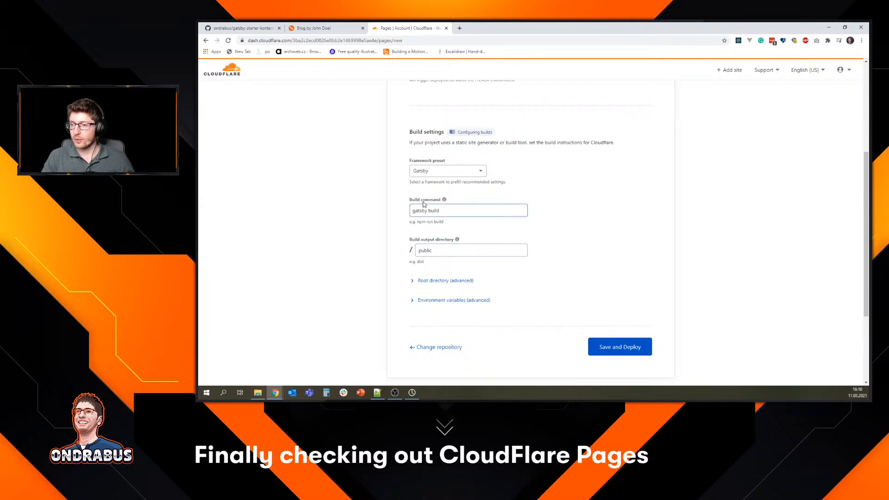
drag(409, 200, 453, 200)
click(478, 201)
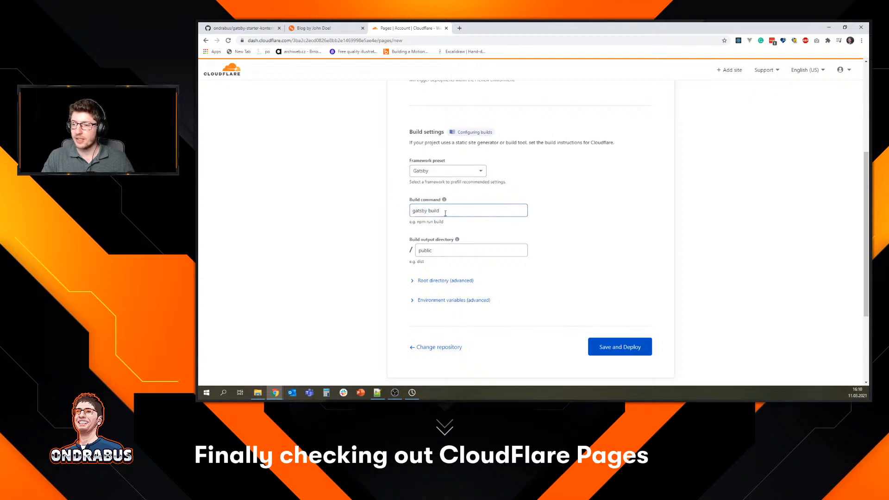
drag(409, 224, 453, 224)
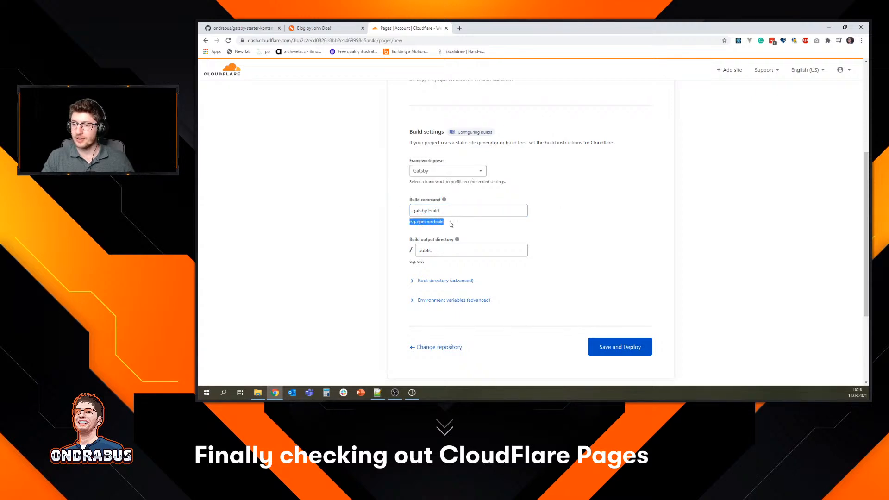
click(456, 225)
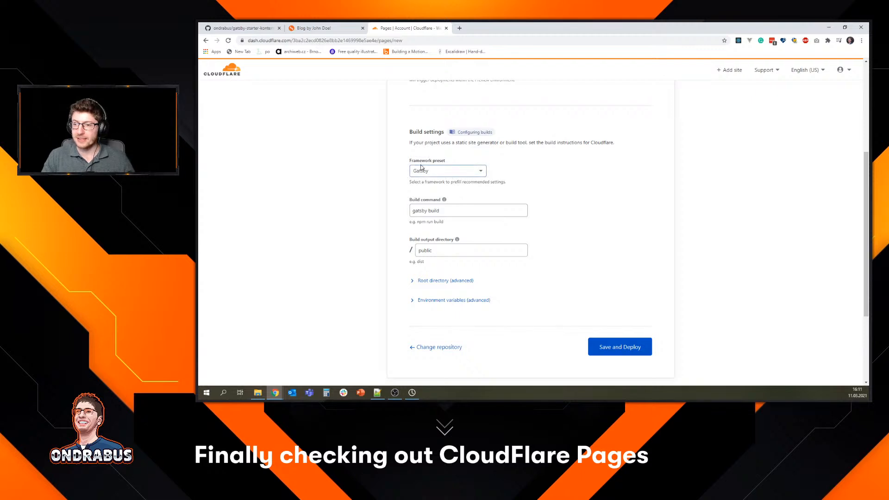
Review the build settings, covering the Gatsby framework preset, the build command and the build output directory.
click(438, 174)
click(423, 217)
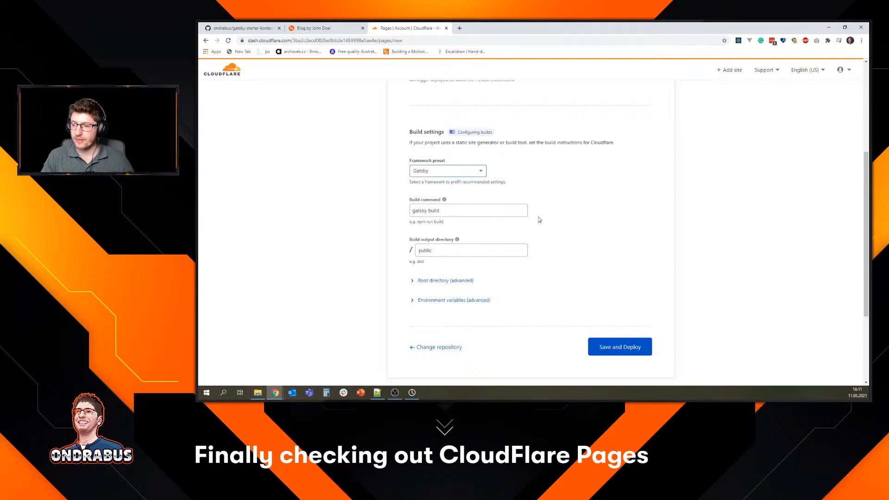
click(429, 215)
click(440, 251)
scroll(421, 202, down, 1)
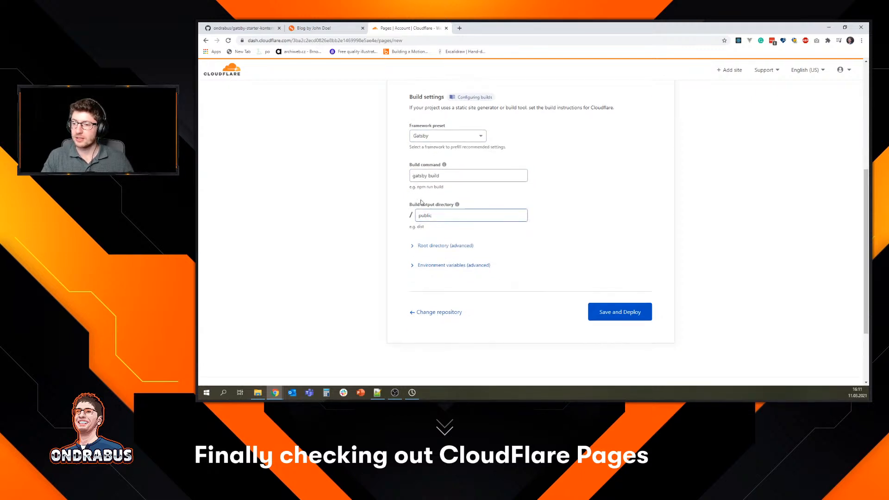
click(481, 239)
scroll(538, 252, down, 1)
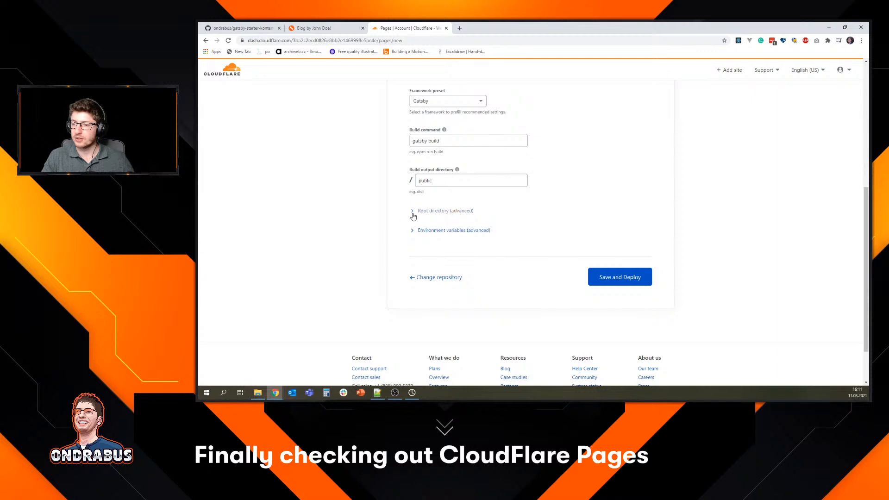
Expand the advanced environment variables and root directory sections and read the explanation of the root directory path.
click(430, 230)
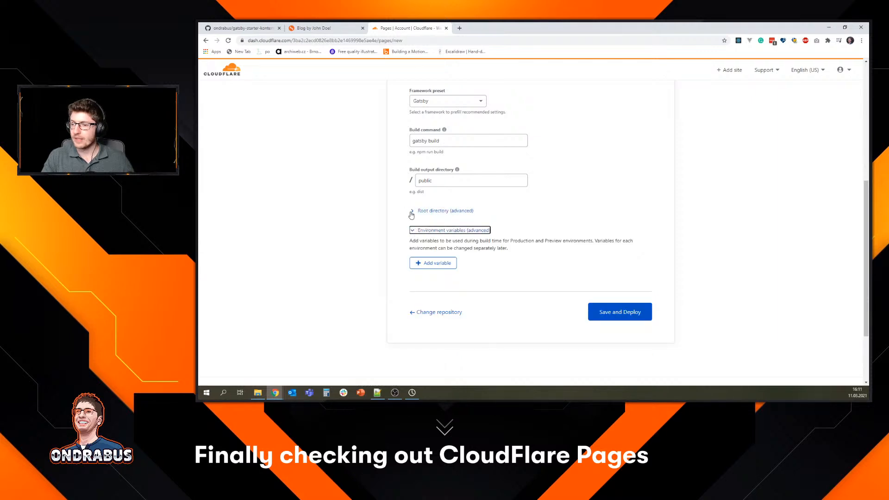
click(442, 211)
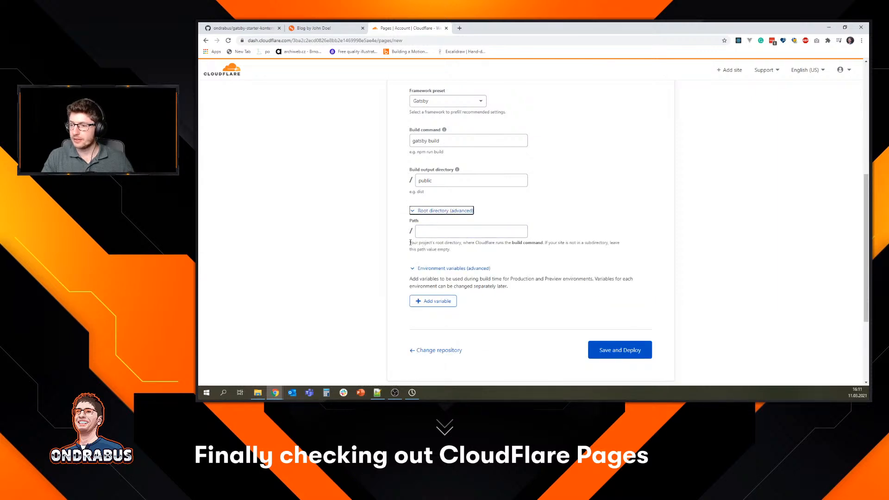
drag(410, 242, 597, 253)
click(598, 253)
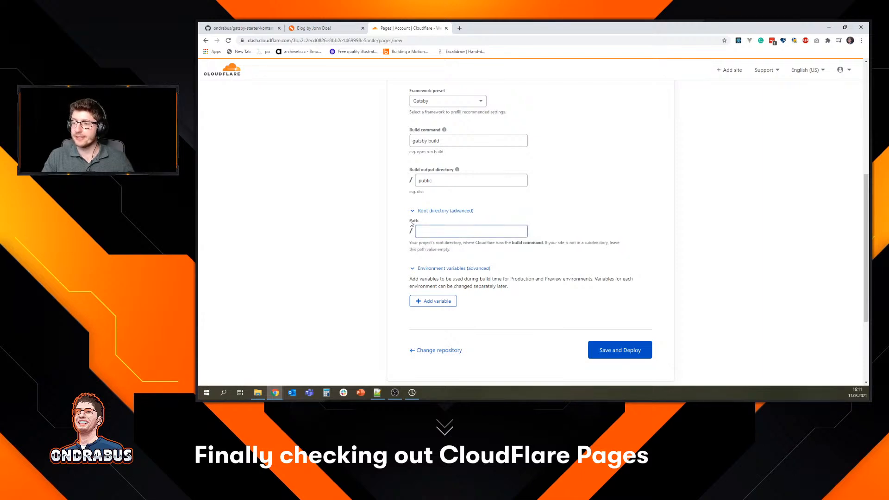
drag(411, 223, 427, 224)
click(428, 225)
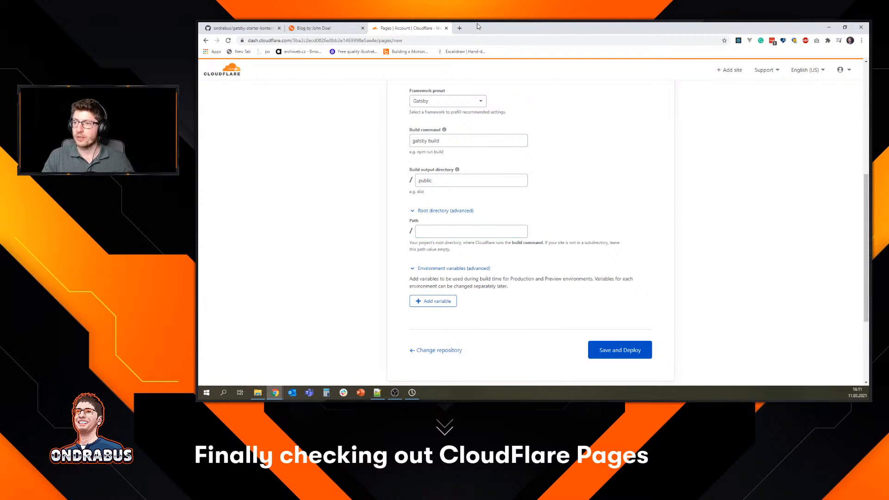
Open the mvp repository on GitHub in a new browser tab to look at its folder structure.
click(461, 27)
text(githu)
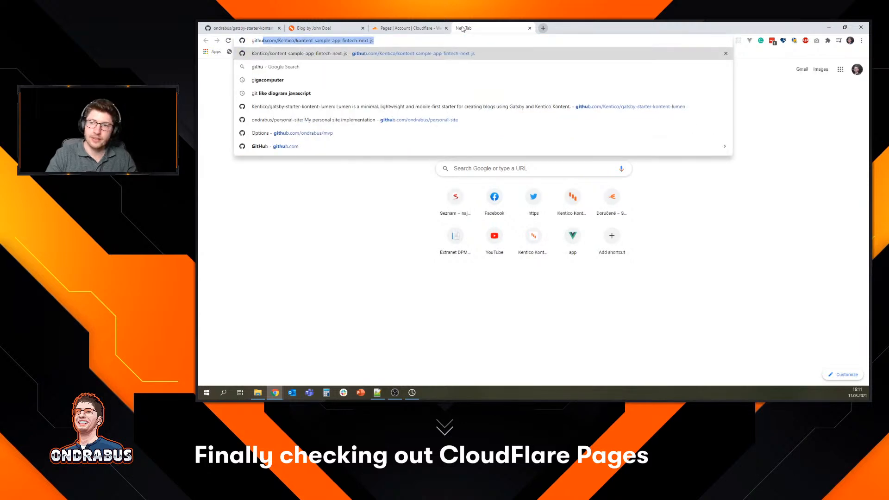
text(b.com/ondrabus)
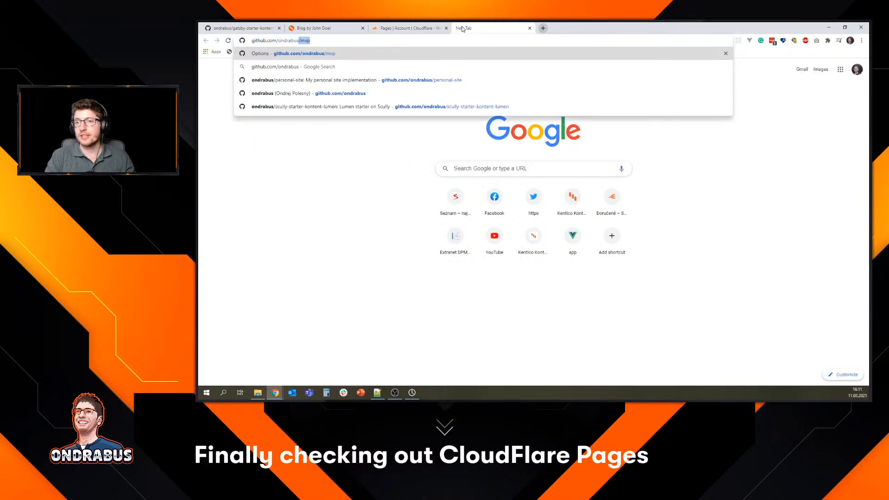
text(/mvp)
key(Return)
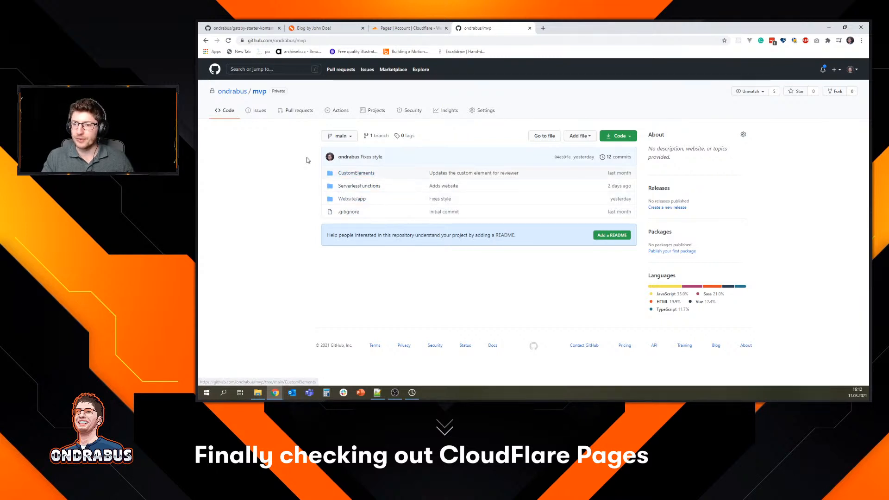
Return to the Cloudflare project setup and compare the root directory path explanation with the mvp repository's folders.
click(418, 28)
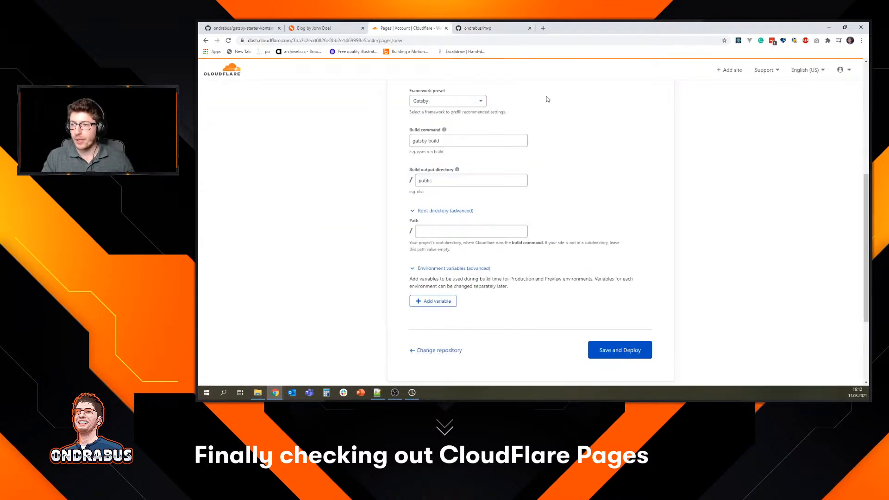
scroll(443, 233, down, 1)
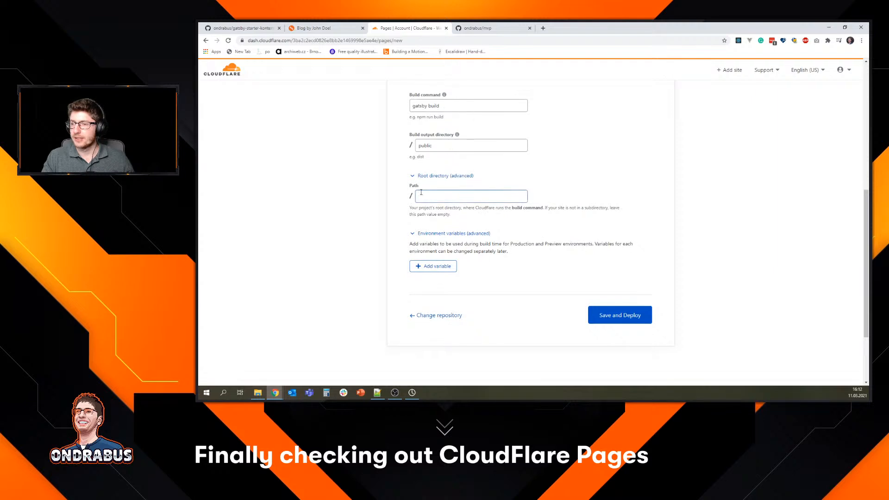
drag(408, 187, 455, 207)
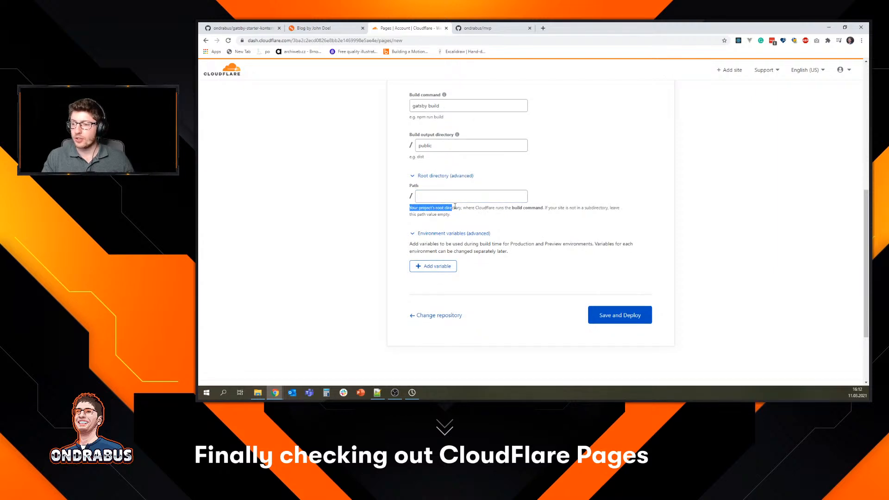
click(461, 206)
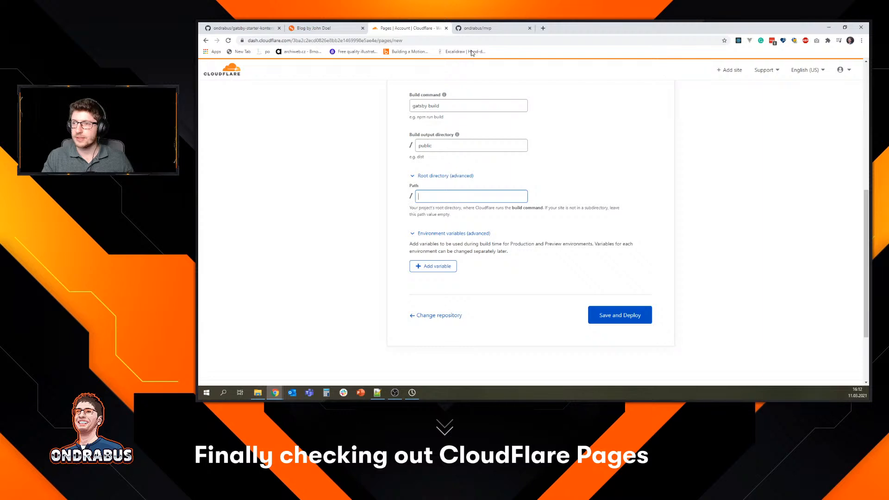
click(482, 28)
key(ctrl+shift+Tab)
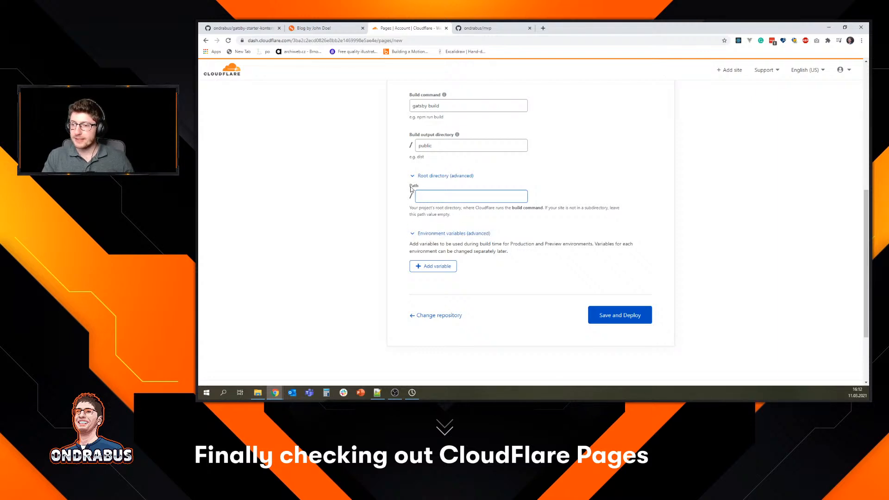
Go back over the project name, production branch and build settings, then collapse and reopen the root directory section.
scroll(505, 234, up, 3)
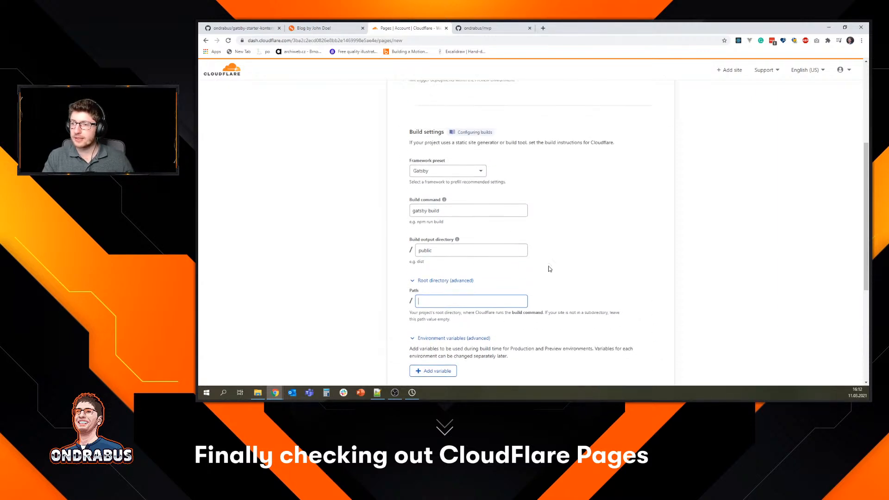
scroll(468, 297, up, 5)
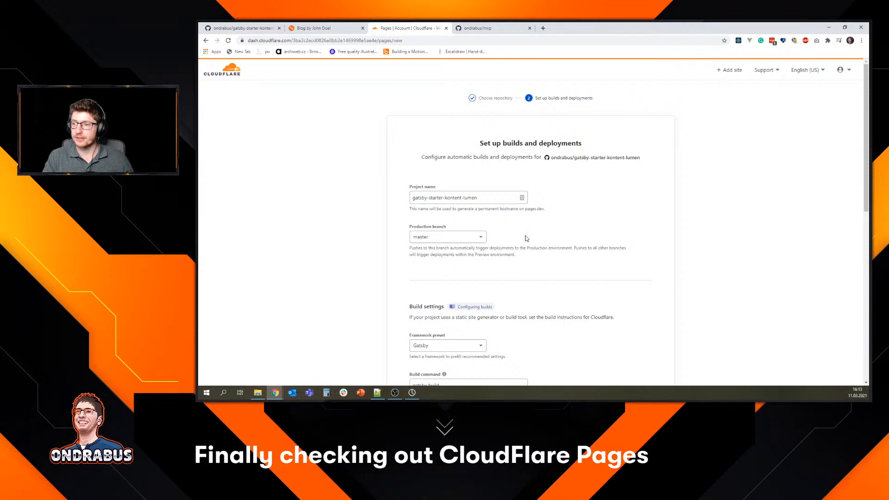
scroll(526, 238, down, 7)
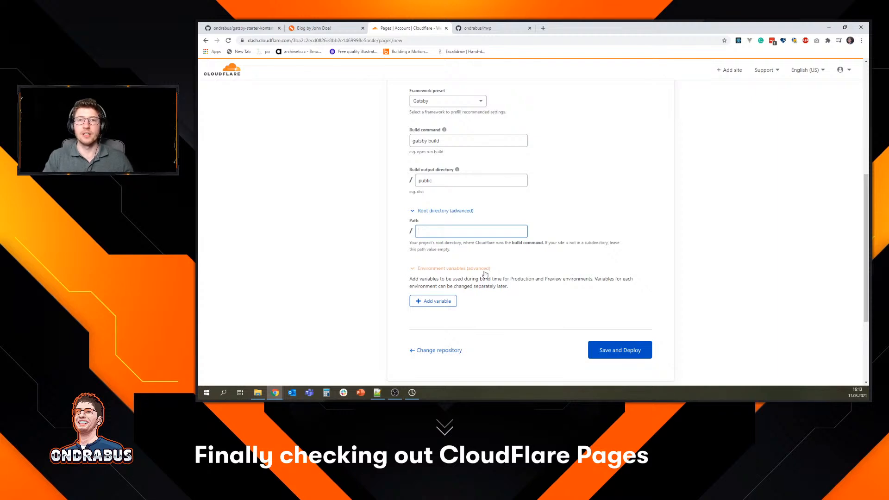
click(432, 211)
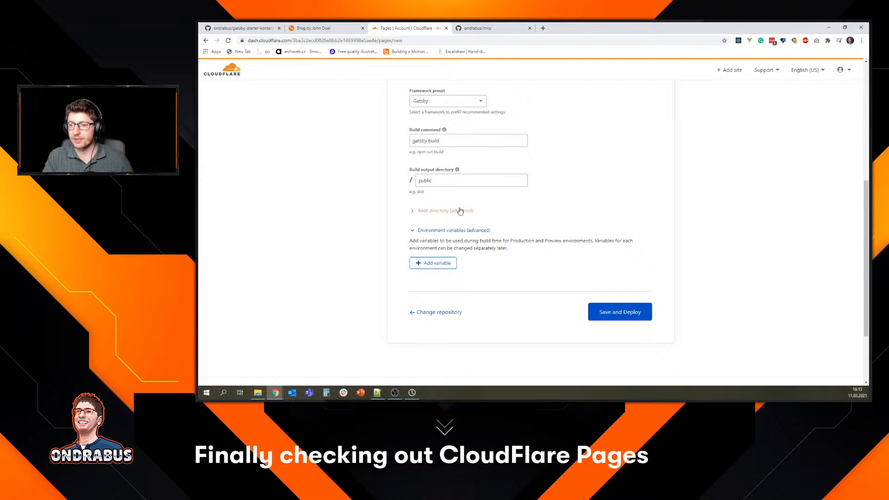
click(429, 214)
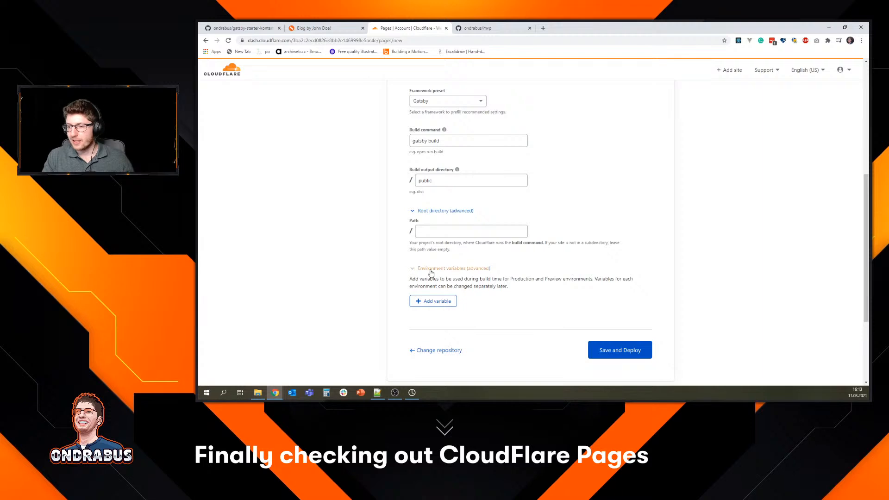
Add an environment variable named KONTENT_PROJECT_ID, copying the name from the .env.template file in the gatsby-starter-kontent-lumen repository.
click(437, 302)
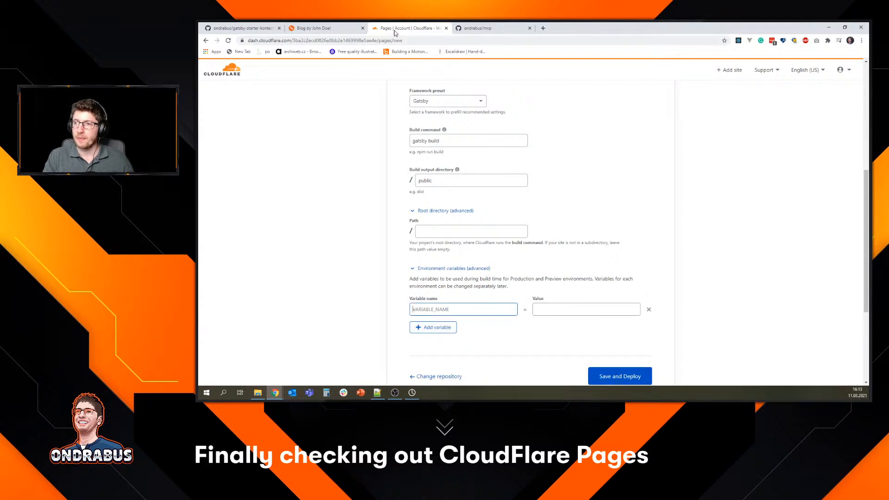
click(243, 29)
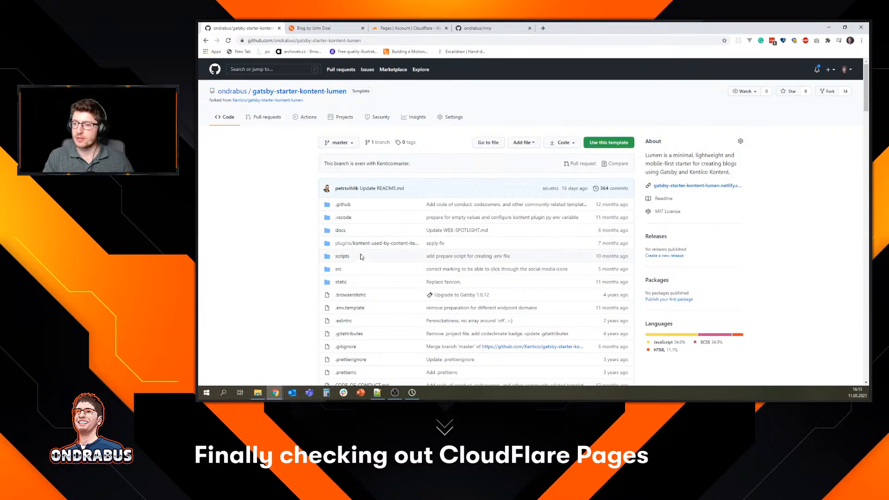
scroll(364, 252, down, 3)
click(350, 203)
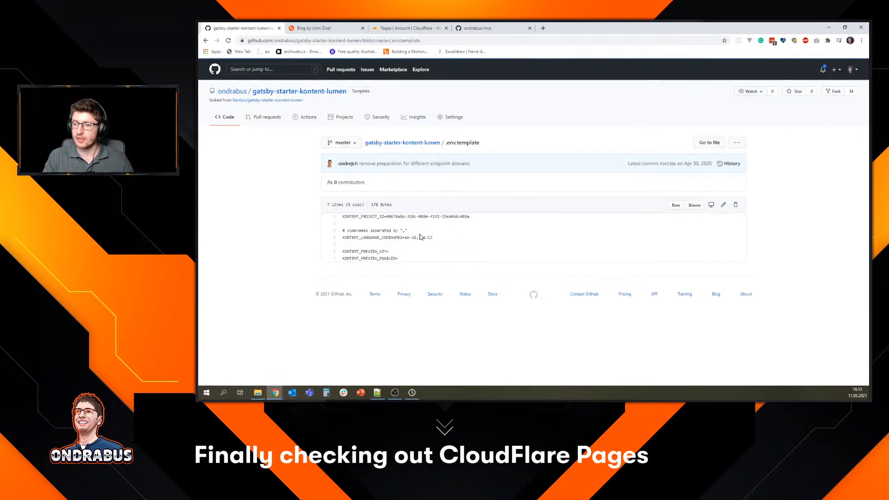
drag(385, 216, 342, 216)
key(ctrl+c)
click(408, 28)
click(455, 309)
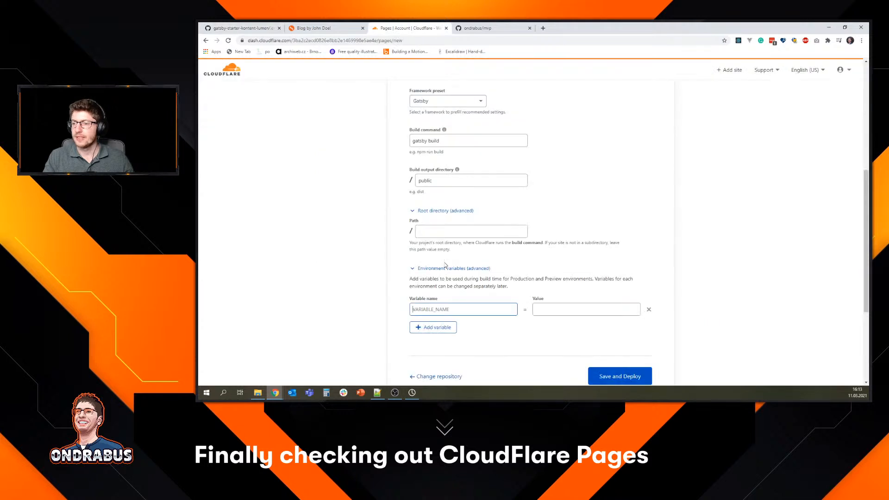
key(ctrl+v)
Switch to Kentico Kontent and copy the production project ID from the Gatsby Lumen project's API key settings.
click(563, 309)
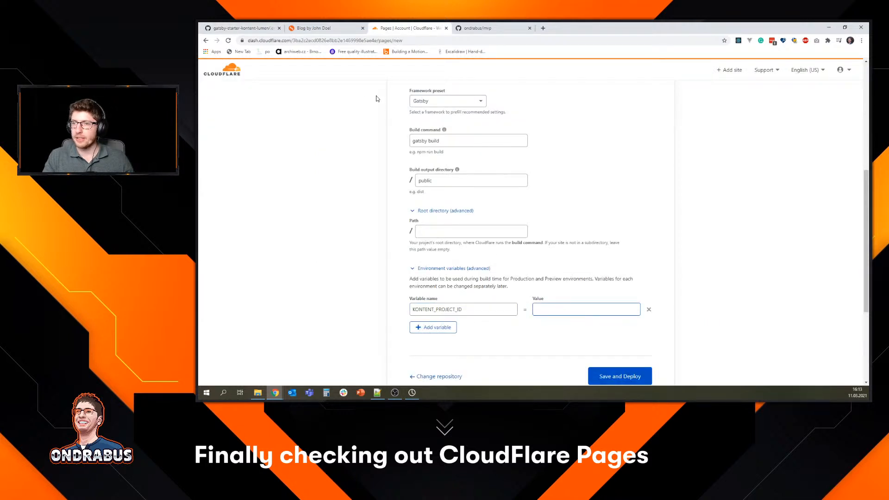
click(319, 29)
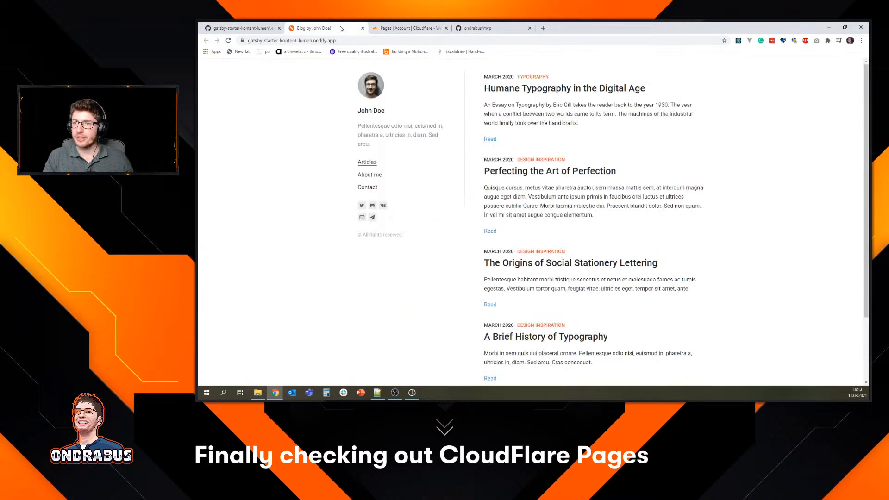
click(258, 28)
click(407, 28)
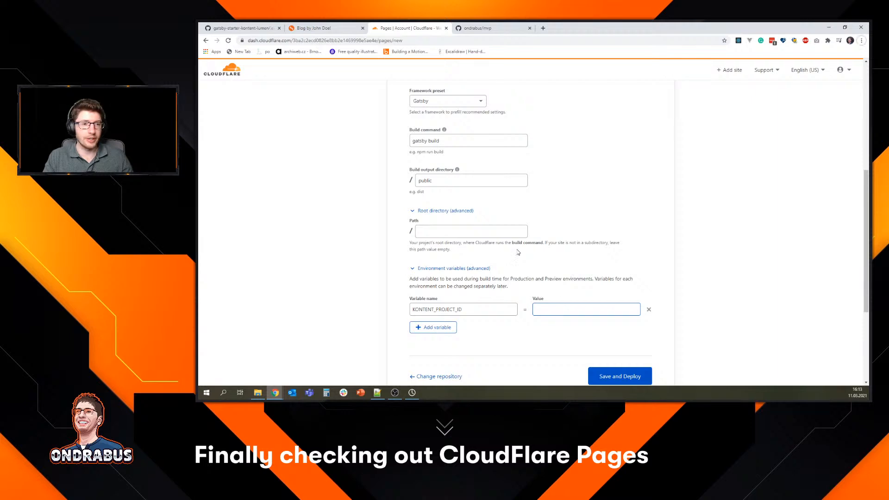
key(alt+Tab)
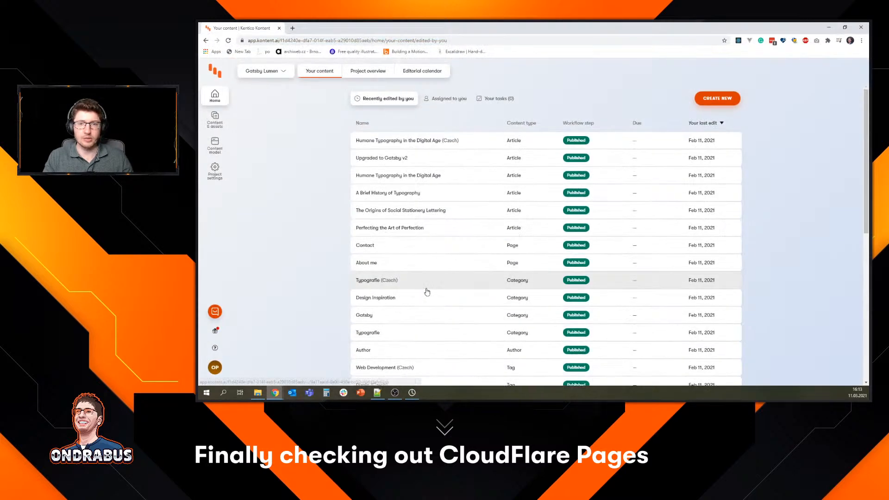
click(214, 171)
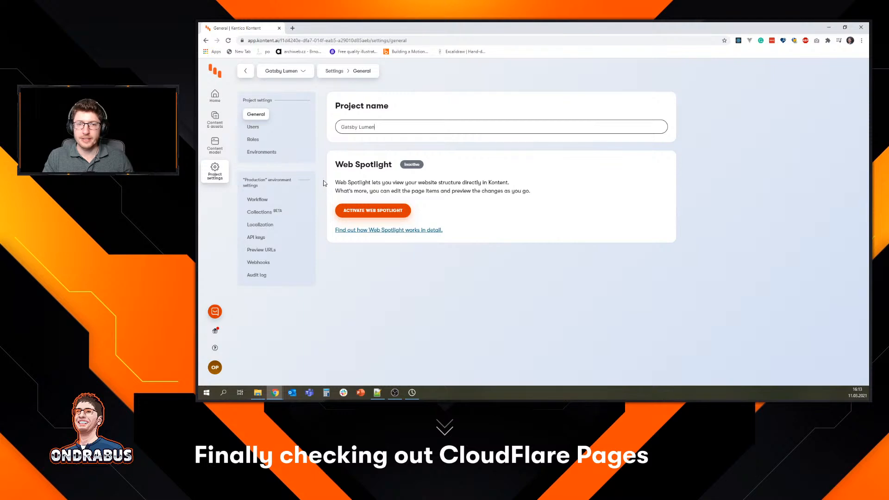
click(257, 237)
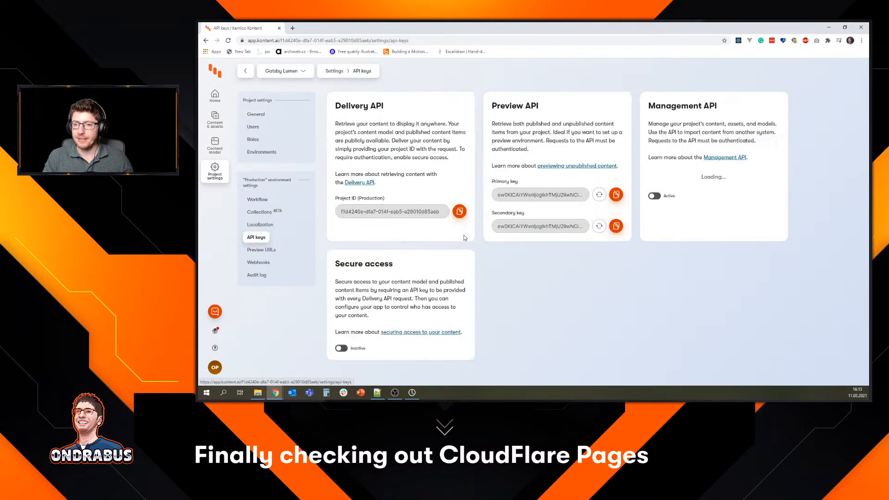
click(460, 211)
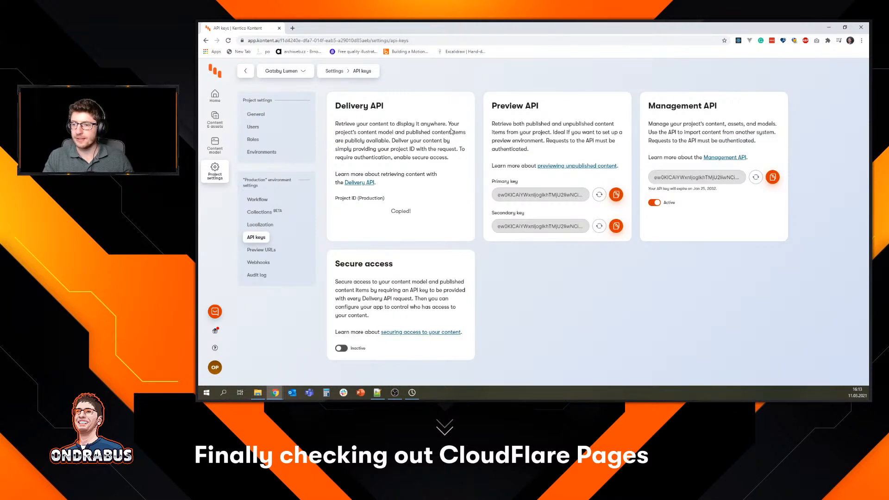
click(829, 27)
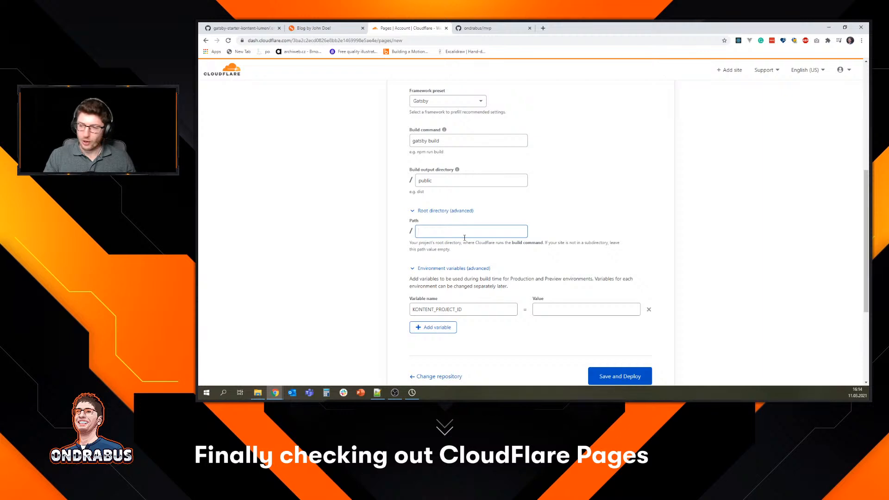
Collapse the root directory section and paste the copied project ID as the value of KONTENT_PROJECT_ID.
click(445, 211)
click(616, 269)
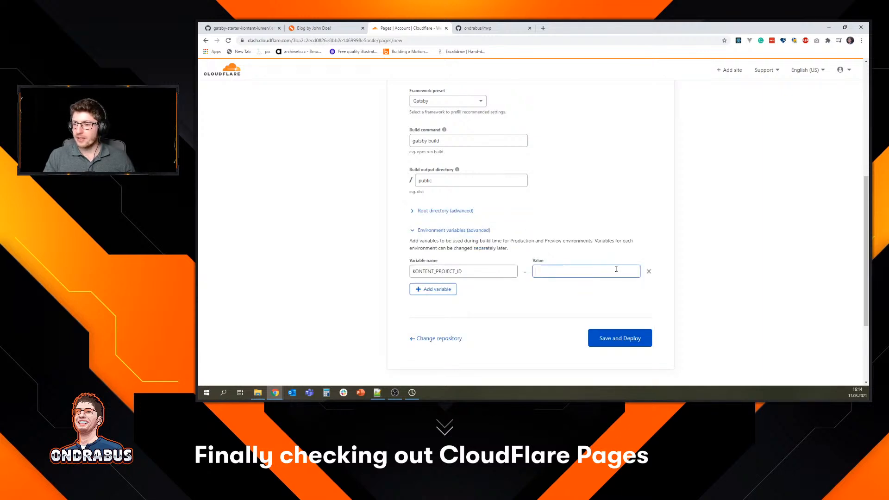
key(ctrl+v)
Add a second environment variable named KONTENT_PREVIEW_KEY, copying the name from the .env.template file in the gatsby-starter-kontent-lumen repository.
click(435, 289)
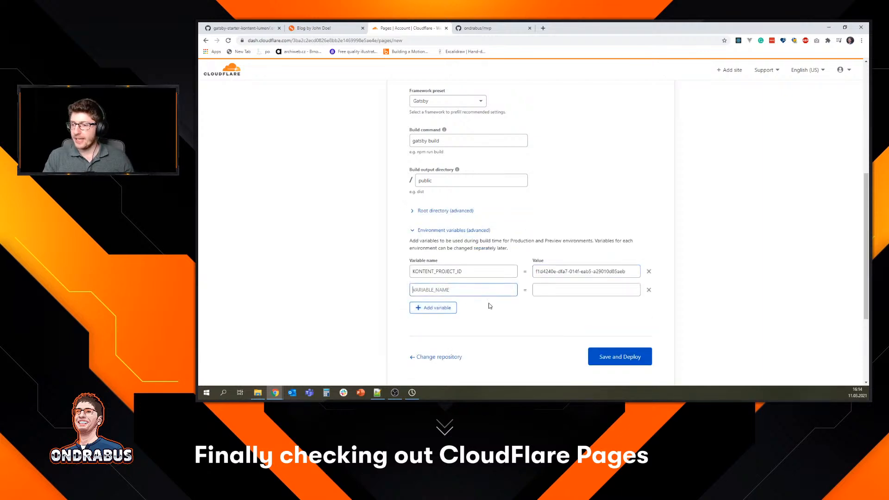
click(484, 28)
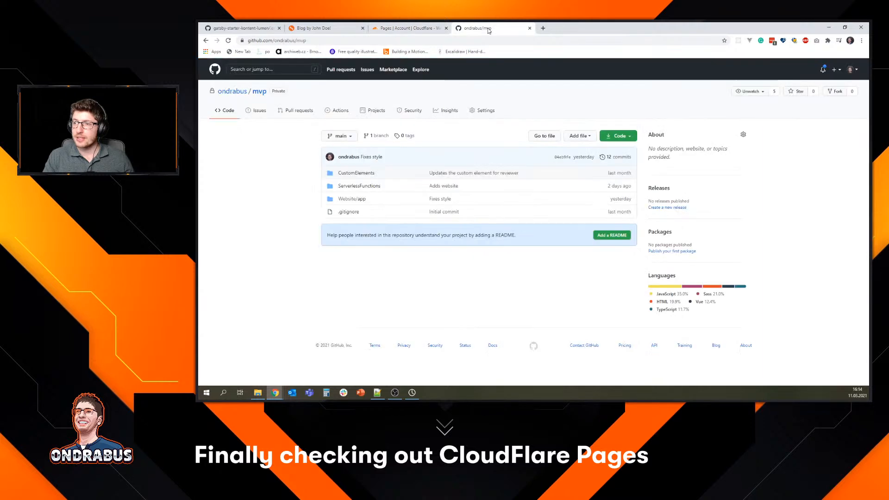
click(392, 27)
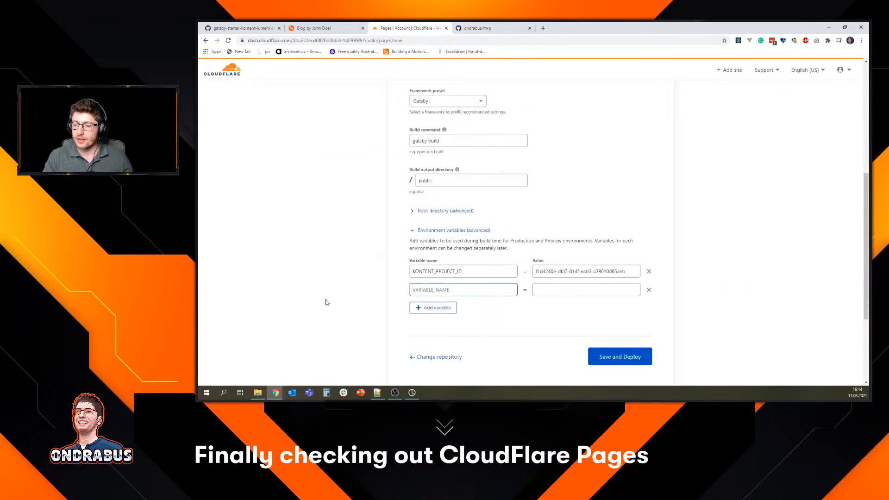
key(ctrl+1)
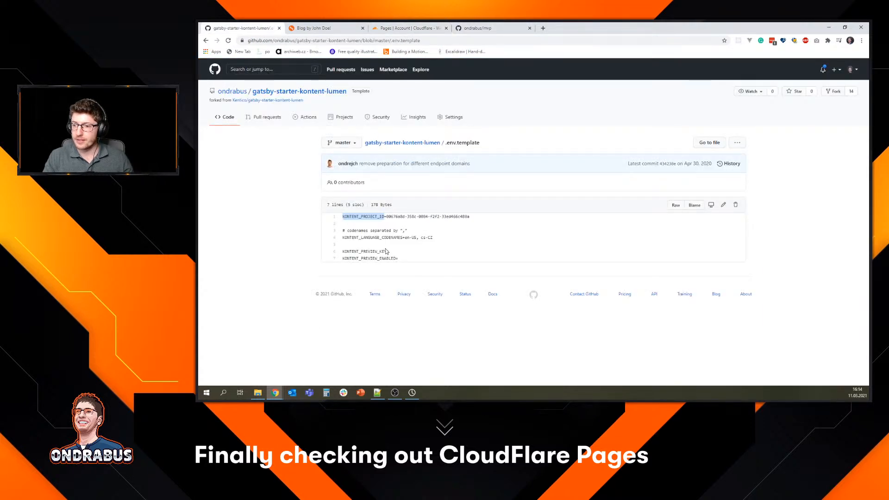
mouse_move(398, 258)
mouse_down()
mouse_move(366, 258)
mouse_move(388, 251)
mouse_up()
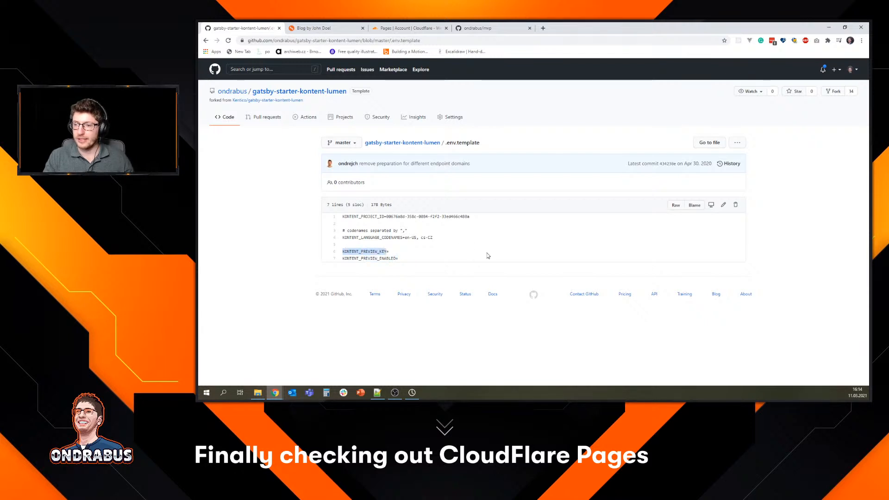
click(409, 28)
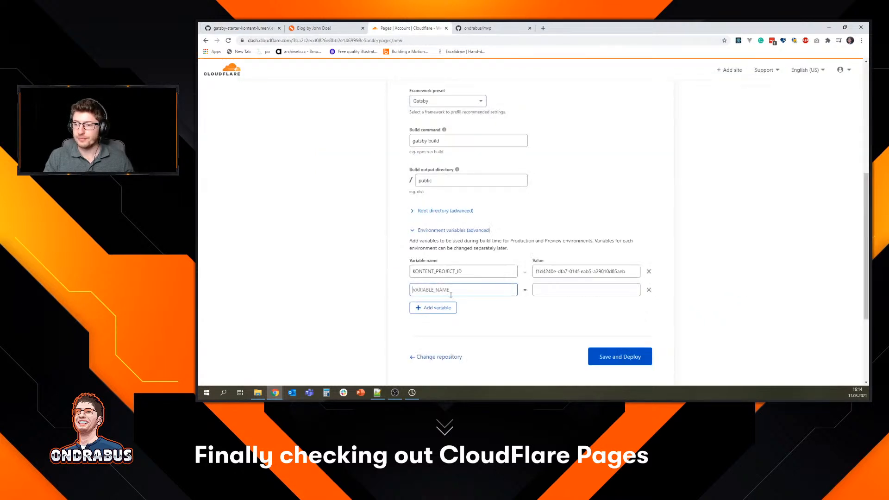
click(482, 290)
key(ctrl+v)
key(Tab)
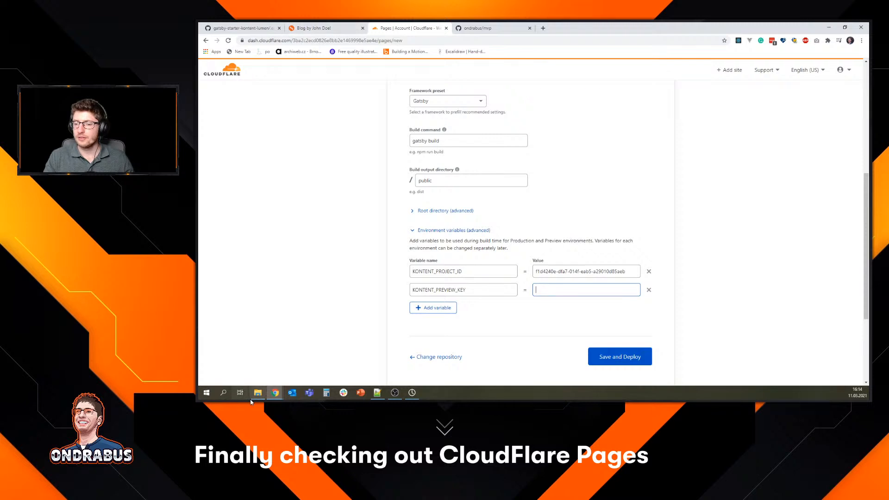
Copy the primary Preview API key from the Gatsby Lumen project in Kentico Kontent and paste it as the value of KONTENT_PREVIEW_KEY.
mouse_move(282, 395)
click(468, 362)
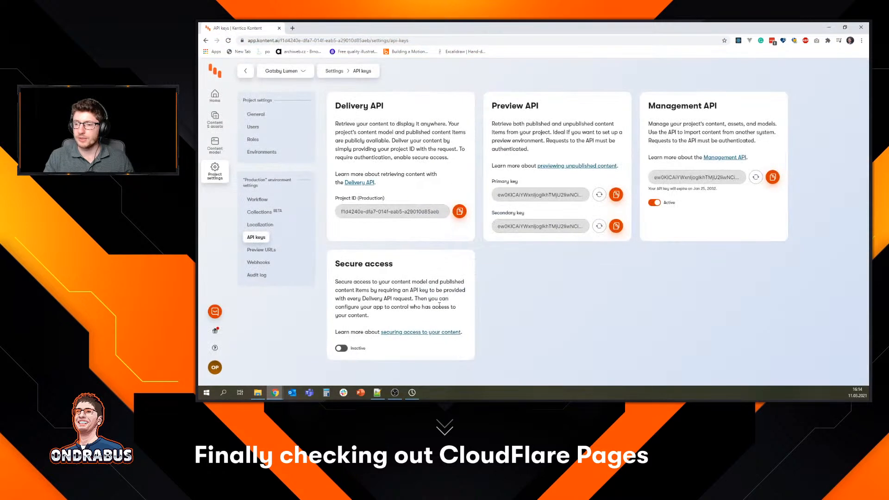
click(617, 194)
key(alt+Tab)
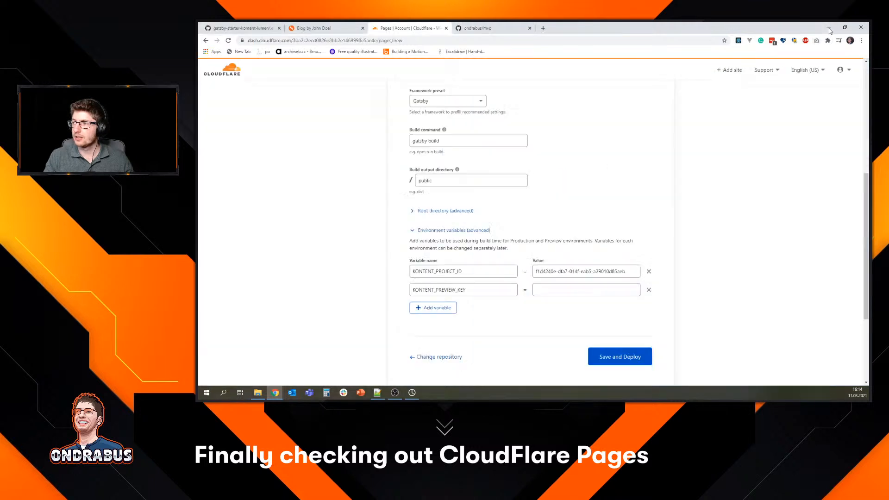
key(ctrl+v)
Add an environment variable named KONTENT_PREVIEW_ENABLED, copying the name from the .env.template file, and set its value to true.
click(433, 307)
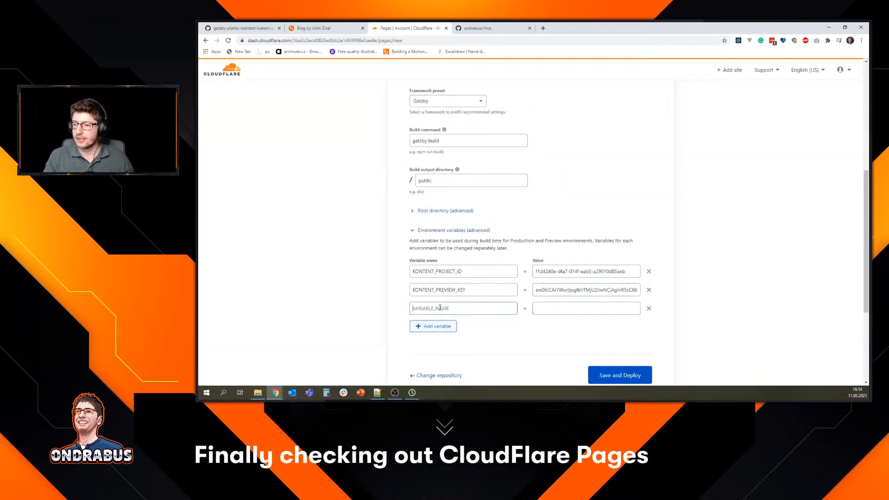
click(257, 28)
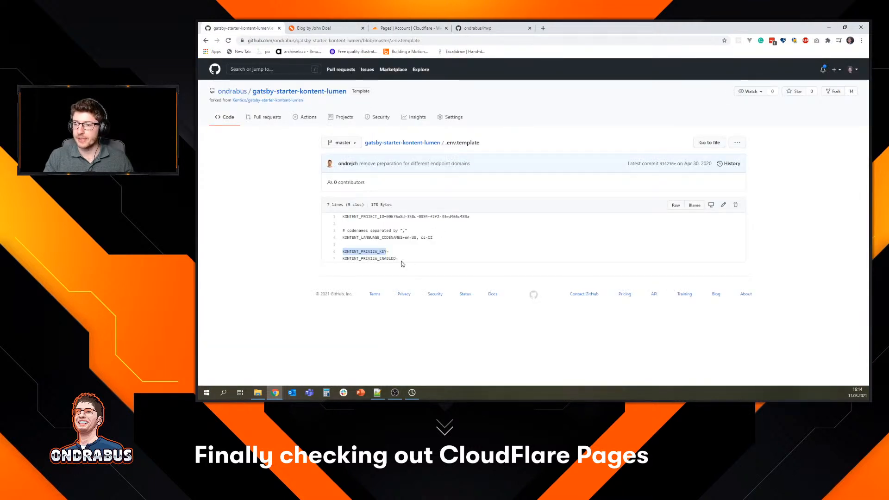
drag(397, 258, 344, 257)
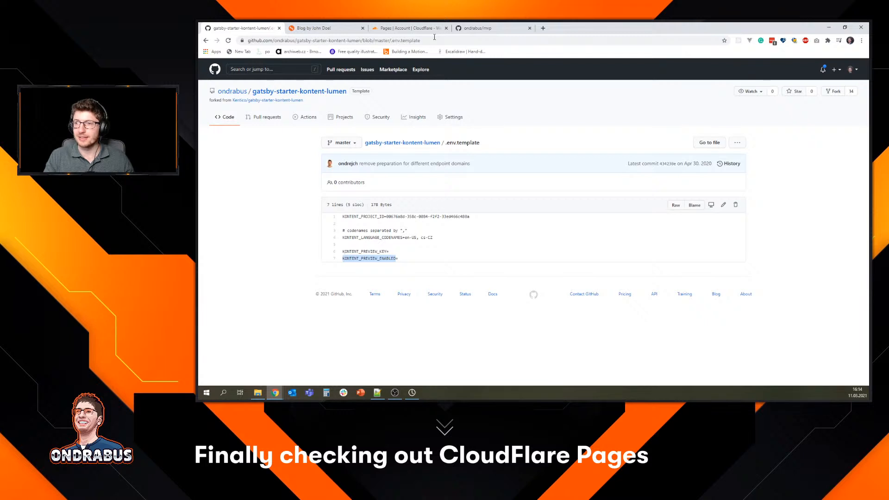
click(483, 28)
click(423, 28)
click(466, 308)
key(ctrl+v)
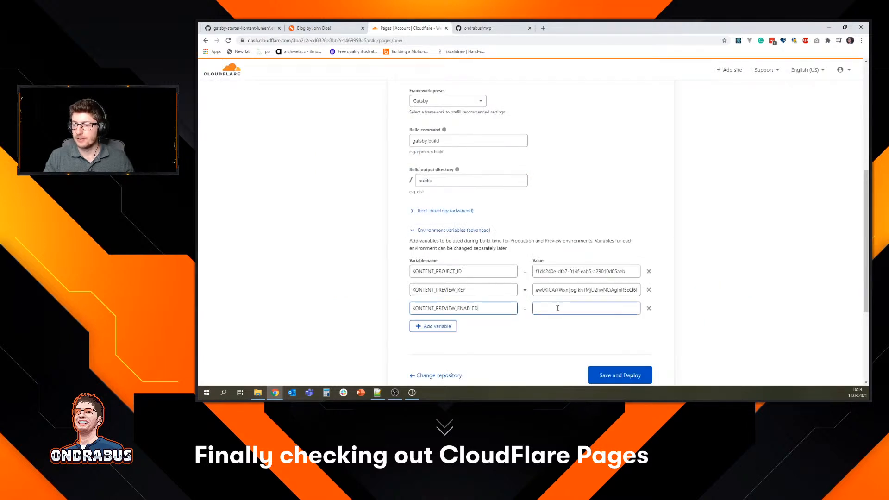
click(557, 307)
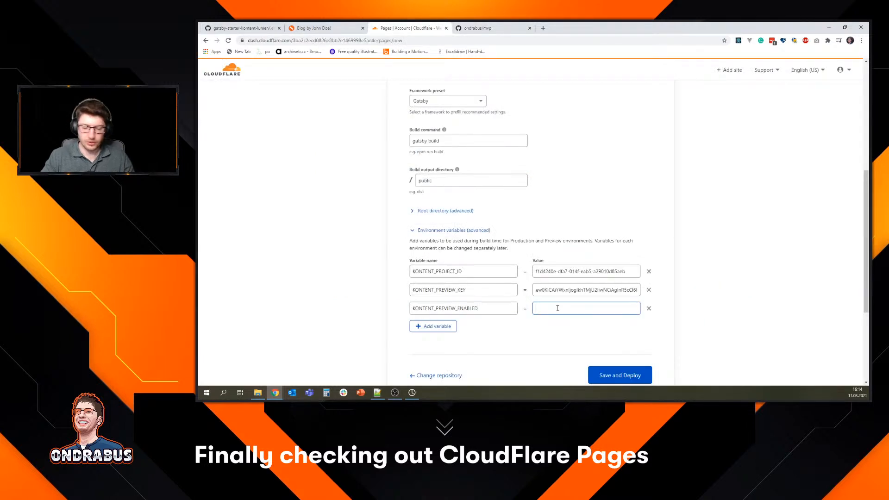
click(585, 329)
Save the Pages project configuration and start its deployment.
scroll(586, 329, down, 3)
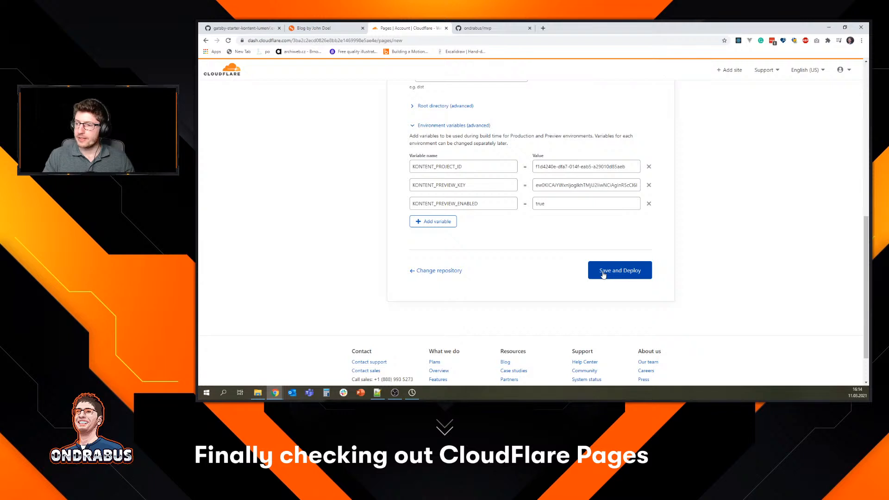
click(603, 275)
scroll(685, 259, up, 3)
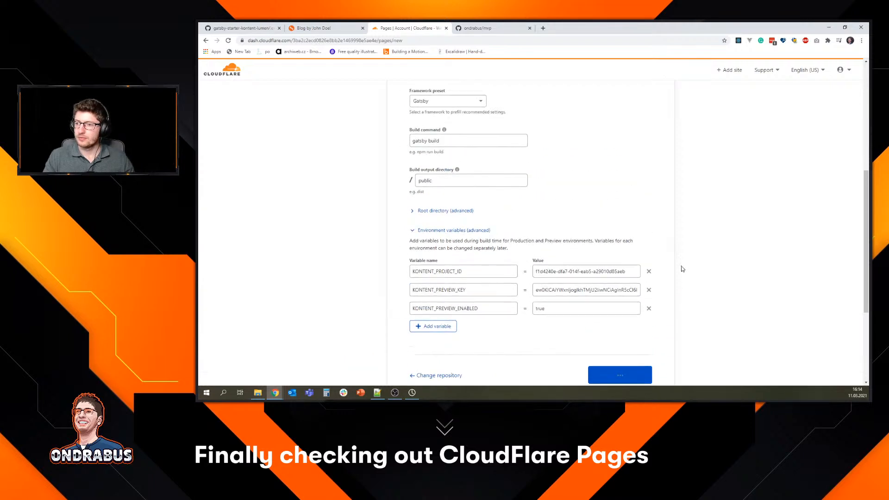
scroll(682, 269, up, 4)
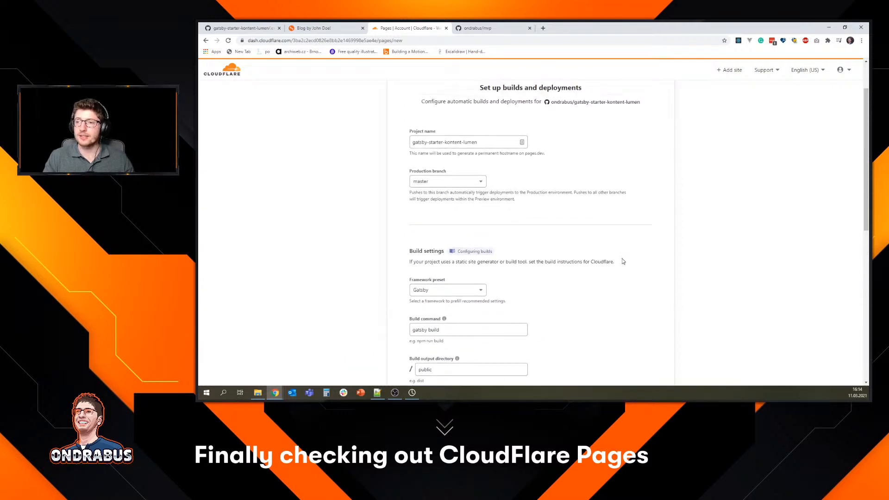
scroll(623, 261, up, 2)
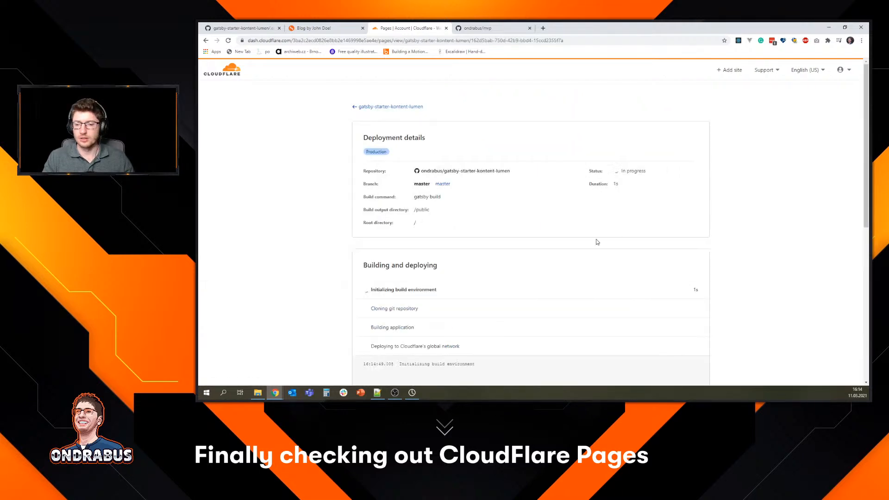
Follow the build and deployment stages on the deployment details page, glancing at the mvp repository on GitHub in between.
scroll(512, 220, down, 2)
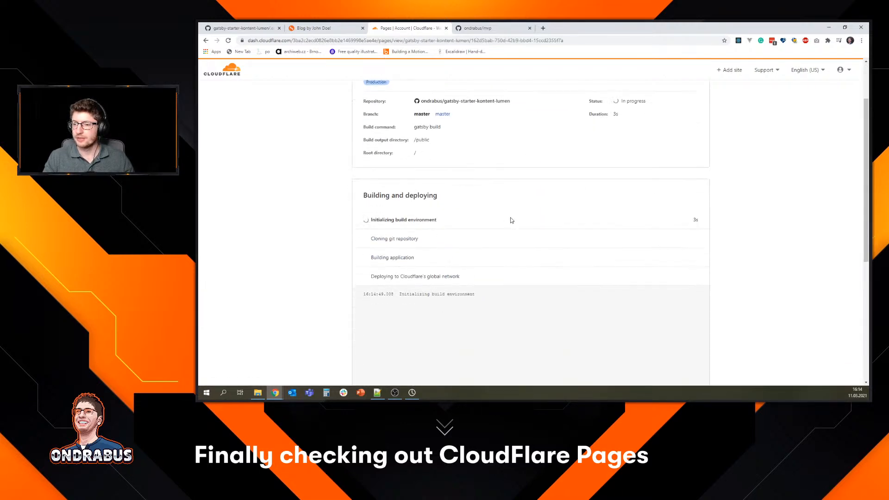
scroll(512, 220, down, 2)
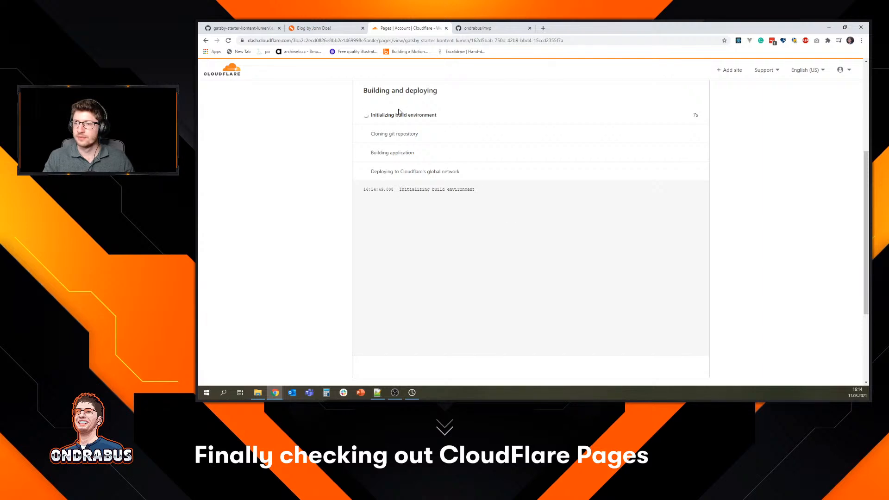
click(482, 28)
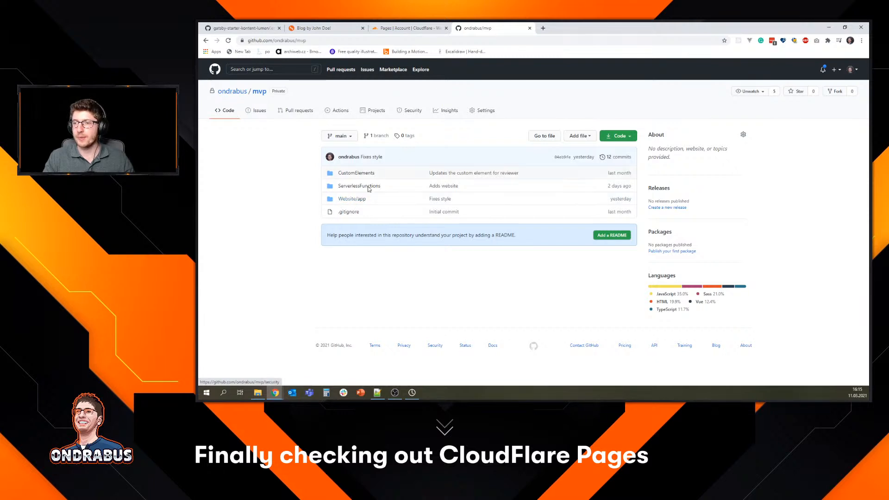
click(421, 27)
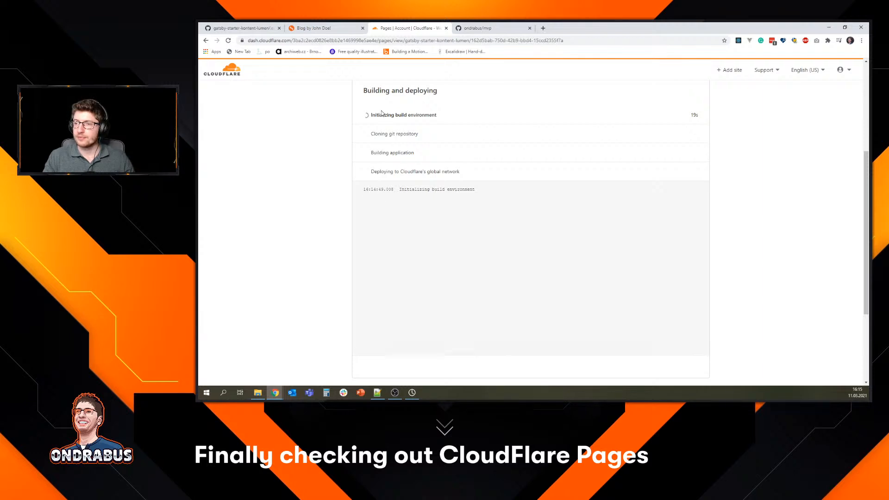
scroll(483, 222, down, 3)
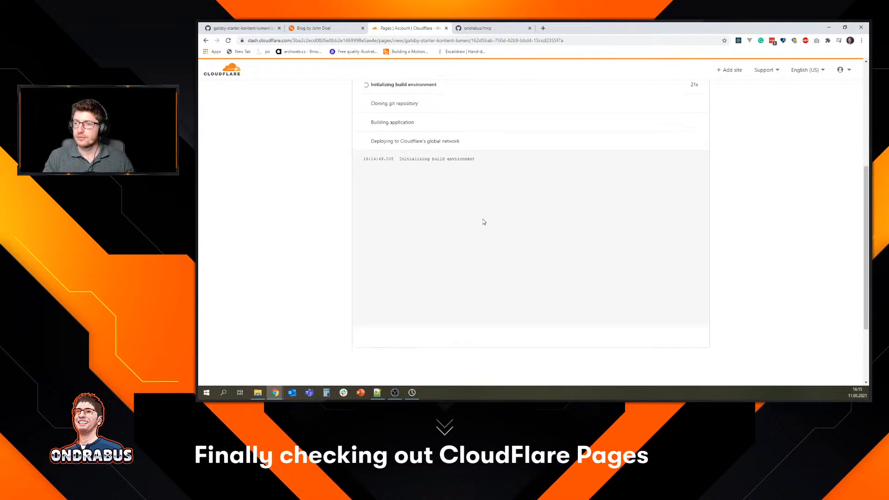
scroll(484, 222, up, 5)
scroll(483, 222, down, 2)
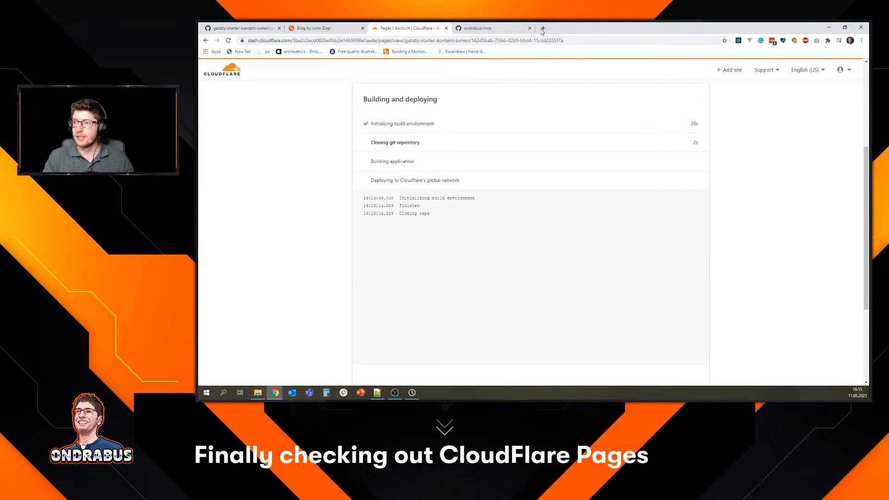
right_click(275, 393)
click(270, 357)
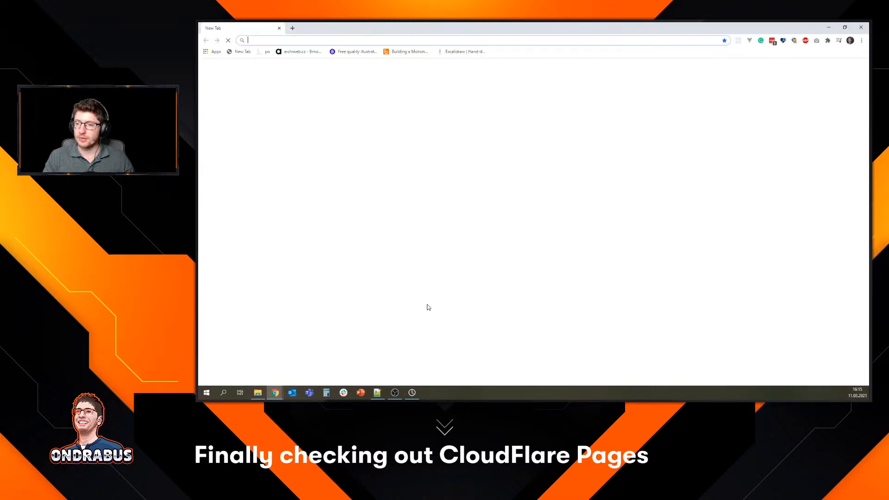
drag(469, 27, 474, 22)
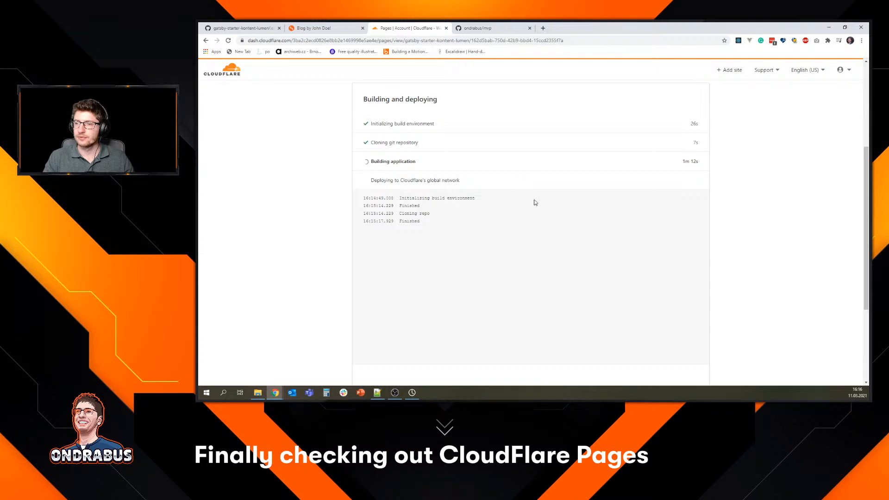
Check the deployment details and the progress of the application build until it ends.
scroll(537, 204, up, 5)
scroll(549, 213, down, 4)
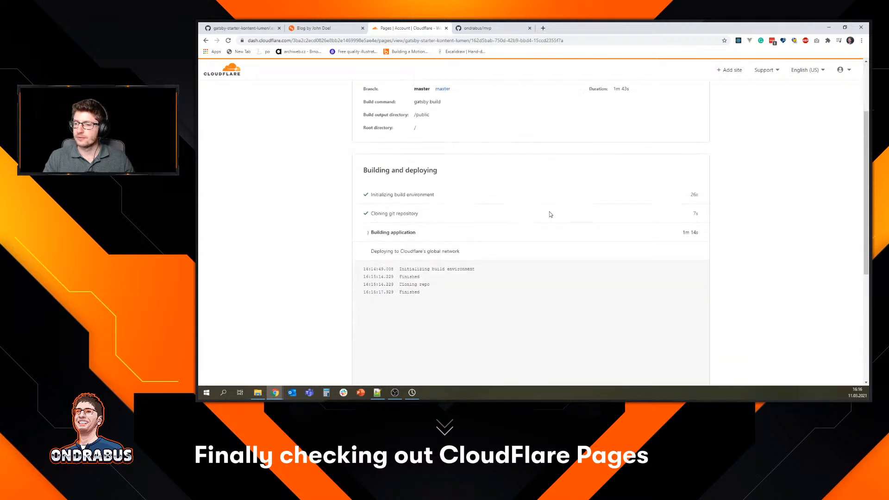
scroll(550, 212, down, 5)
scroll(546, 224, up, 5)
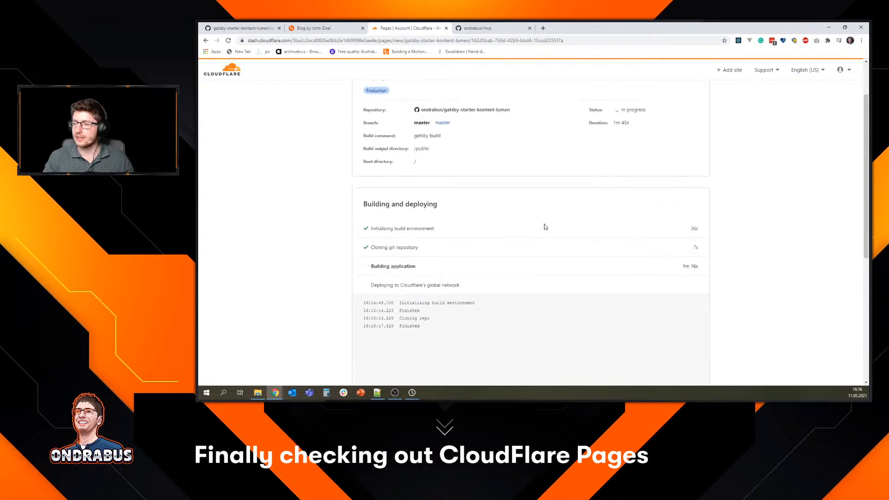
scroll(545, 227, down, 2)
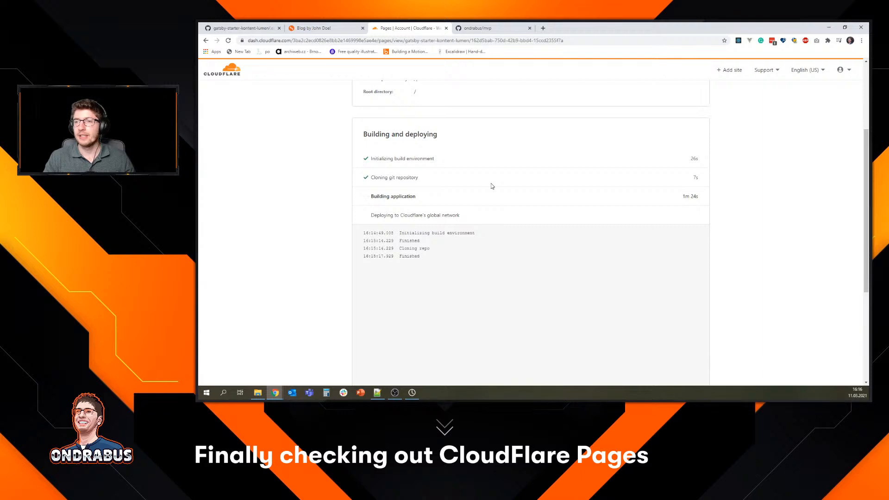
scroll(492, 186, up, 3)
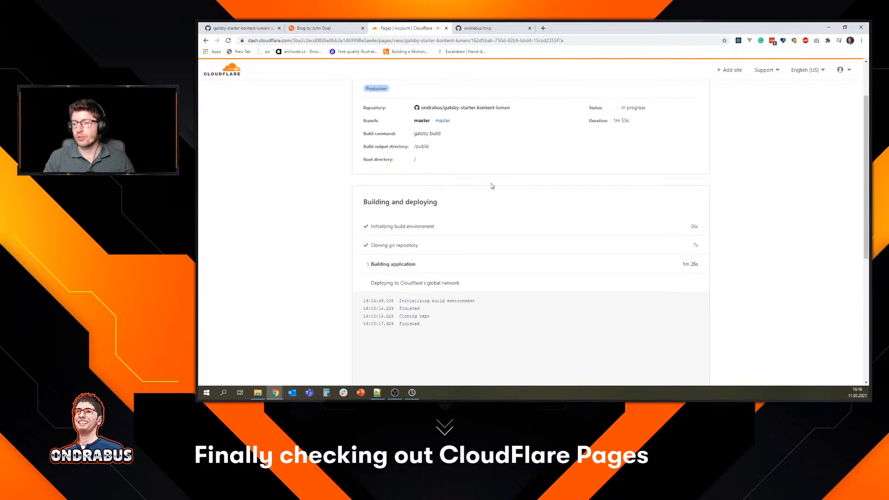
scroll(491, 186, down, 3)
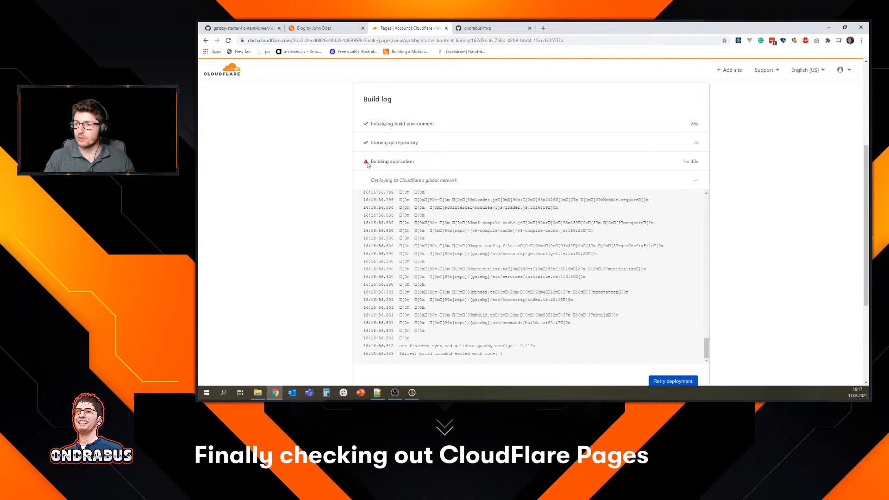
Examine the failed deployment's build log for the Gatsby configuration error and the messages around it.
scroll(579, 302, down, 1)
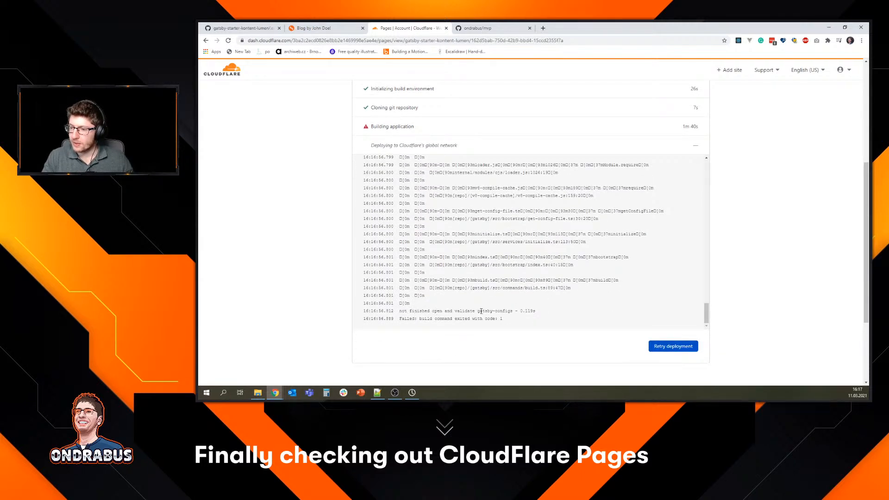
scroll(599, 305, up, 5)
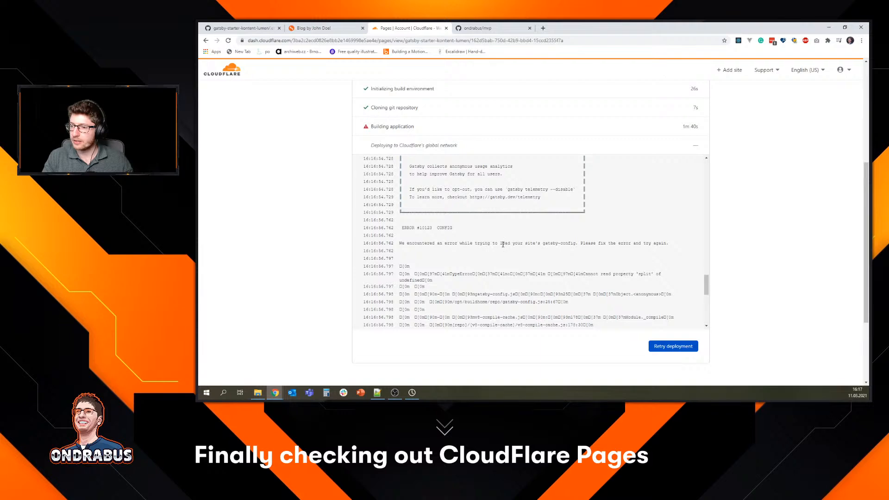
scroll(655, 244, up, 2)
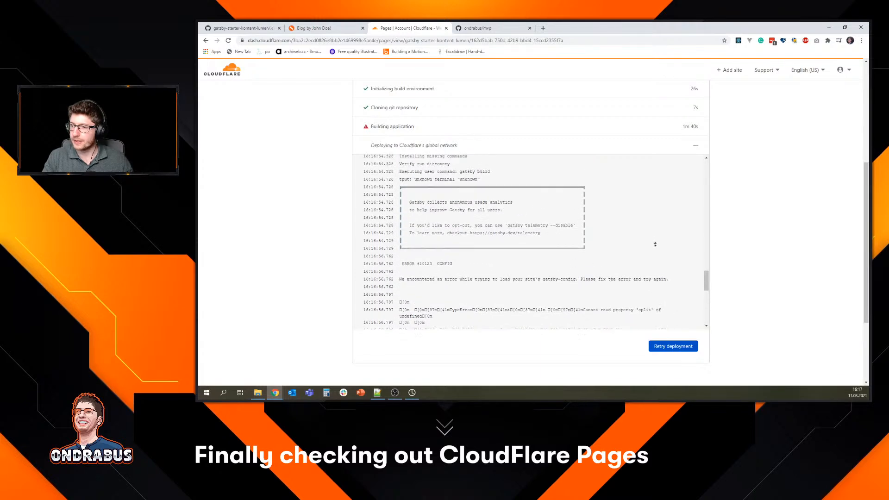
scroll(655, 244, up, 5)
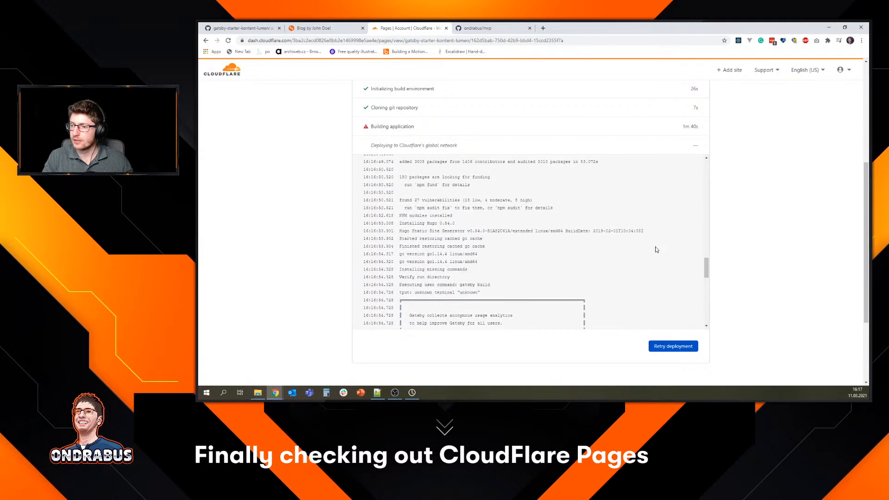
scroll(656, 250, up, 6)
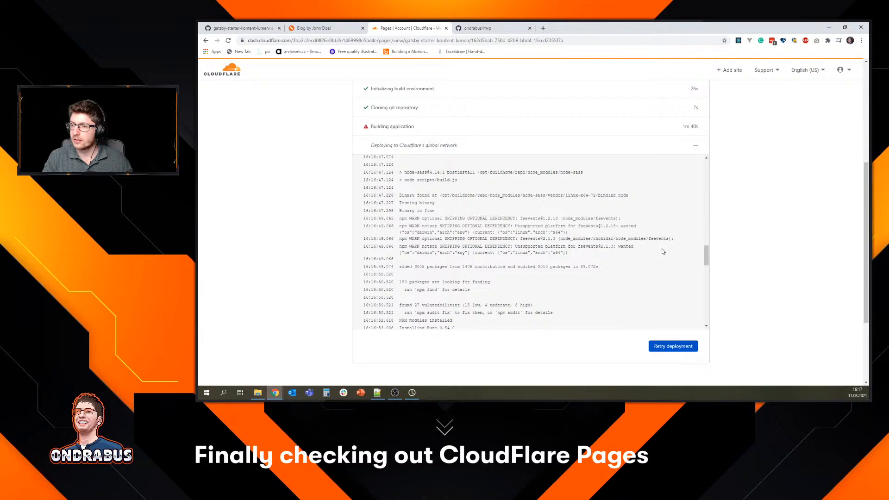
scroll(663, 250, down, 8)
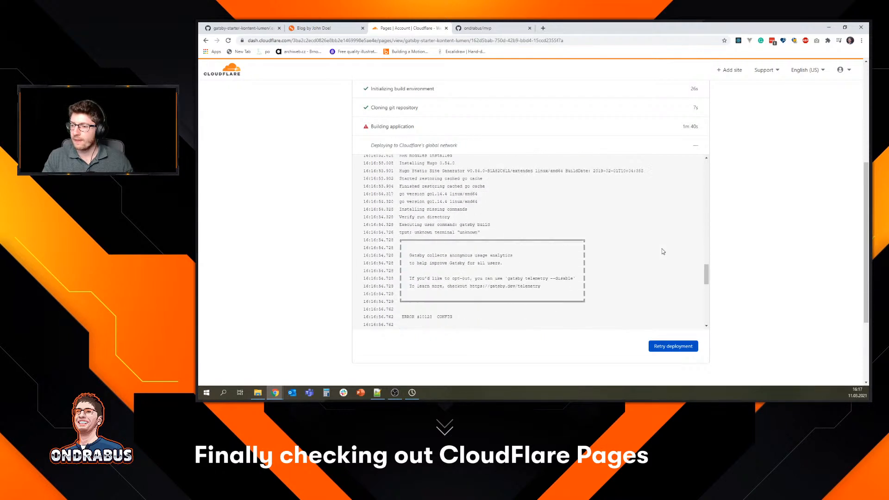
scroll(662, 250, down, 6)
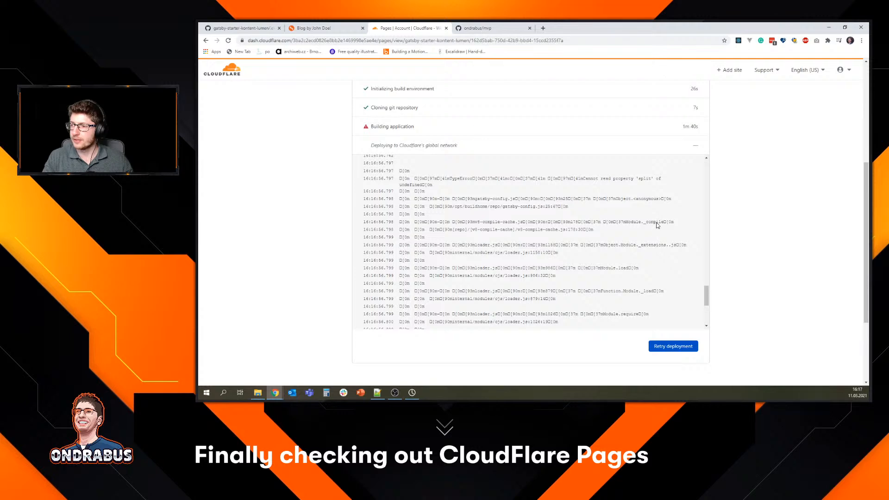
scroll(611, 190, down, 5)
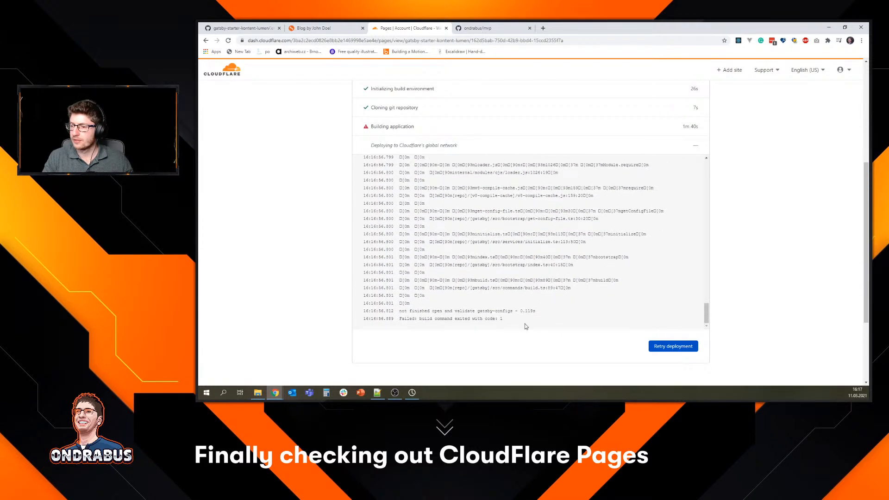
drag(459, 311, 539, 312)
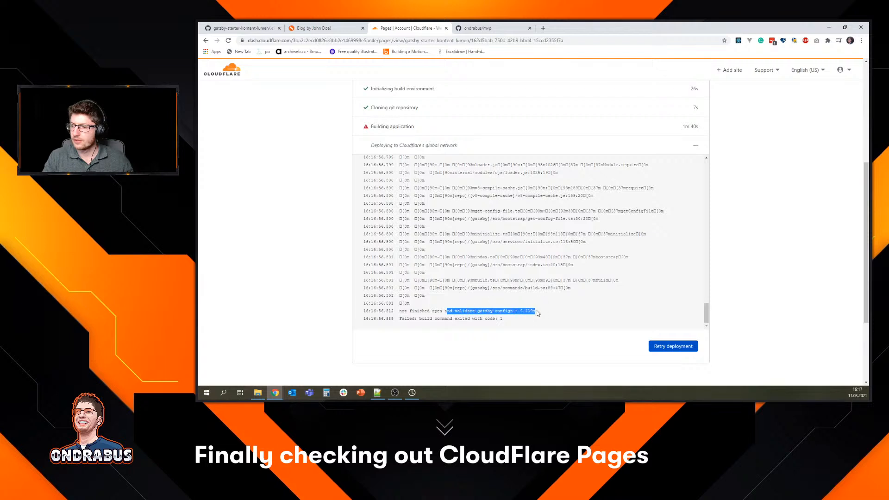
click(545, 314)
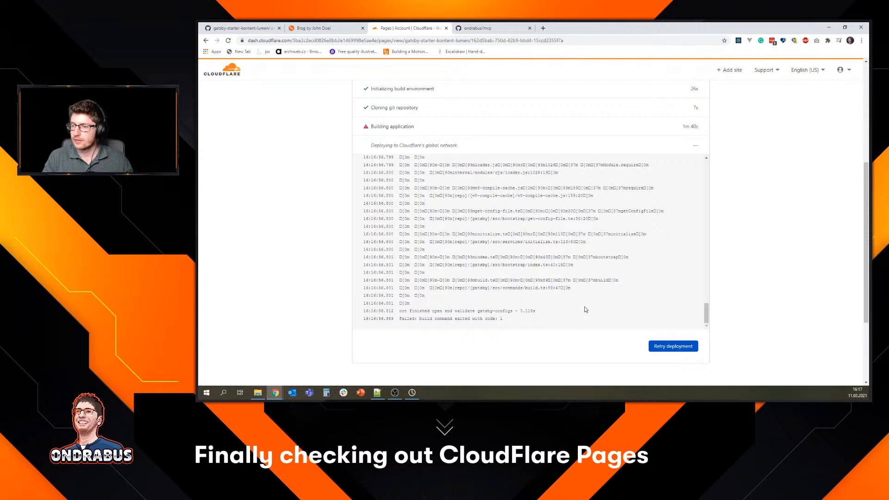
Open gatsby-config.js in the gatsby-starter-kontent-lumen repository on GitHub and examine how its plugin options read the Kontent environment variables.
key(ctrl+1)
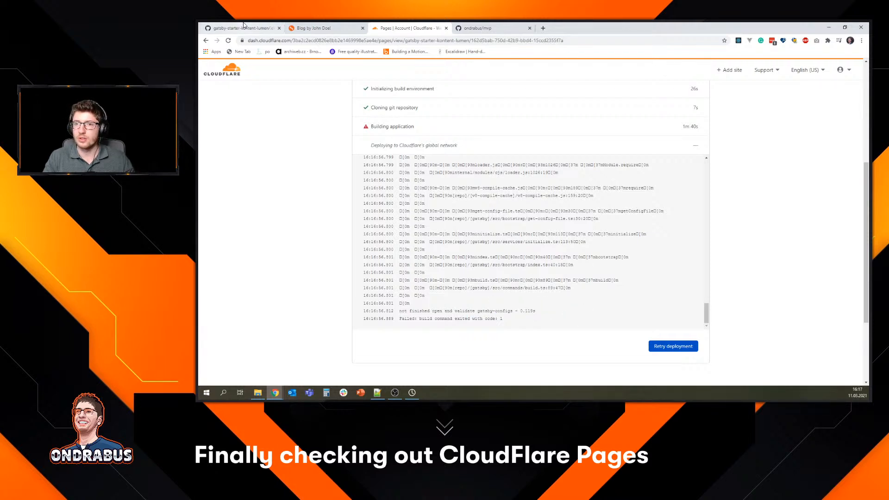
key(alt+Left)
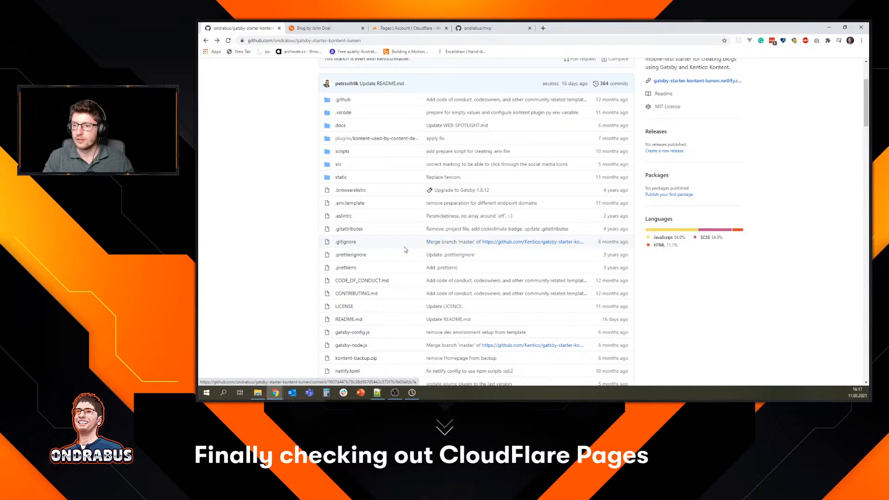
scroll(355, 268, down, 2)
click(353, 263)
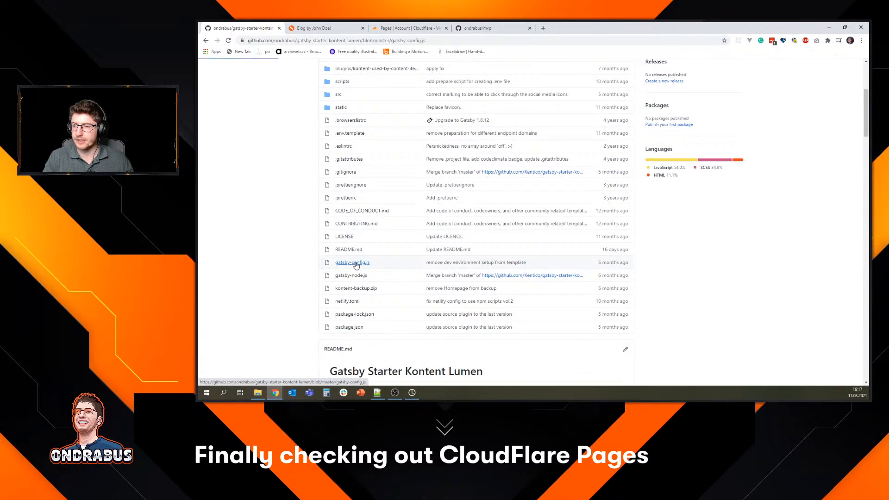
scroll(507, 249, down, 3)
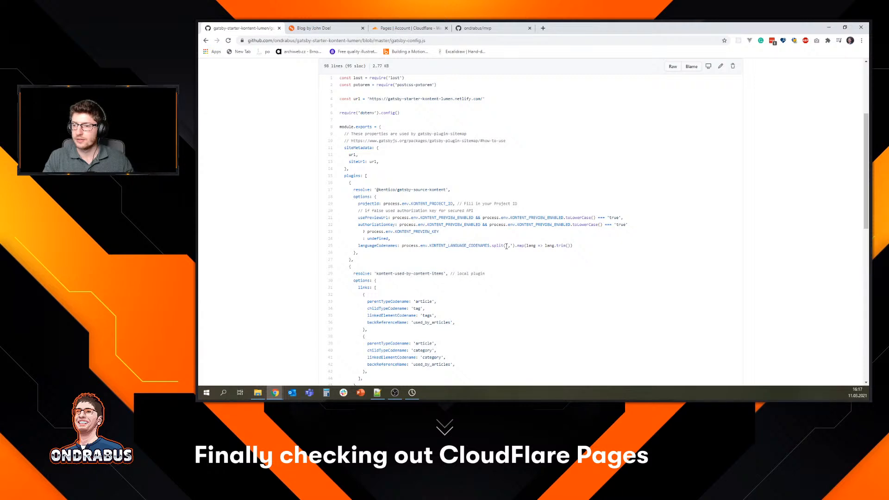
scroll(506, 246, down, 4)
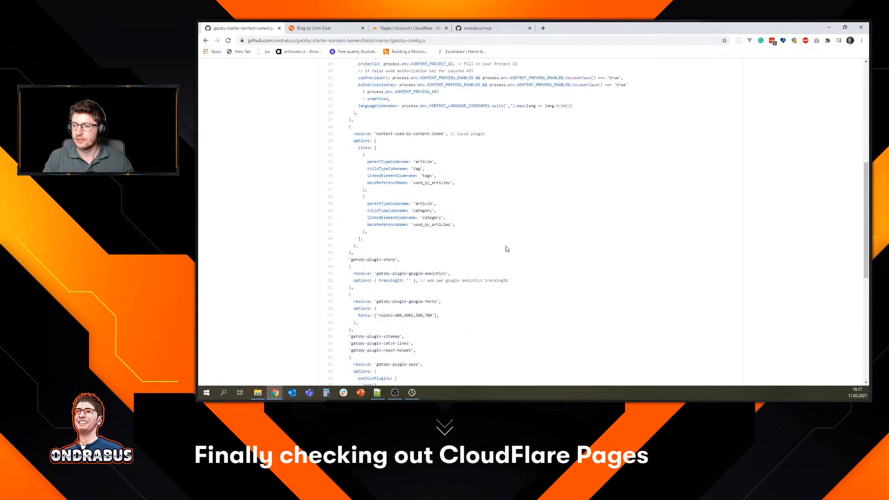
scroll(506, 249, down, 4)
scroll(506, 249, up, 7)
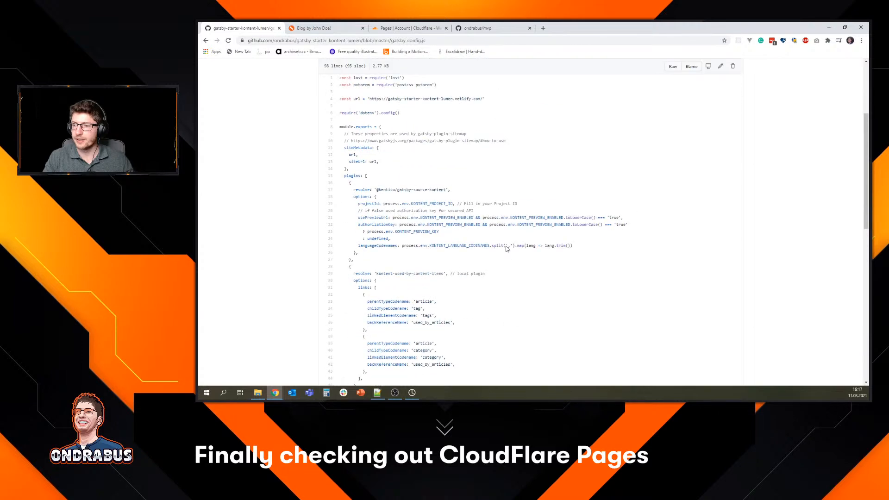
scroll(506, 249, up, 3)
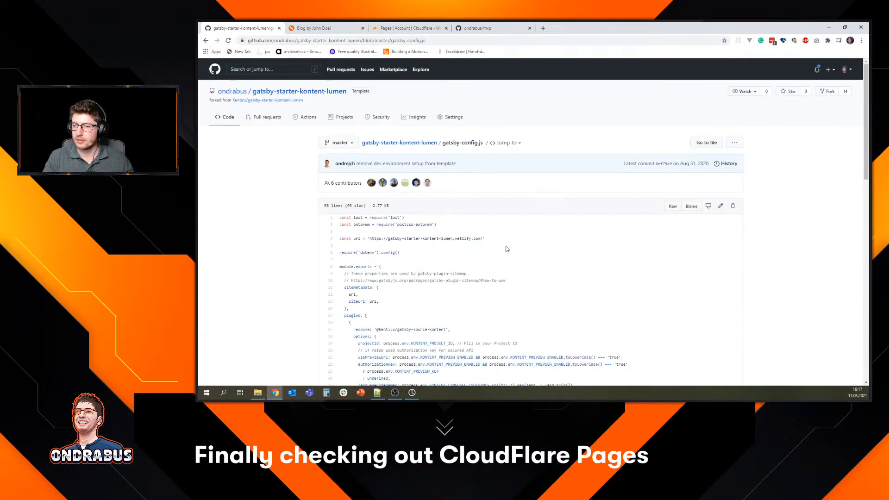
key(alt+Left)
Retry the failed gatsby-starter-kontent-lumen deployment in Cloudflare Pages and check its build stages.
click(422, 27)
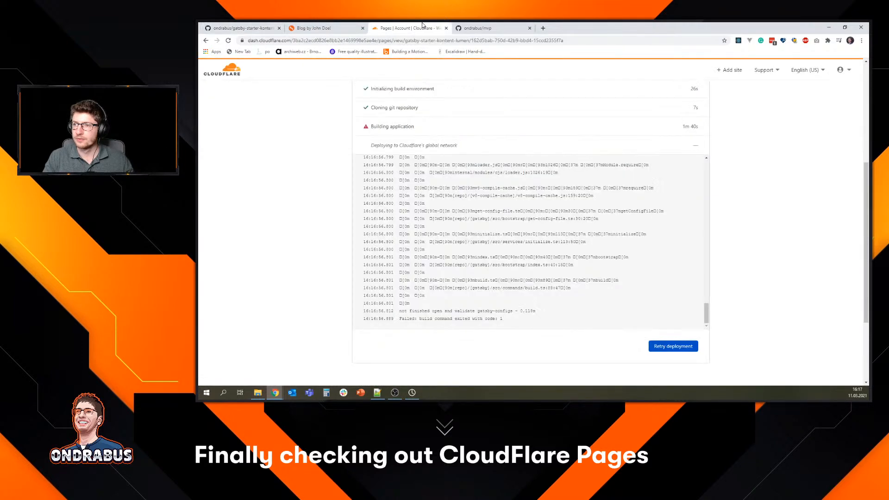
click(477, 28)
click(406, 26)
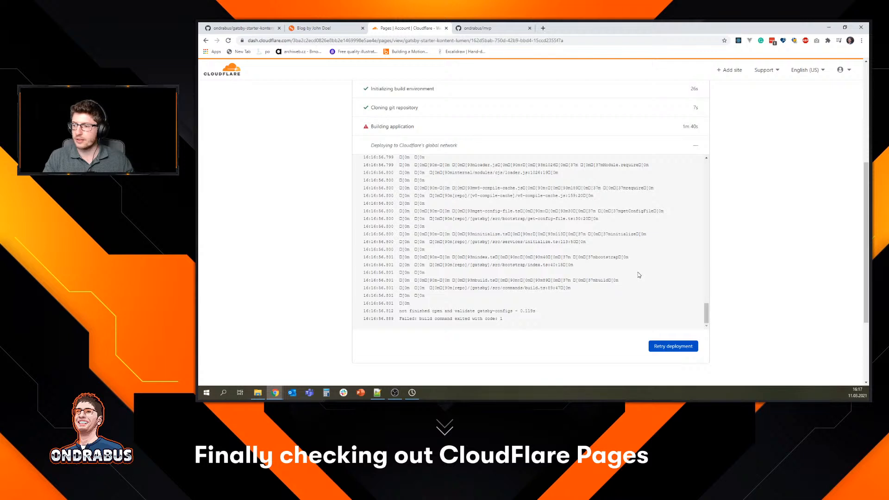
click(673, 348)
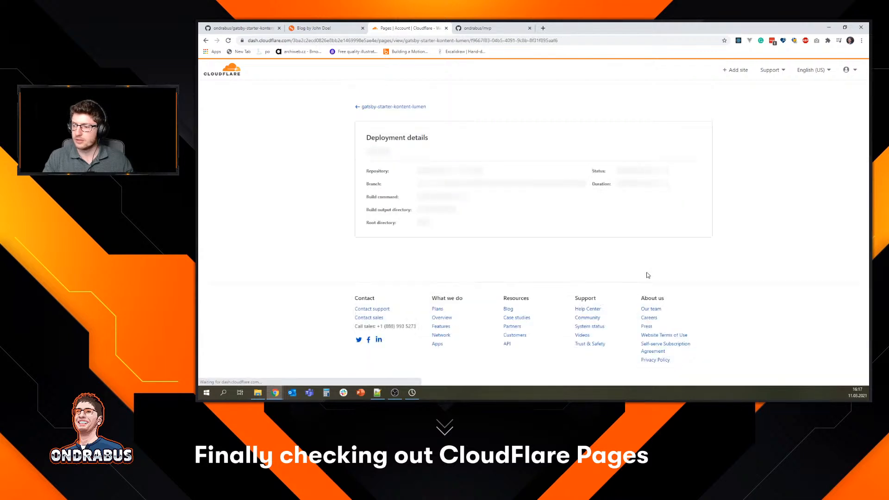
scroll(546, 255, down, 2)
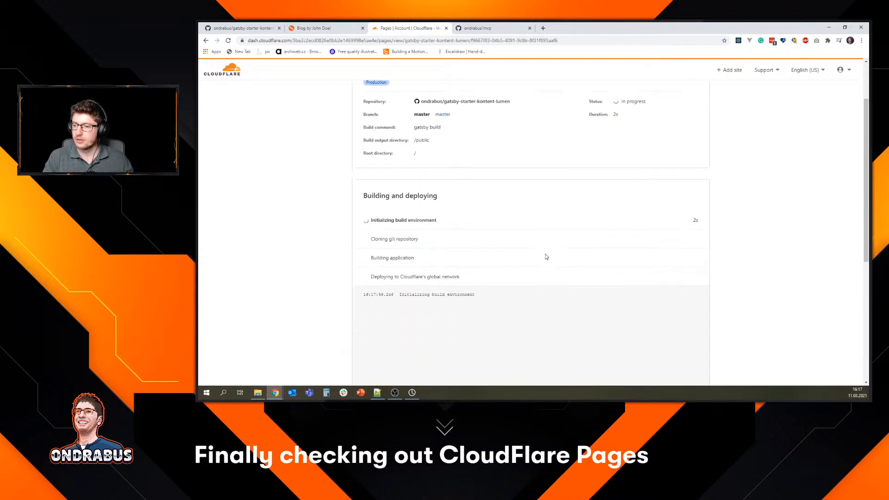
Arrange the Cloudflare Pages deployment window and the Netlify new-site window side by side.
click(276, 392)
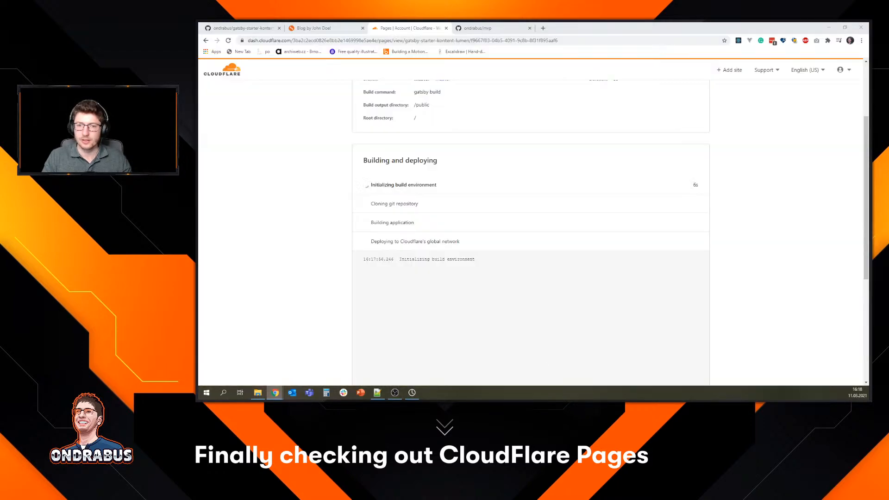
drag(200, 110, 666, 61)
click(611, 32)
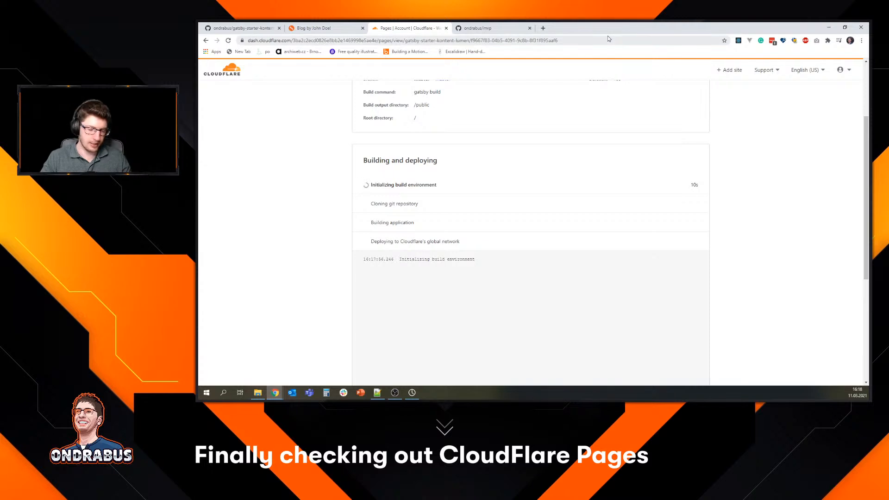
key(super+Left)
click(640, 57)
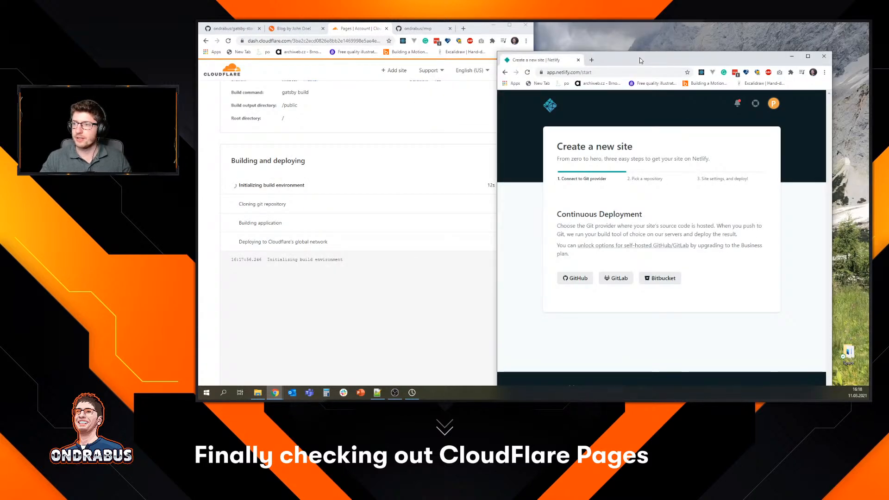
key(super+Right)
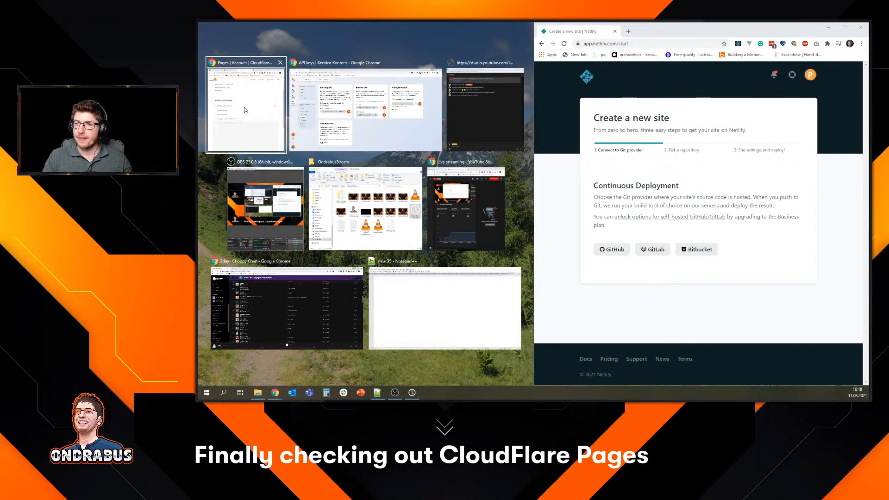
click(244, 108)
click(616, 276)
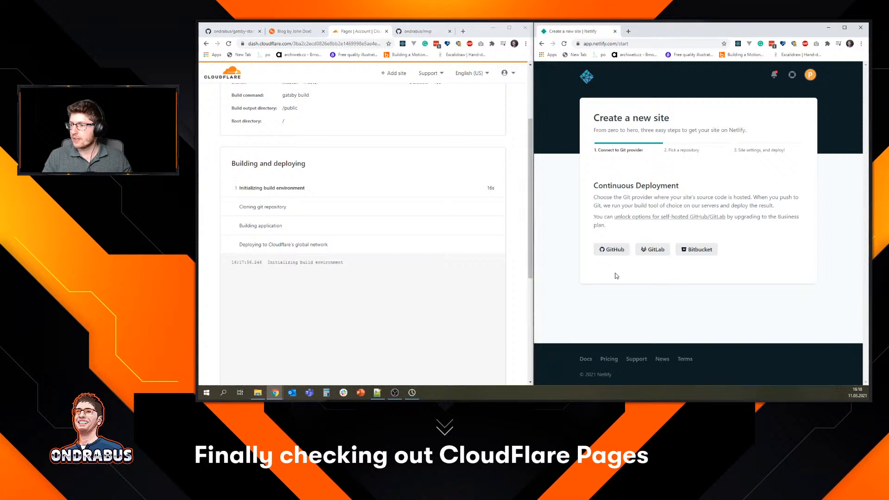
Choose GitHub as the Git provider for the new Netlify site and search its repositories for "gat".
click(612, 249)
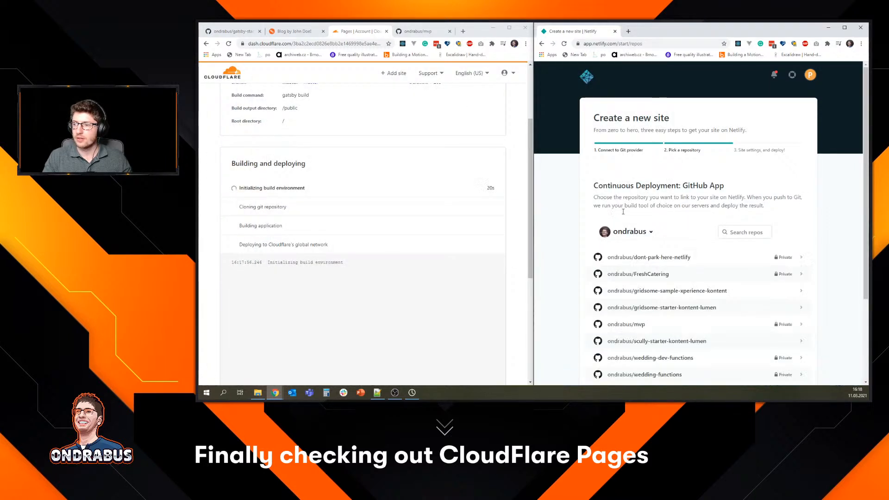
scroll(694, 257, down, 3)
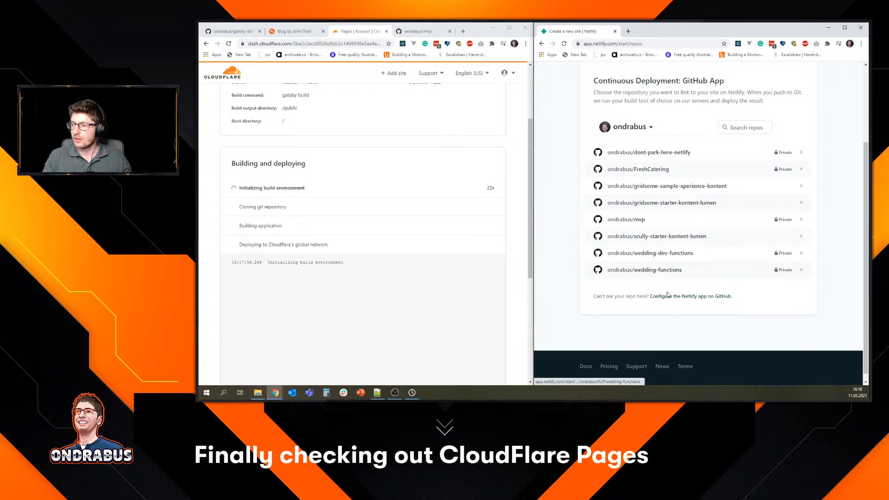
scroll(668, 294, up, 2)
click(741, 199)
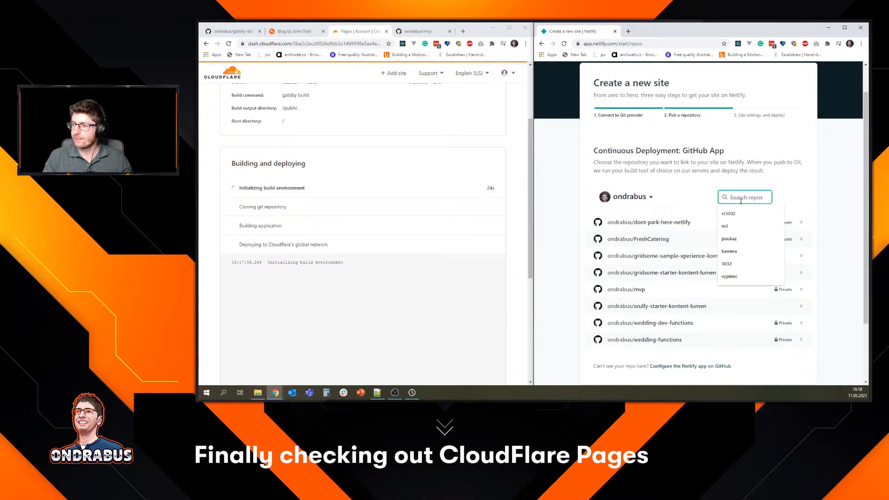
text(gat)
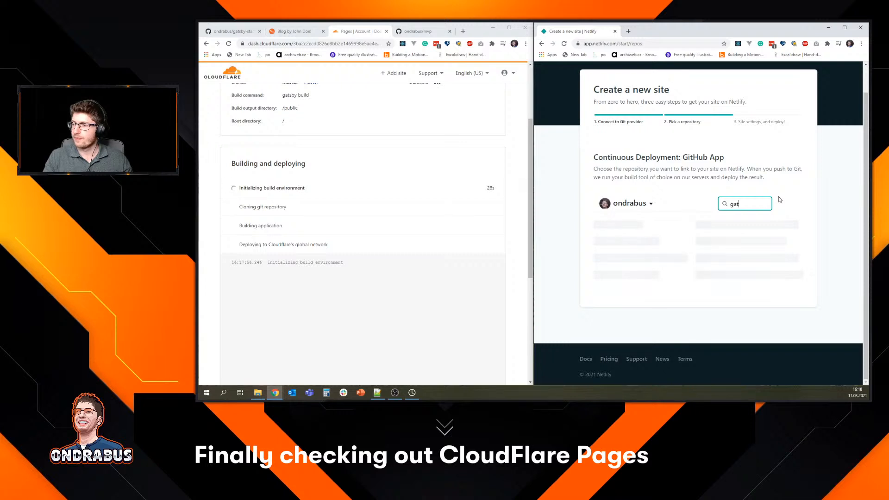
Grant the Netlify GitHub app access to the gatsby-starter-kontent-lumen repository in the personal account and save the installation settings.
click(640, 277)
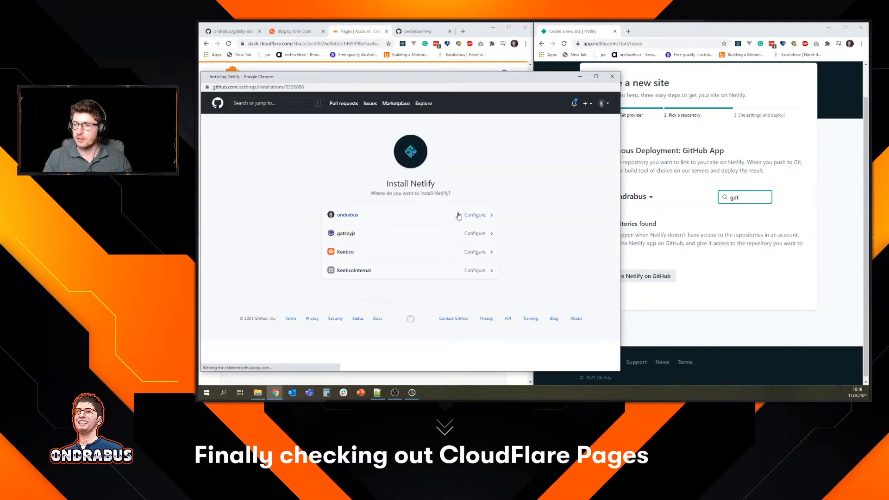
click(458, 216)
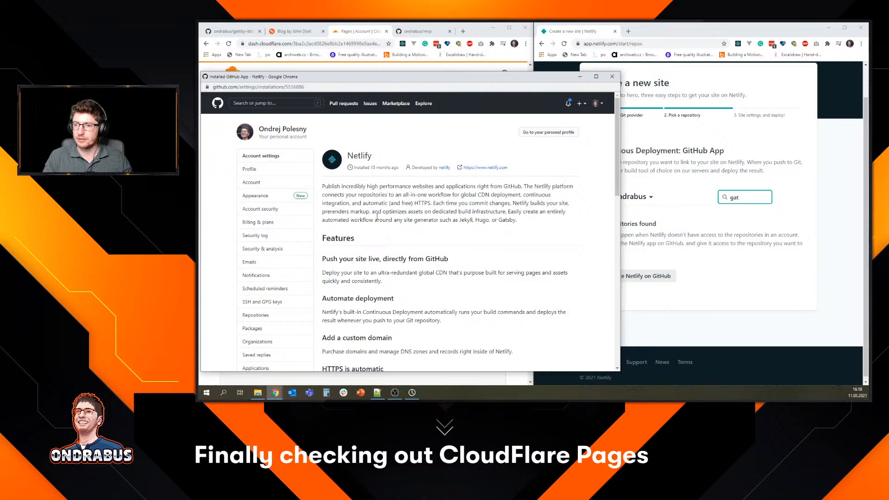
scroll(378, 216, down, 15)
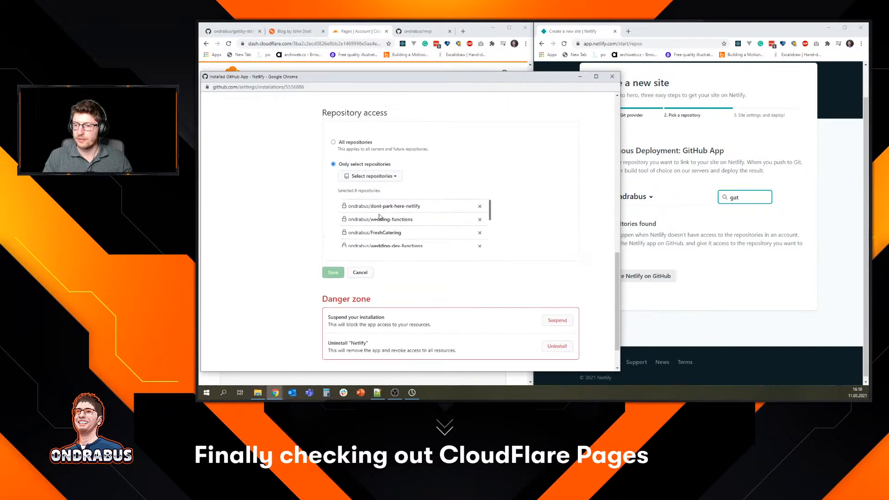
scroll(379, 216, up, 1)
click(372, 203)
text(gats)
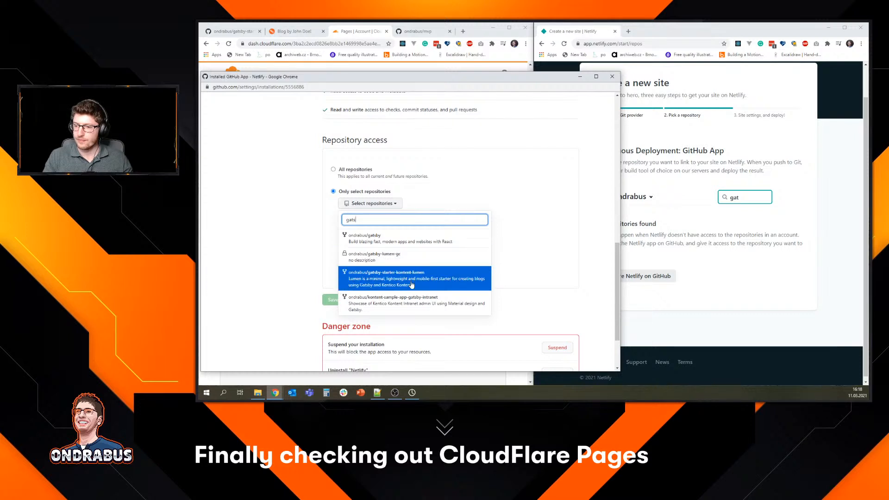
click(412, 281)
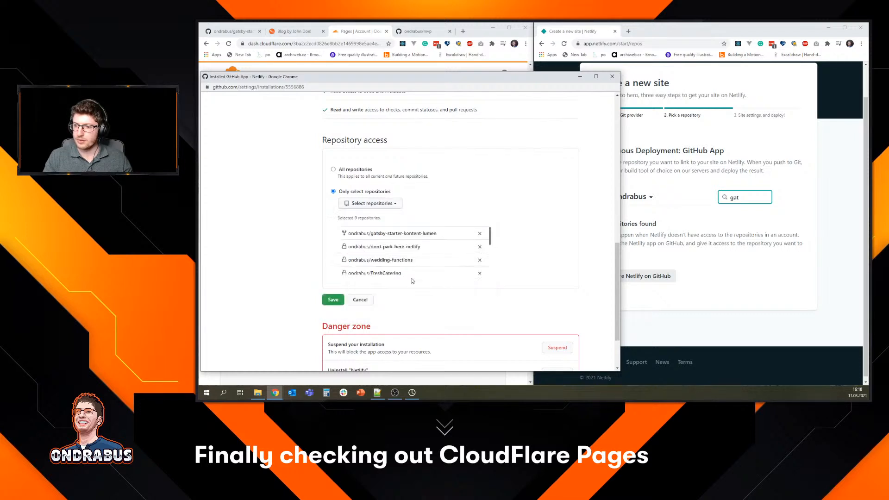
click(333, 300)
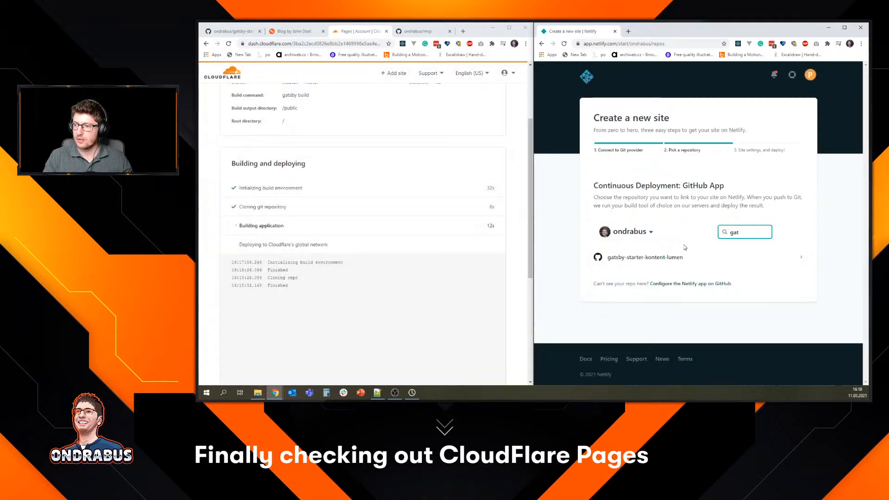
Pick gatsby-starter-kontent-lumen as the repository for the new Netlify site and review its basic build settings.
click(668, 257)
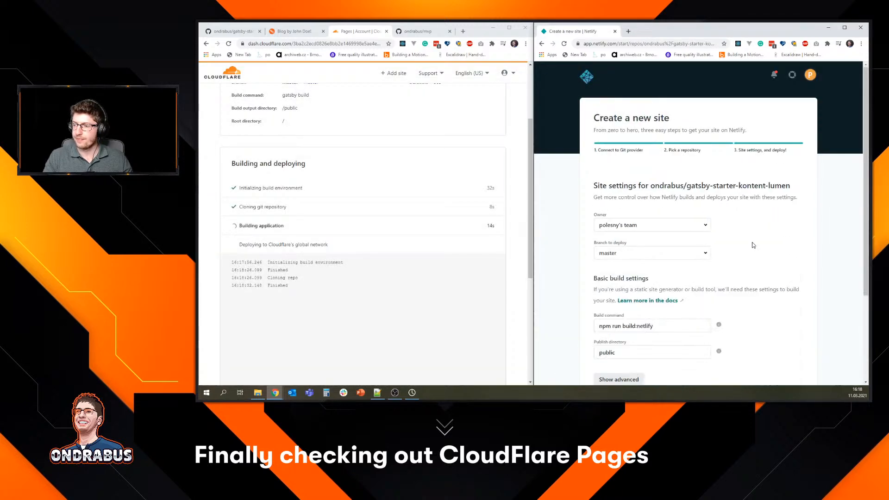
scroll(755, 242, down, 2)
scroll(754, 243, down, 1)
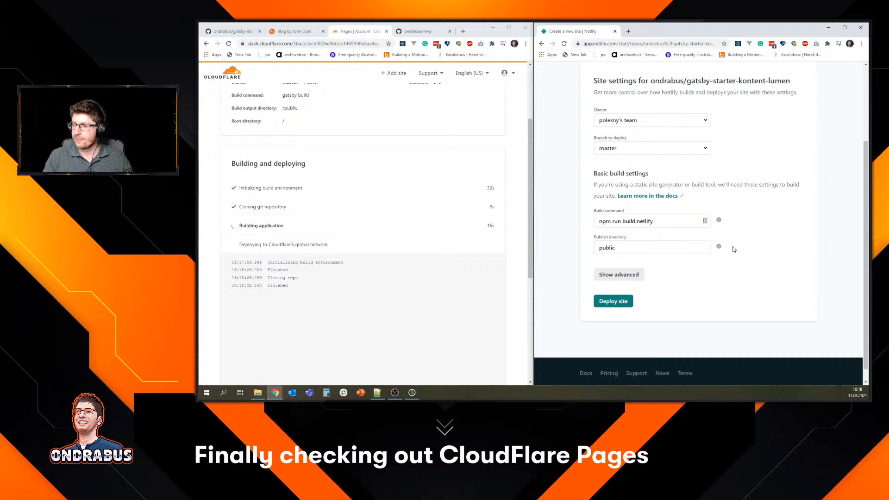
click(672, 222)
Open package.json in the GitHub repository and examine the command behind the build:netlify script.
click(454, 236)
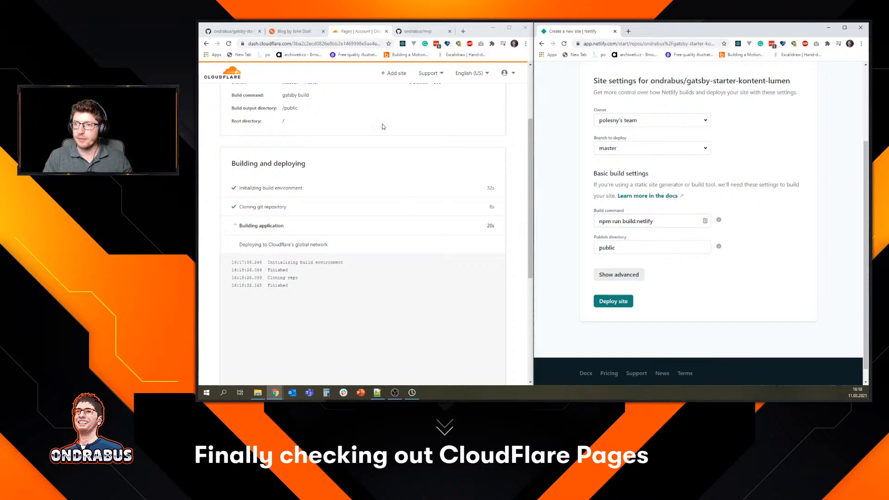
click(232, 31)
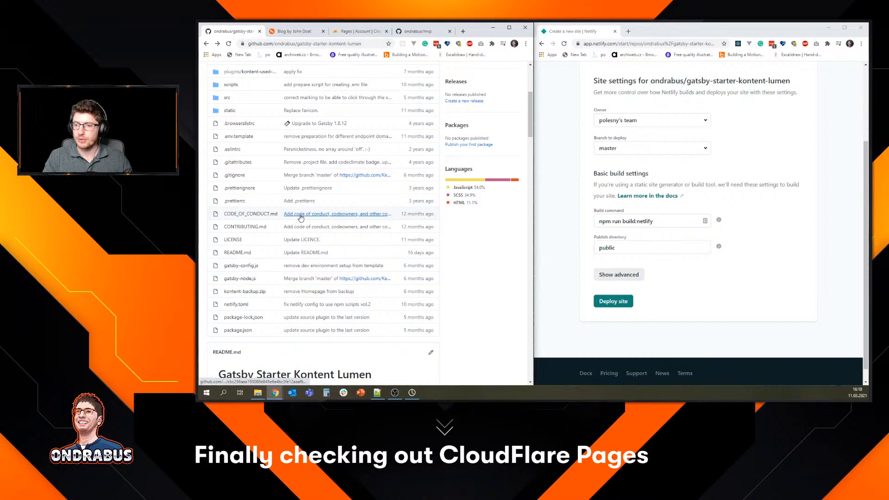
scroll(301, 217, down, 2)
click(237, 261)
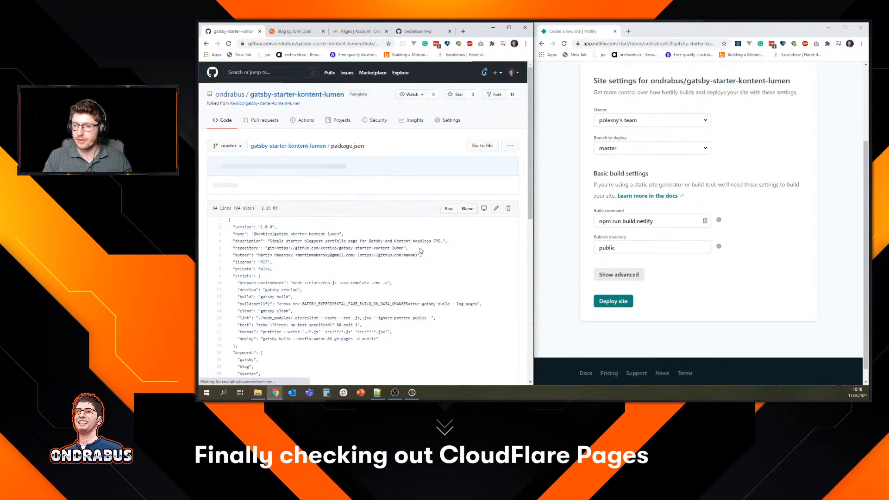
scroll(421, 250, down, 3)
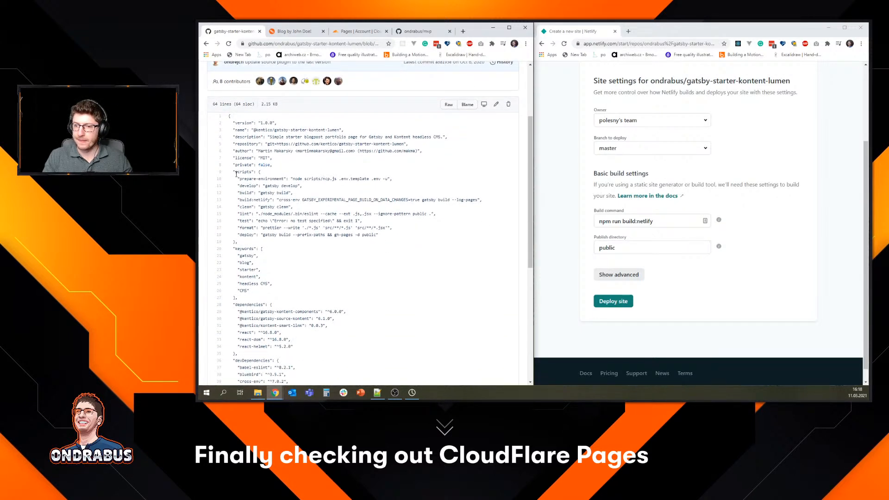
drag(240, 200, 273, 200)
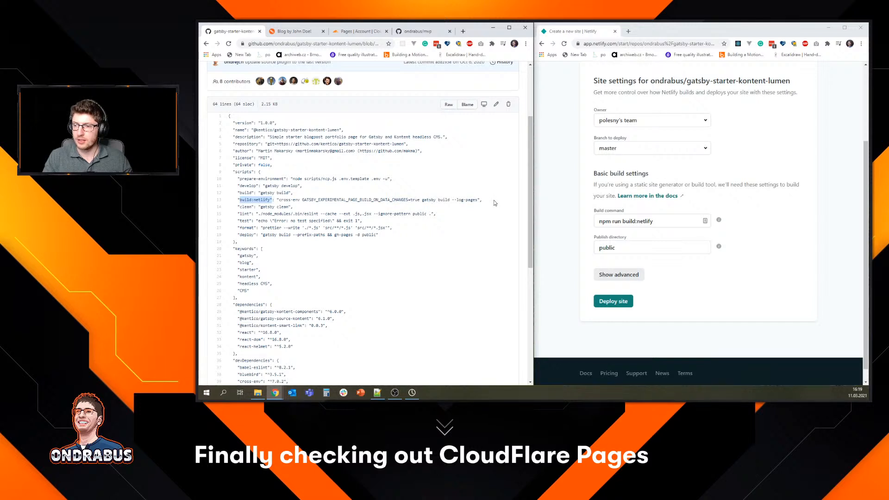
drag(494, 203, 275, 202)
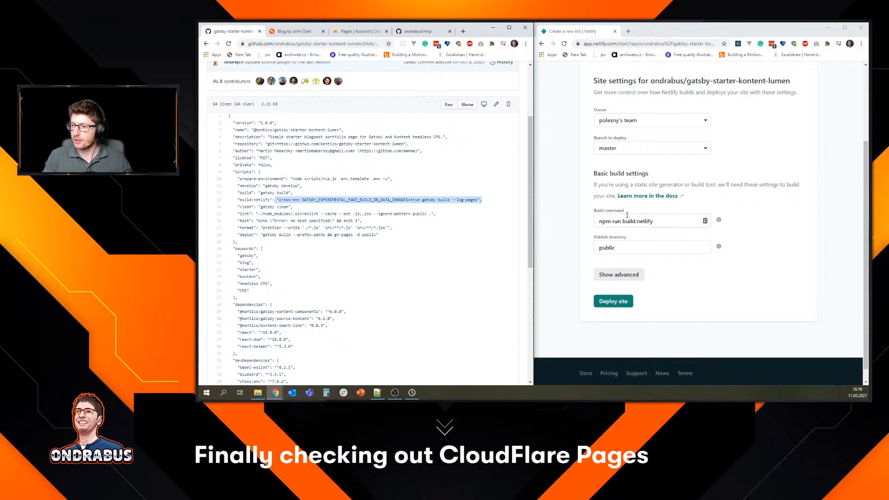
Set the Netlify build command to npm run build and deploy the site.
drag(636, 222, 678, 224)
key(BackSpace)
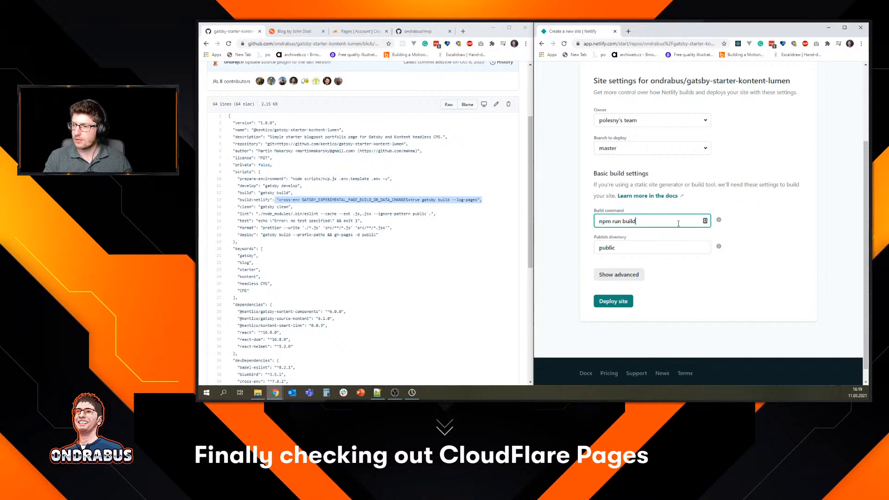
click(701, 276)
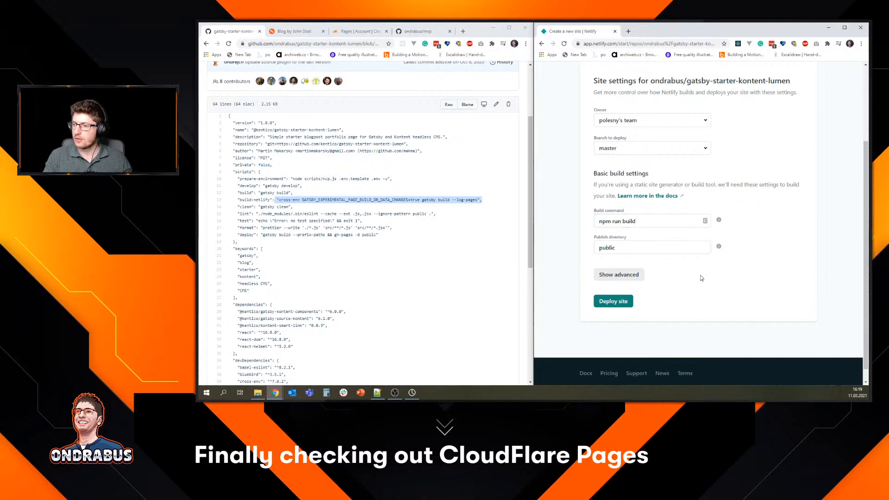
click(621, 303)
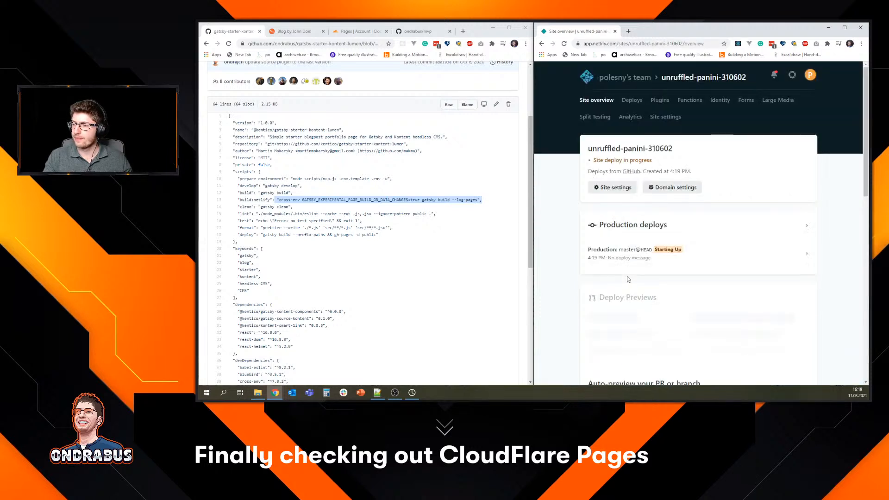
Open the environment section of the new Netlify site's build and deploy settings.
scroll(578, 255, down, 1)
click(613, 153)
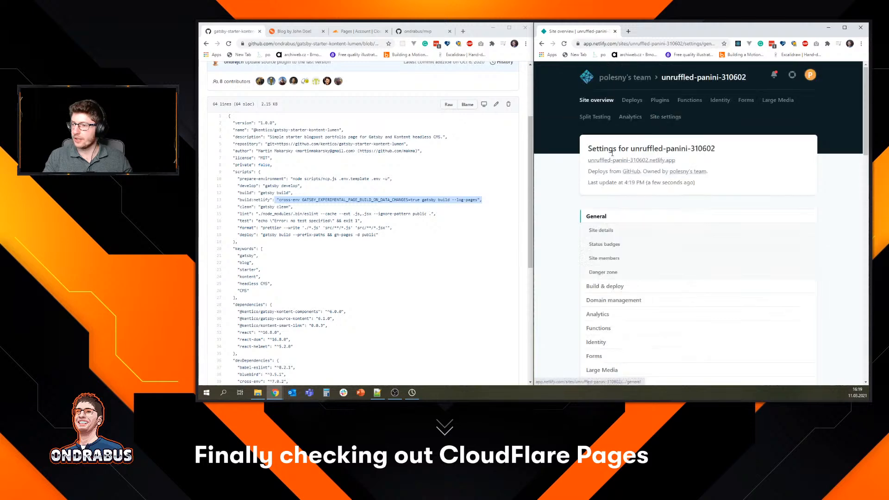
scroll(655, 221, down, 2)
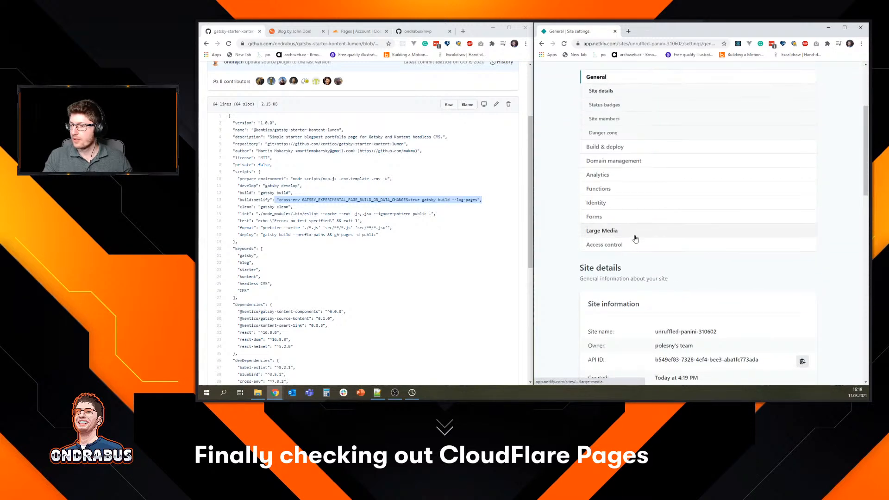
scroll(635, 237, up, 2)
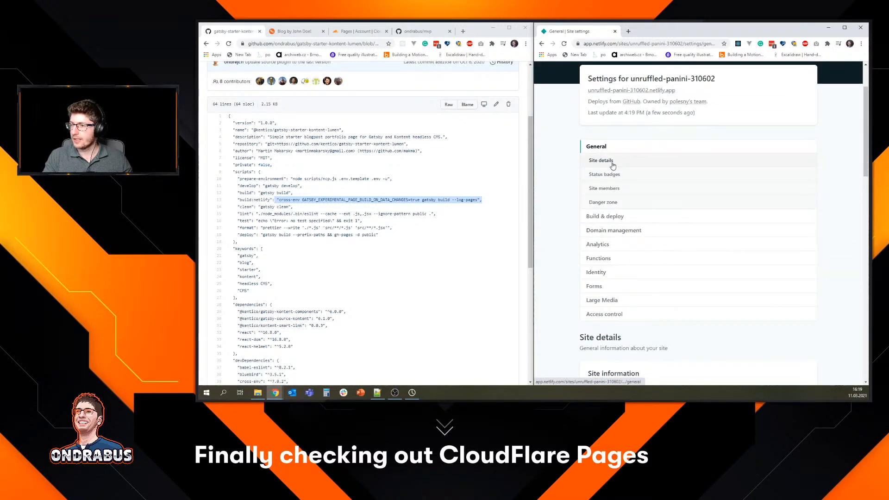
click(620, 218)
click(634, 260)
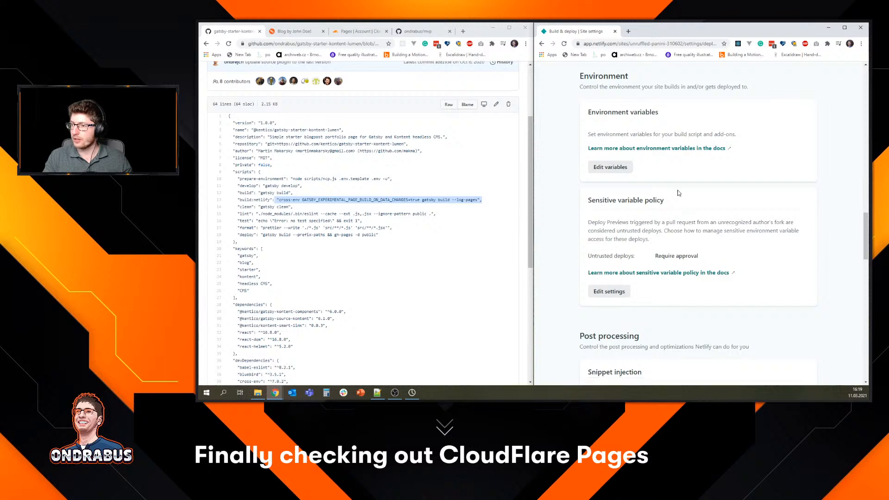
Check the running Cloudflare Pages build, and open the gatsby-starter-kontent-lumen project's environment variables.
click(370, 32)
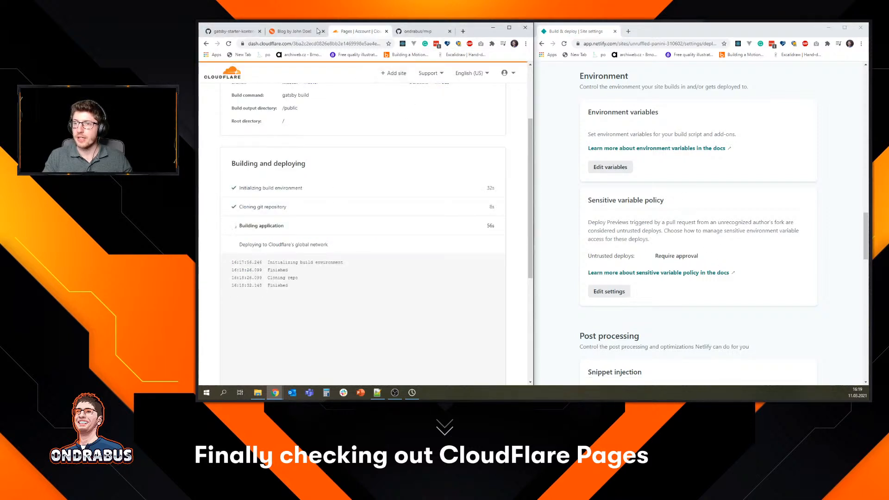
scroll(377, 159, up, 3)
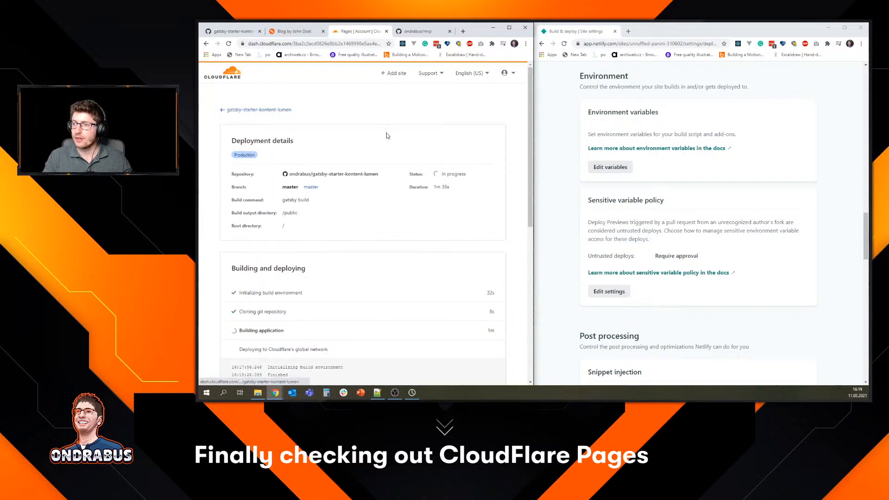
scroll(385, 139, down, 5)
scroll(384, 153, up, 5)
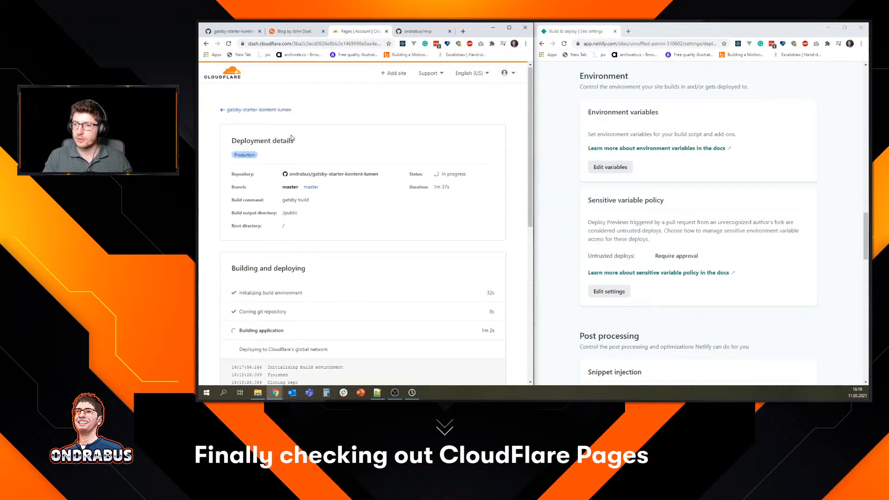
click(257, 114)
click(335, 153)
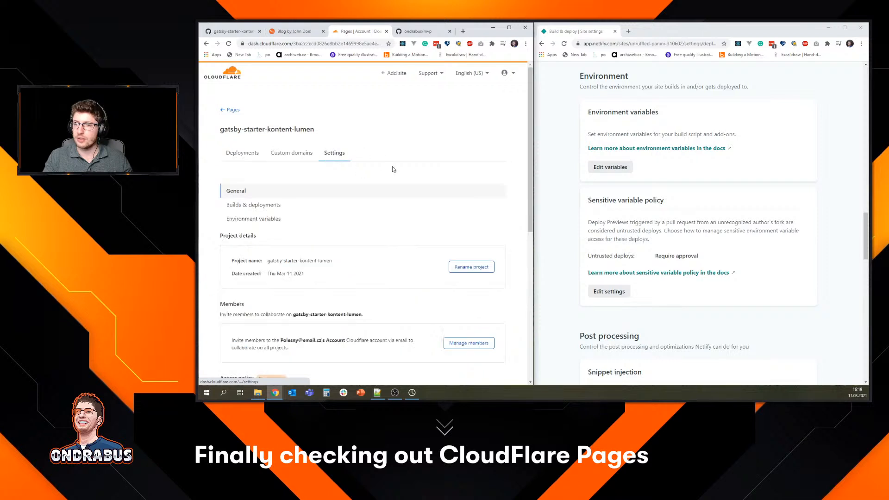
click(253, 221)
scroll(355, 234, down, 2)
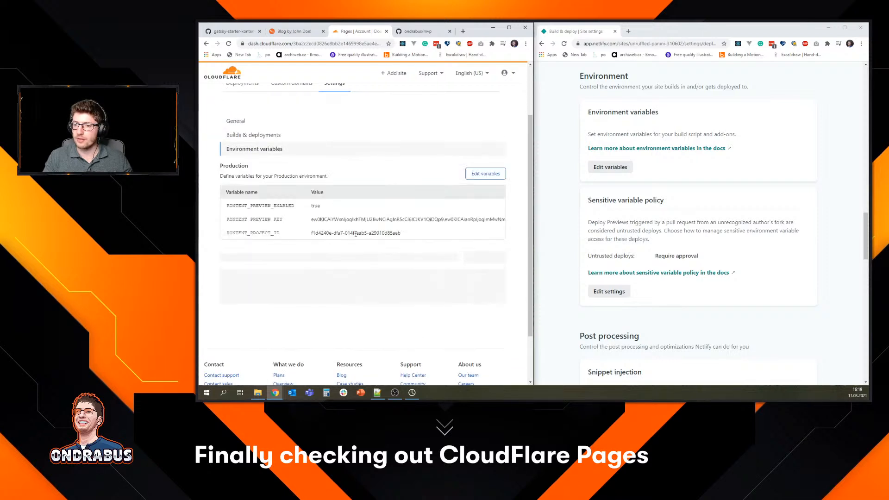
scroll(645, 278, down, 1)
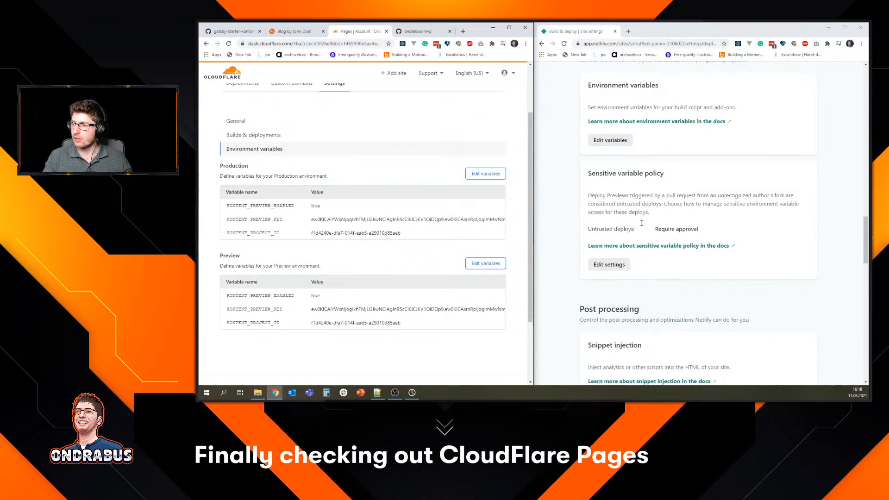
Add the environment variable KONTENT_PREVIEW_ENABLED with the value true to the Netlify site, copying its name from Cloudflare.
scroll(635, 223, up, 1)
click(611, 167)
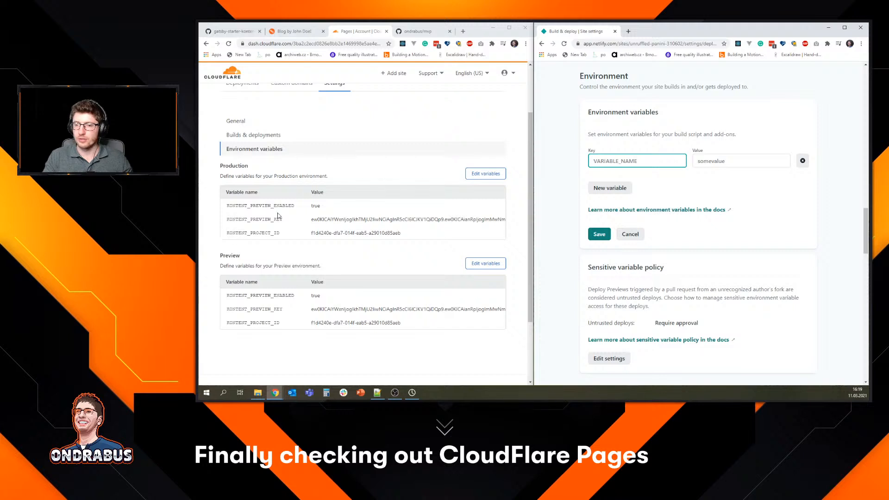
click(266, 207)
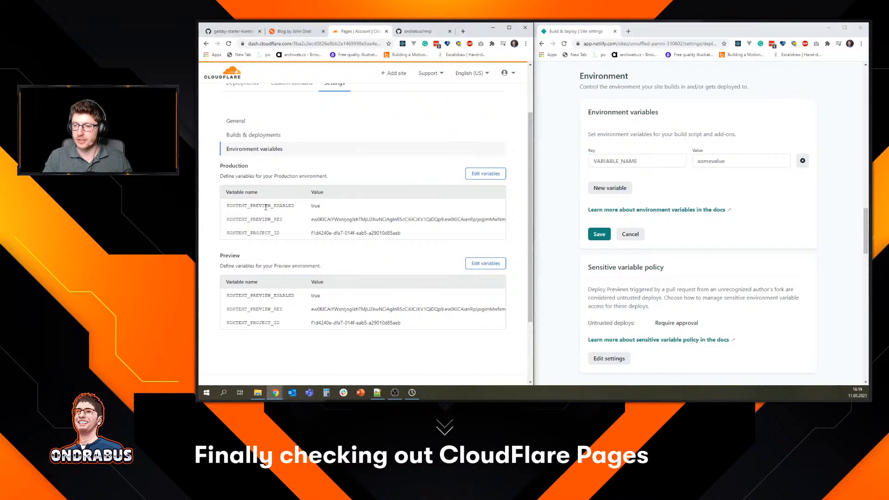
double_click(266, 207)
key(ctrl+c)
click(635, 161)
key(ctrl+v)
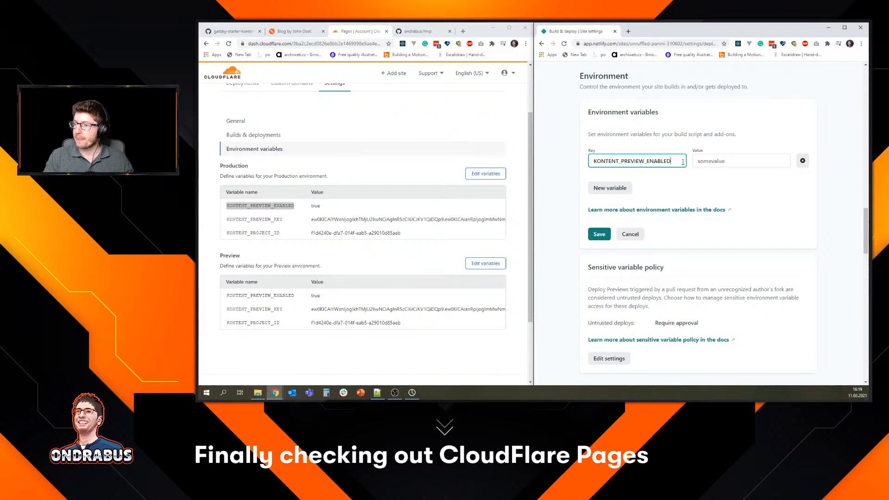
click(716, 161)
text(true)
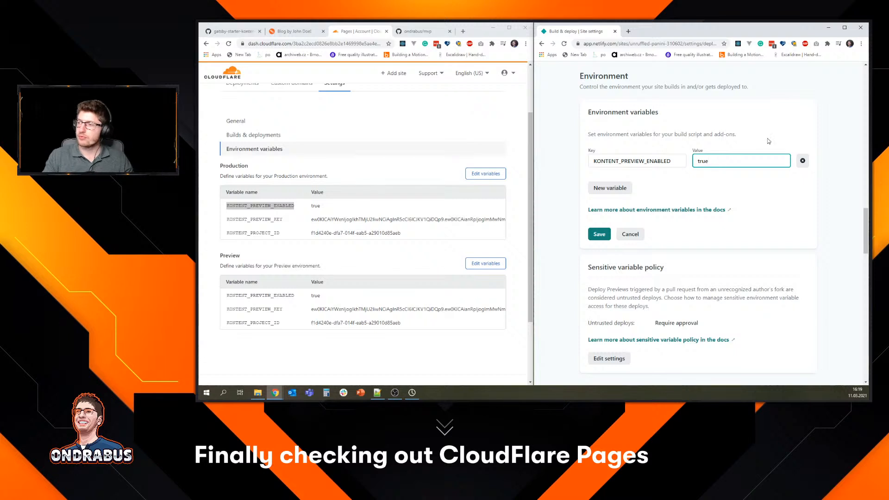
Add a KONTENT_PREVIEW_KEY variable to the Netlify site and paste in the preview API key copied from Cloudflare's production variables.
click(621, 191)
double_click(245, 220)
key(ctrl+c)
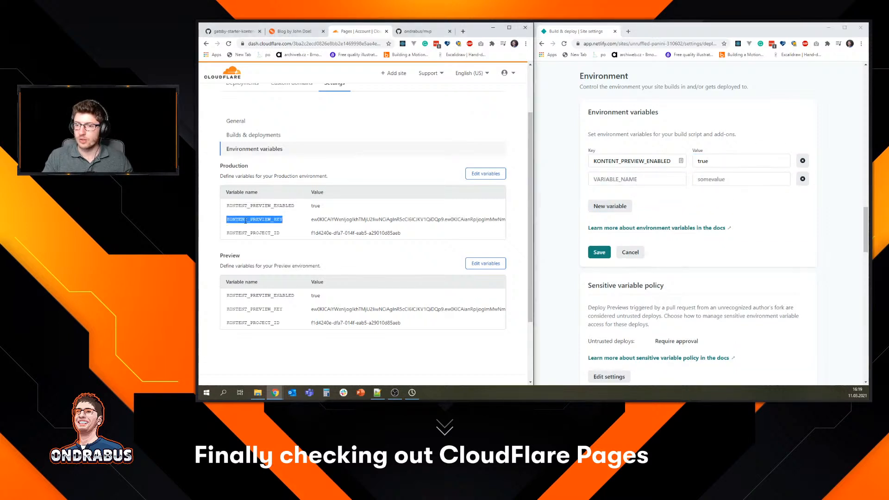
click(623, 179)
key(ctrl+v)
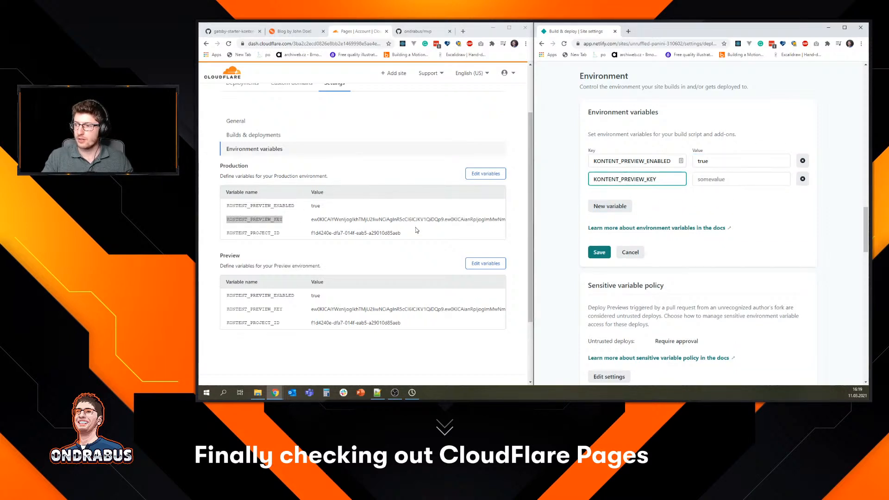
key(Tab)
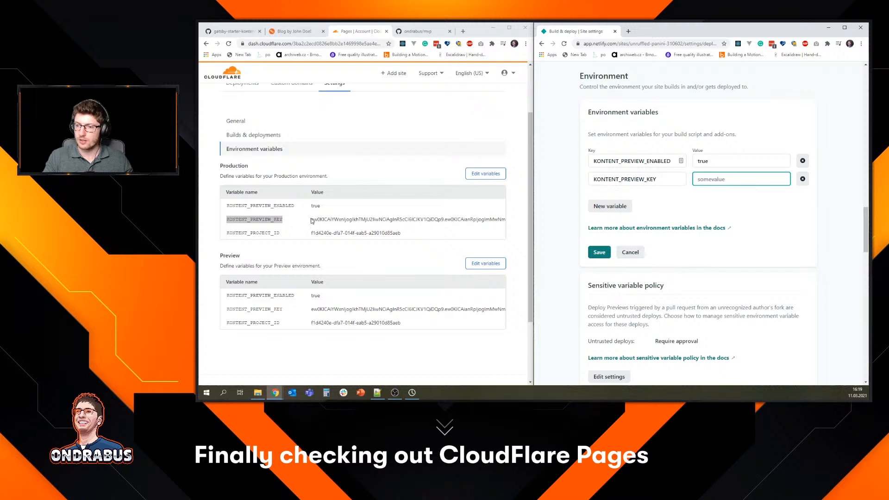
drag(311, 219, 483, 219)
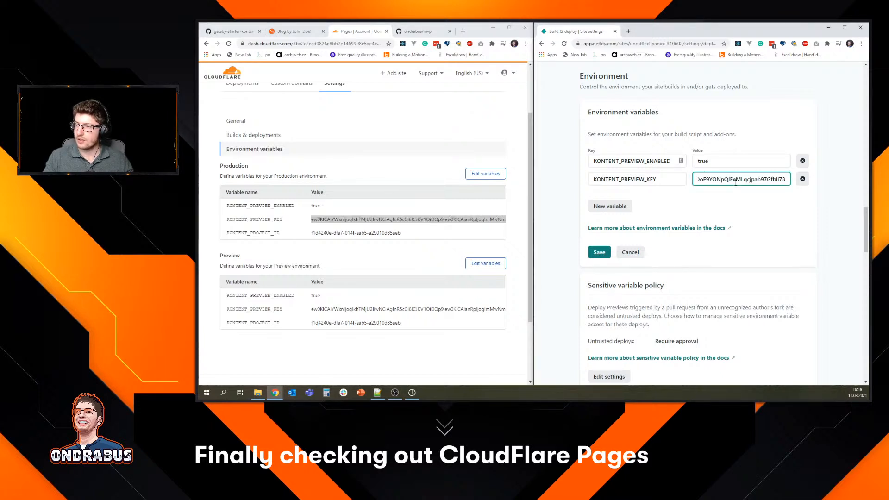
Add a KONTENT_PROJECT_ID variable to the Netlify site with the project ID copied from Cloudflare's production variables, and save the environment variables.
click(452, 236)
triple_click(368, 233)
key(ctrl+c)
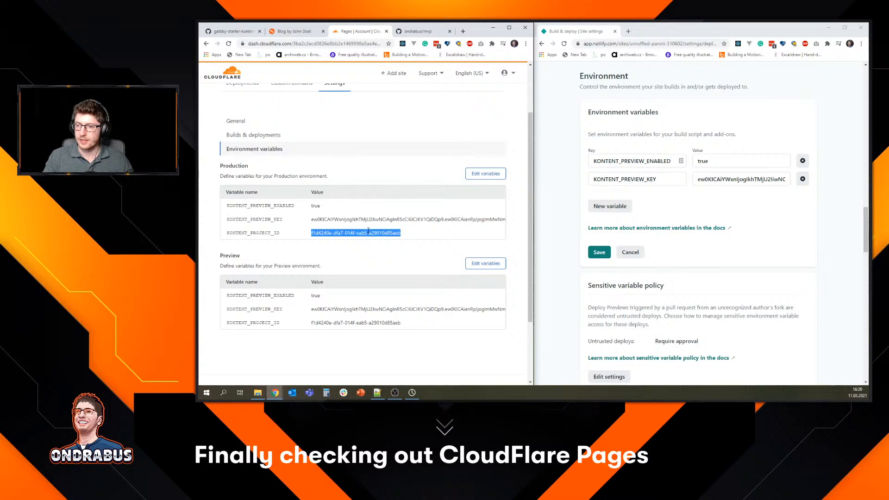
click(616, 212)
key(Tab)
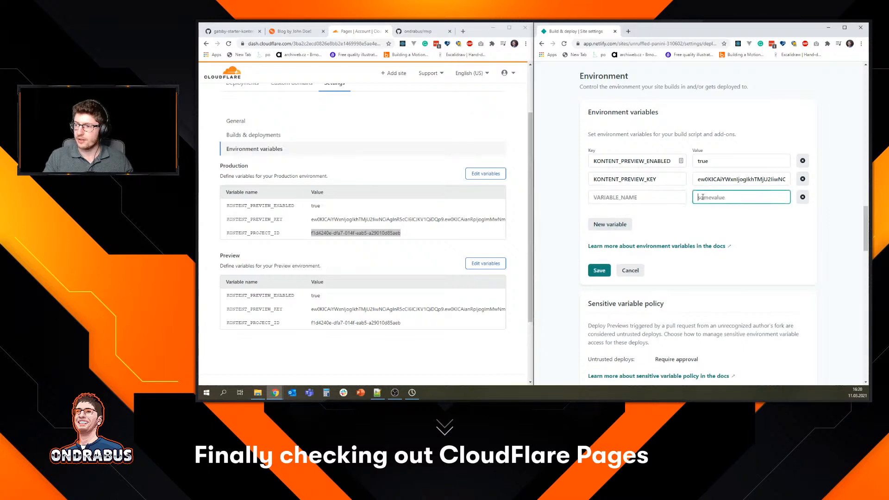
key(ctrl+v)
key(shift+Tab)
drag(281, 233, 228, 232)
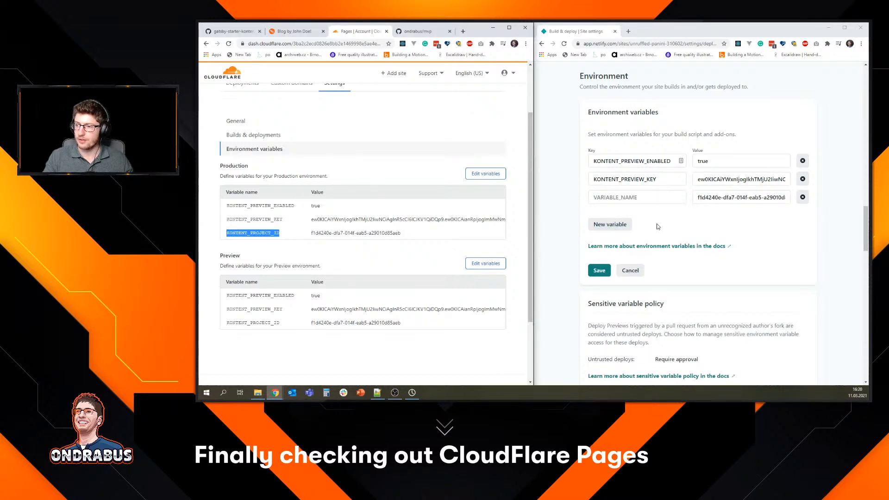
click(655, 198)
text(KONTENT_PROJECT_ID)
click(600, 270)
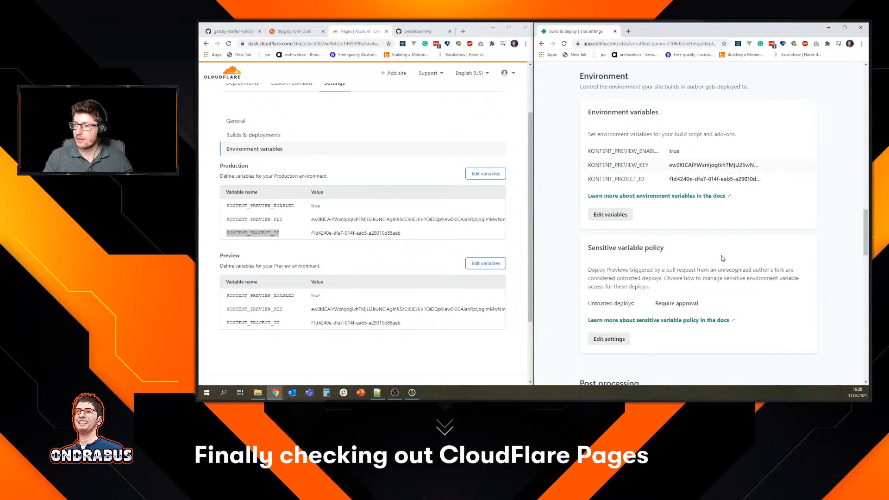
Open the Netlify site's current production deploy from the site overview and view its deploy log.
scroll(783, 256, up, 15)
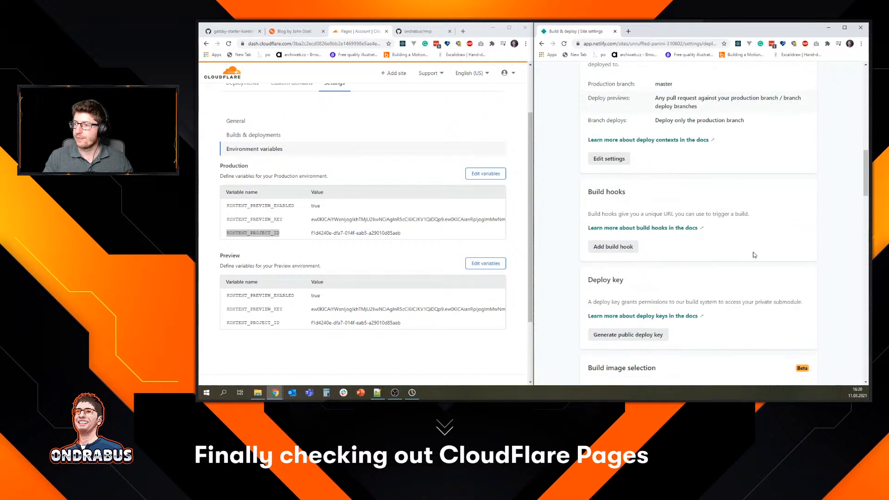
scroll(752, 254, up, 10)
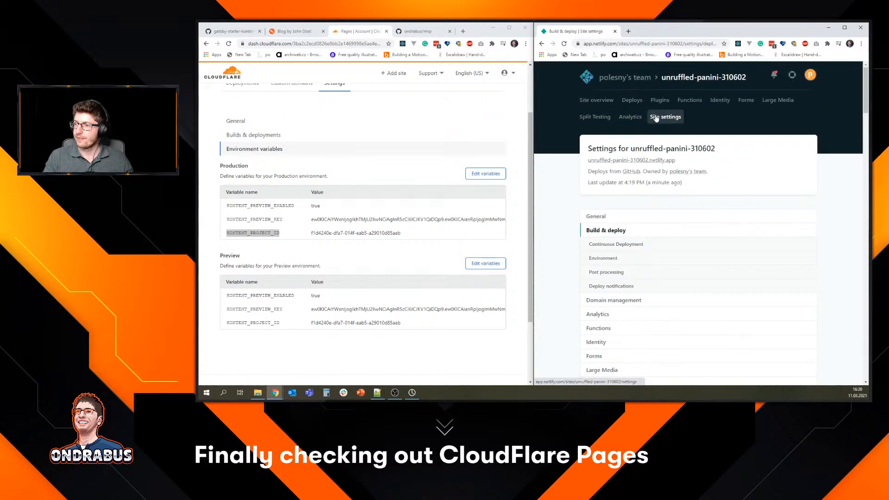
click(599, 101)
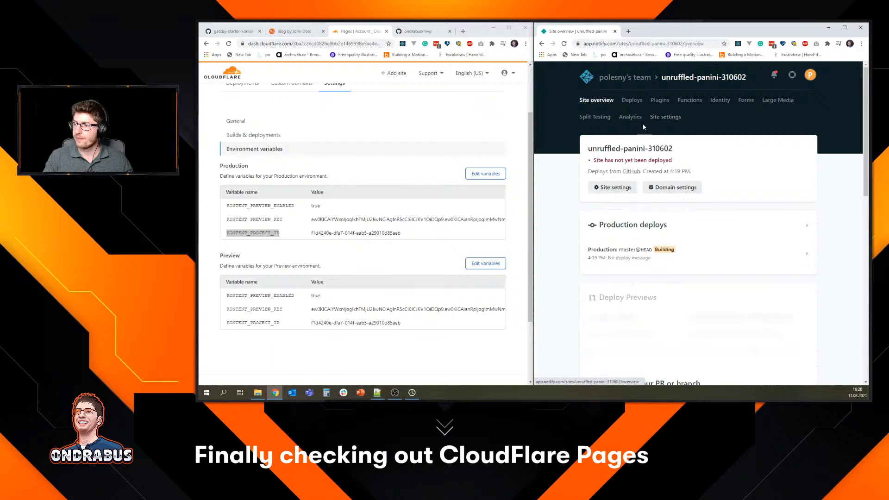
click(707, 252)
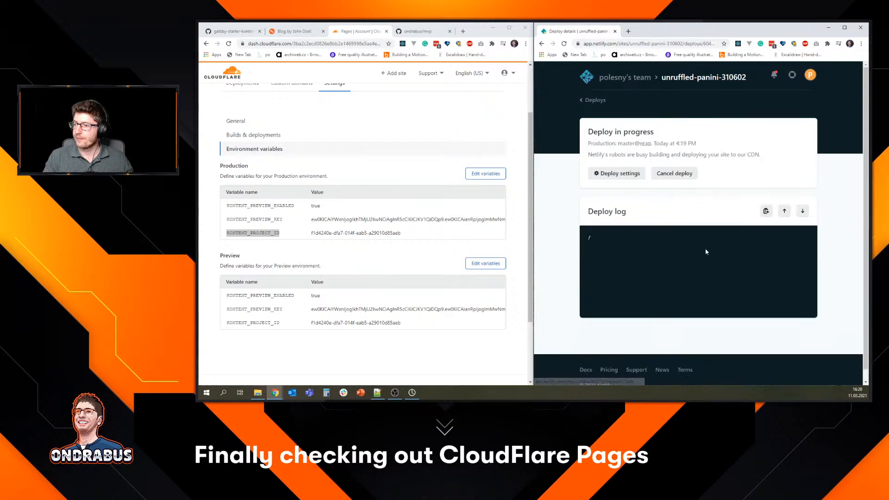
scroll(813, 255, down, 2)
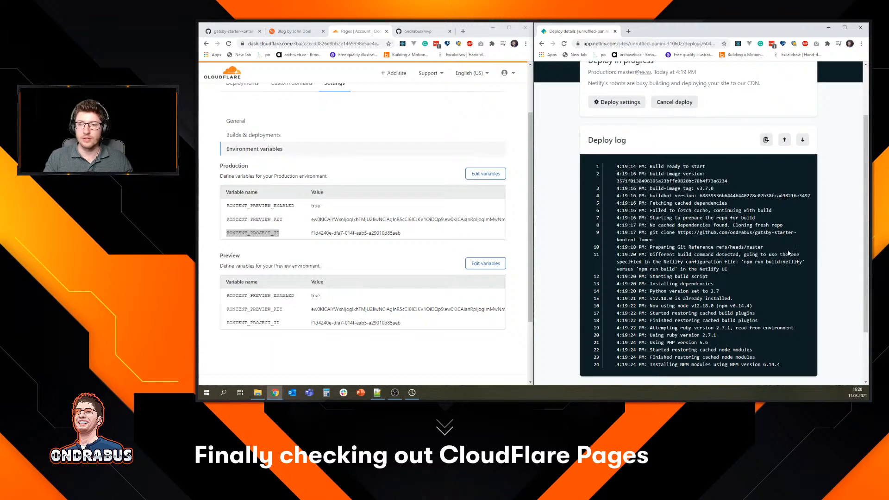
Open the newest production deployment of gatsby-starter-kontent-lumen in Cloudflare Pages to check its build progress.
click(241, 135)
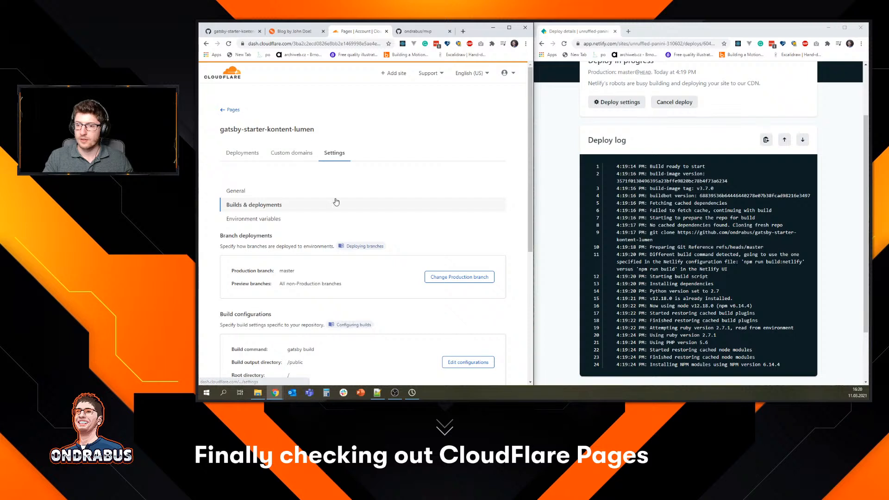
click(242, 152)
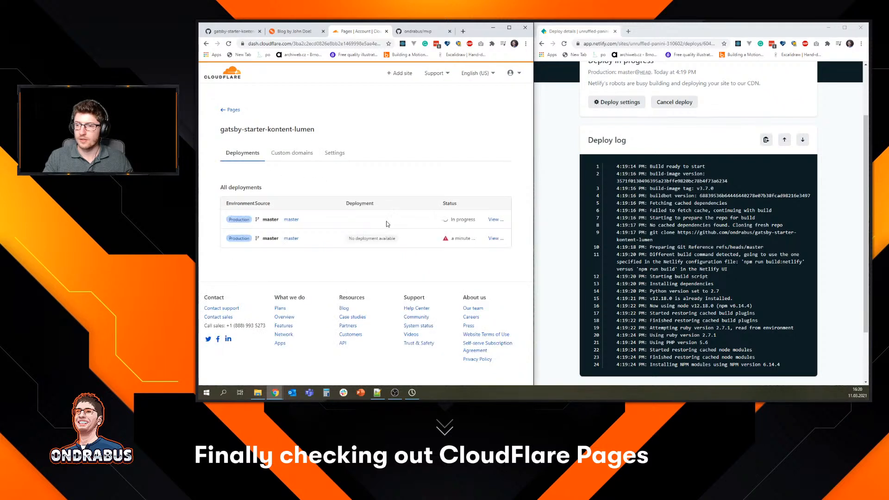
click(494, 220)
scroll(506, 200, down, 3)
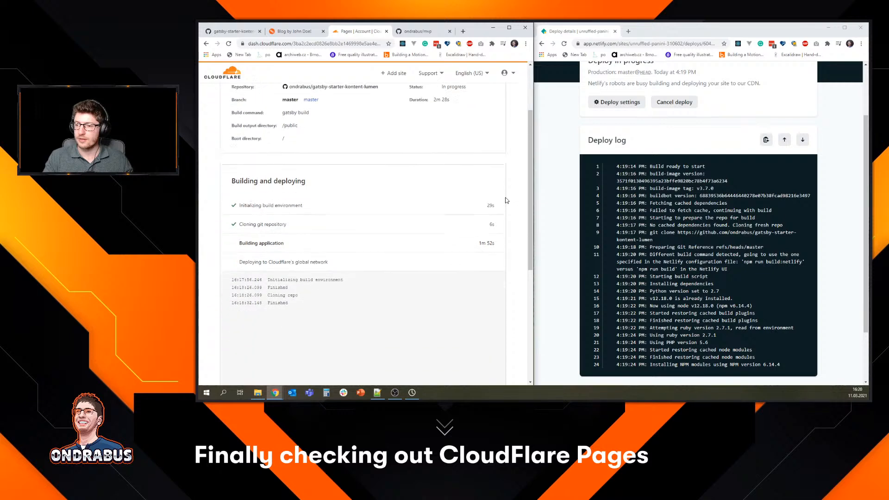
Read the Cloudflare build log around the gatsby-config error and highlight the error message text.
scroll(506, 200, down, 1)
scroll(782, 268, down, 2)
scroll(811, 266, up, 2)
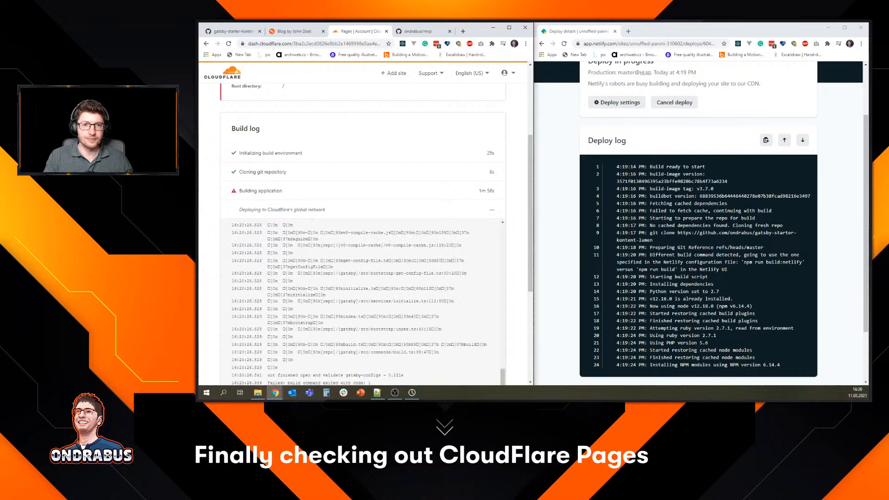
scroll(505, 258, down, 2)
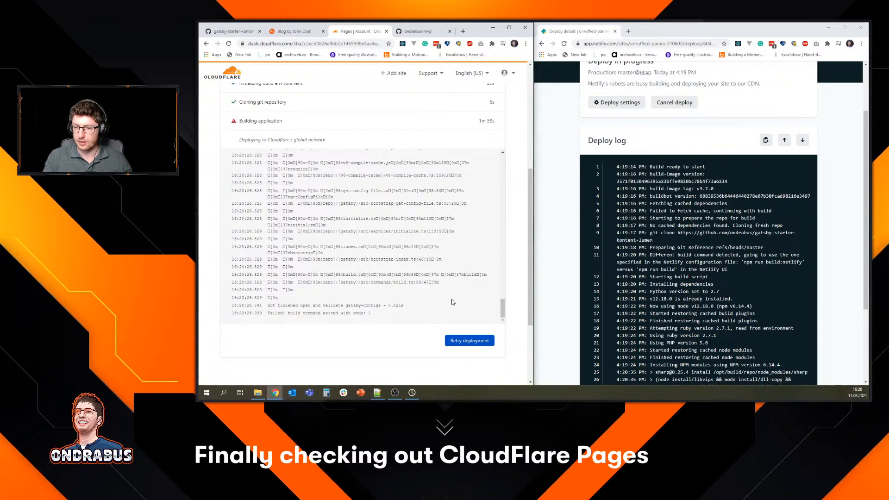
scroll(450, 303, up, 5)
scroll(453, 298, down, 2)
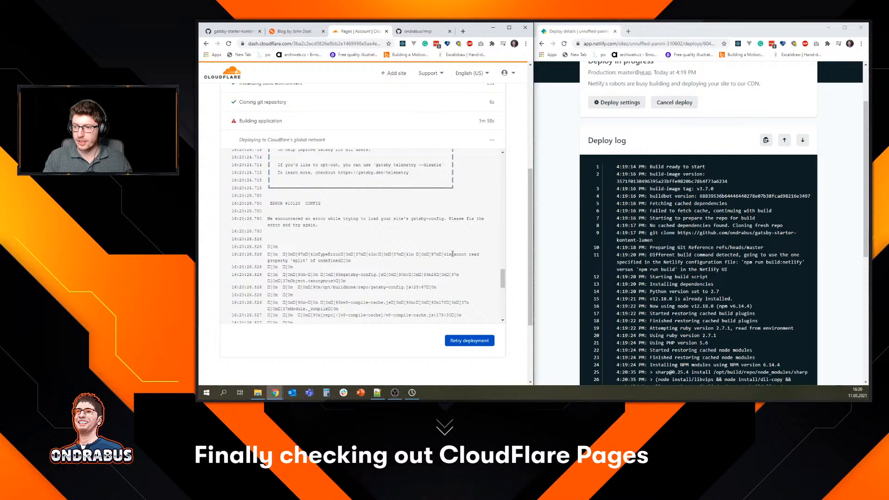
drag(452, 254, 312, 259)
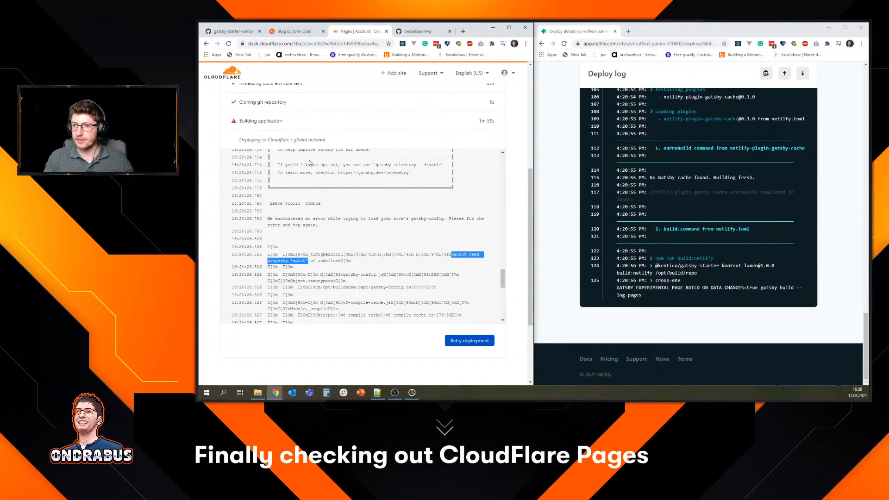
Review the build configurations in the Cloudflare Pages project's builds and deployments settings.
scroll(309, 162, up, 10)
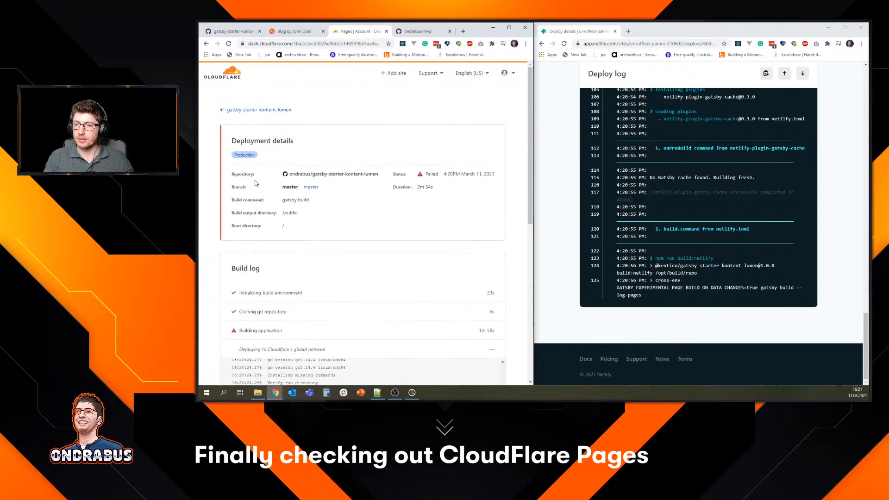
click(258, 110)
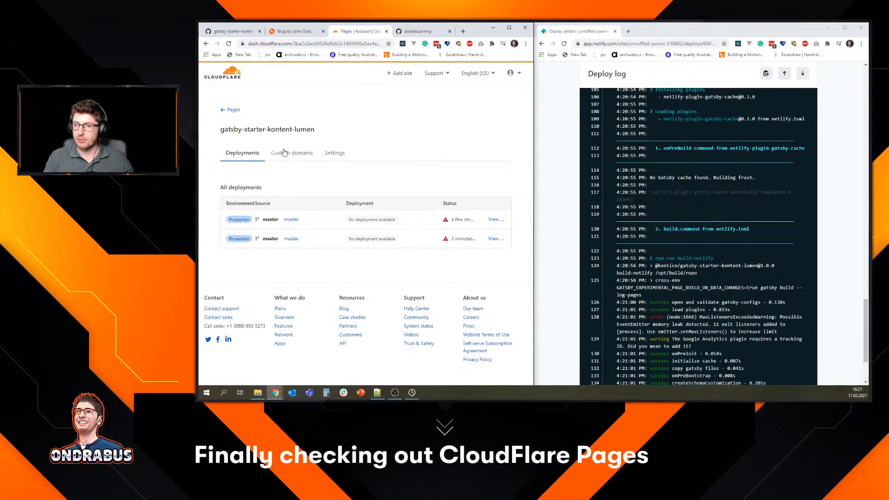
click(334, 153)
click(253, 205)
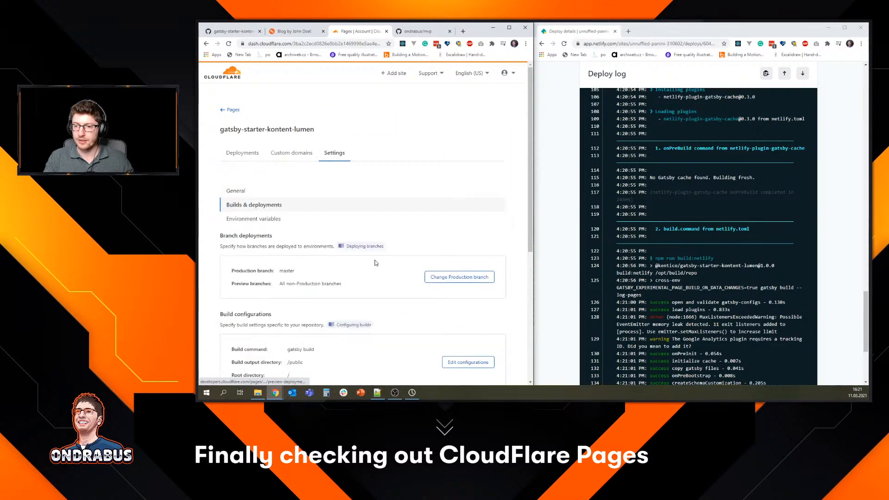
scroll(374, 263, down, 4)
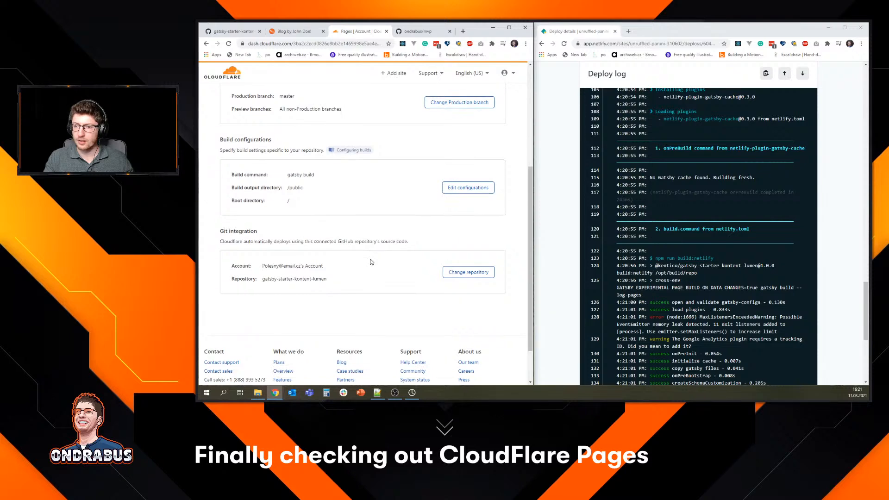
click(337, 176)
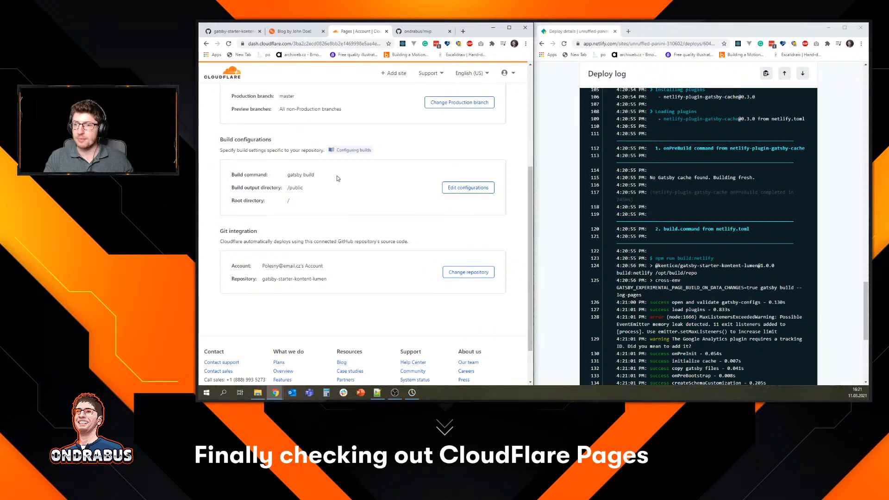
Check the build script in the forked repository's package.json on GitHub, and return to the Cloudflare Pages build settings.
key(ctrl+1)
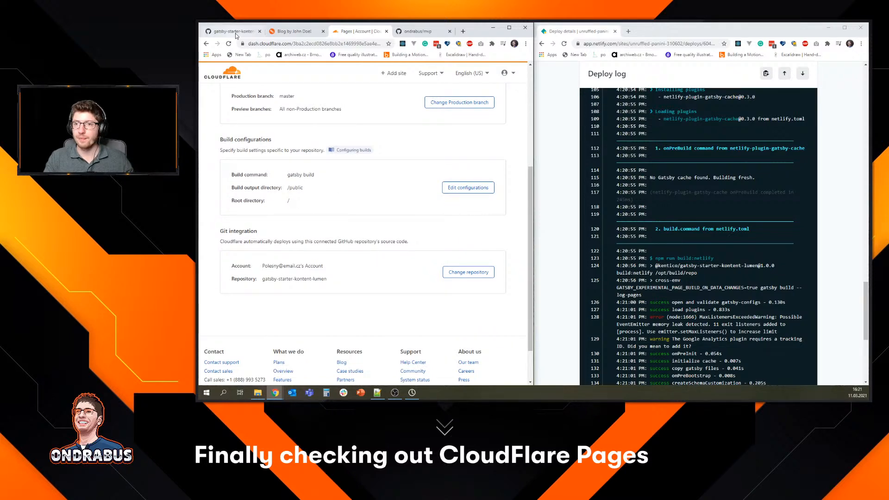
click(278, 205)
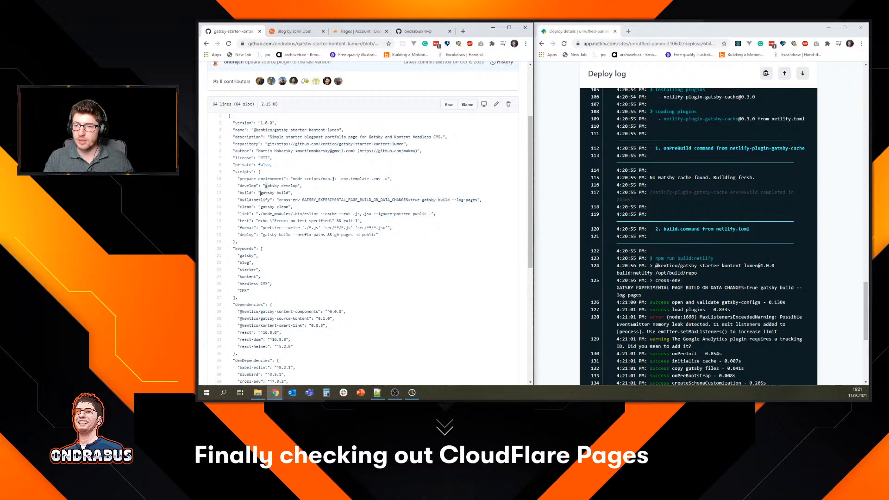
drag(261, 193, 293, 194)
click(289, 193)
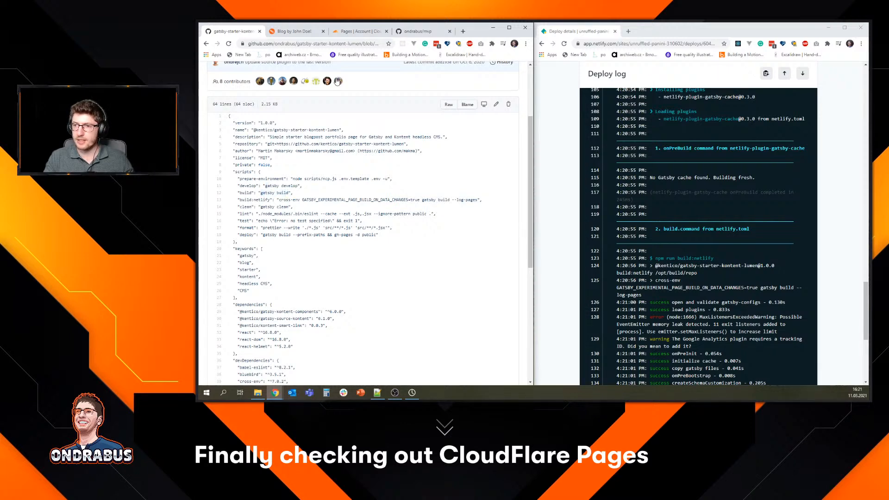
scroll(278, 139, up, 3)
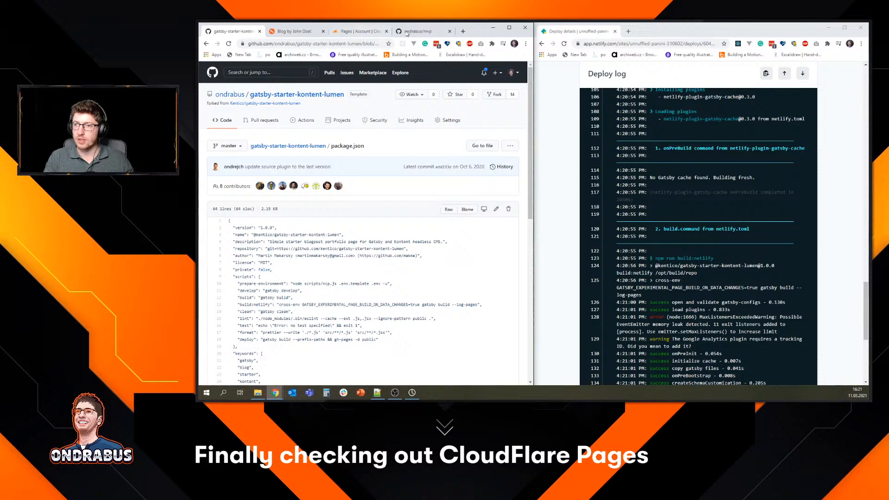
key(ctrl+4)
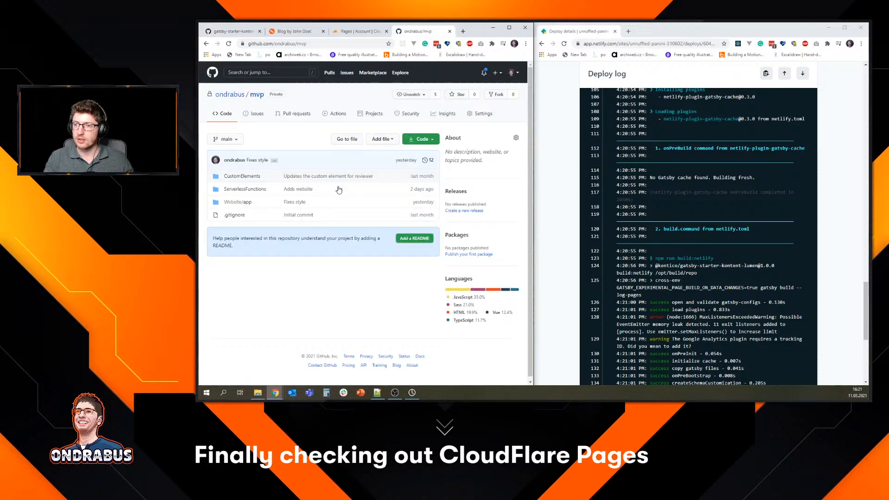
click(350, 31)
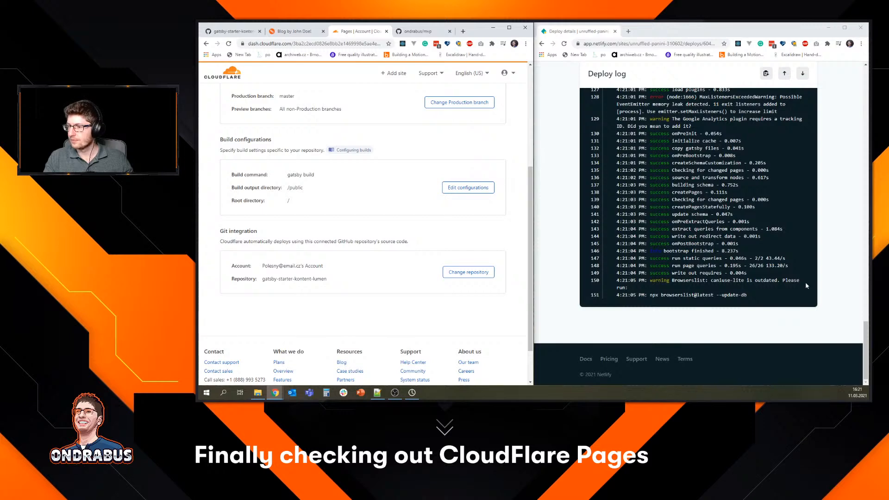
Find the "open and validate gatsby-configs" line in the Netlify deploy log and highlight it for comparison.
scroll(790, 259, up, 2)
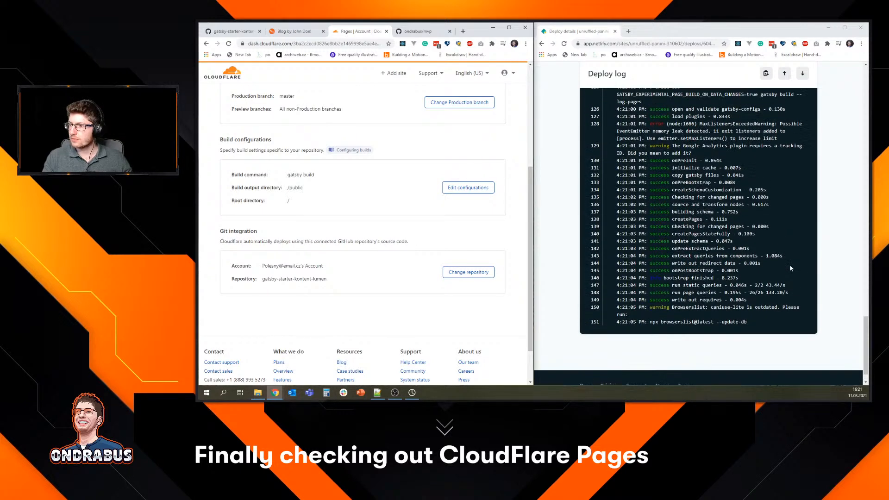
triple_click(708, 153)
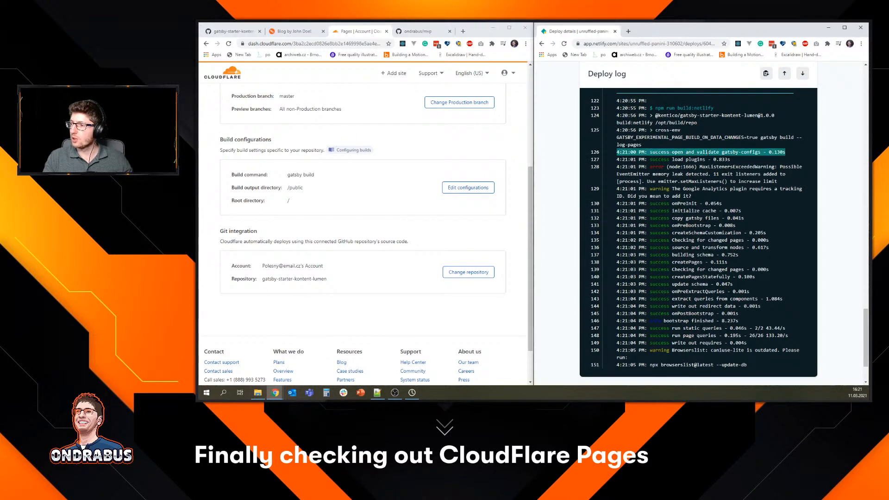
click(712, 152)
triple_click(782, 152)
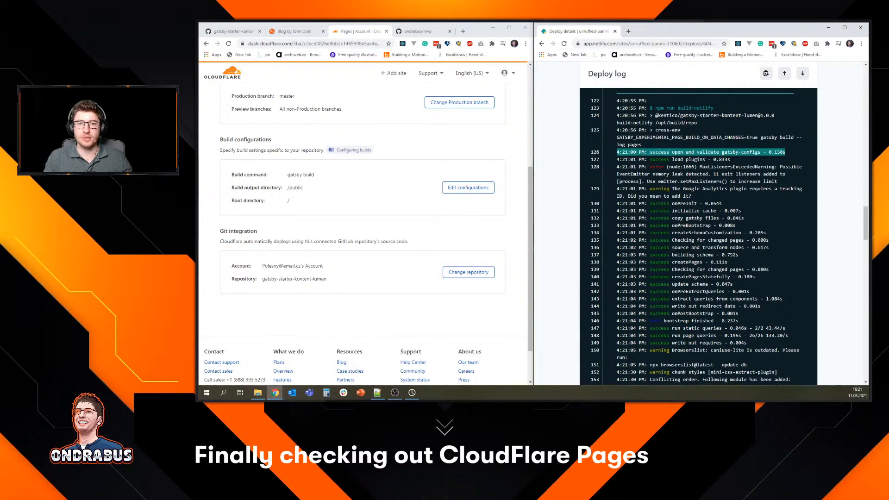
click(782, 152)
Read the Netlify deploy log through to its end, and preview the deployed blog, opening its About me page.
scroll(782, 153, down, 2)
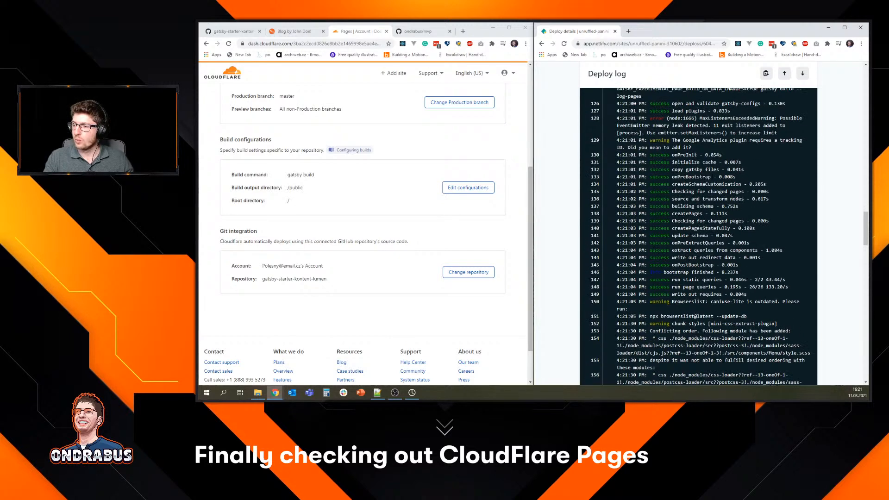
scroll(713, 179, down, 10)
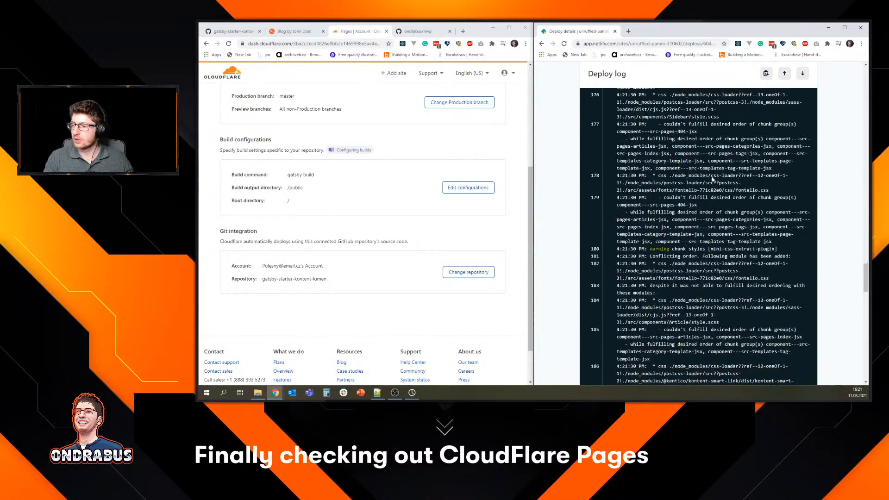
scroll(713, 179, down, 15)
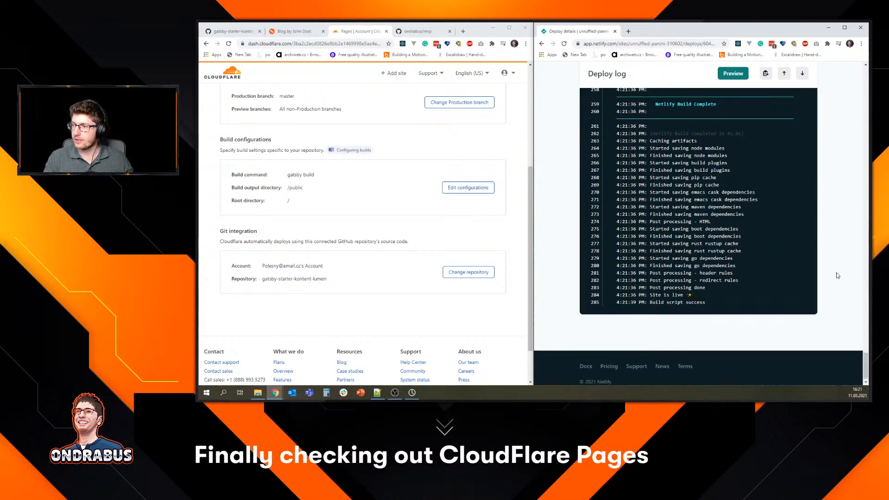
click(734, 74)
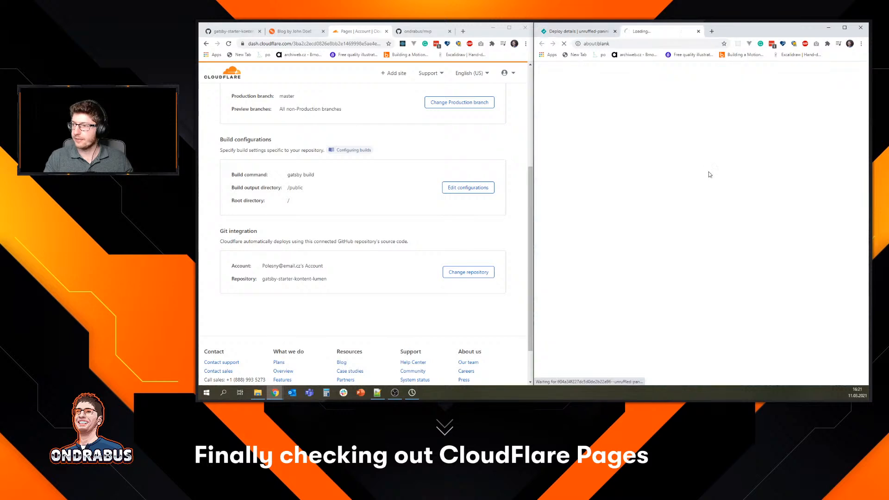
click(553, 165)
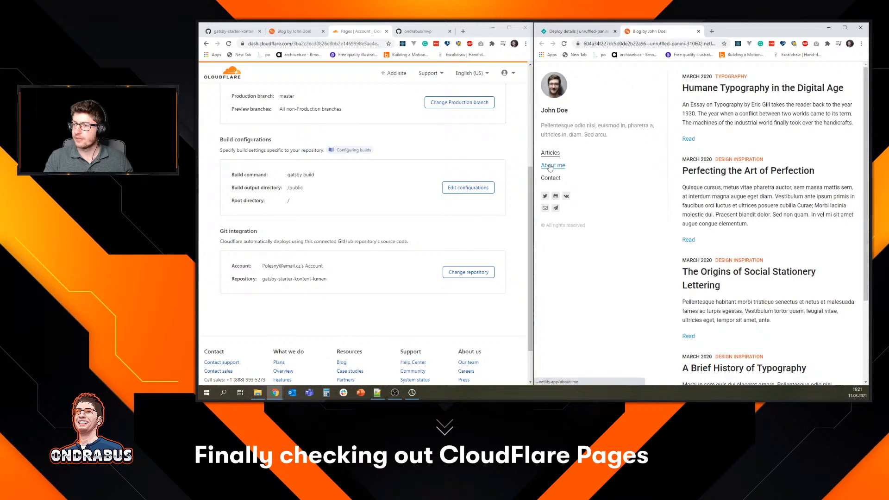
Check the Articles and Contact pages of the Netlify preview, and review the Cloudflare Pages project's build settings again.
click(549, 153)
click(551, 177)
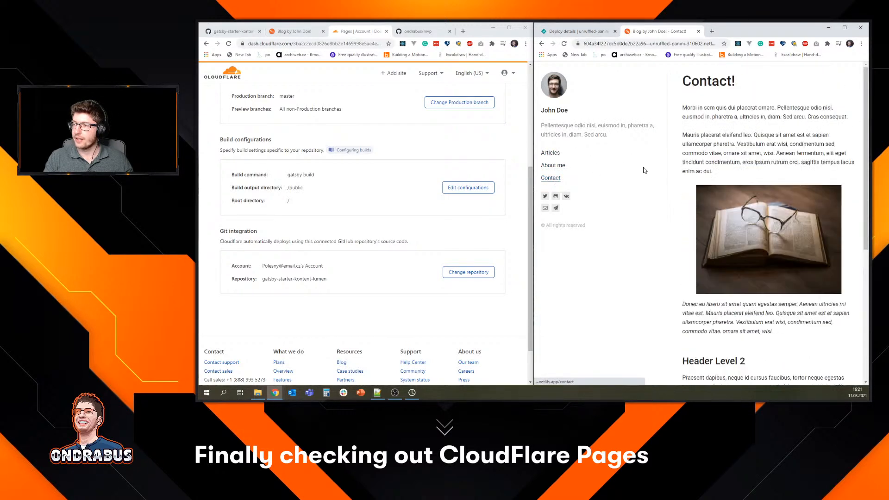
click(484, 202)
scroll(357, 217, up, 5)
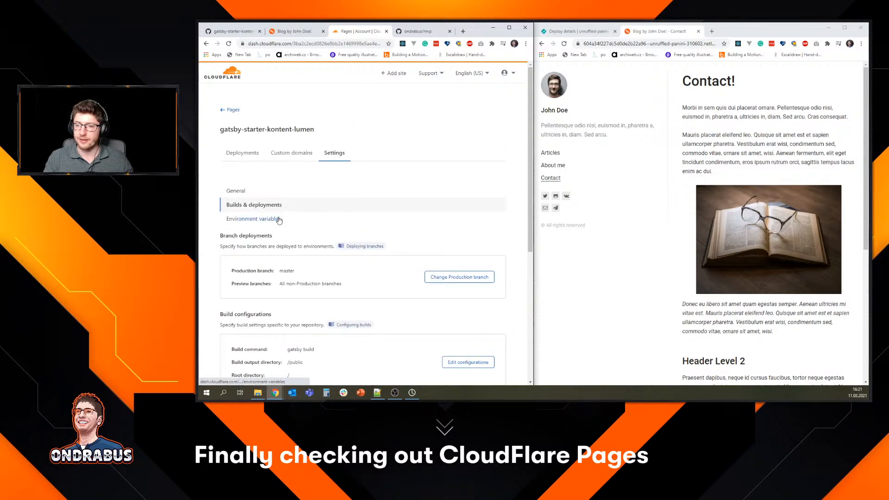
scroll(278, 213, down, 3)
scroll(276, 204, up, 2)
scroll(294, 225, down, 2)
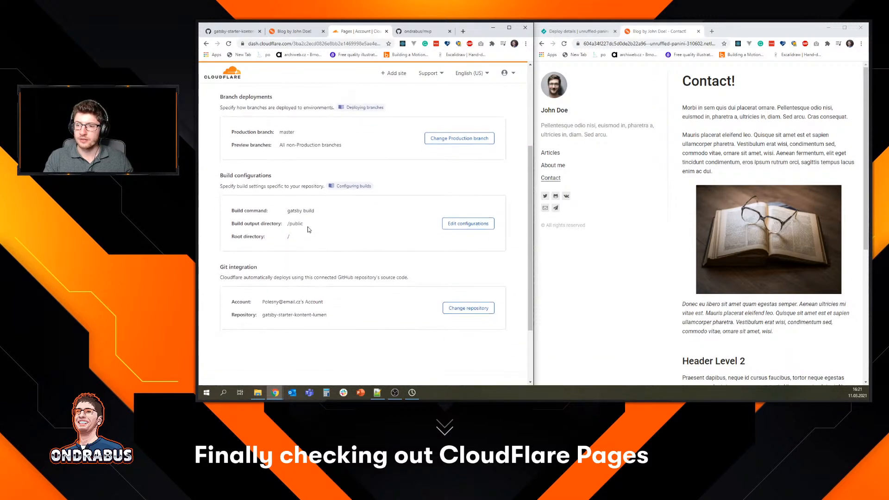
scroll(400, 202, up, 3)
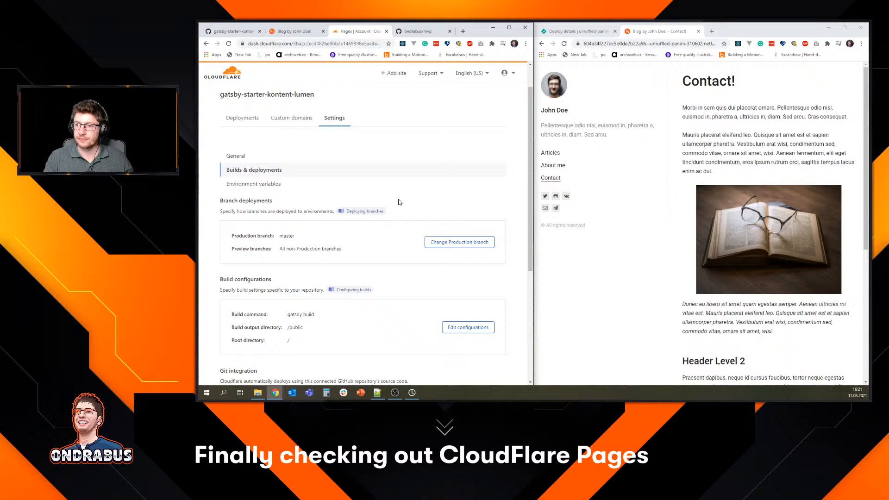
Open the latest failed Cloudflare deployment and highlight the error "Cannot read property 'split' of undefined" in its build log.
click(239, 121)
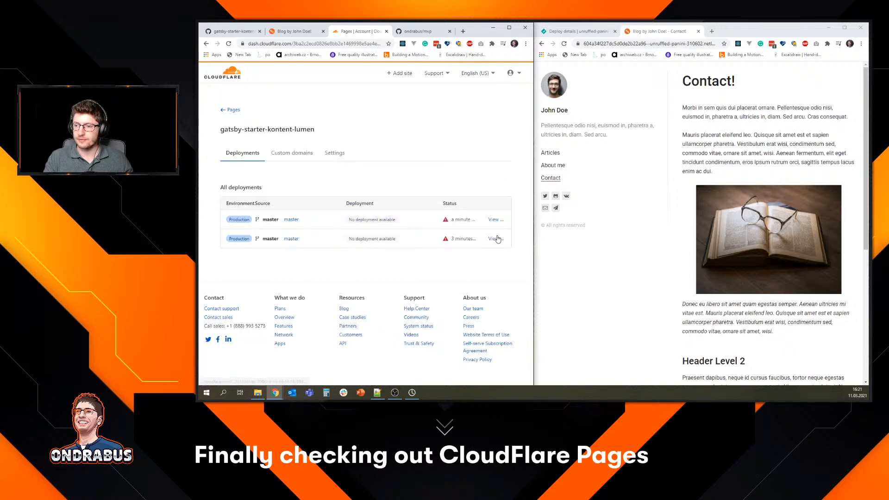
click(495, 220)
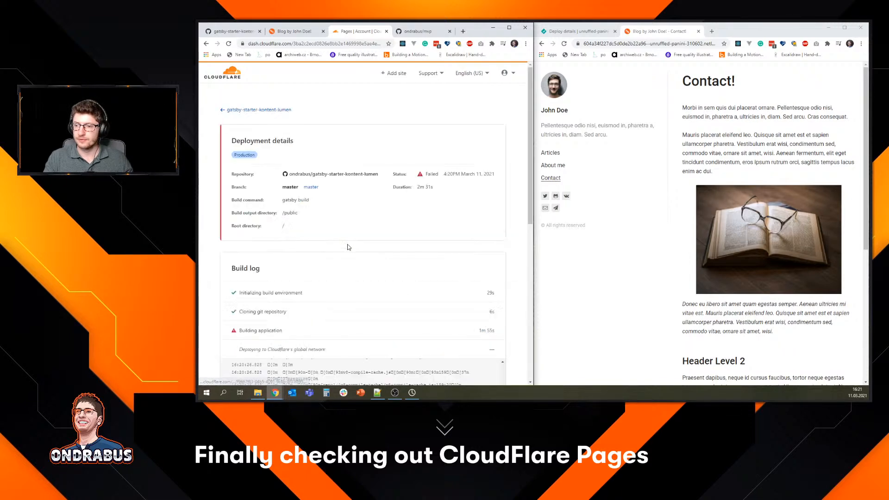
scroll(370, 221, down, 4)
scroll(369, 221, up, 5)
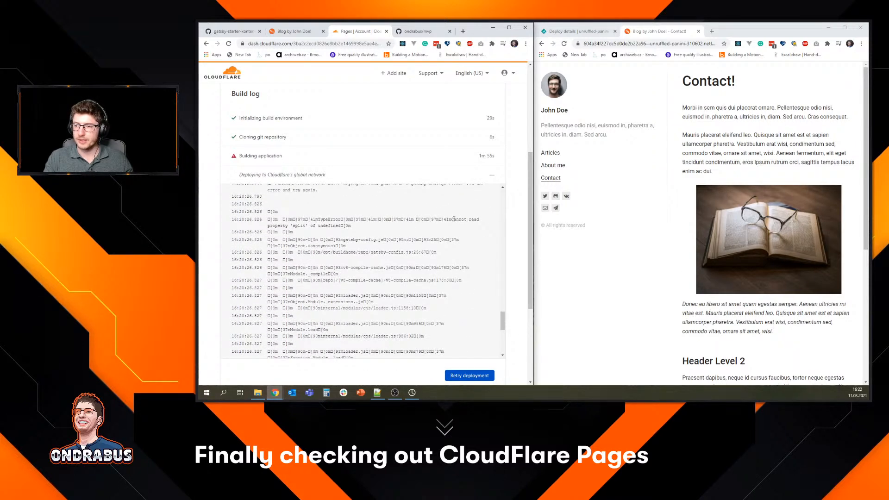
drag(456, 219, 338, 226)
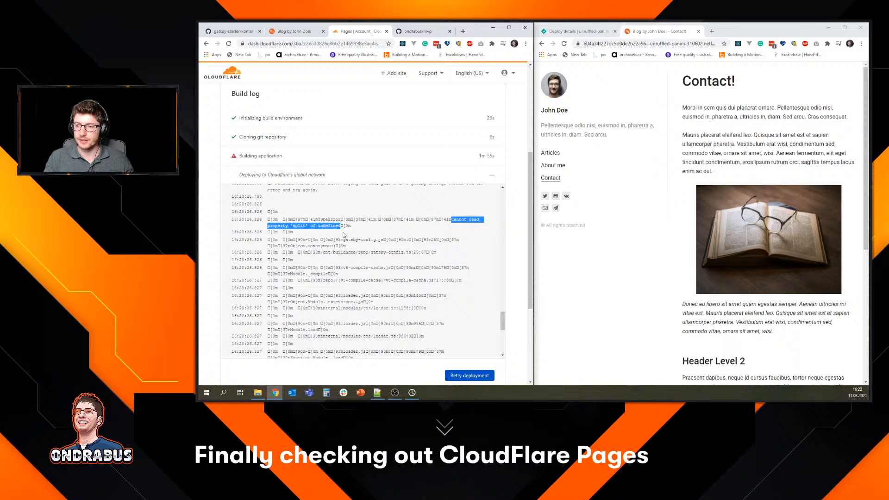
Search Google in a new tab for "cloudflare Cannot read property 'split' of undefined" and skim the results.
key(ctrl+t)
text(cl)
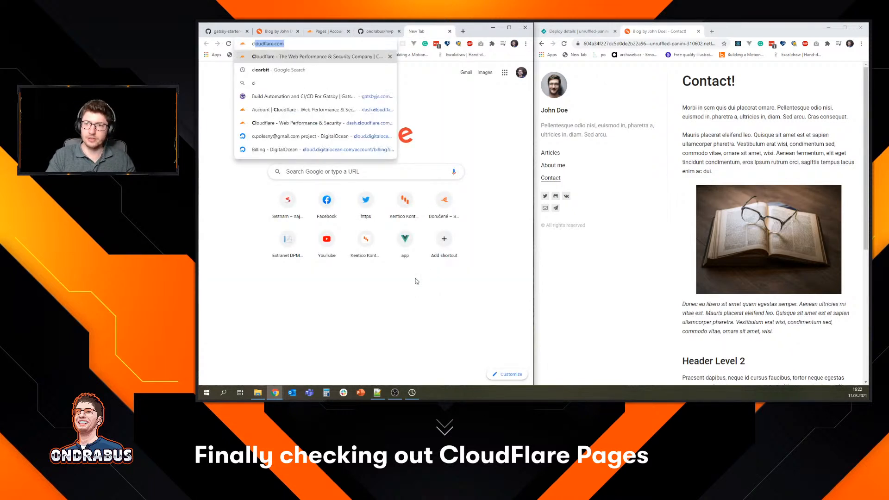
text(oudflare)
text(Cannot read property 'split' of undefined)
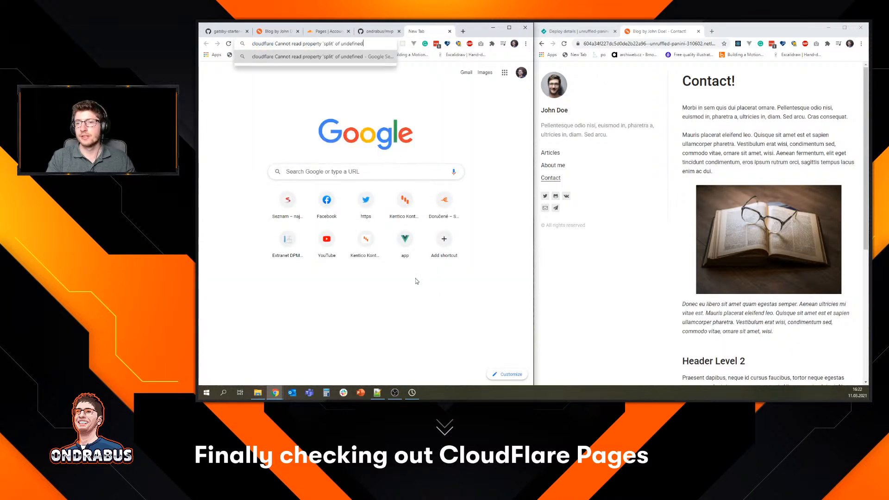
key(Return)
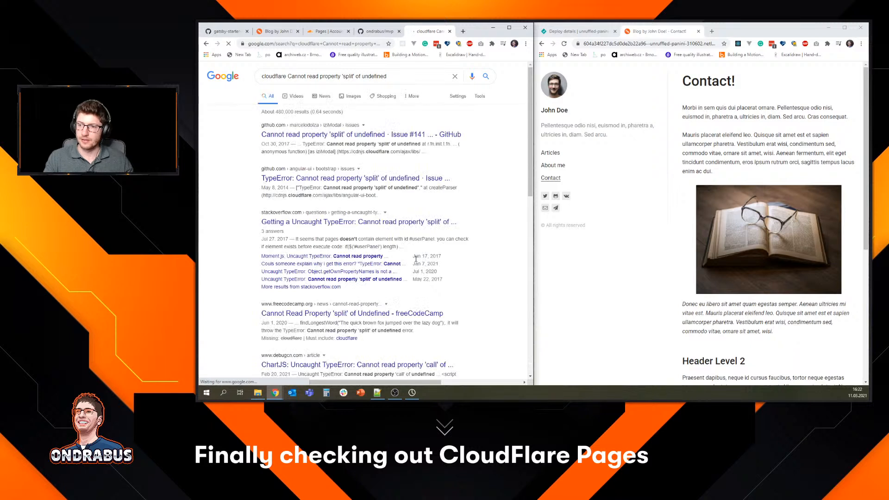
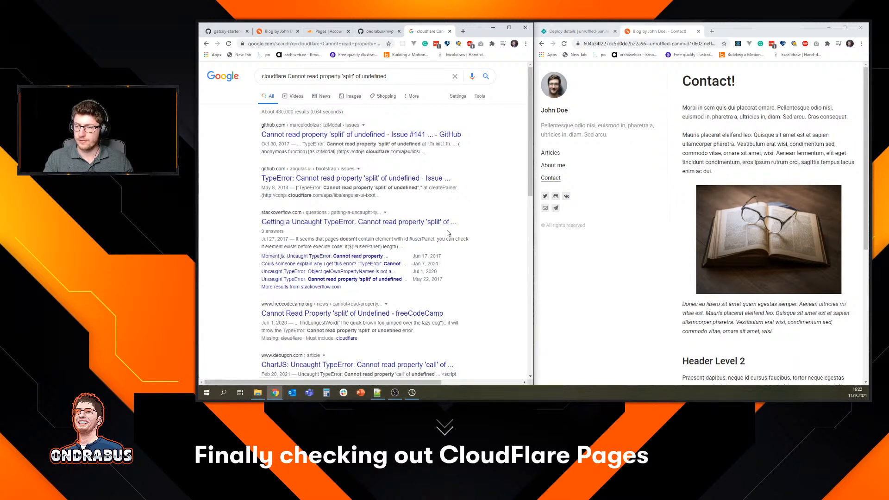
scroll(459, 236, down, 2)
scroll(462, 239, up, 2)
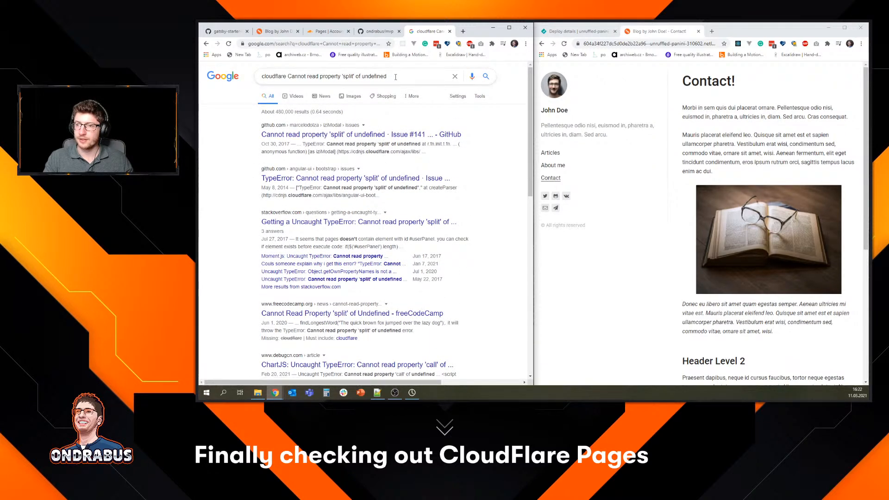
Change the Google search to "gatsby config Cannot read property 'split' of undefined".
click(286, 76)
key(BackSpace)
key(BackSpace)
key(BackSpace)
key(BackSpace)
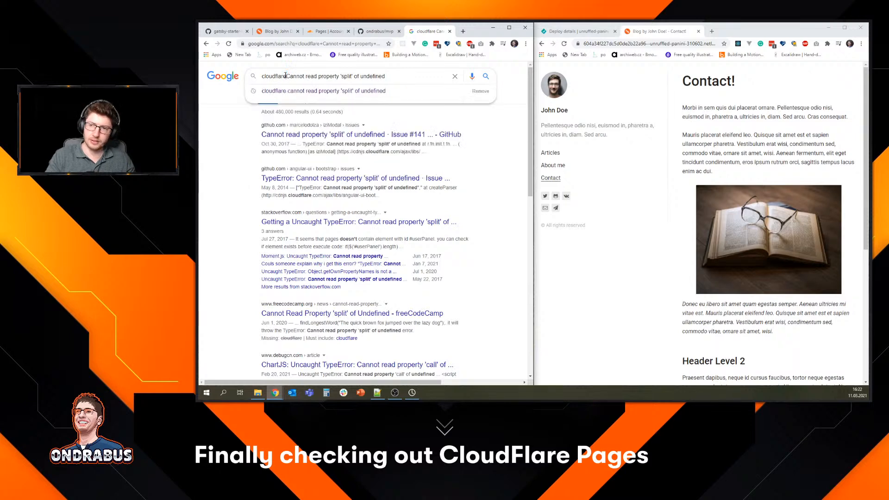
key(BackSpace)
key(BackSpace)
key(BackSpace)
key(BackSpace)
key(BackSpace)
key(BackSpace)
key(BackSpace)
text(gatsby )
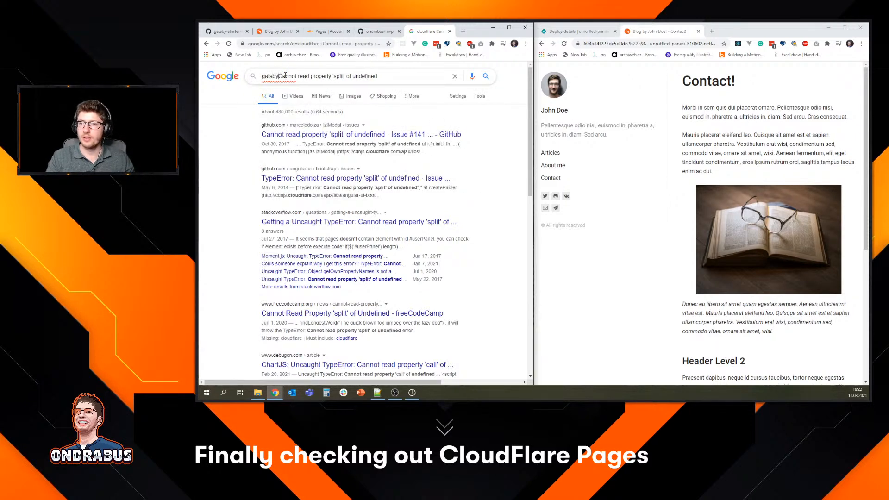
text(config)
key(Return)
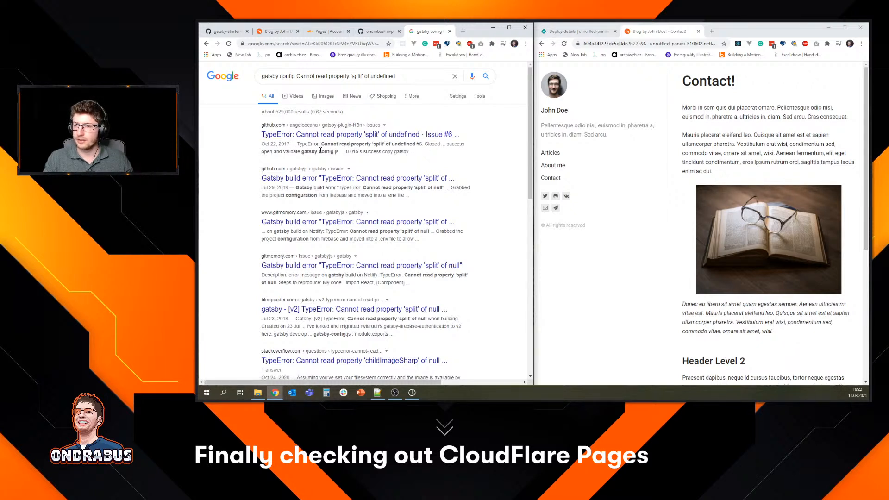
Open the first result, the gatsby-plugin-i18n GitHub issue, and read through to the comments about the cause, highlighting "lang".
click(374, 135)
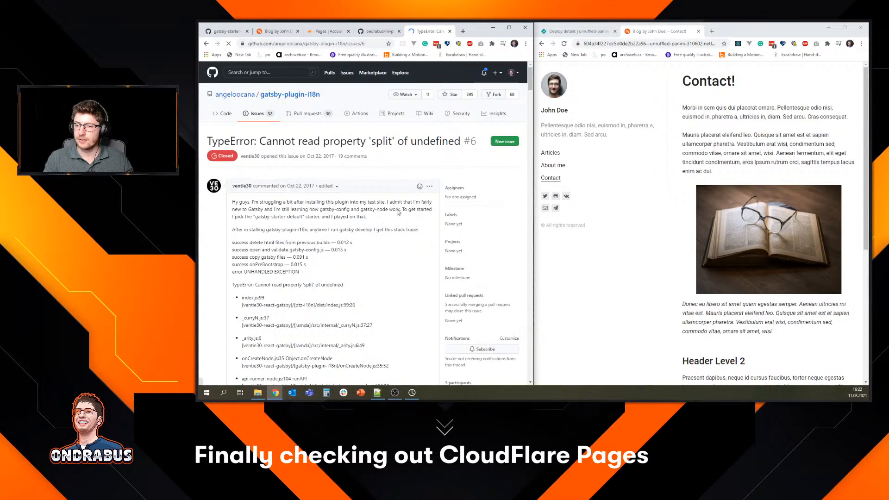
scroll(398, 209, down, 1)
scroll(398, 209, down, 2)
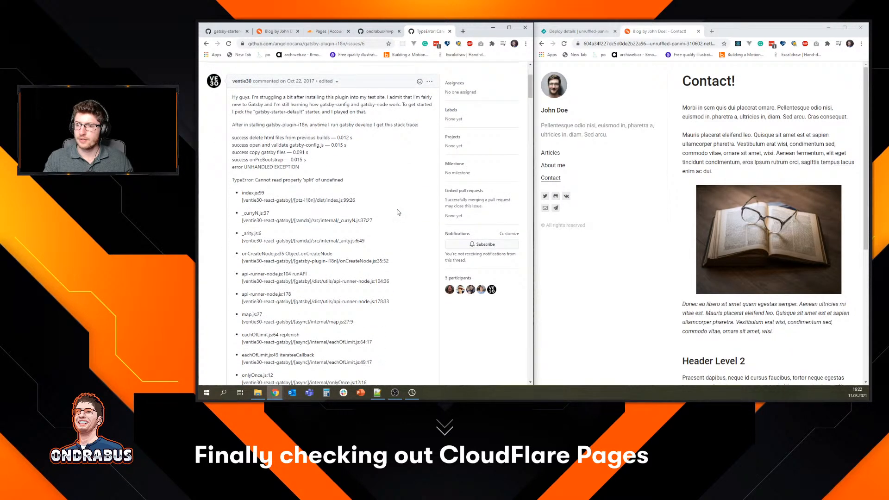
scroll(396, 211, down, 8)
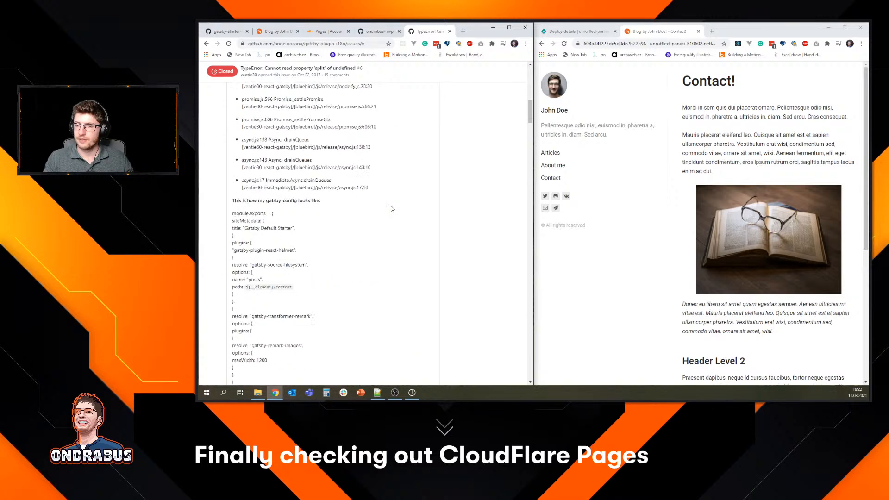
scroll(391, 209, down, 10)
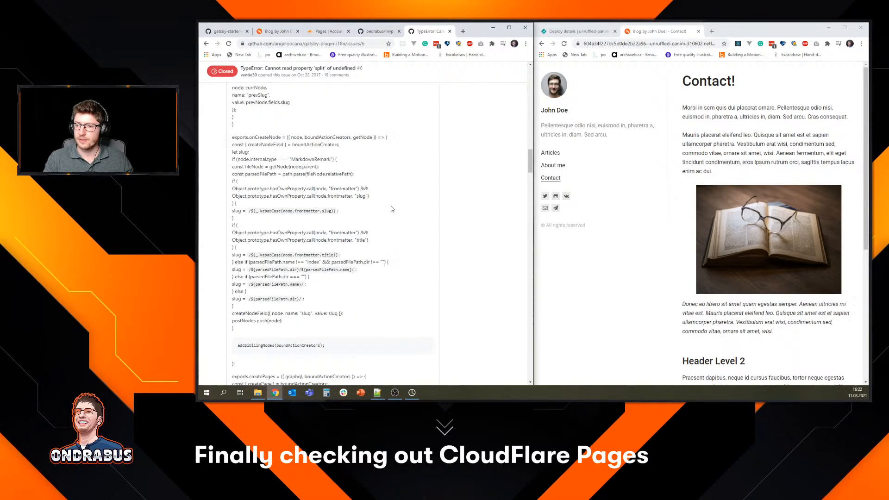
scroll(391, 209, down, 10)
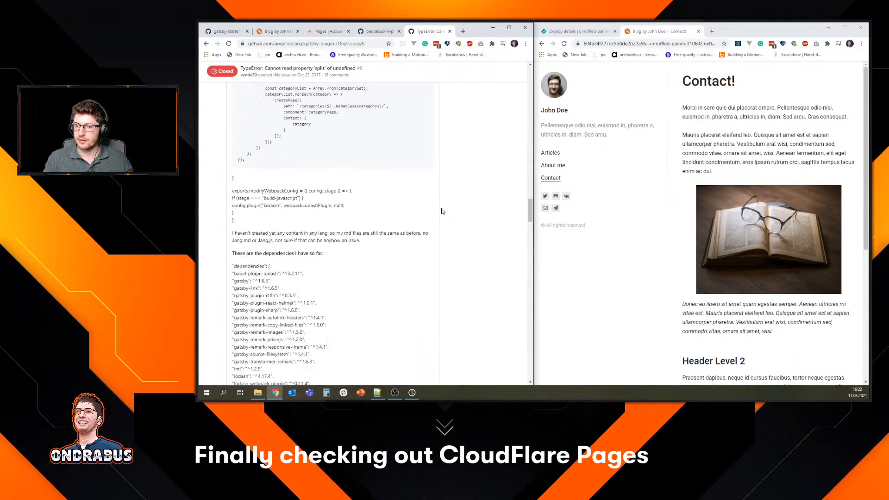
scroll(442, 211, down, 10)
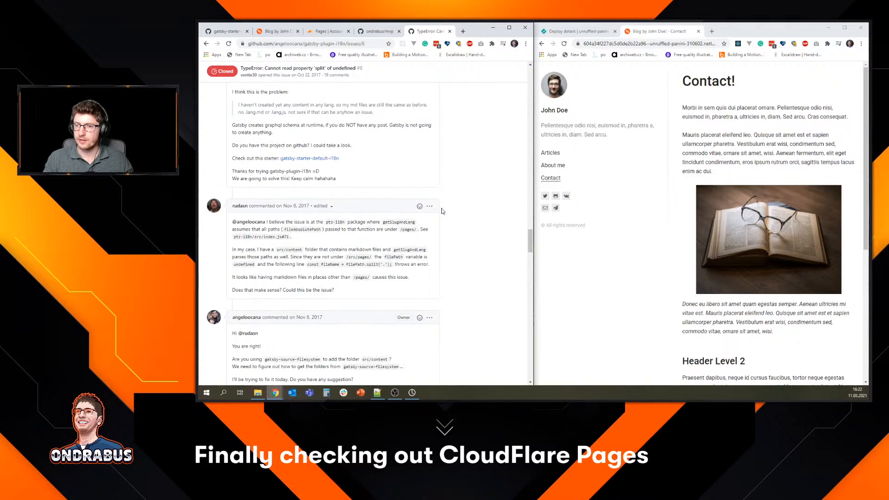
double_click(329, 104)
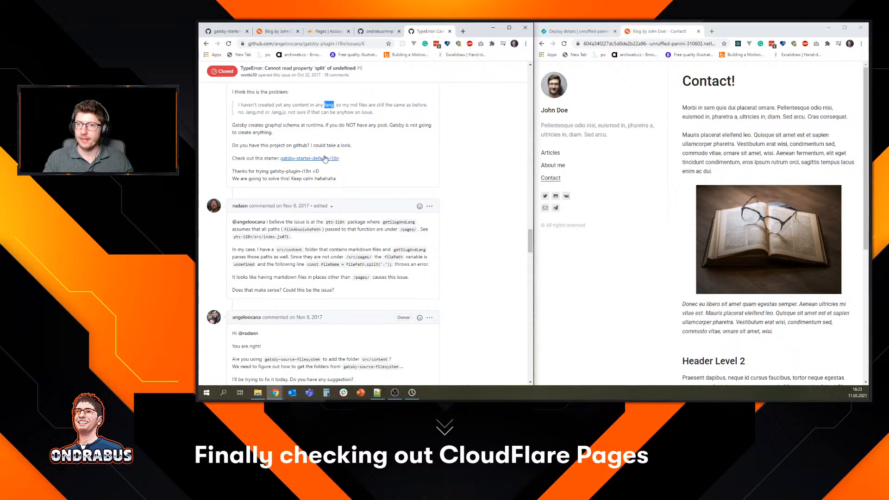
Open .env.template in the forked gatsby-starter-kontent-lumen repository and copy the variable name KONTENT_LANGUAGE_CODENAMES.
click(230, 32)
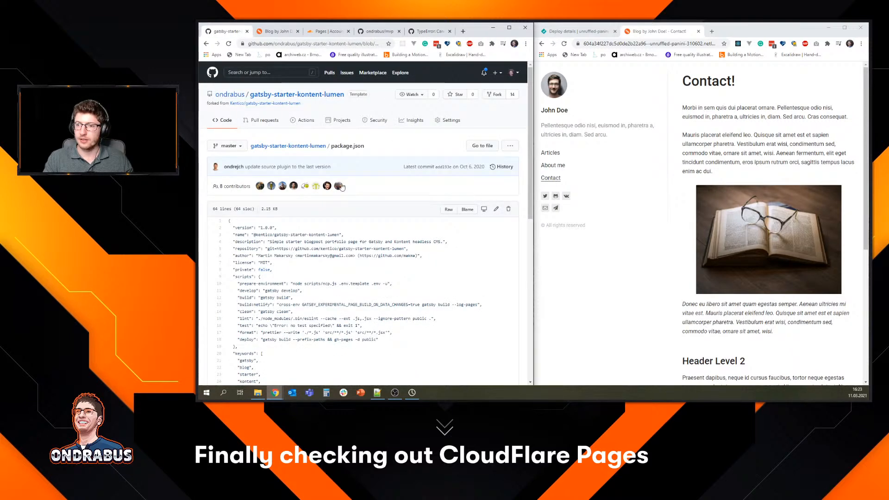
click(288, 146)
scroll(373, 250, down, 3)
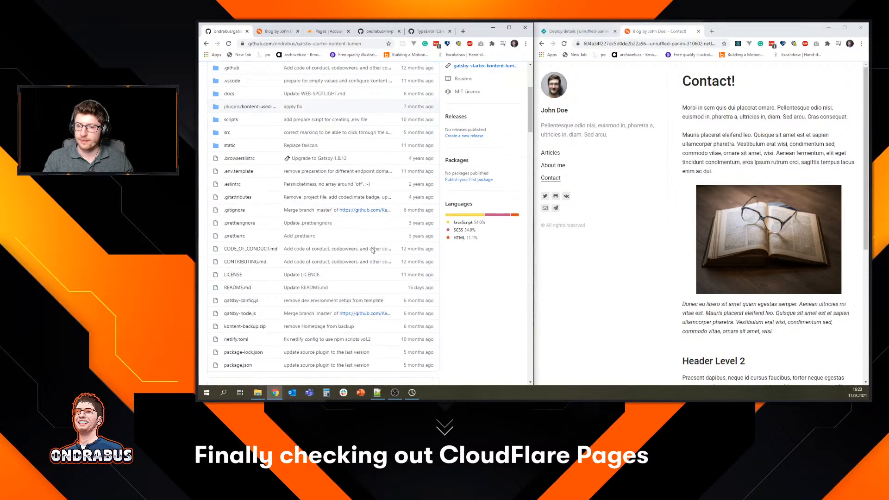
scroll(252, 301, down, 2)
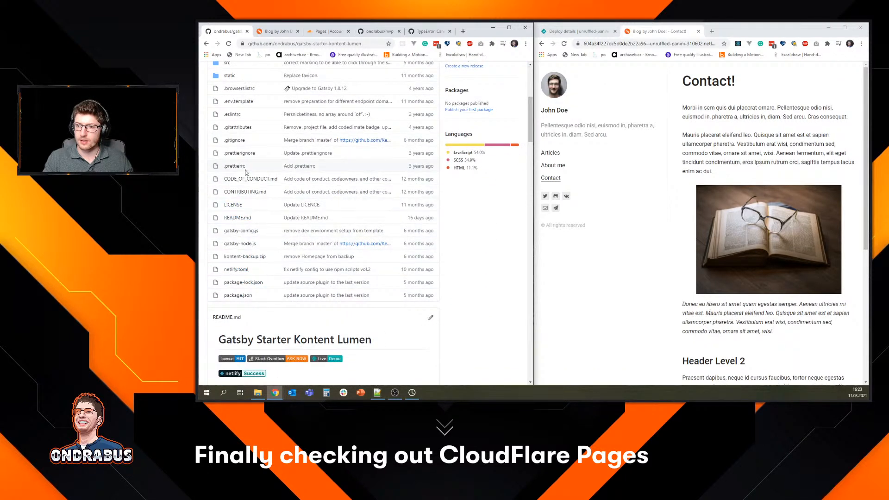
scroll(249, 172, up, 1)
click(239, 136)
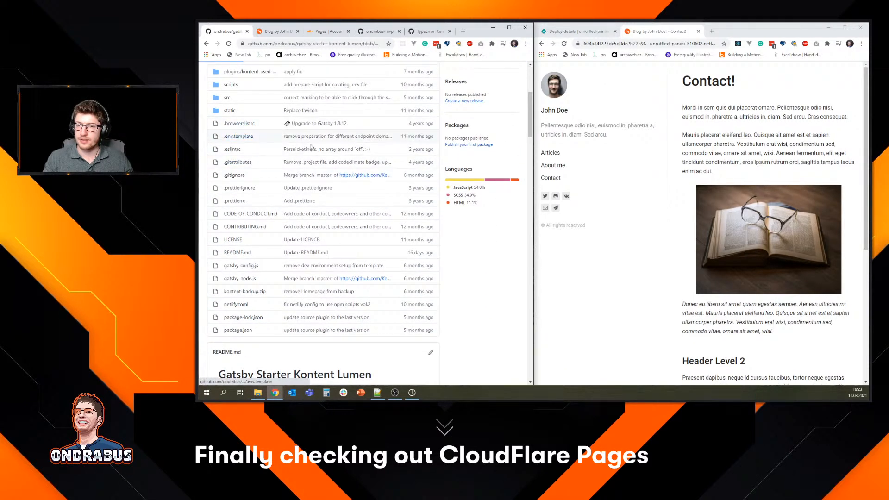
drag(322, 242, 290, 241)
key(ctrl+c)
click(230, 241)
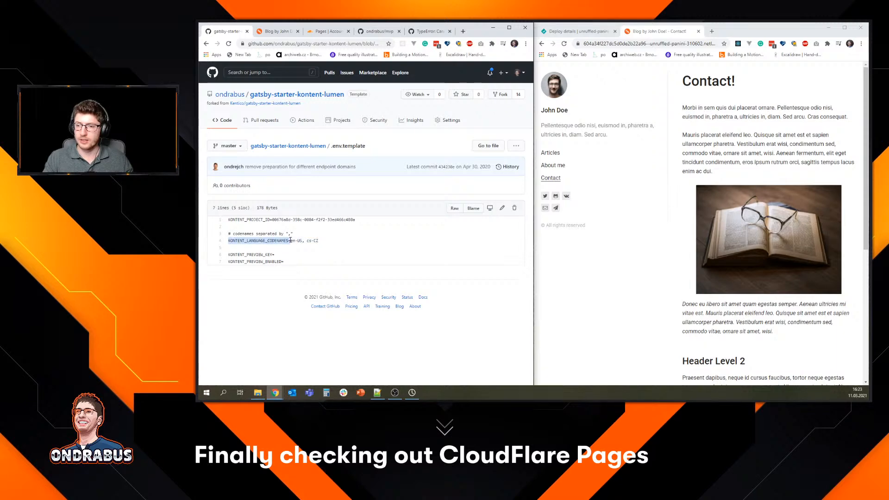
Glance back through the Netlify deploy log, and open the settings of the gatsby-starter-kontent-lumen project in Cloudflare Pages.
click(633, 233)
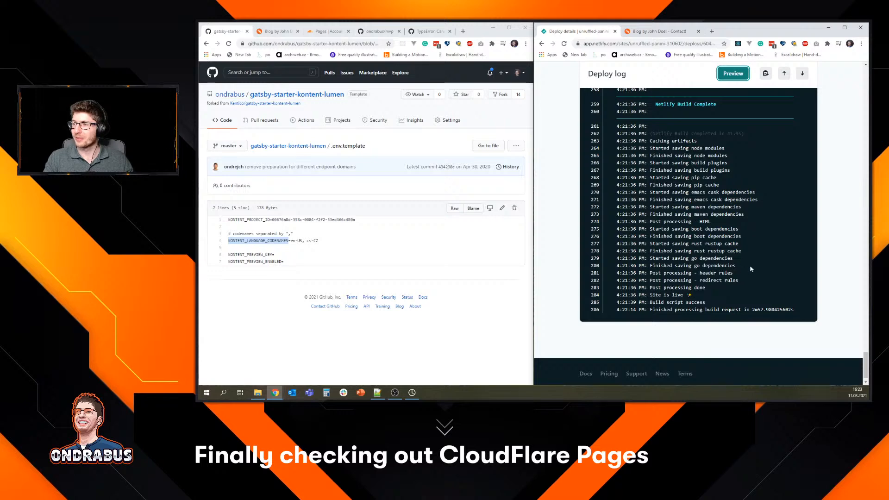
scroll(749, 265, up, 5)
click(313, 32)
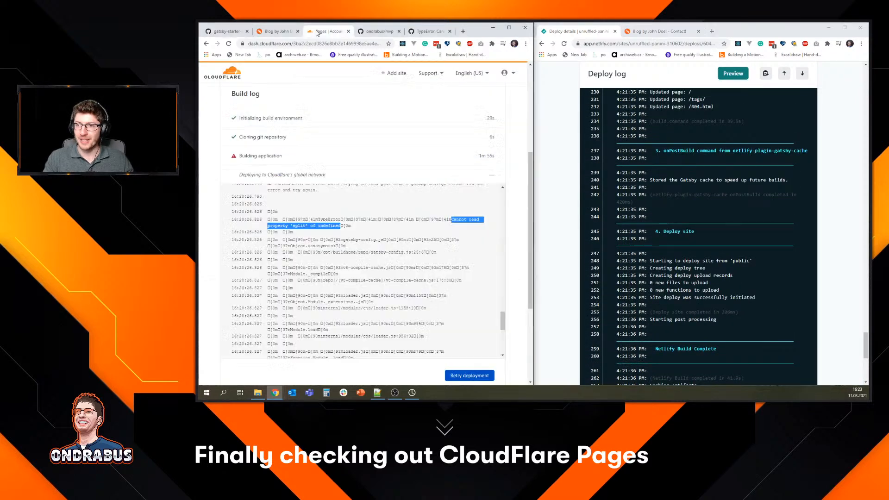
scroll(328, 179, up, 4)
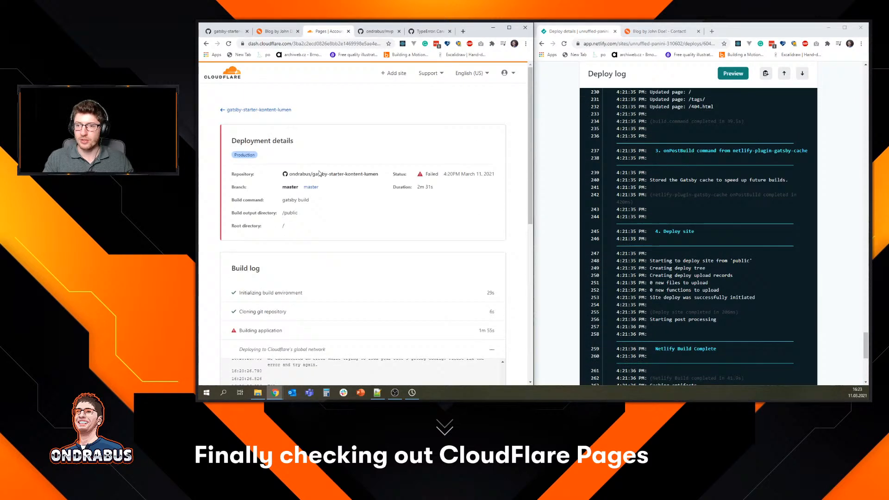
click(249, 111)
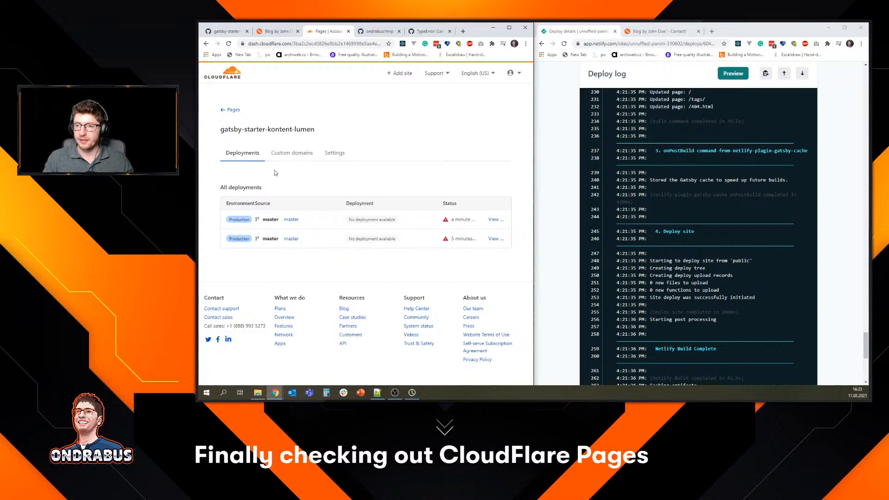
click(292, 153)
click(336, 153)
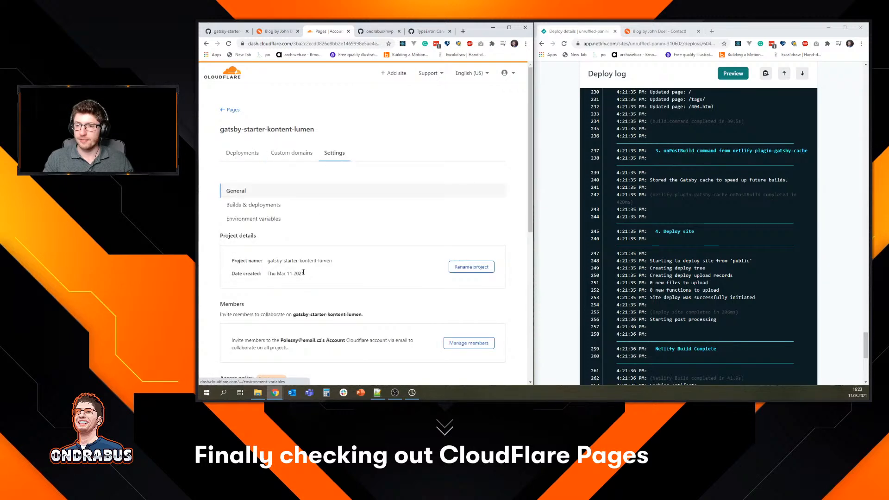
Add a variable named KONTENT_LANGUAGE_CODENAMES to the production environment variables of the Cloudflare Pages project.
click(261, 221)
click(482, 242)
click(377, 285)
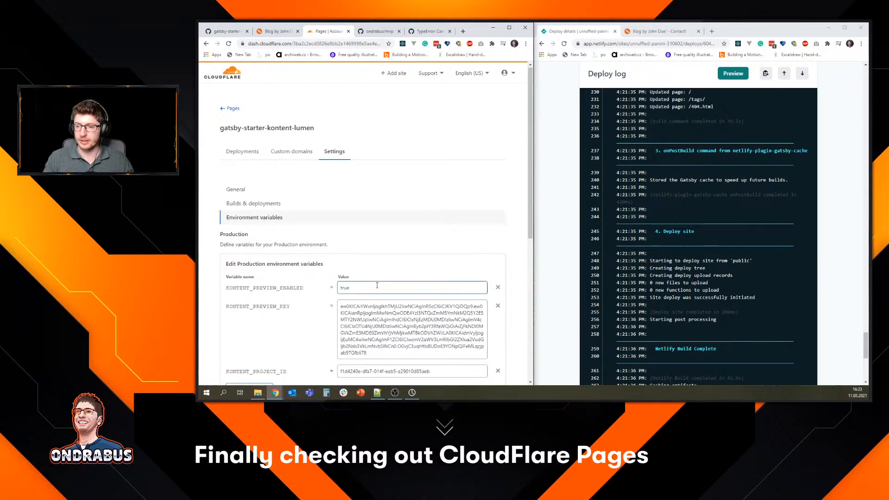
scroll(377, 286, down, 2)
click(250, 286)
key(ctrl+v)
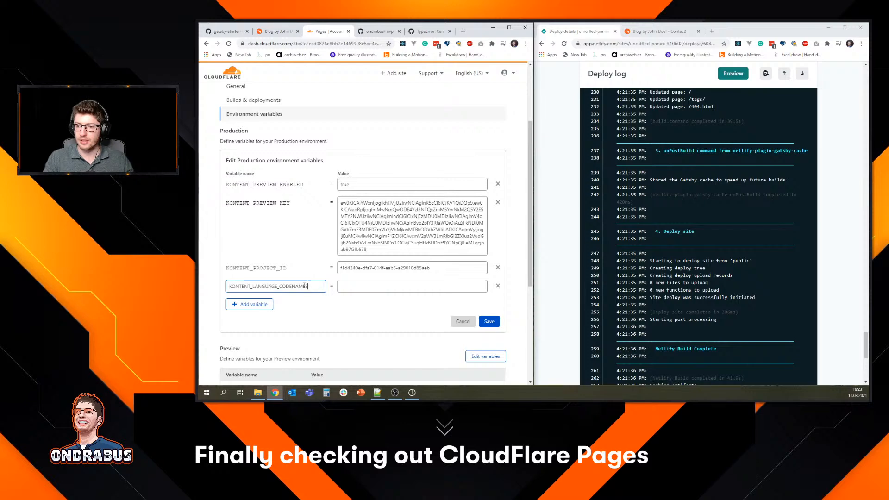
click(348, 285)
Switch to Kentico Kontent and check the codenames of the Czech and default languages in the Gatsby Lumen project's localization settings.
click(379, 32)
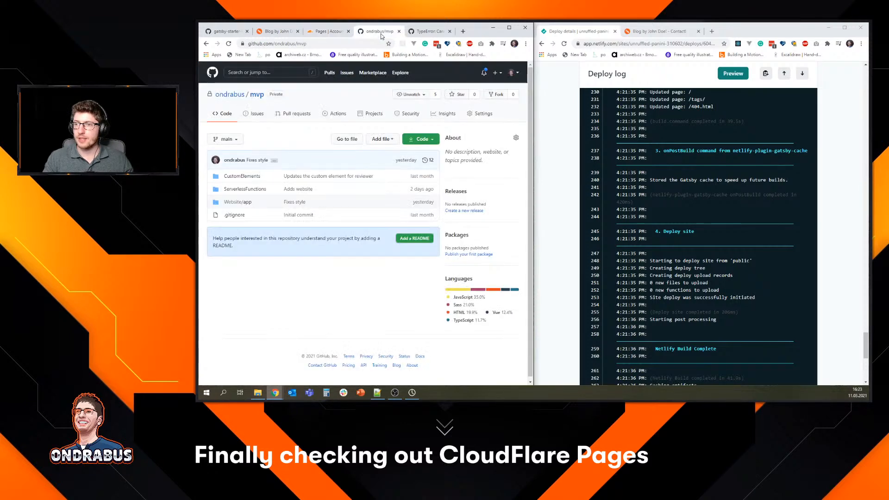
click(427, 32)
click(662, 31)
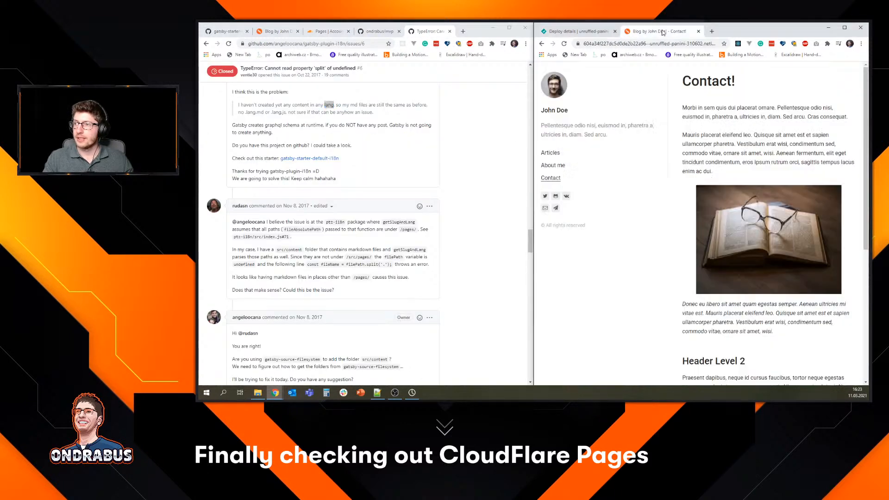
click(574, 31)
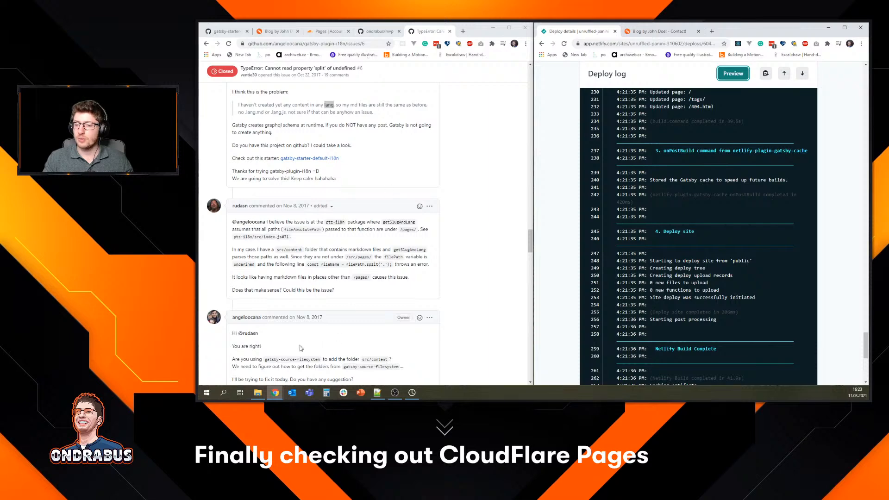
mouse_move(275, 392)
click(434, 362)
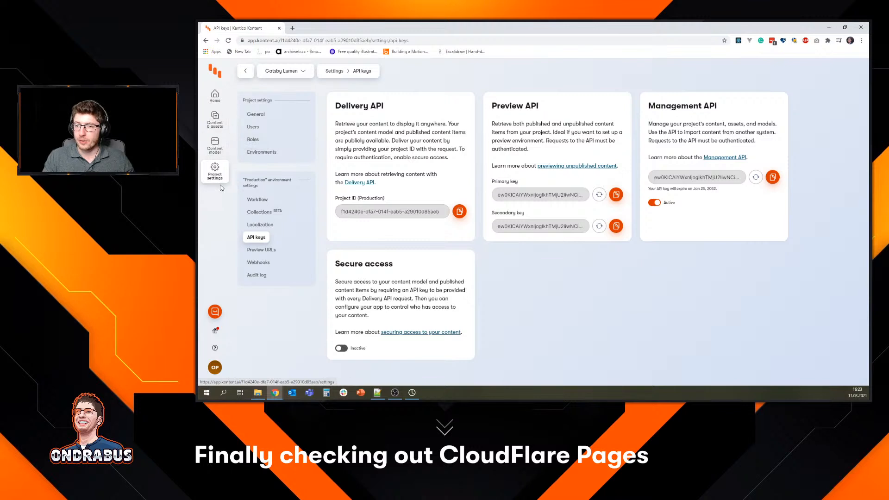
click(259, 225)
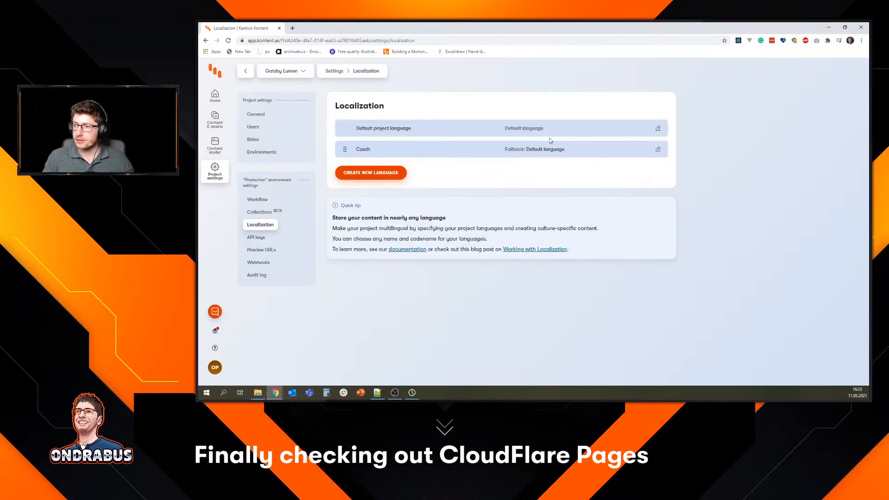
click(658, 149)
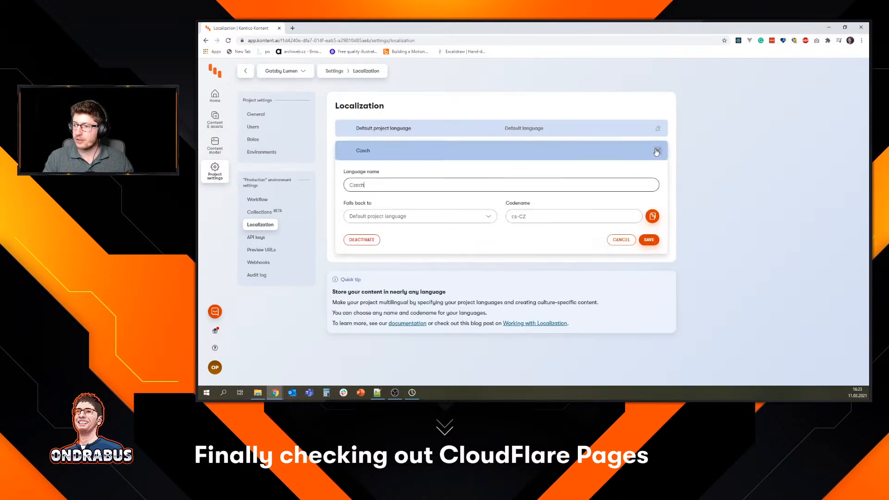
click(658, 151)
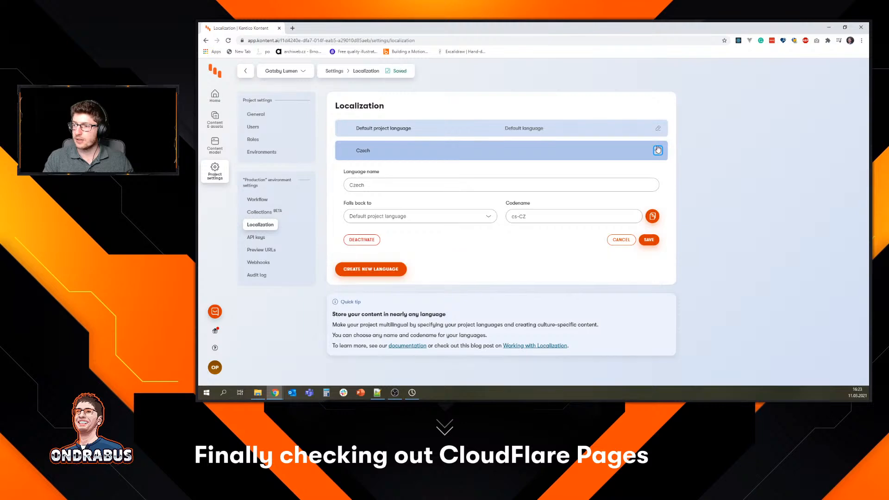
click(658, 128)
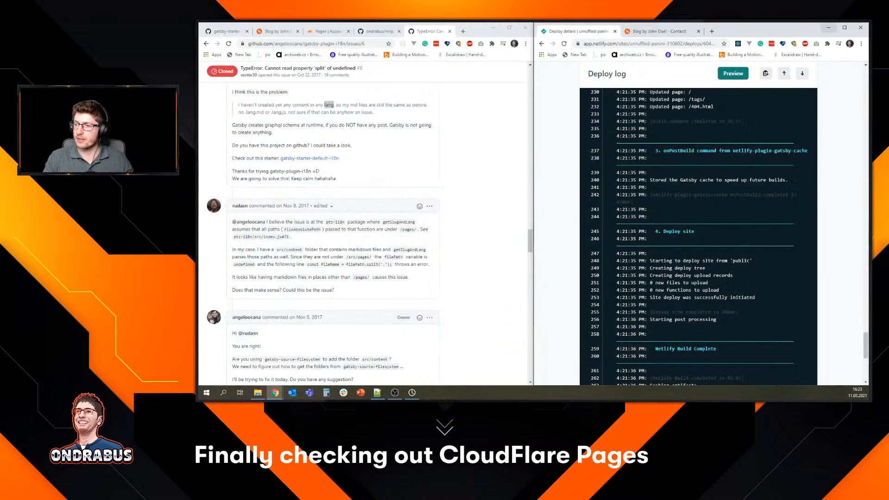
click(829, 27)
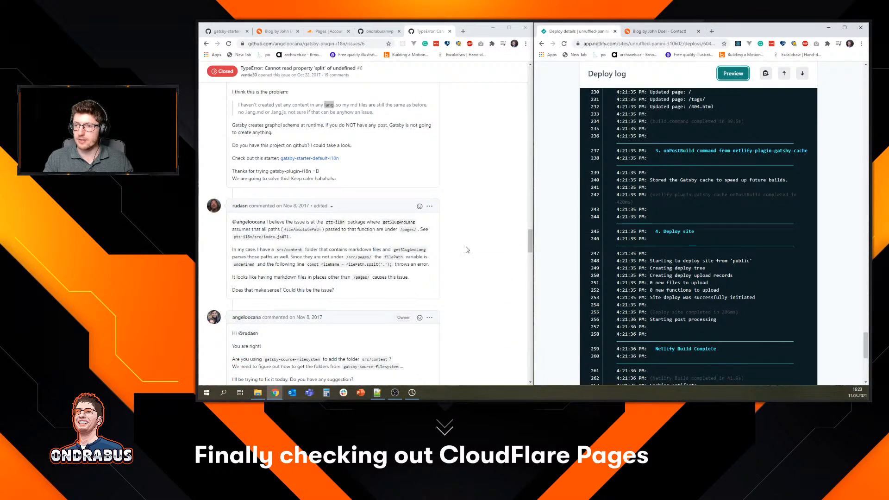
Copy the language codenames from .env.template, set them as the KONTENT_LANGUAGE_CODENAMES value "en-US, cs-CZ" in Cloudflare Pages, and save the production variables.
click(234, 34)
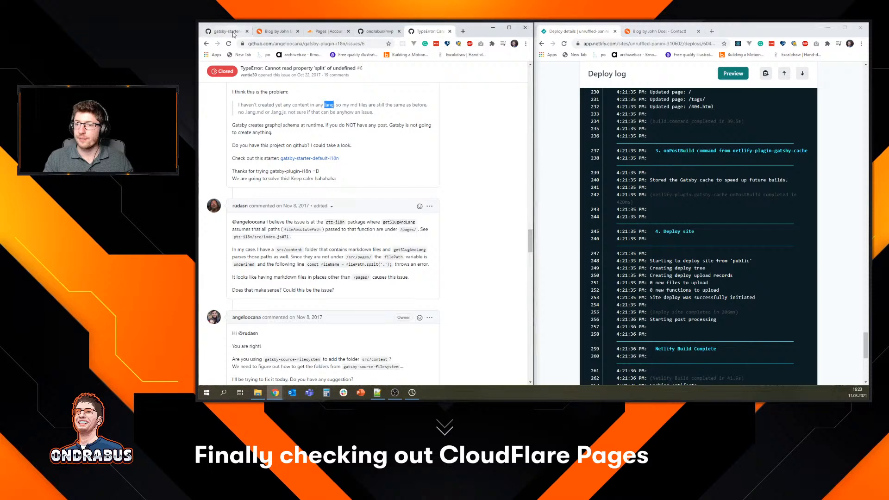
drag(291, 241, 330, 244)
key(ctrl+c)
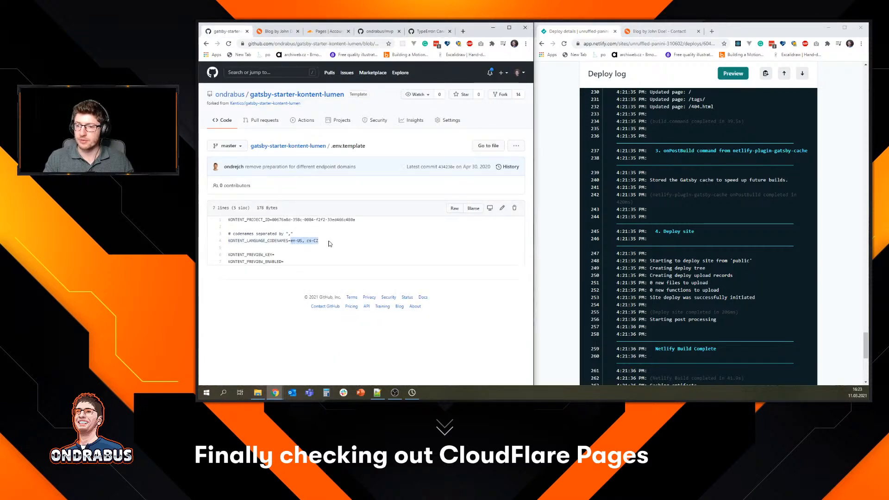
click(326, 32)
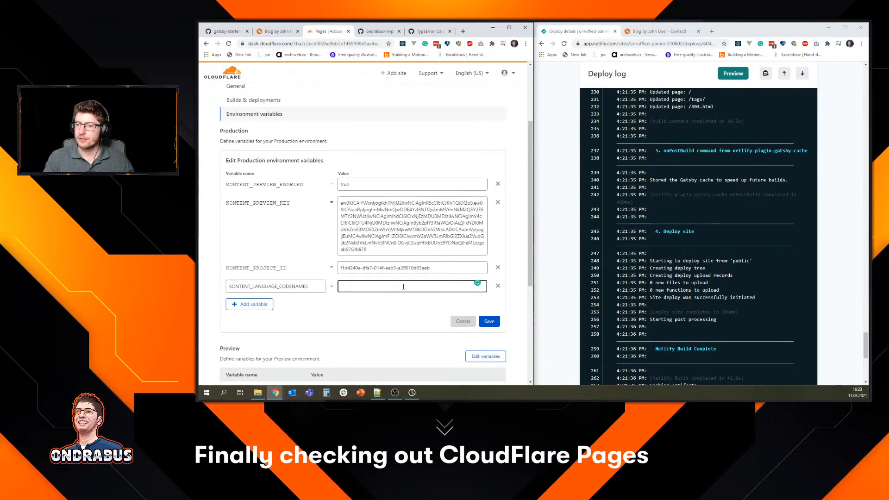
key(ctrl+v)
click(489, 321)
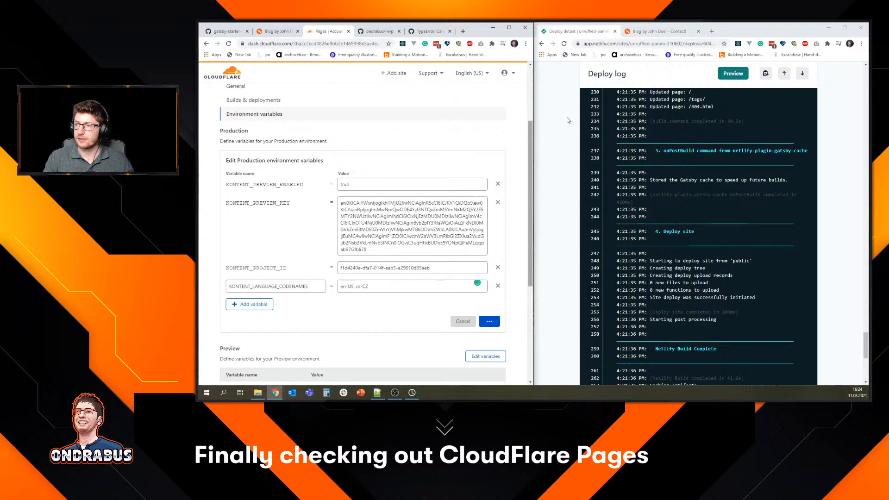
Go from the Netlify deploy log to the site's build and deploy settings and open its environment variables.
click(850, 259)
scroll(749, 284, up, 6)
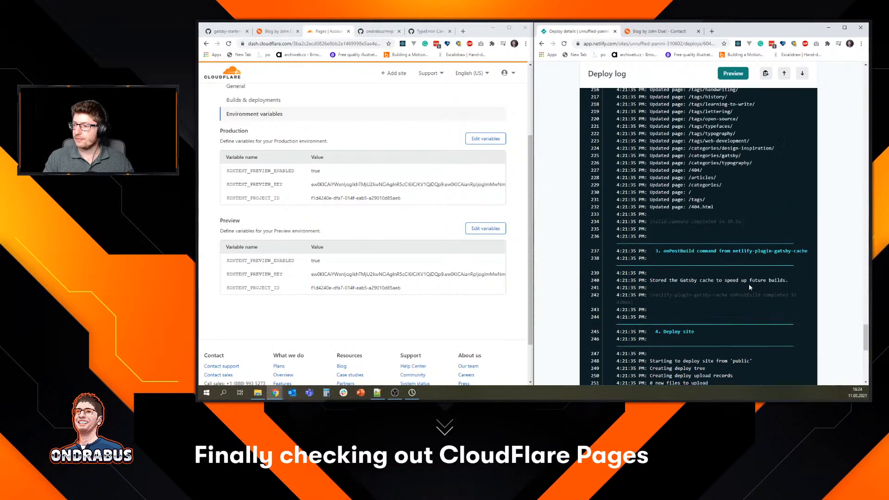
scroll(748, 284, up, 2)
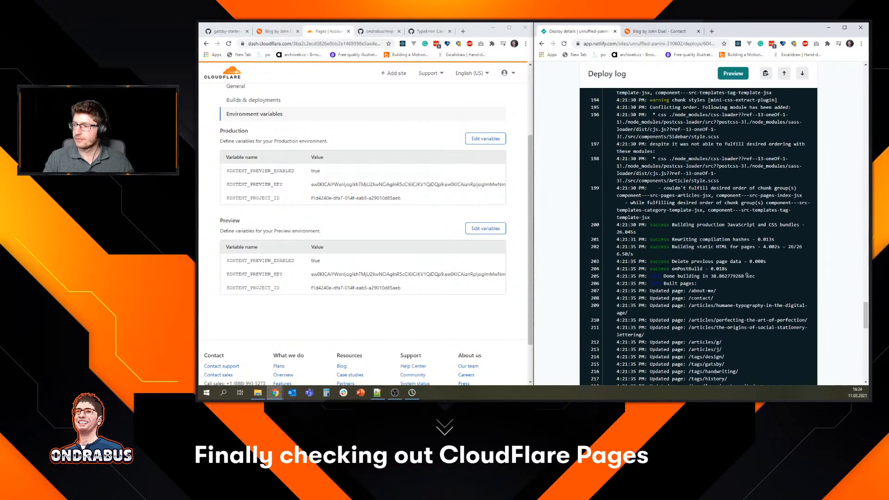
scroll(742, 217, up, 15)
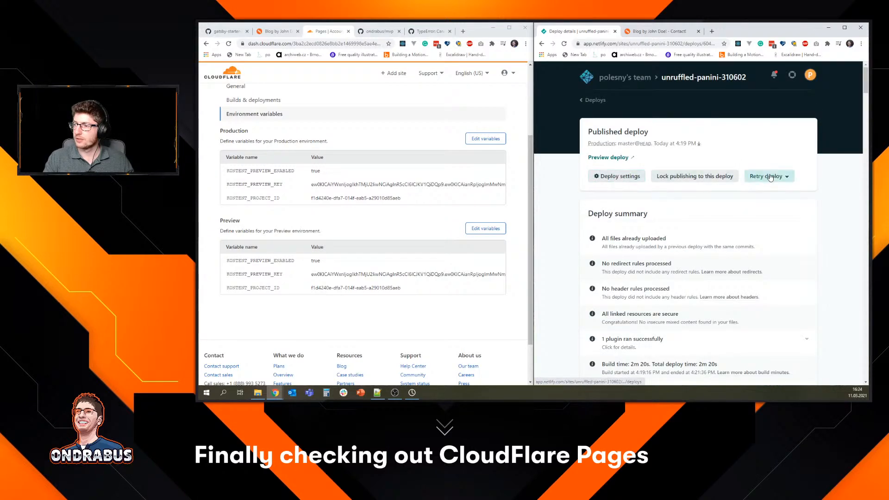
click(617, 178)
click(641, 257)
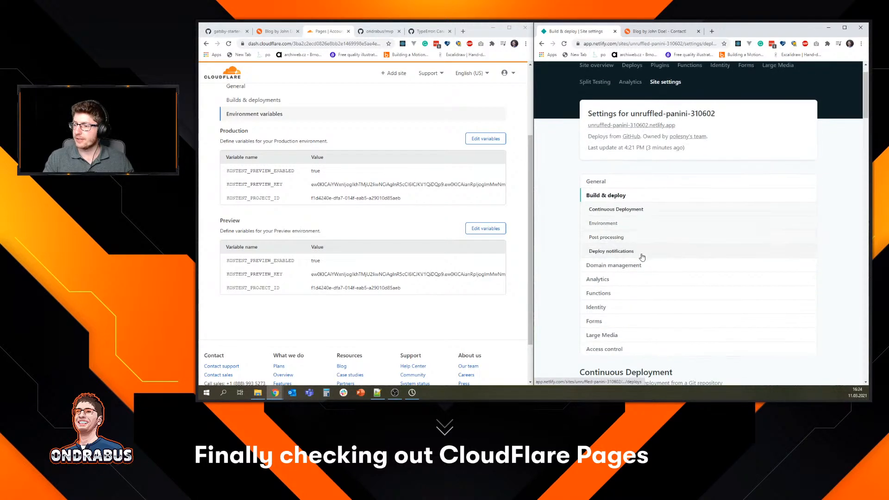
click(611, 215)
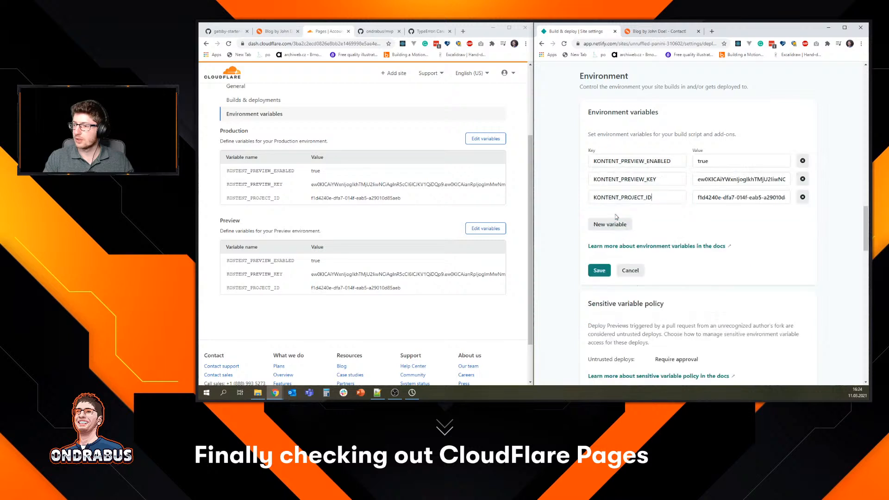
Add a new environment variable with the value "en-US, cs-CZ" to the Netlify site.
click(650, 202)
click(613, 227)
click(716, 216)
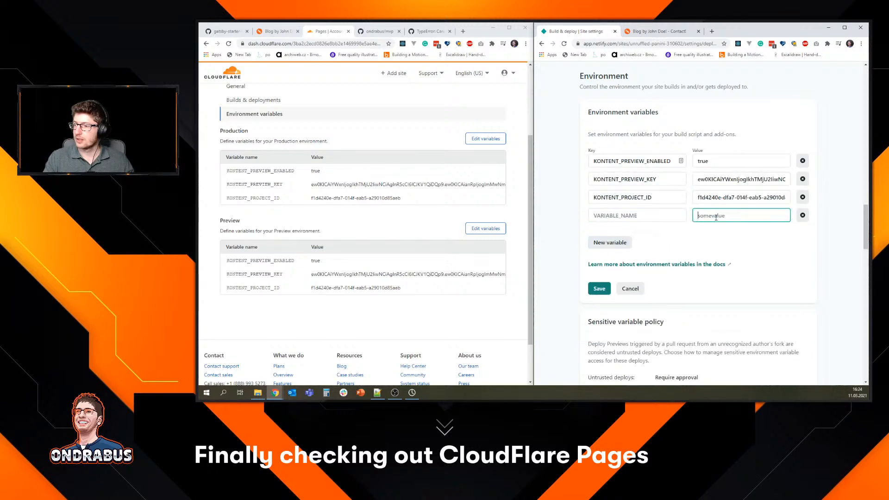
key(ctrl+v)
click(635, 215)
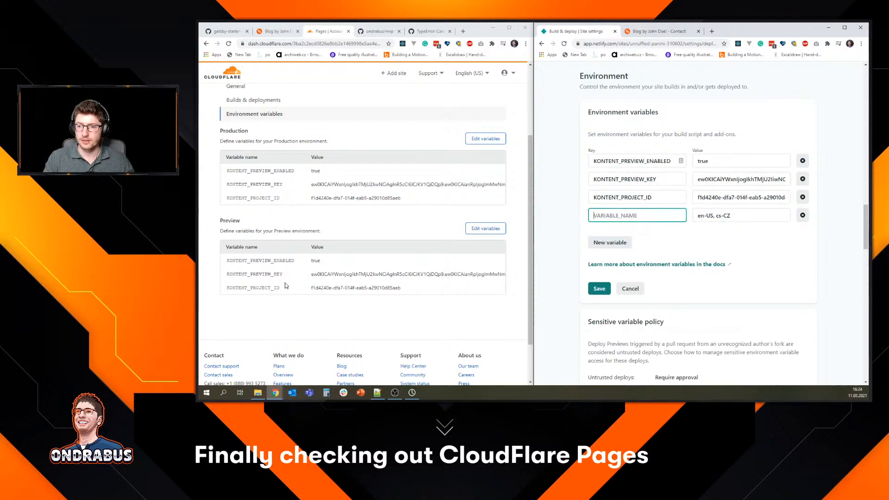
Reopen the environment variables of the Cloudflare Pages project to check the saved production entries.
scroll(301, 201, up, 3)
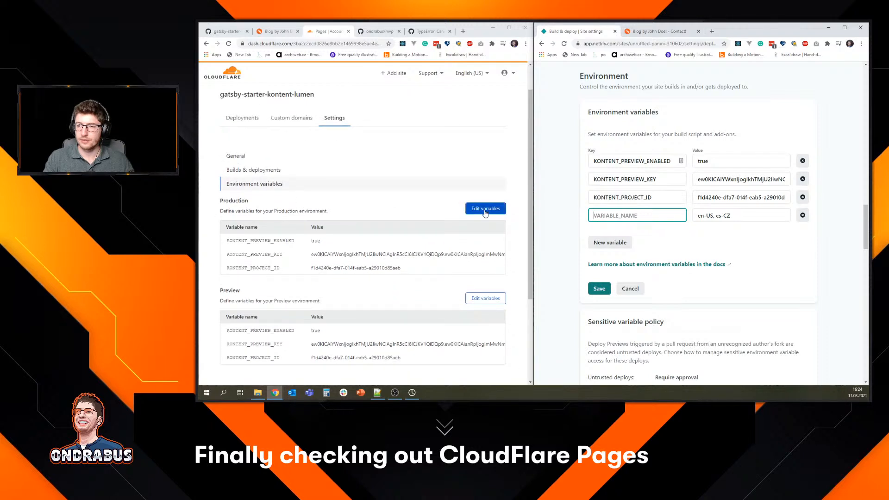
scroll(405, 206, down, 1)
scroll(404, 206, up, 1)
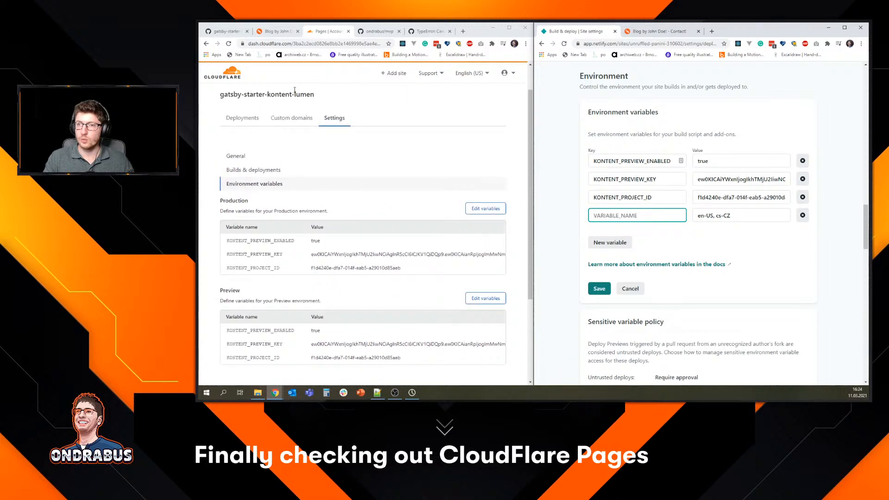
click(290, 120)
click(332, 157)
scroll(423, 180, down, 3)
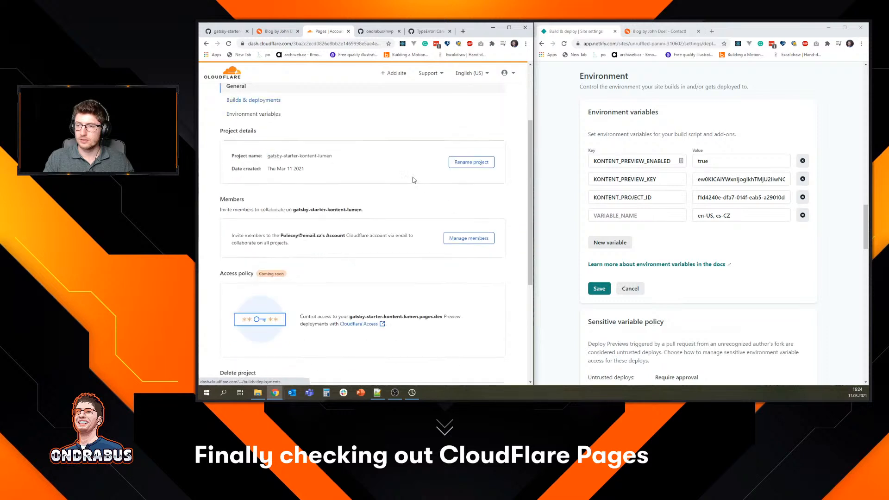
click(262, 114)
scroll(325, 213, down, 3)
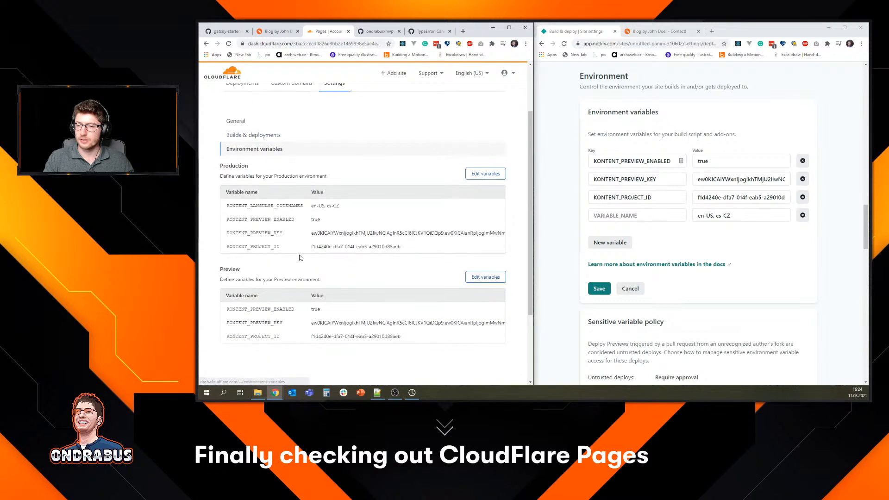
Copy the name KONTENT_LANGUAGE_CODENAMES from Cloudflare's production variables into the new Netlify variable's key and save the Netlify variables.
drag(308, 172, 228, 173)
key(ctrl+c)
click(653, 214)
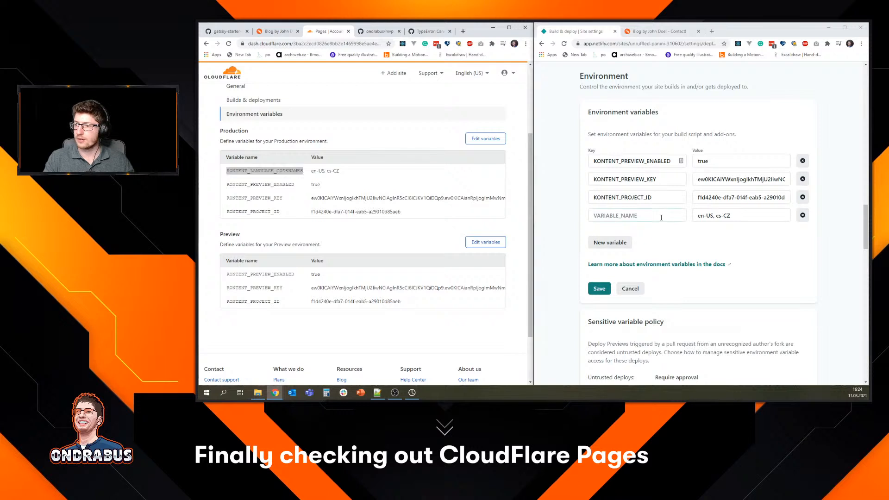
key(ctrl+v)
click(601, 289)
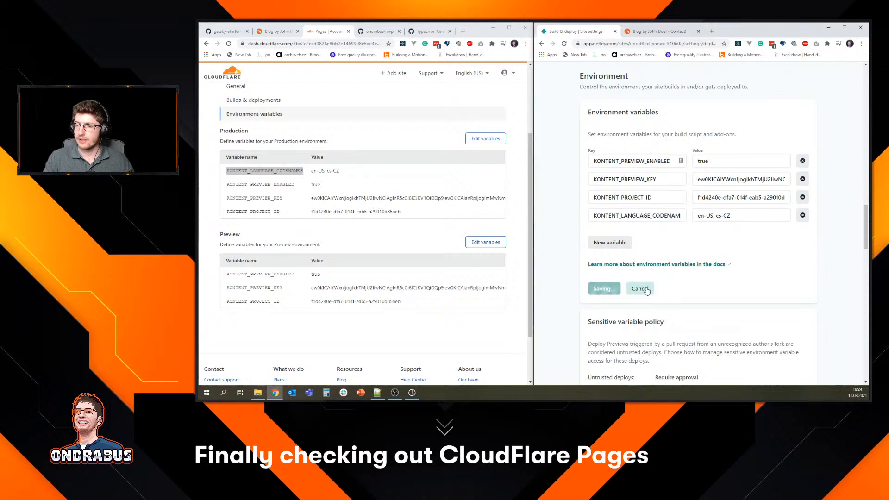
Add a variable named KONTENT_LANGUAGE_CODENAMES to the preview environment variables in Cloudflare Pages.
click(269, 171)
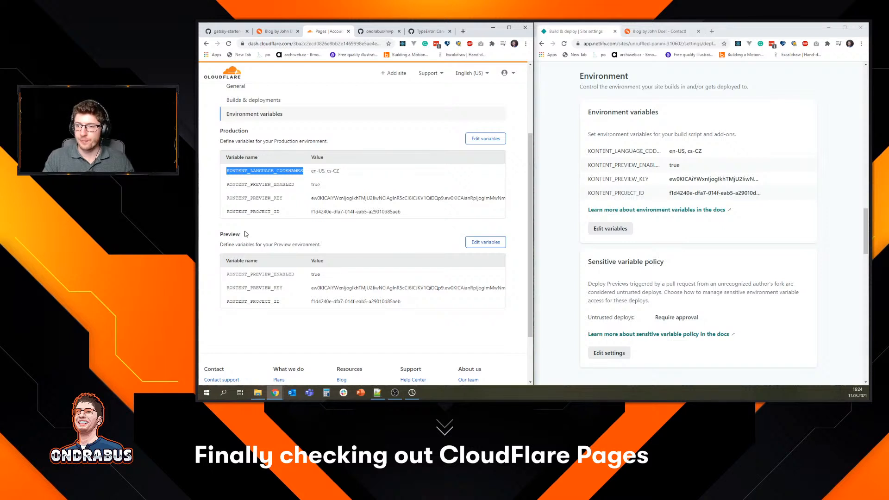
click(487, 242)
scroll(324, 301, down, 1)
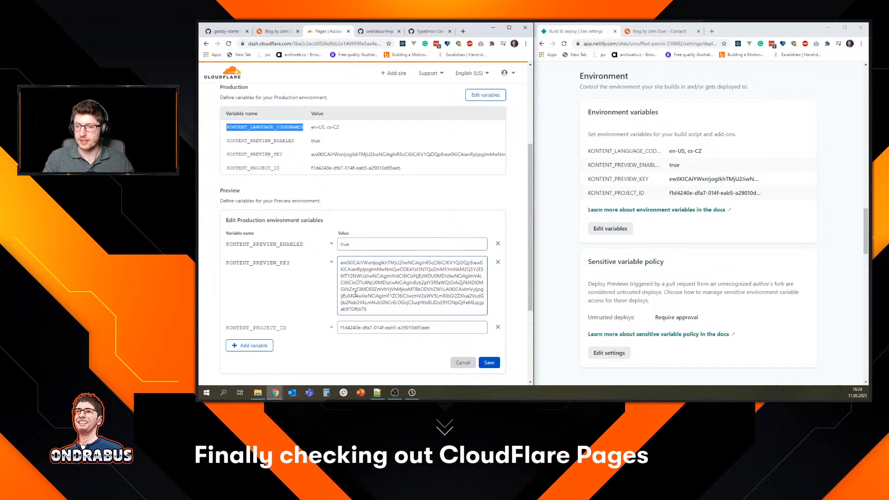
click(255, 333)
scroll(313, 335, down, 1)
key(ctrl+v)
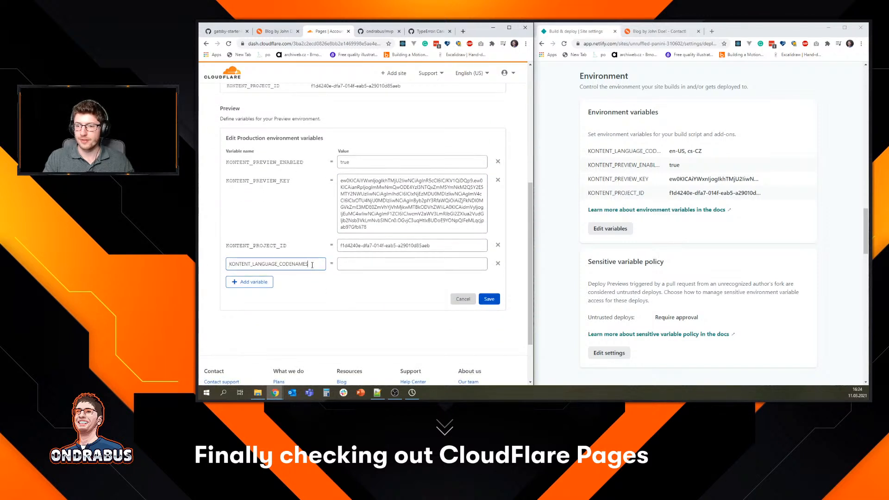
Set the preview variable's value to "en-US, cs-CZ" and save the preview environment variables.
click(366, 264)
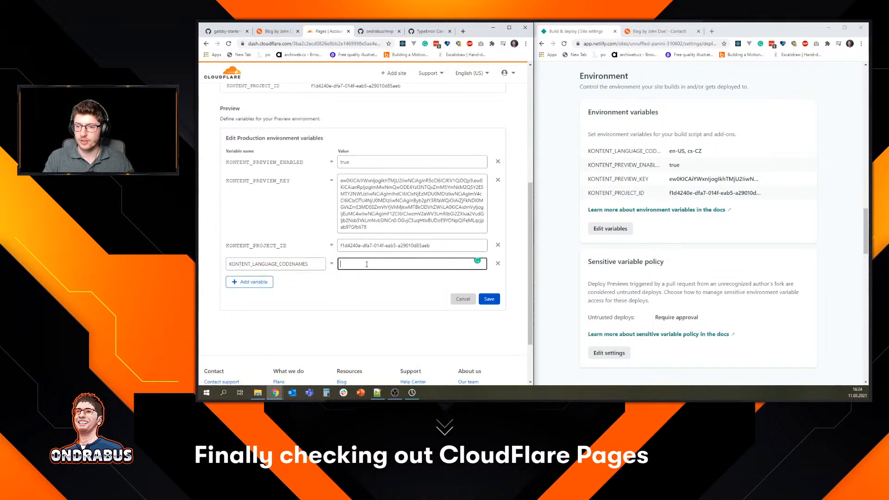
text(en)
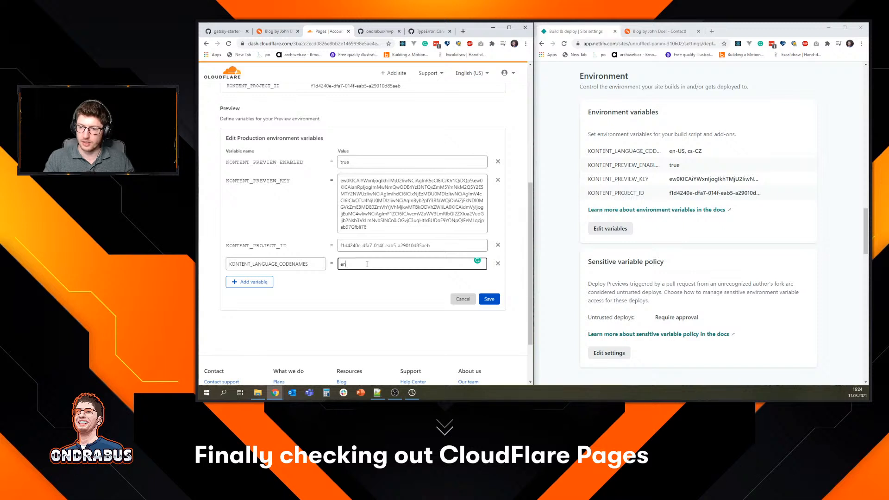
scroll(367, 264, up, 1)
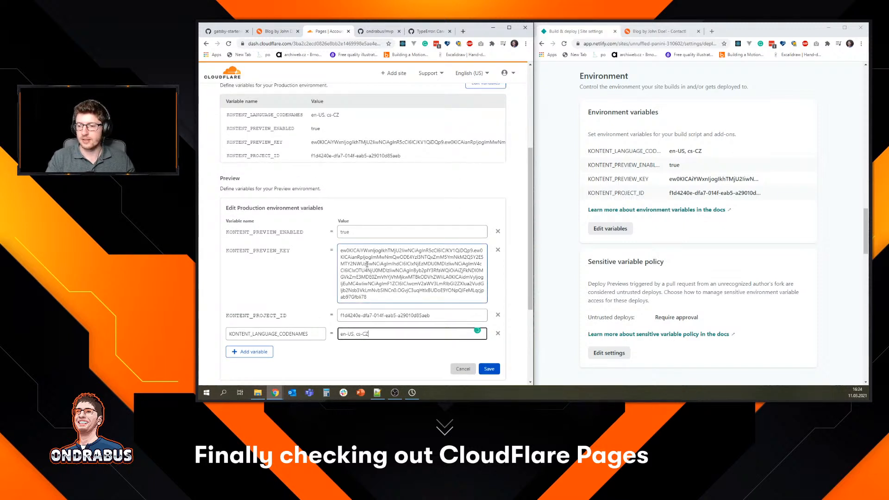
click(491, 371)
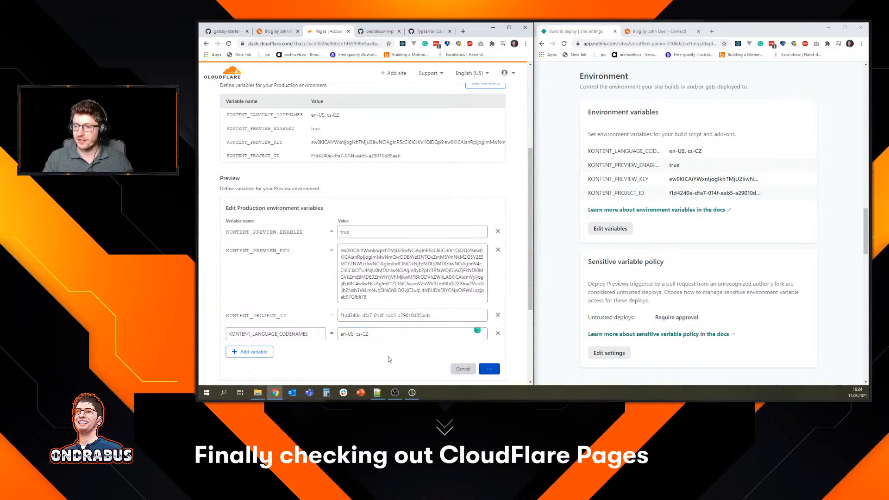
Return to the list of deployments of the gatsby-starter-kontent-lumen project in Cloudflare Pages.
scroll(413, 217, up, 5)
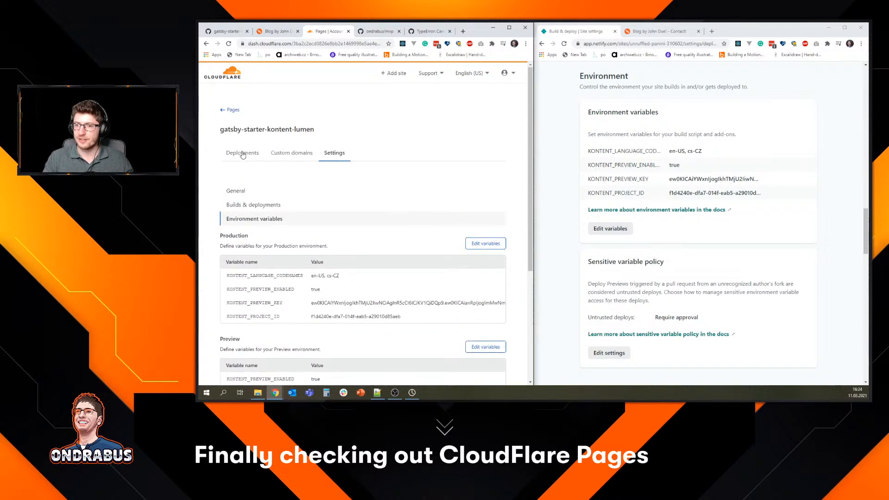
click(241, 153)
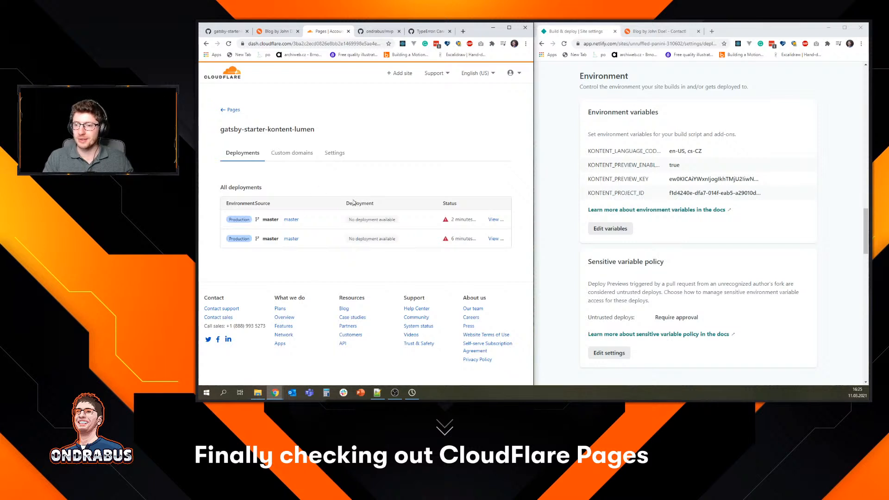
Trigger a new production deploy of the unruffled-panini-310602 site in Netlify.
click(568, 130)
scroll(731, 209, up, 7)
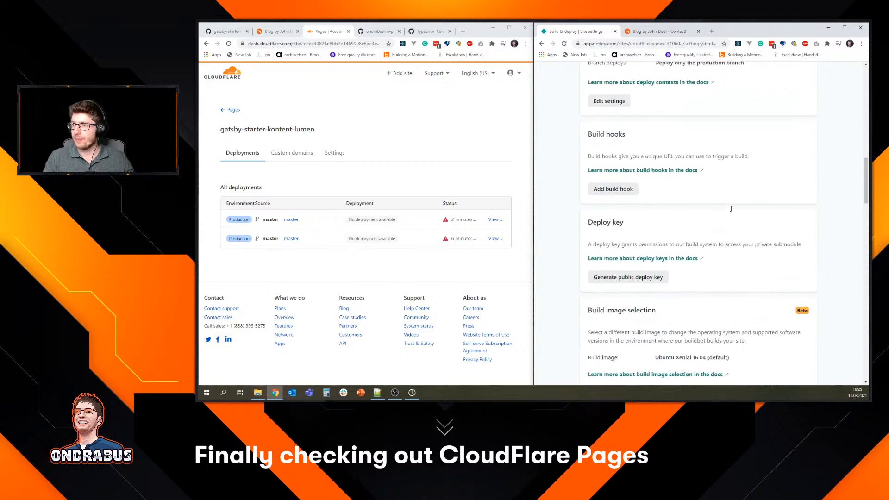
scroll(731, 208, up, 10)
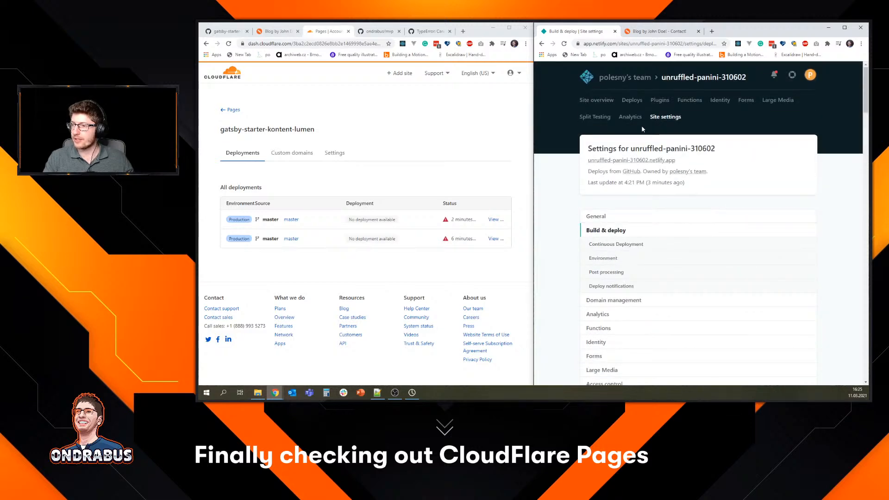
click(631, 100)
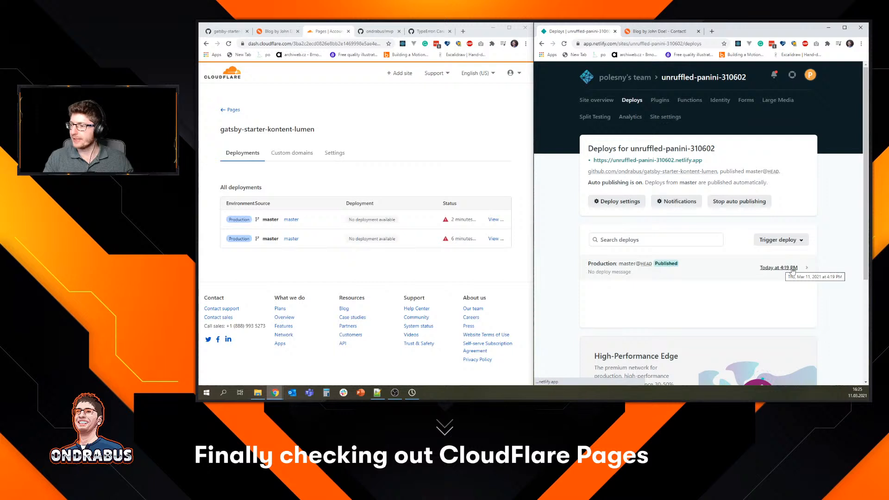
click(783, 240)
click(746, 258)
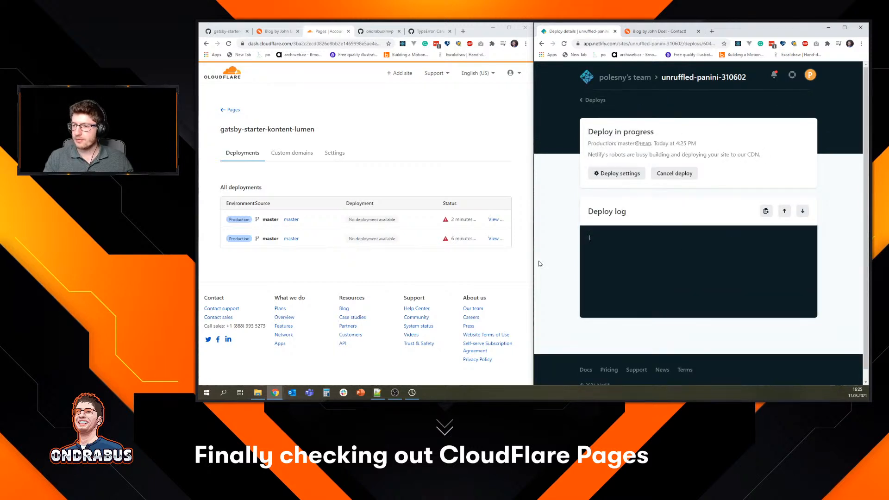
Look through the general and the builds and deployments settings of the Cloudflare Pages project for a way to redeploy.
click(434, 252)
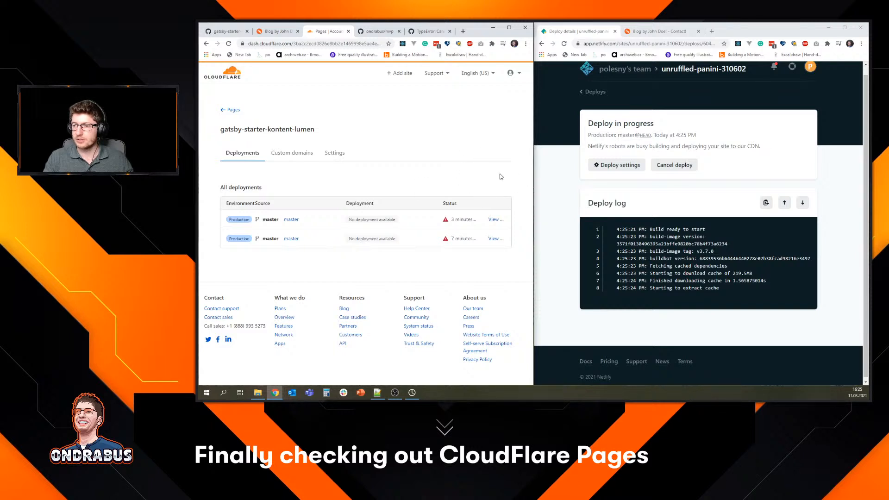
click(334, 153)
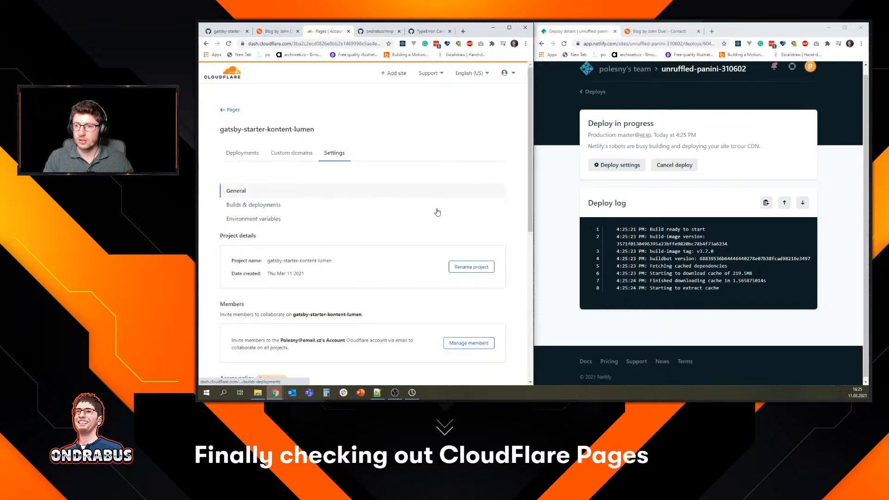
scroll(370, 245, down, 4)
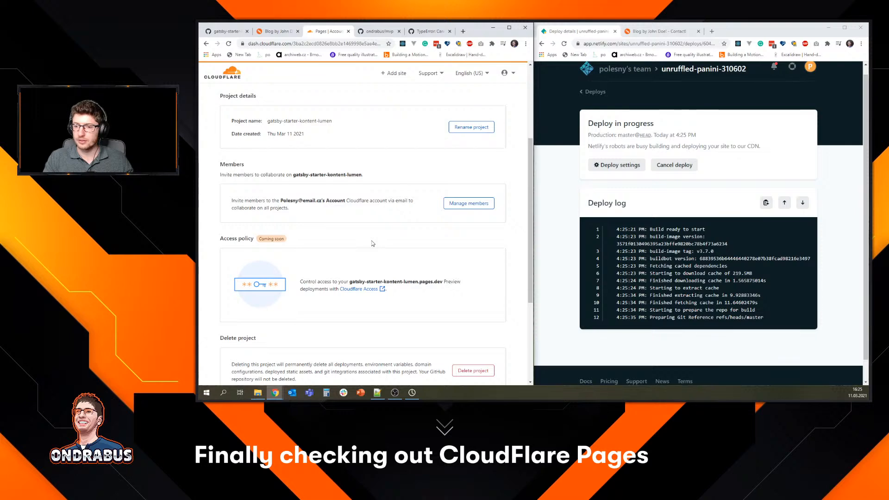
scroll(373, 243, up, 5)
click(260, 205)
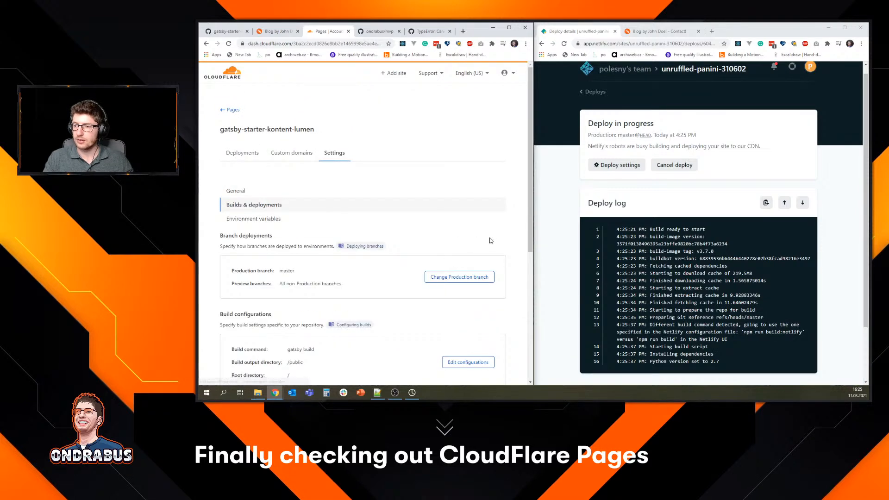
scroll(505, 243, down, 2)
scroll(515, 245, down, 3)
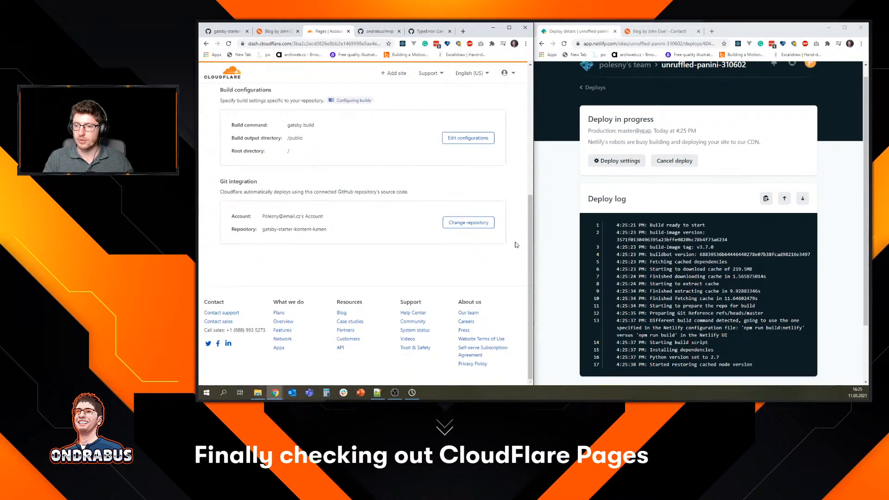
scroll(514, 246, up, 6)
Open the most recent failed production deployment in Cloudflare Pages, check its build log and retry the deployment.
click(238, 154)
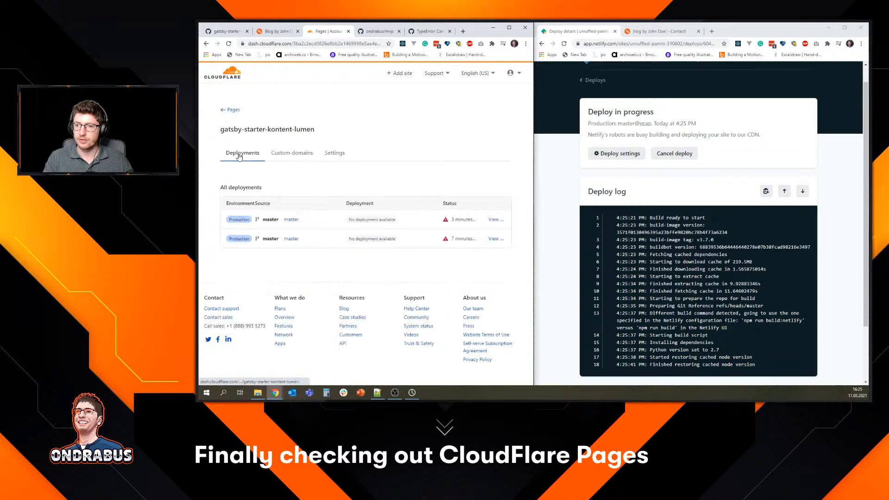
click(494, 221)
scroll(489, 227, down, 10)
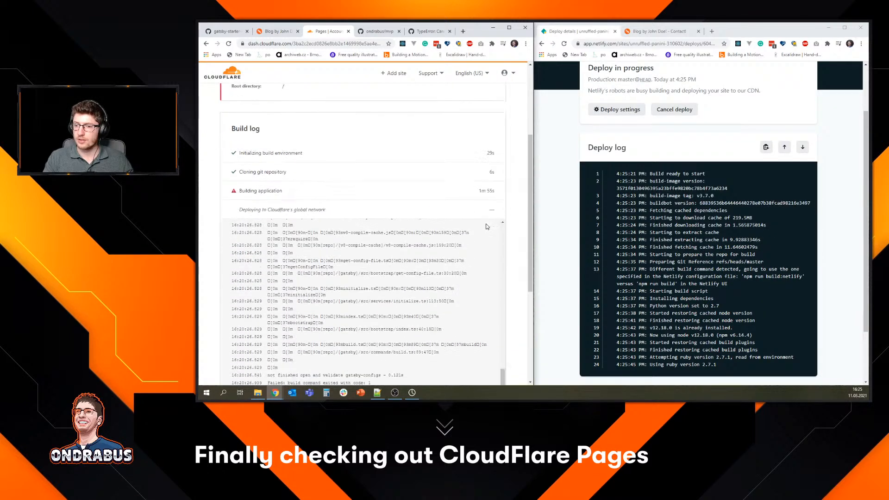
click(491, 239)
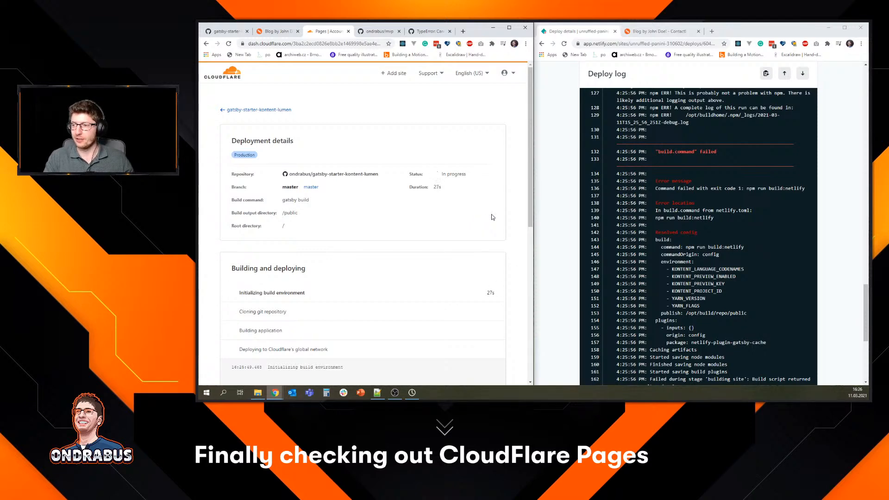
Examine the Netlify deploy log for the build command failure, the resolved environment variables and the Kontent source plugin errors.
scroll(766, 228, down, 1)
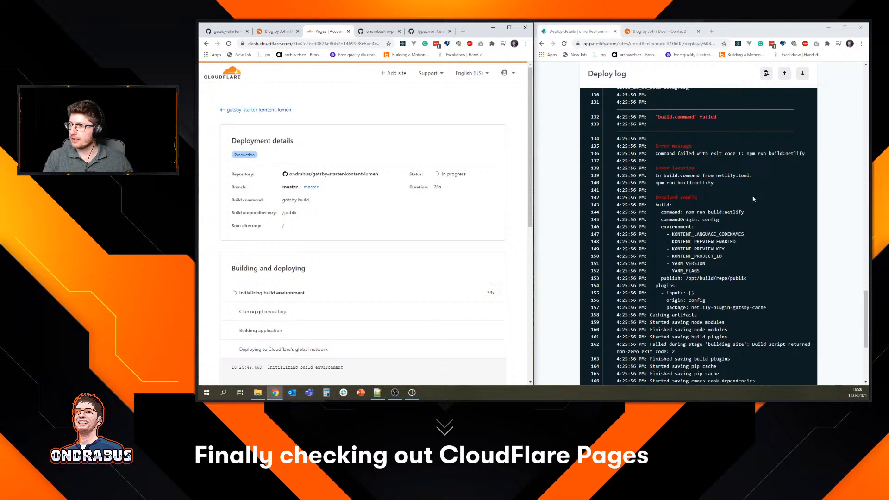
drag(667, 146, 778, 263)
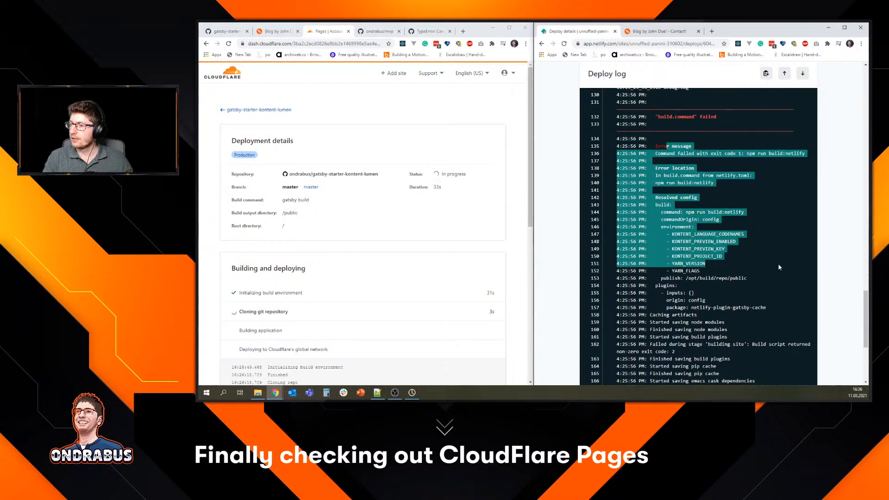
click(778, 263)
scroll(785, 251, down, 5)
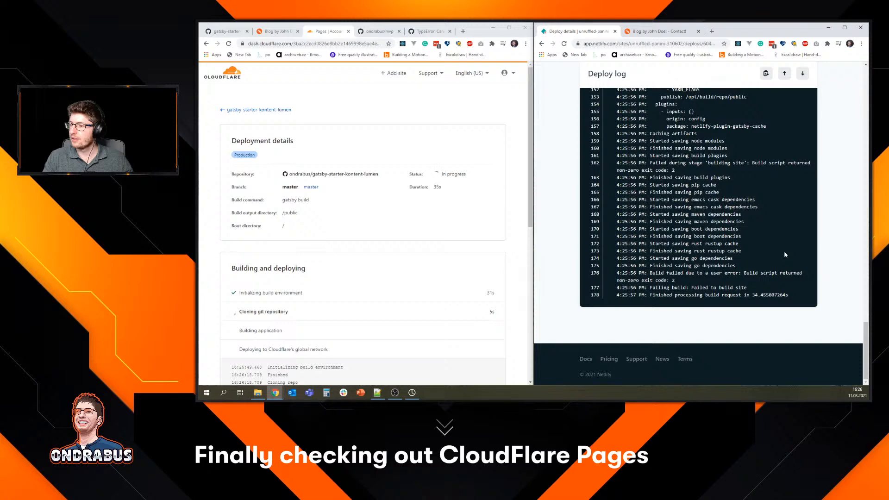
scroll(785, 251, up, 10)
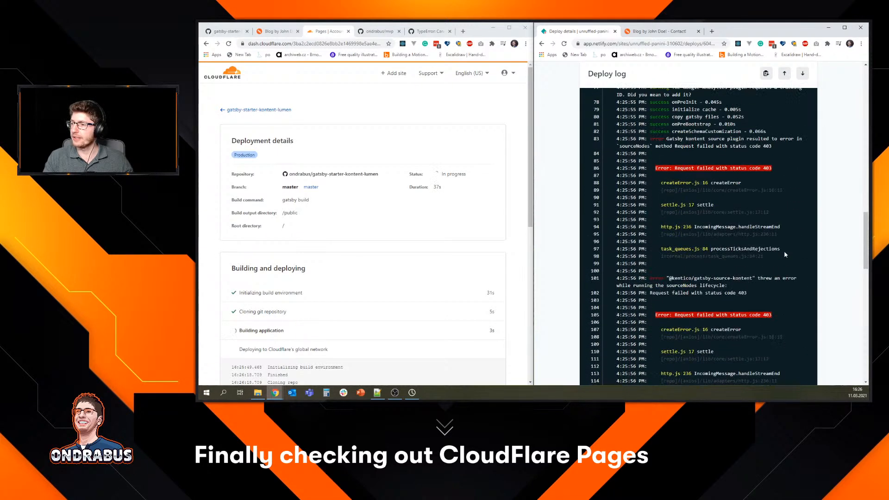
scroll(769, 234, up, 1)
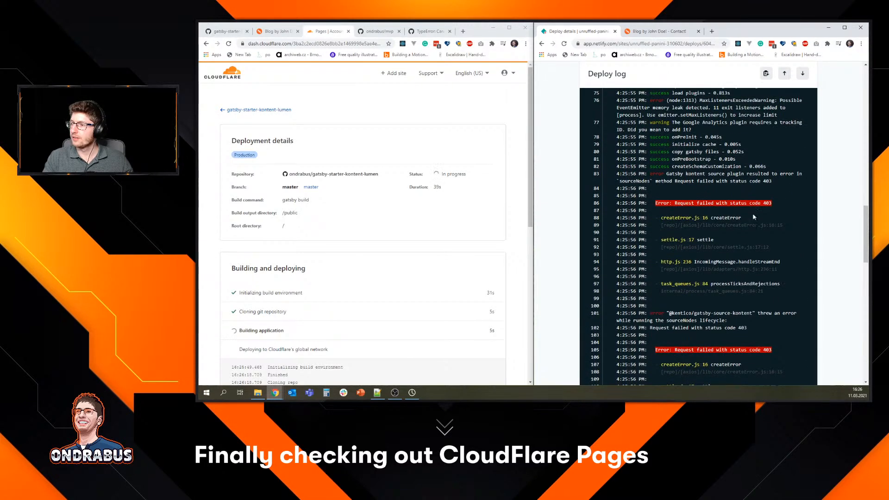
scroll(727, 174, down, 2)
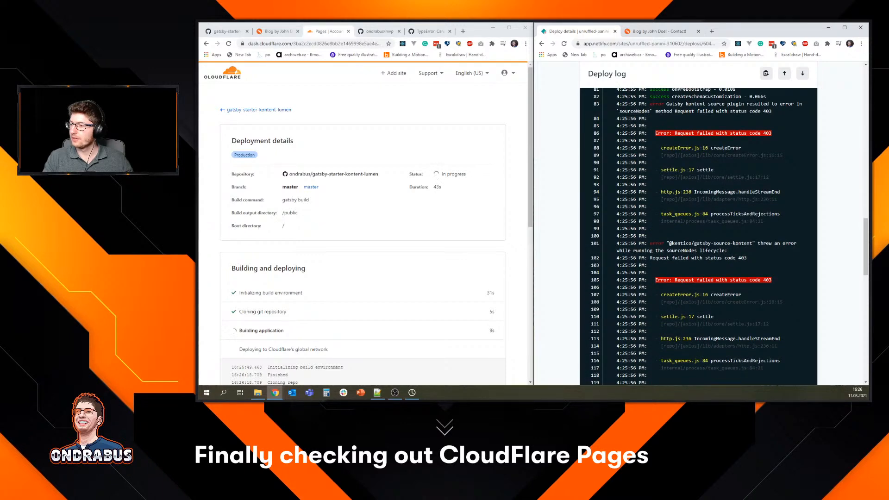
scroll(690, 252, down, 1)
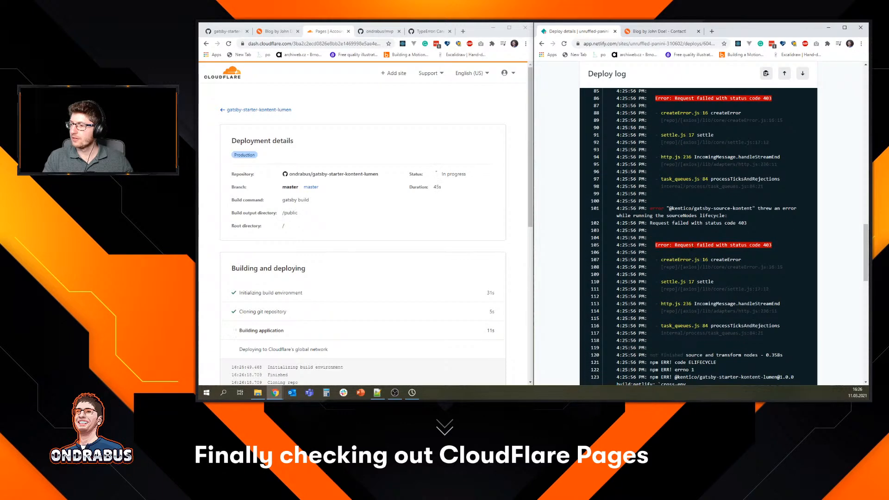
Review the failed deploy's error log and open the Netlify site's environment variables in its deploy settings.
scroll(763, 239, down, 2)
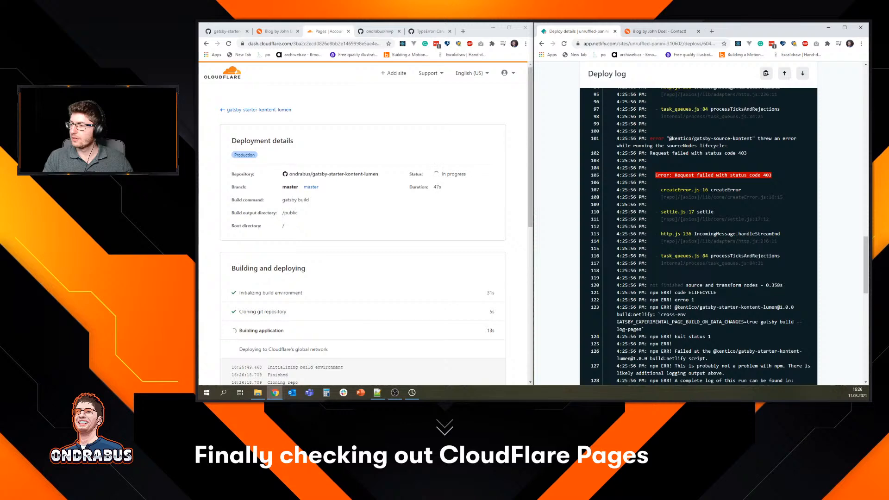
click(793, 172)
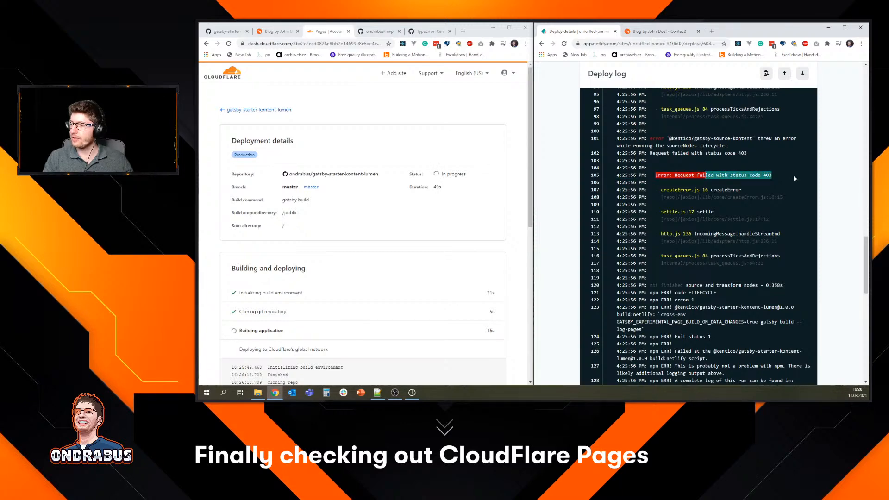
middle_click(837, 261)
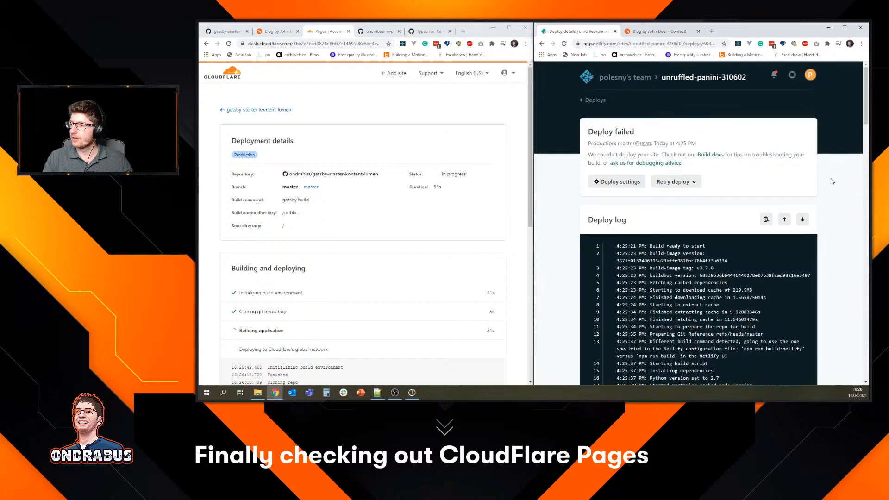
click(620, 183)
scroll(613, 153, down, 3)
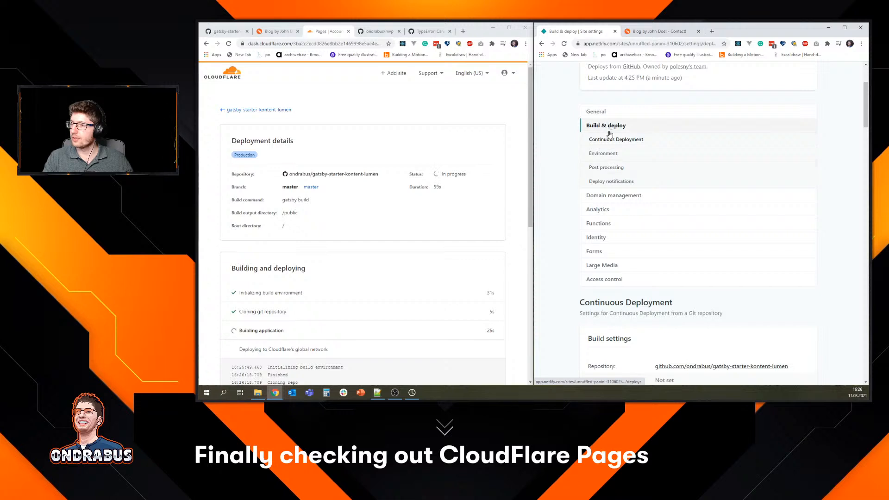
click(603, 153)
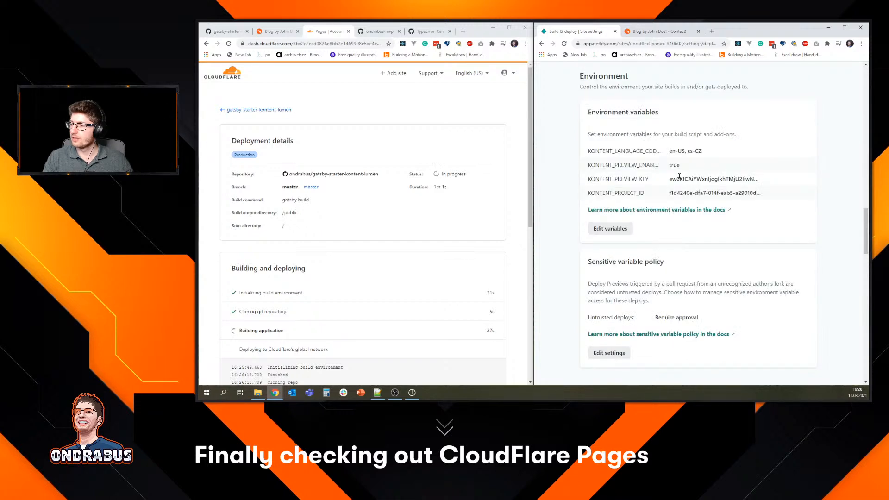
Open the environment variables for editing and check the KONTENT_PROJECT_ID and KONTENT_PREVIEW_KEY values.
drag(690, 195, 763, 197)
click(763, 195)
click(610, 229)
drag(745, 216, 659, 219)
mouse_move(705, 200)
mouse_down()
mouse_move(841, 198)
mouse_move(699, 198)
mouse_up()
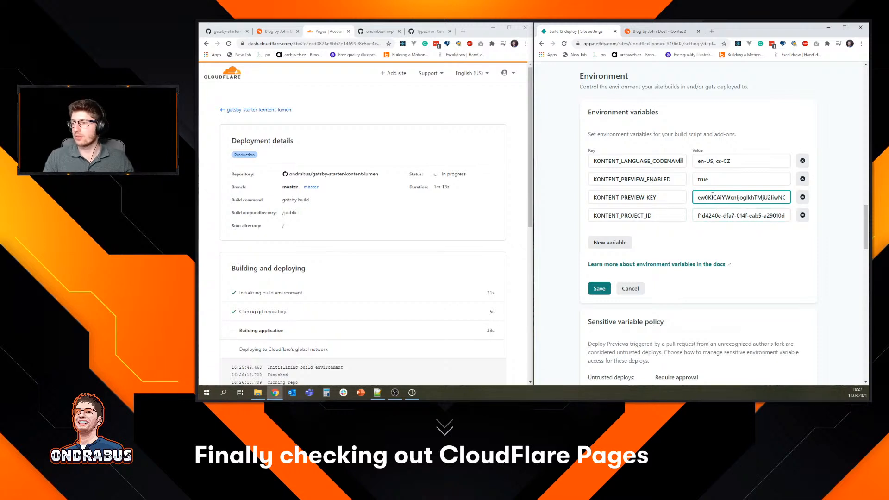
Switch to the Kentico Kontent project and copy the primary Preview API key from its API keys settings.
click(276, 392)
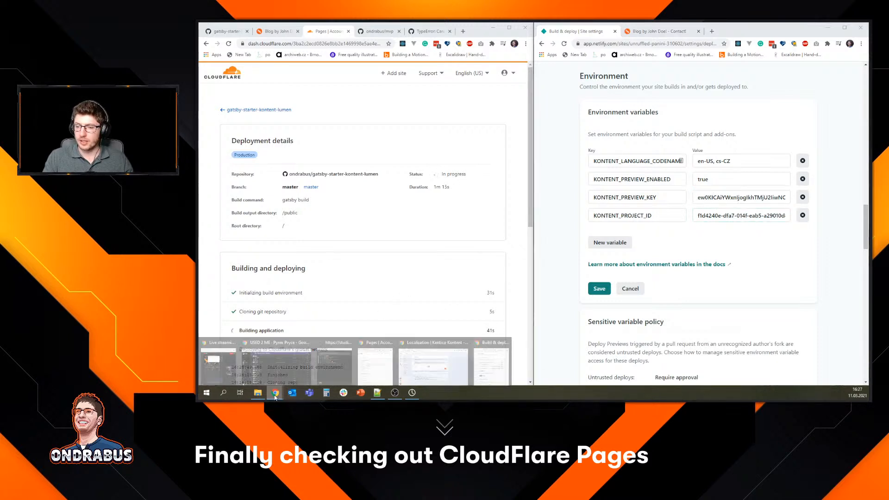
click(443, 368)
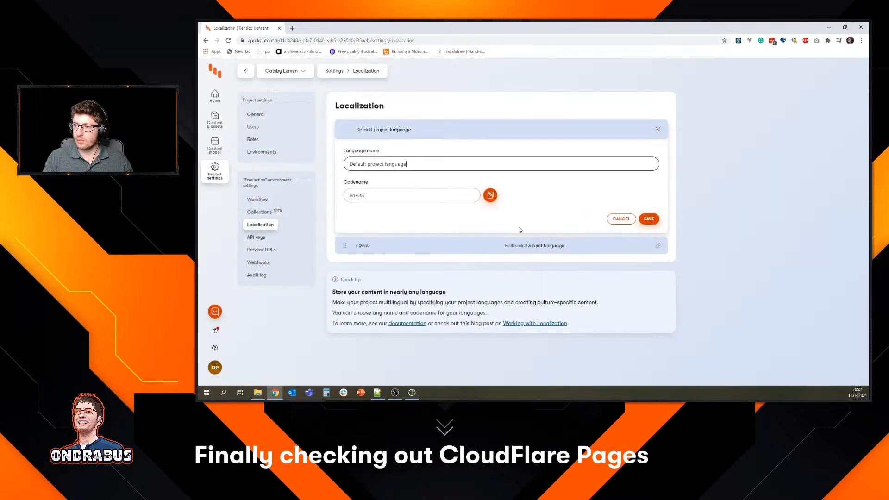
click(260, 238)
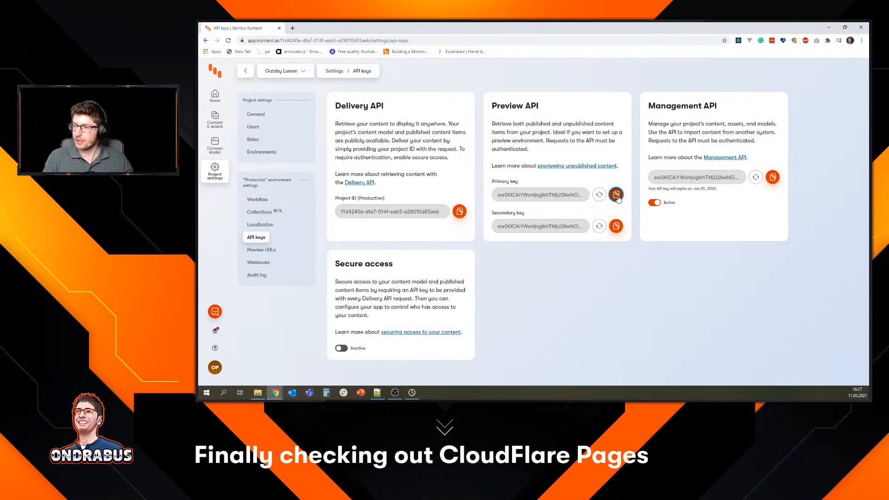
click(617, 194)
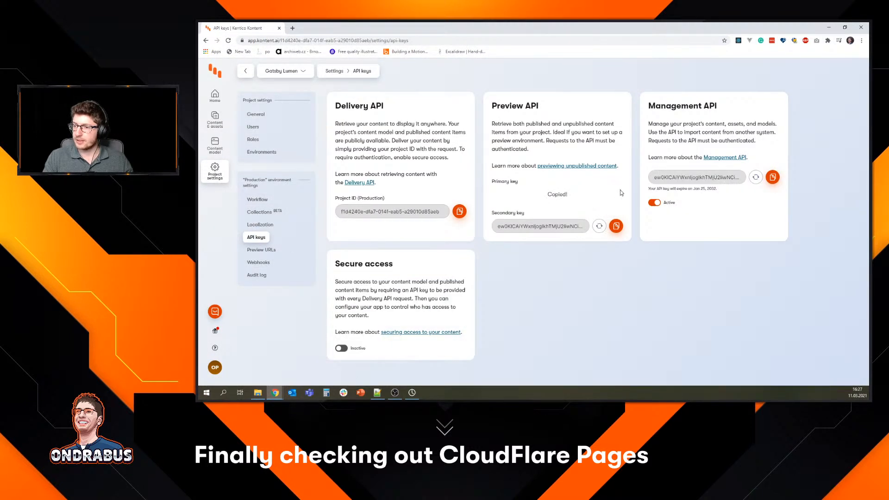
Return to Netlify, replace the KONTENT_PREVIEW_KEY value with the copied API key and save the environment variables.
click(829, 28)
click(749, 202)
key(ctrl+a)
key(ctrl+v)
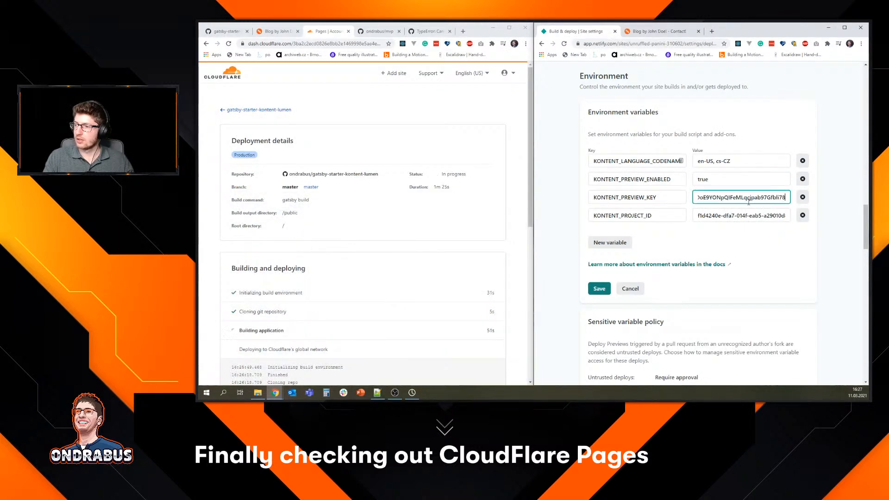
click(601, 290)
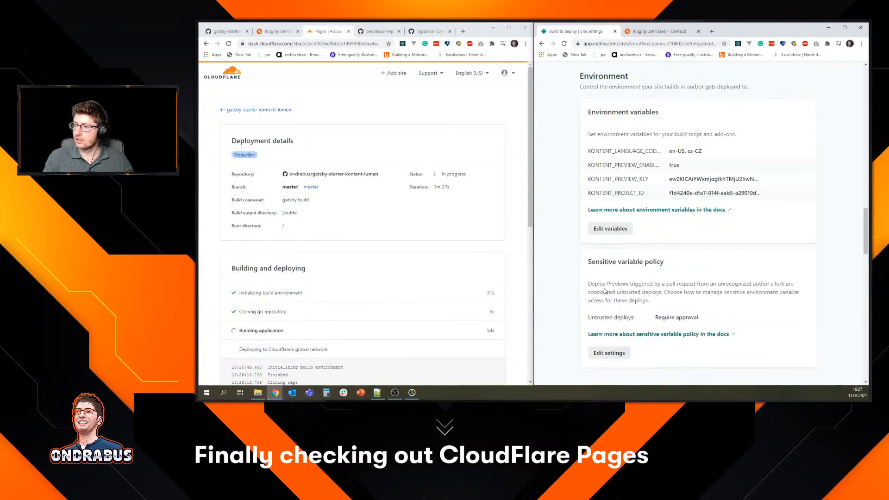
Trigger a new deploy of the Netlify site from its deploys page, without clearing the cache.
scroll(686, 239, up, 2)
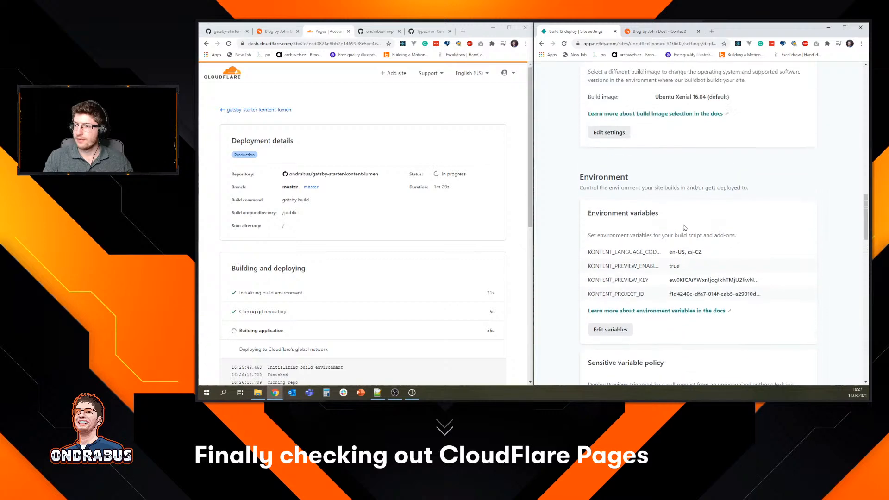
scroll(694, 263, up, 5)
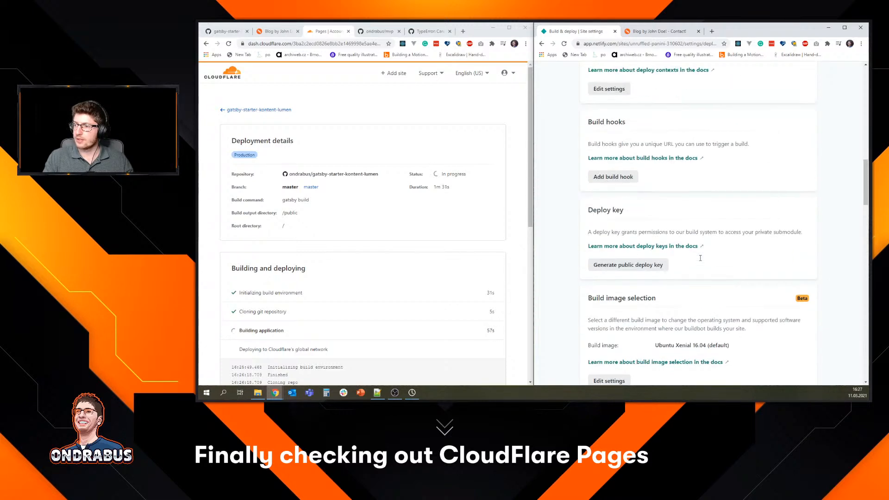
scroll(699, 257, down, 4)
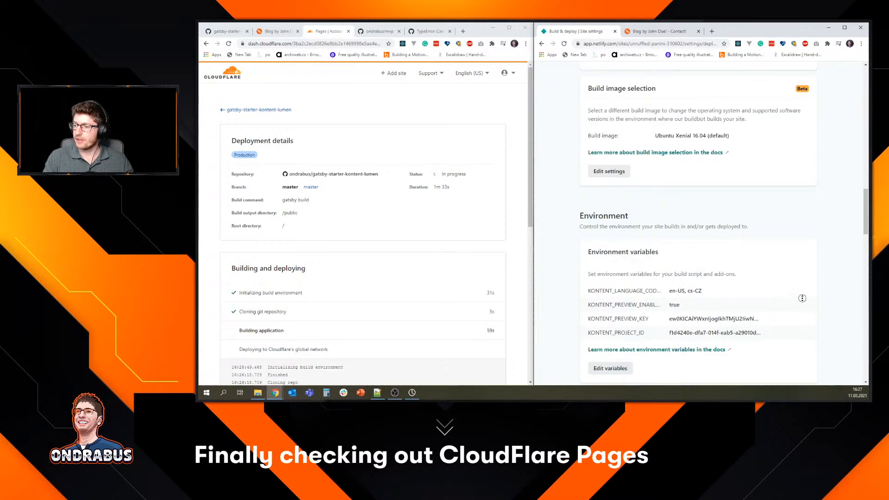
scroll(642, 156, up, 15)
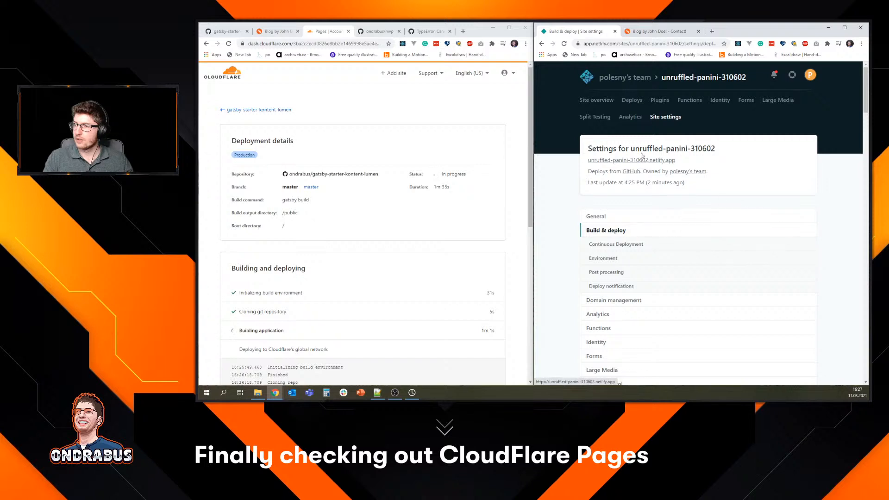
click(632, 100)
click(782, 239)
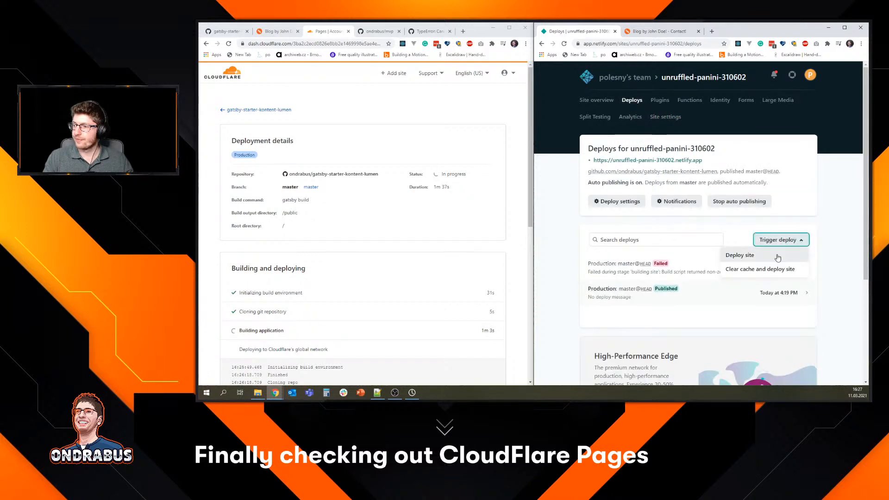
click(778, 256)
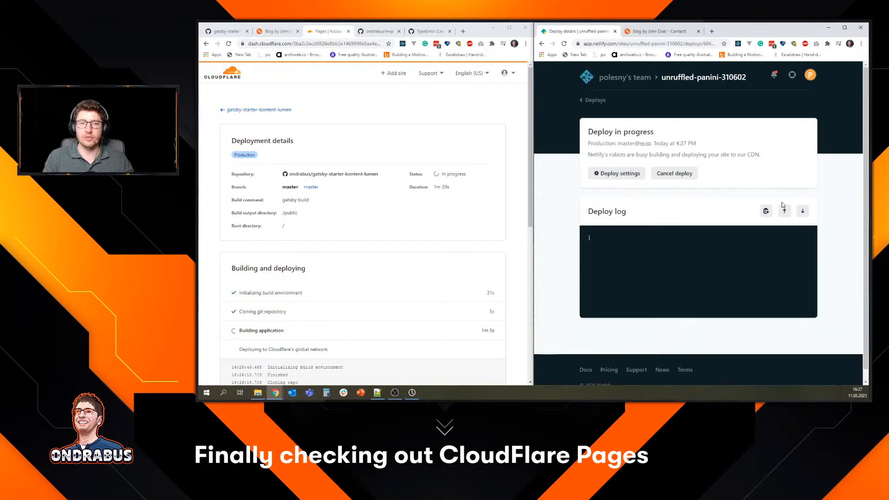
Examine the build stages and log of the Cloudflare Pages deployment while the Netlify deploy runs.
click(505, 249)
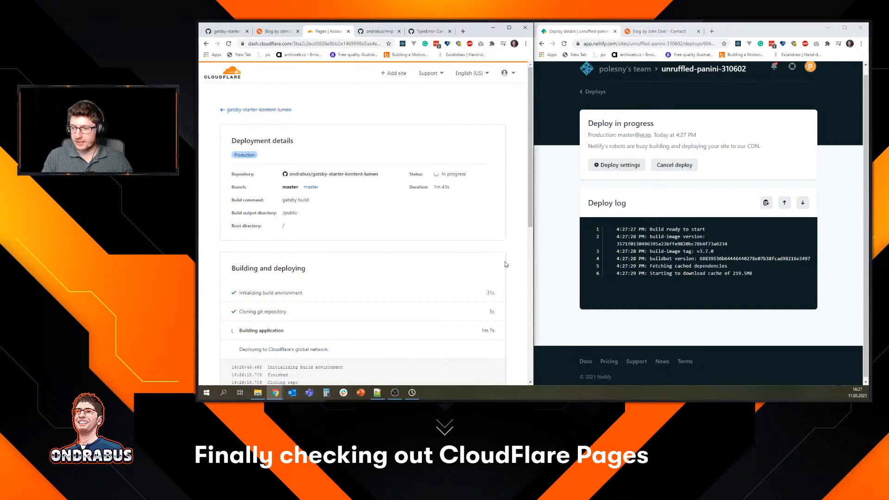
scroll(510, 259, down, 2)
scroll(510, 261, down, 2)
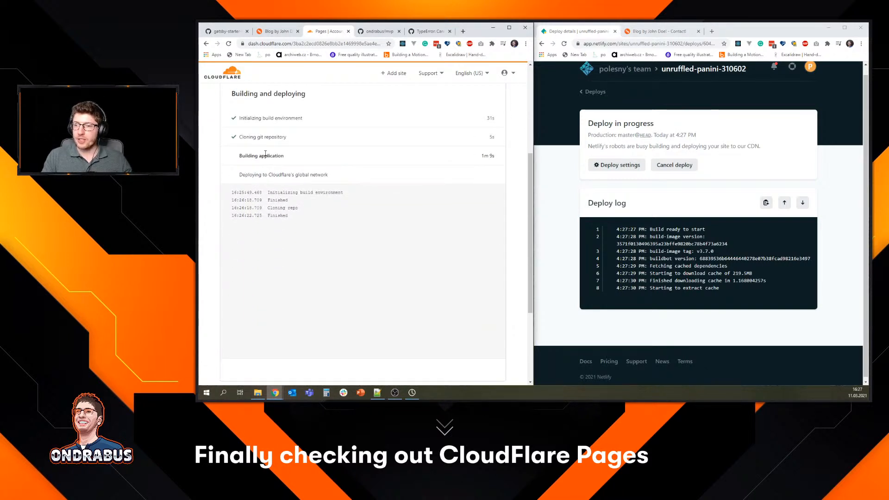
scroll(521, 280, up, 3)
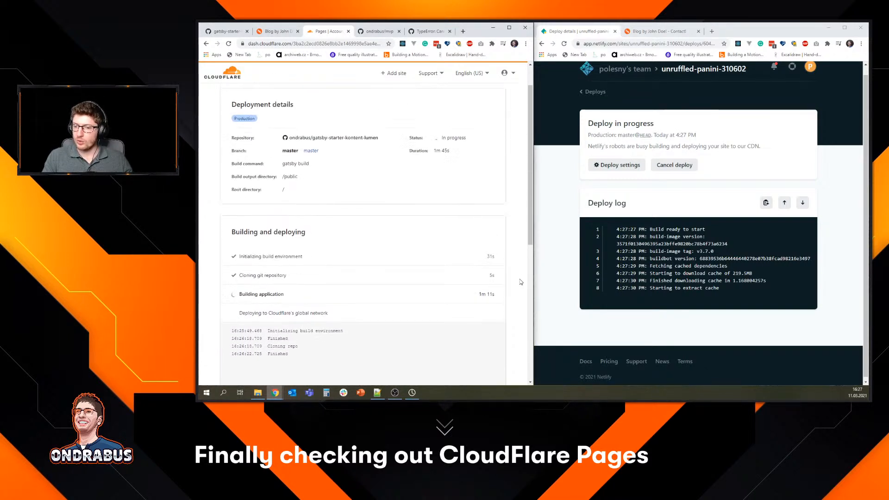
scroll(520, 282, up, 1)
scroll(520, 282, down, 2)
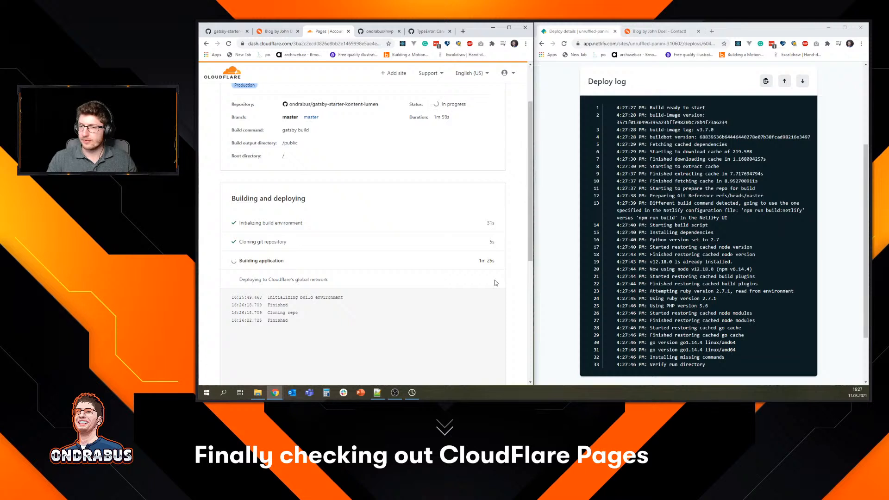
scroll(503, 288, down, 1)
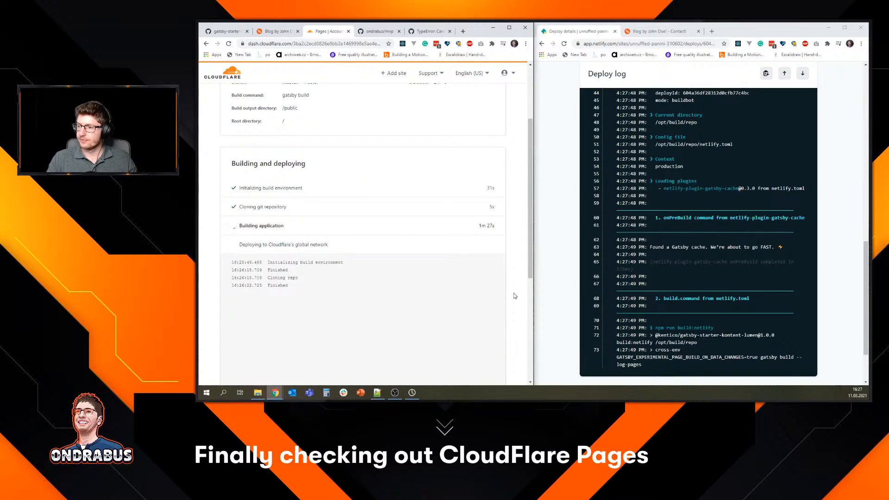
scroll(515, 250, down, 3)
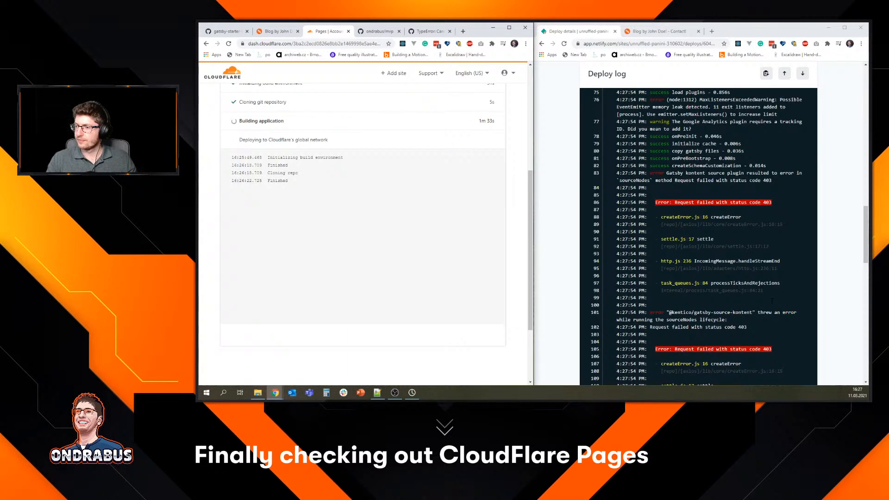
Examine the Gatsby Kontent source plugin errors and the preceding warnings in the Netlify deploy log.
scroll(772, 301, up, 2)
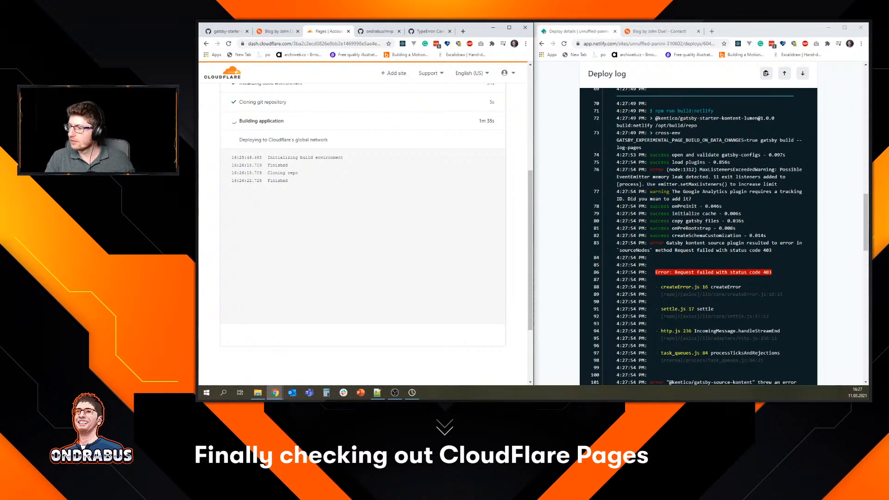
drag(688, 242, 785, 252)
click(785, 252)
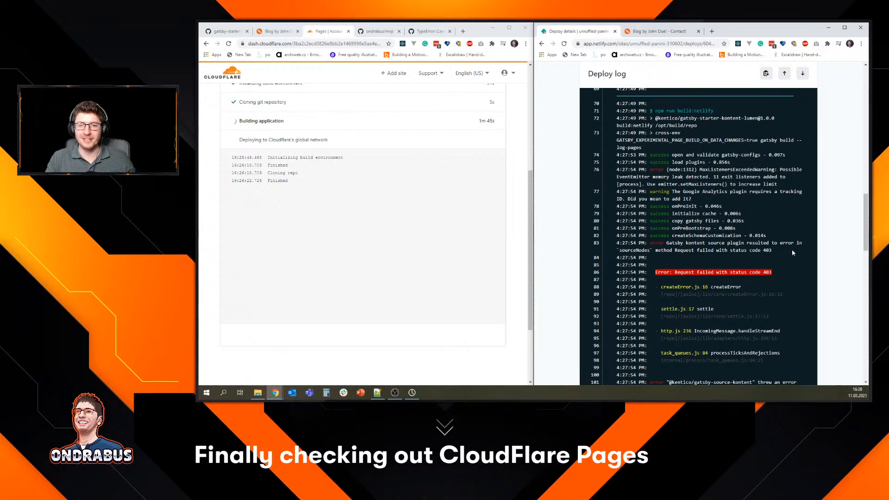
scroll(792, 253, down, 2)
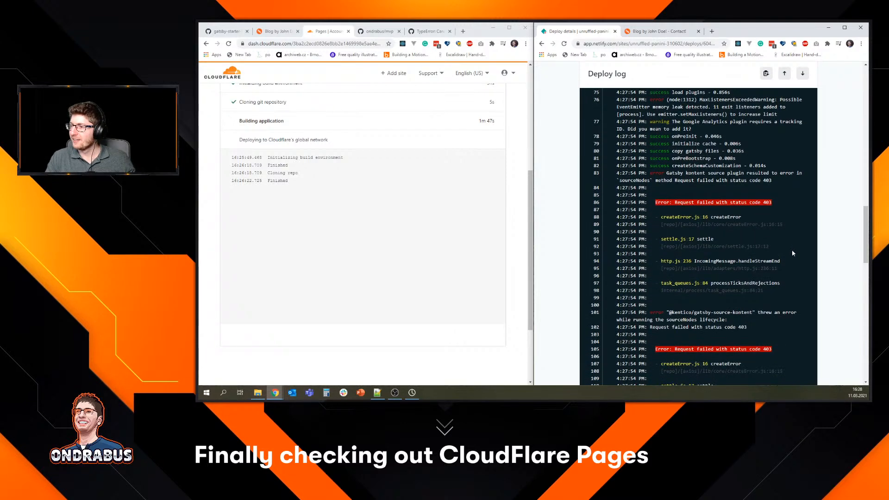
drag(710, 173, 785, 185)
click(785, 184)
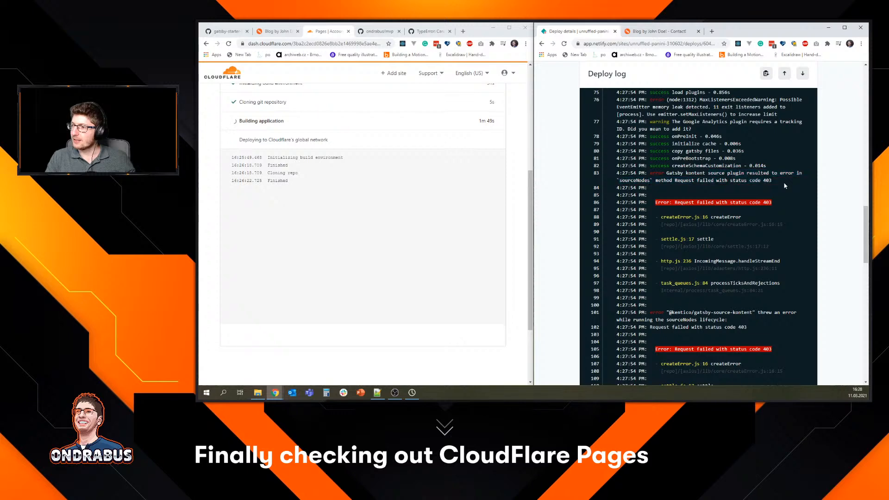
scroll(784, 185, up, 1)
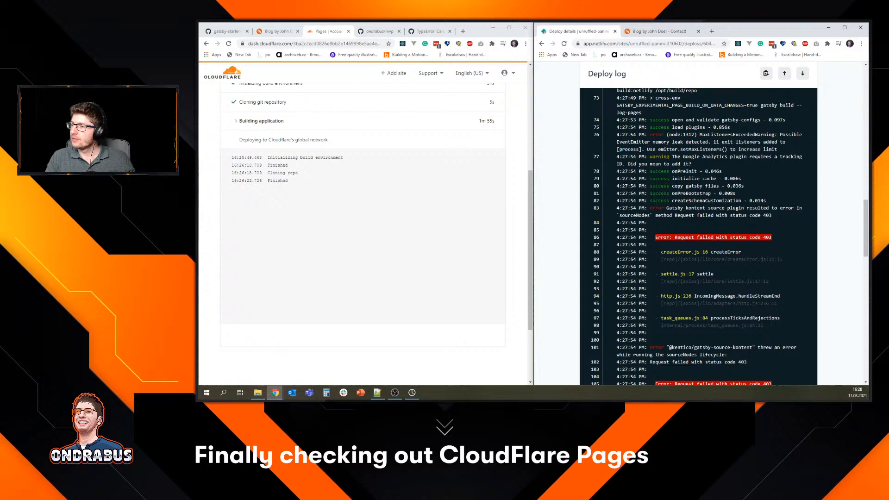
scroll(698, 237, up, 1)
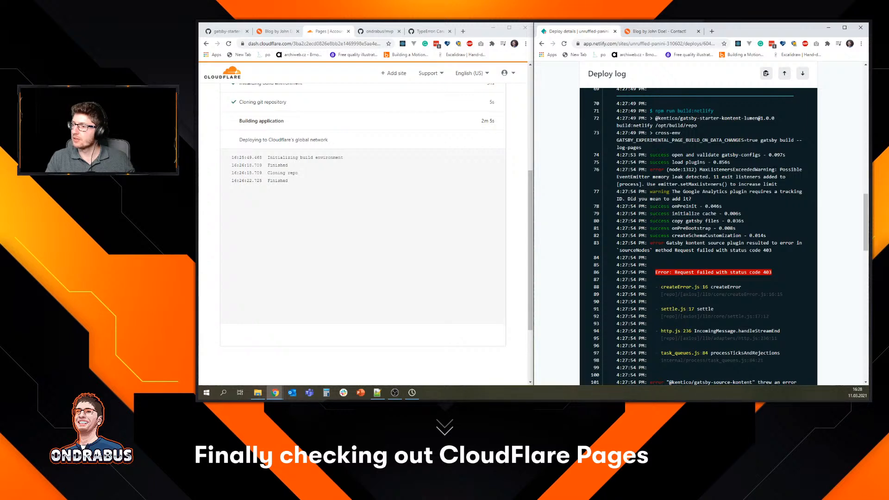
Copy MaxListenersExceededWarning from the Netlify deploy log and search Google for it in a new tab.
drag(699, 170, 779, 169)
key(ctrl+c)
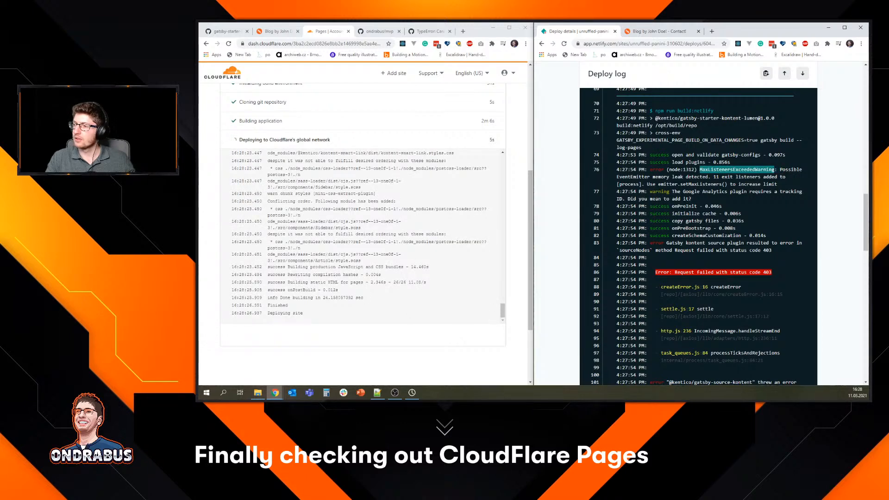
click(713, 32)
key(ctrl+v)
key(Return)
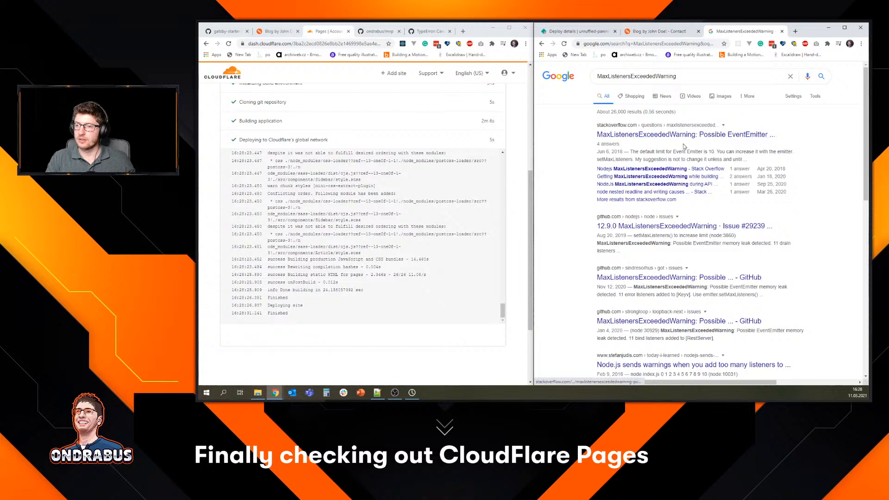
Open the Stack Overflow question about MaxListenersExceededWarning and read its problem description and code.
scroll(454, 265, up, 5)
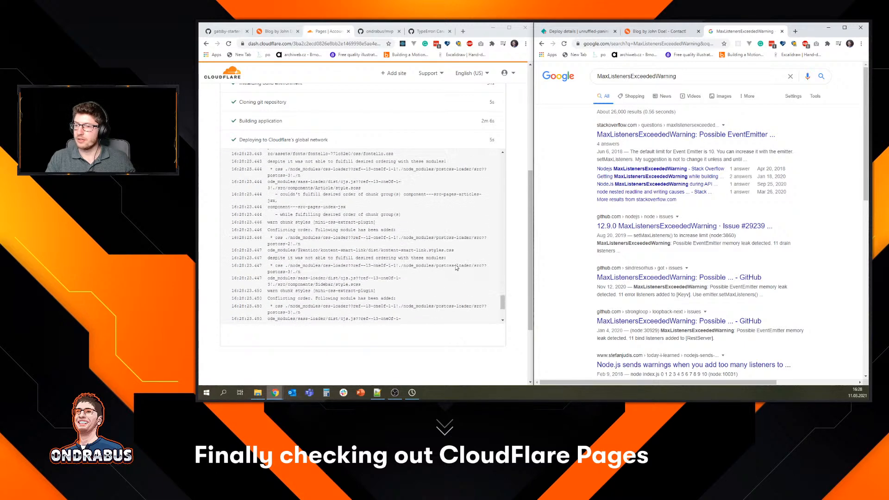
click(703, 134)
scroll(758, 178, down, 2)
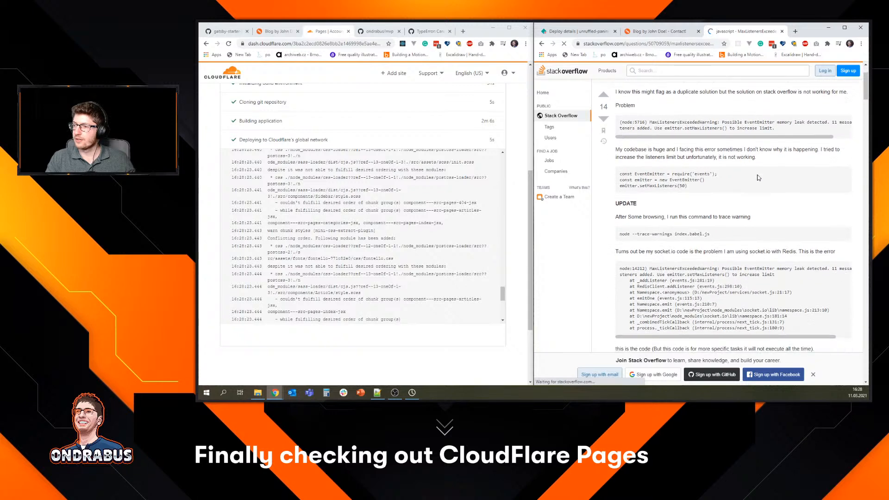
scroll(758, 178, down, 3)
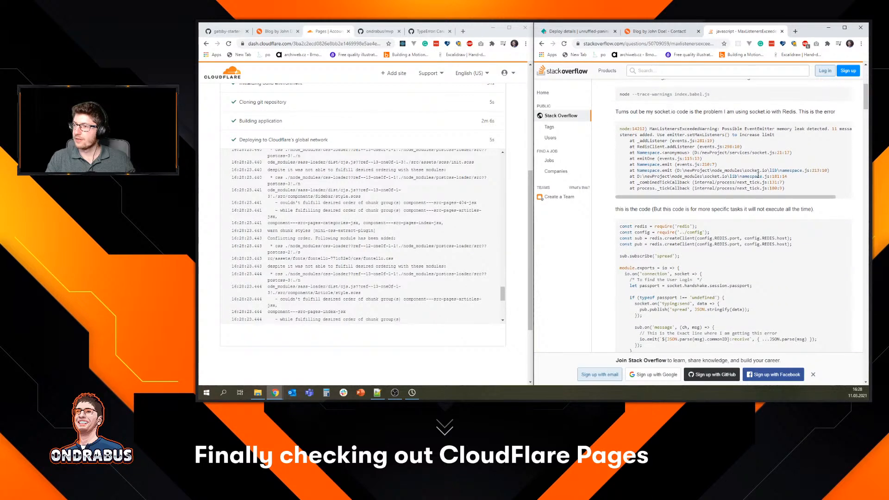
Read the answers to the Stack Overflow question on the listener warning and close the page.
scroll(758, 175, down, 3)
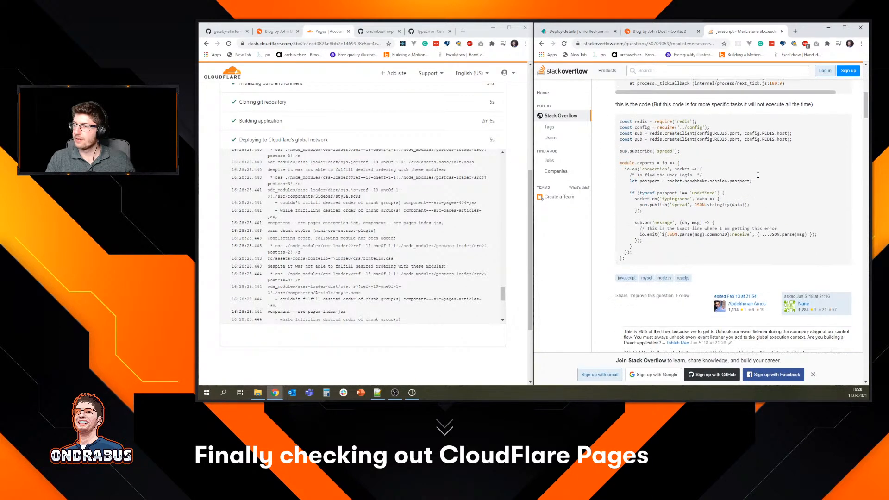
scroll(759, 175, down, 8)
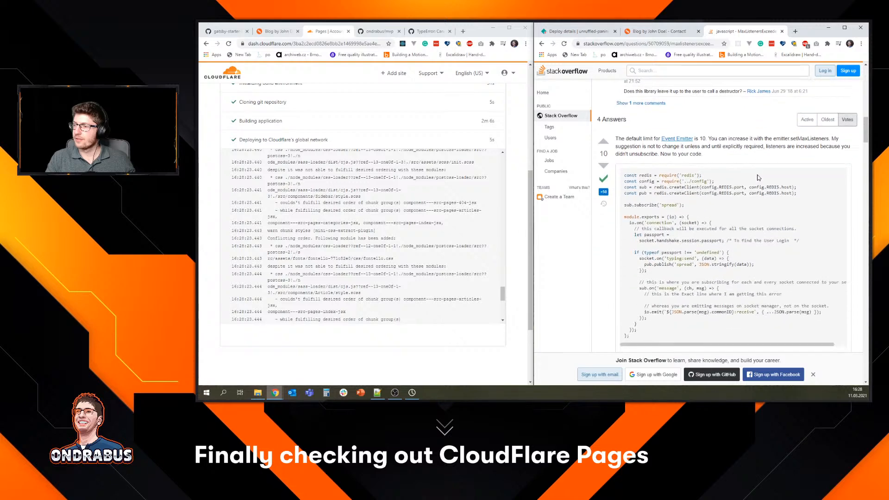
scroll(758, 178, down, 1)
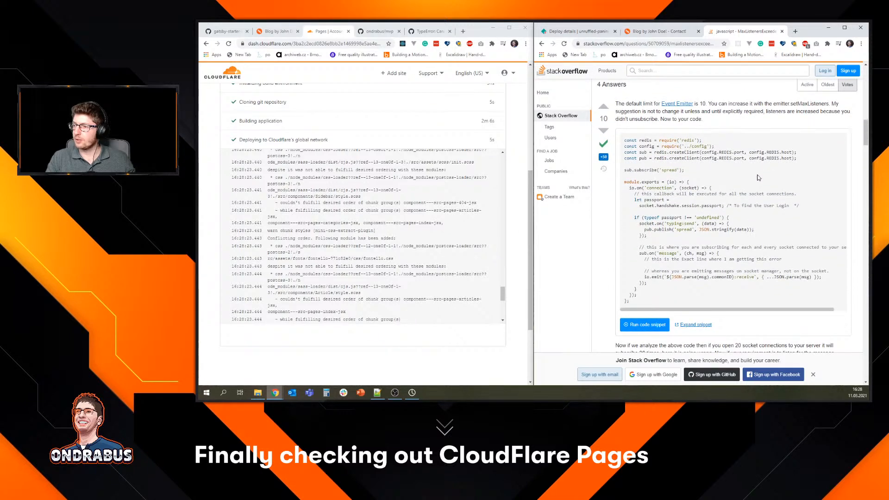
scroll(758, 177, down, 7)
scroll(759, 178, down, 6)
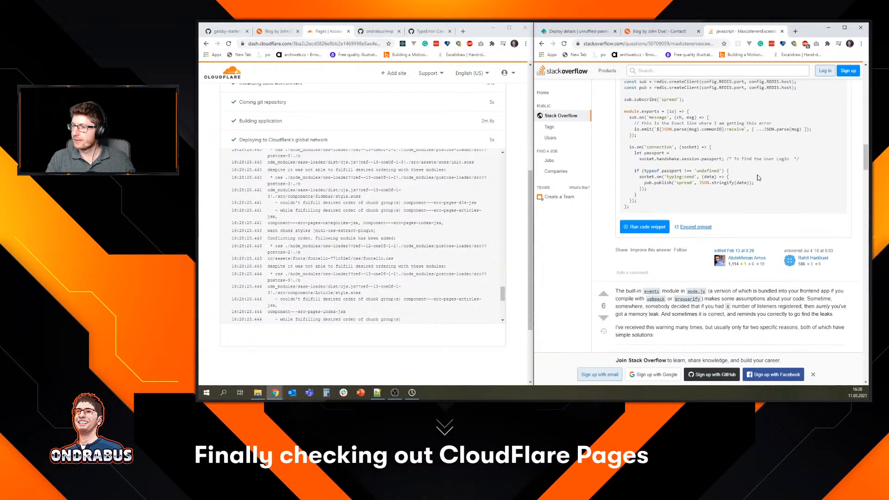
click(782, 31)
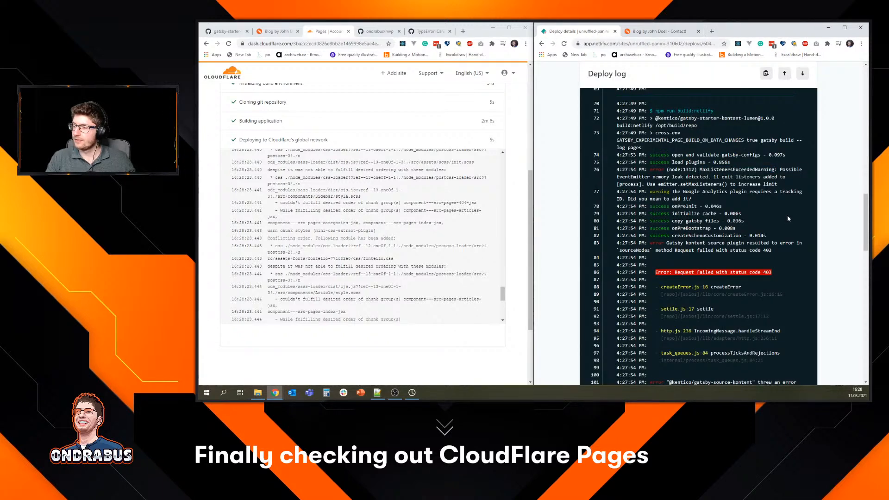
Review the Cloudflare Pages build log and its chunk style warnings, ending at the deployment details.
scroll(426, 276, up, 5)
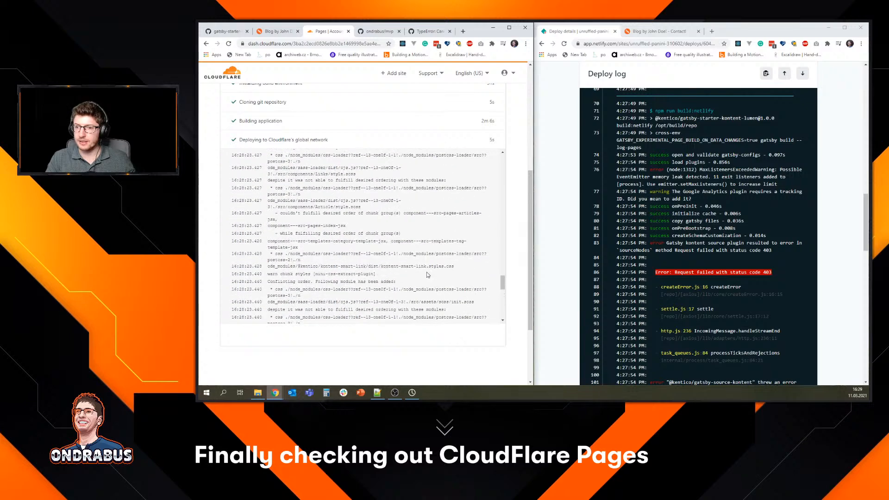
scroll(481, 257, up, 3)
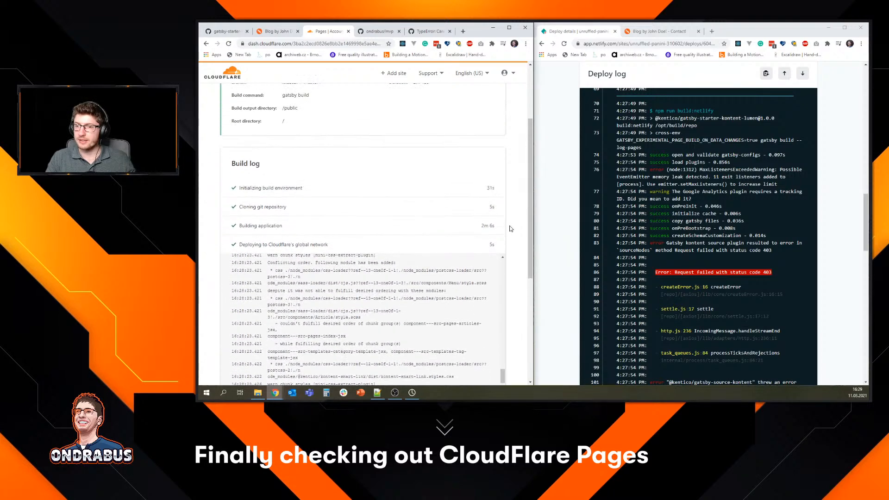
scroll(482, 257, down, 3)
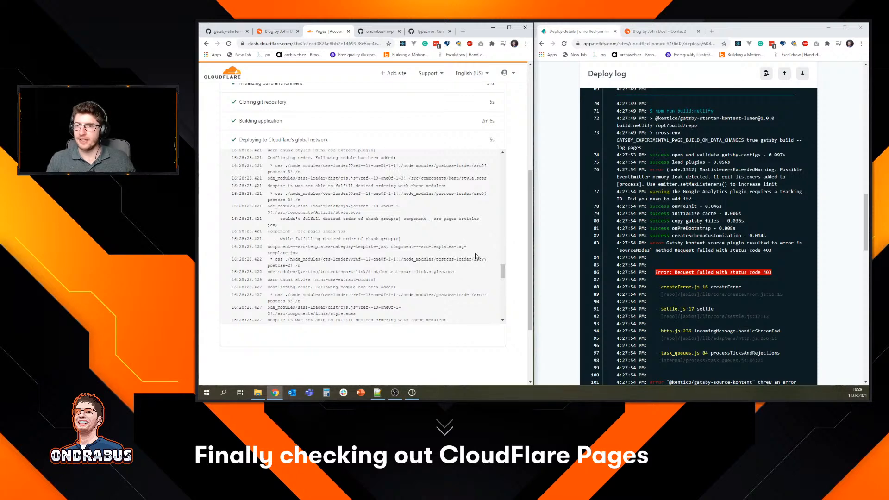
scroll(476, 256, down, 5)
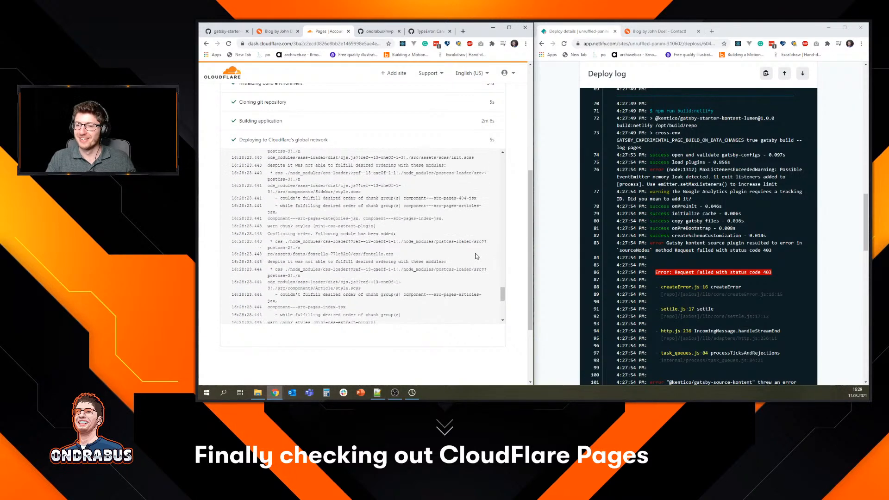
scroll(515, 282, up, 10)
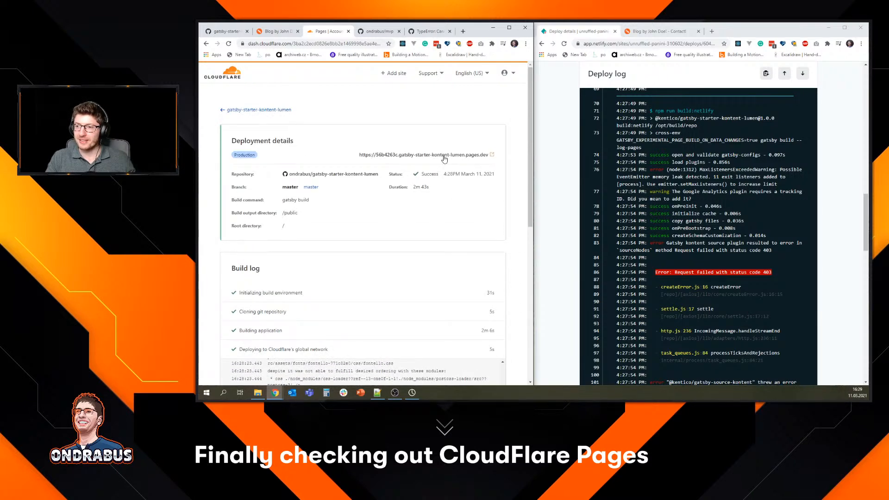
Open the deployed Cloudflare Pages site and inspect the pages.dev domain in its address.
click(444, 158)
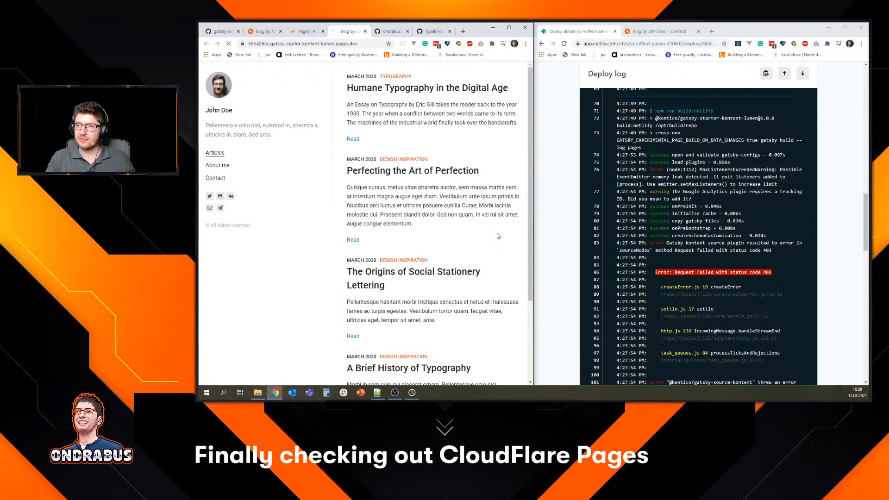
click(359, 43)
click(348, 43)
drag(347, 44, 365, 44)
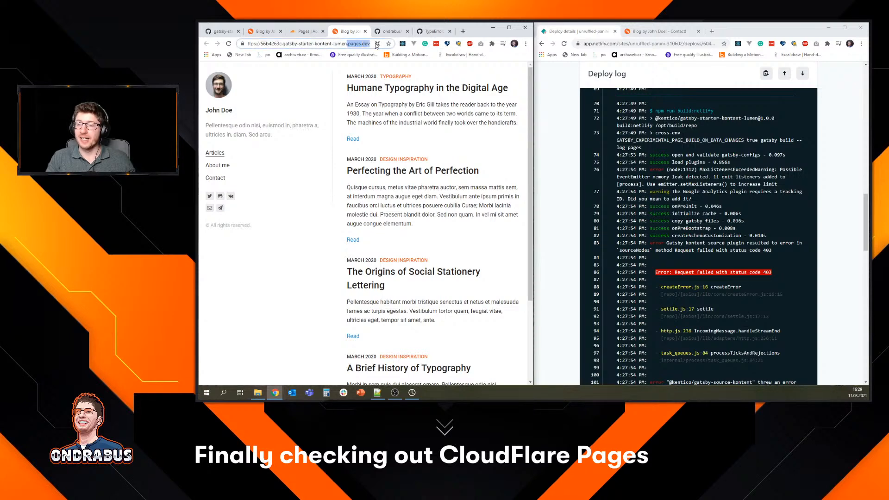
click(366, 44)
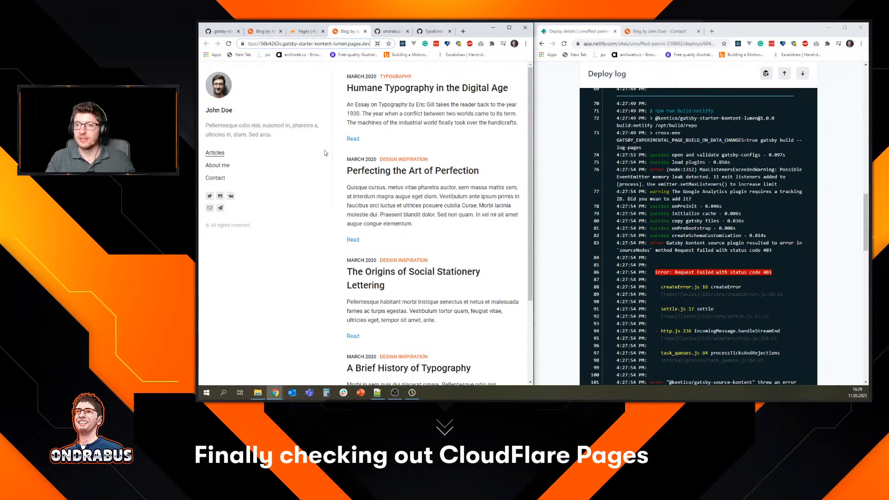
Check the deployed site's About me and Contact pages and the article Perfecting the Art of Perfection, then return to all articles.
click(217, 165)
click(221, 179)
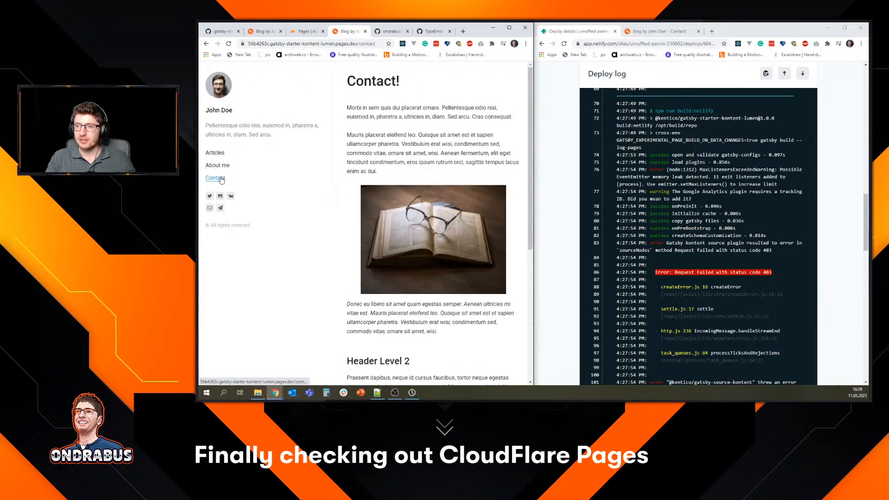
click(215, 153)
click(425, 175)
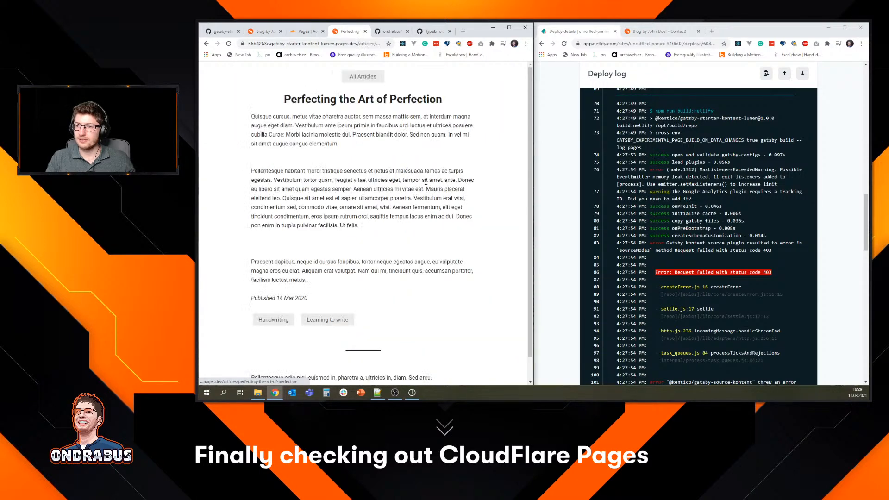
scroll(440, 213, down, 5)
scroll(401, 259, up, 5)
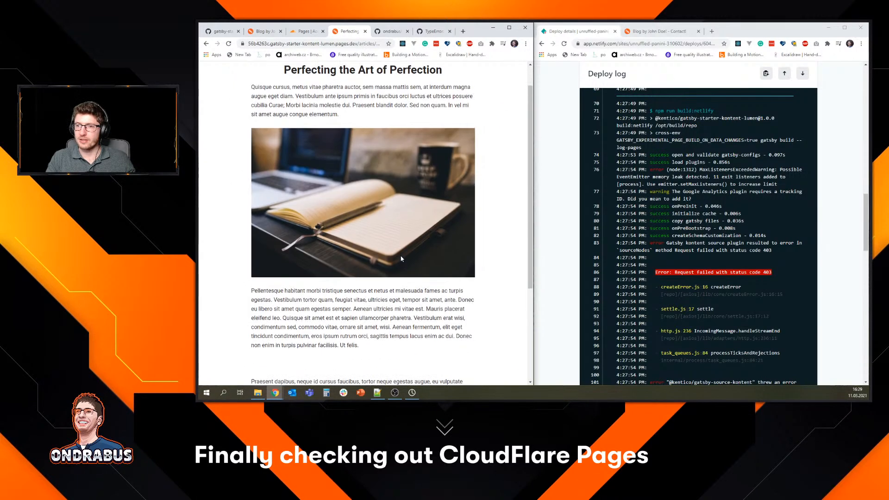
scroll(401, 259, up, 1)
click(363, 77)
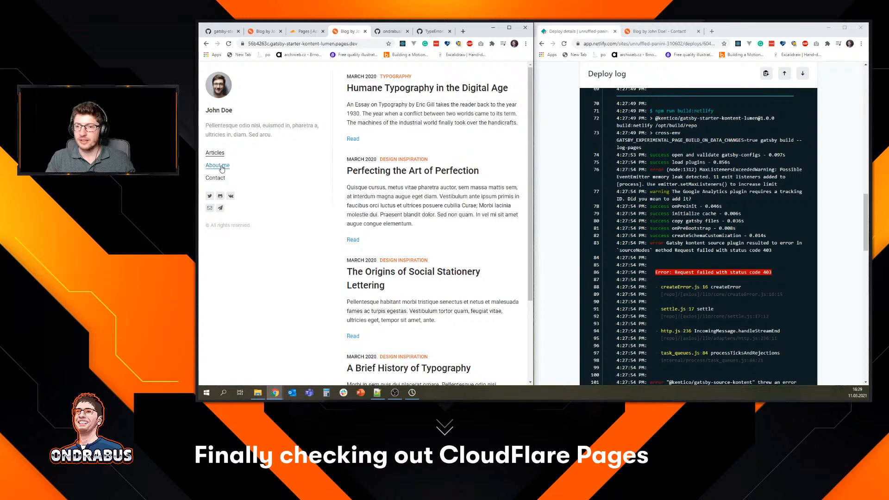
Check the Design Inspiration category, its article The Origins of Social Stationery Lettering, and the About me and Contact pages.
click(404, 160)
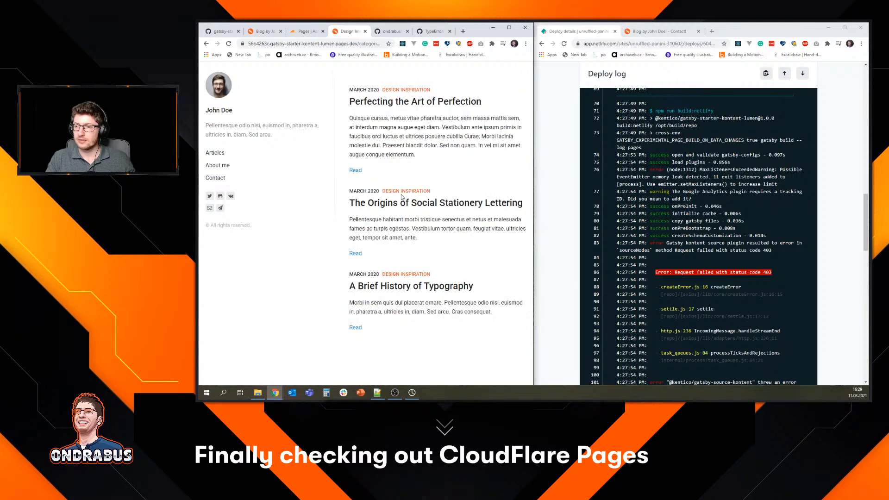
click(402, 203)
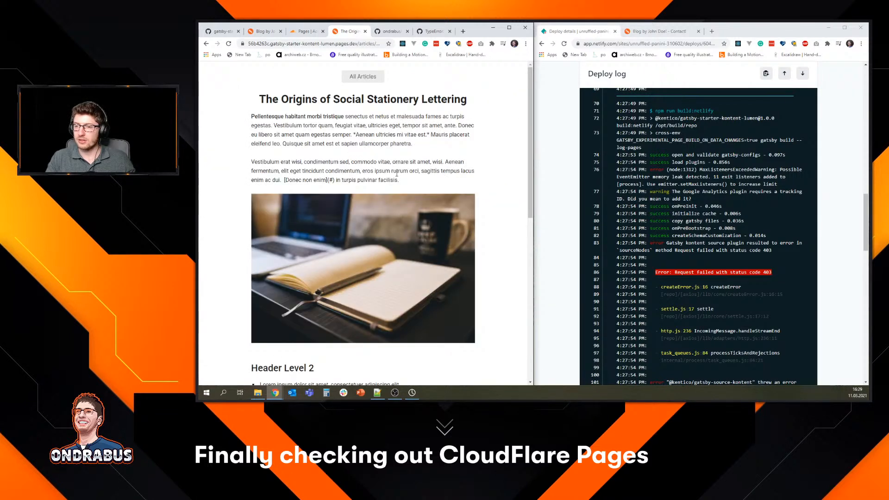
scroll(397, 173, down, 6)
scroll(385, 148, up, 6)
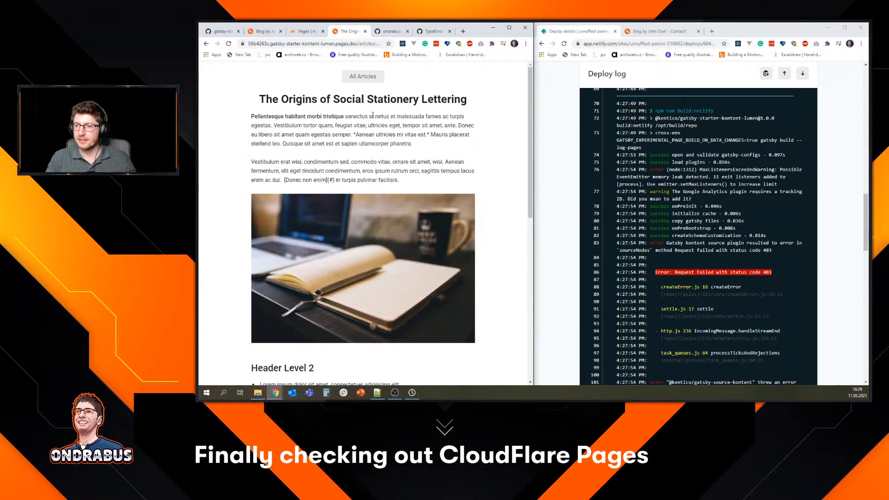
click(363, 76)
click(217, 166)
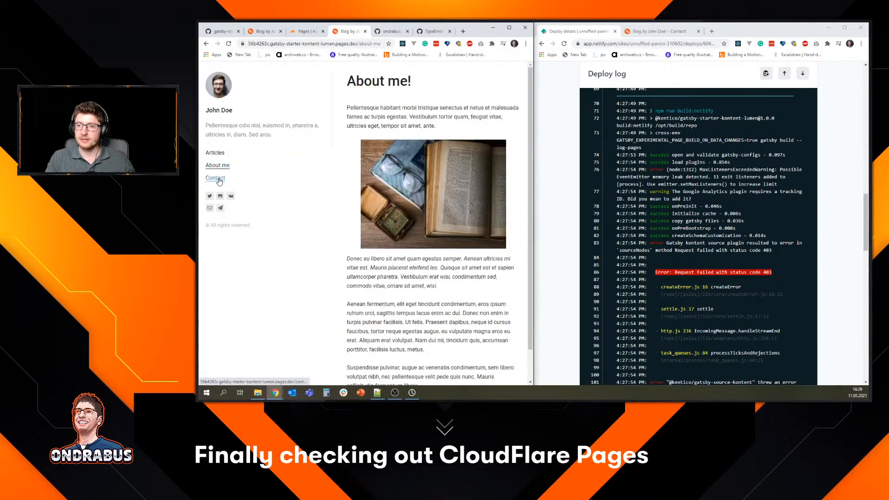
click(219, 180)
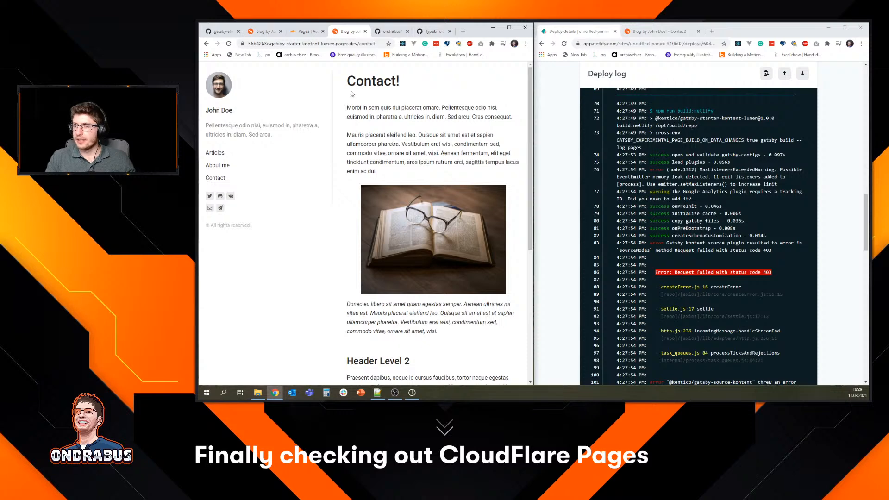
Examine the npm errors and the failed build:netlify command in the Netlify deploy log, ending at the deploy summary.
click(573, 90)
scroll(694, 222, down, 3)
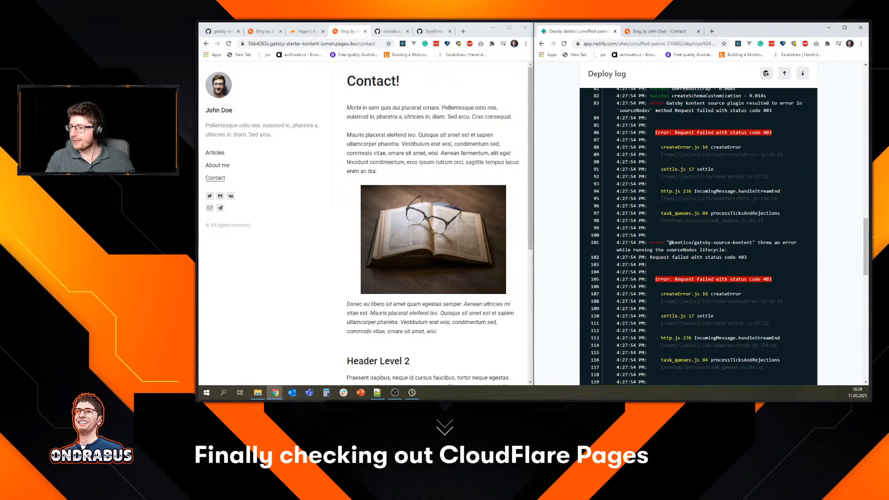
scroll(775, 182, down, 6)
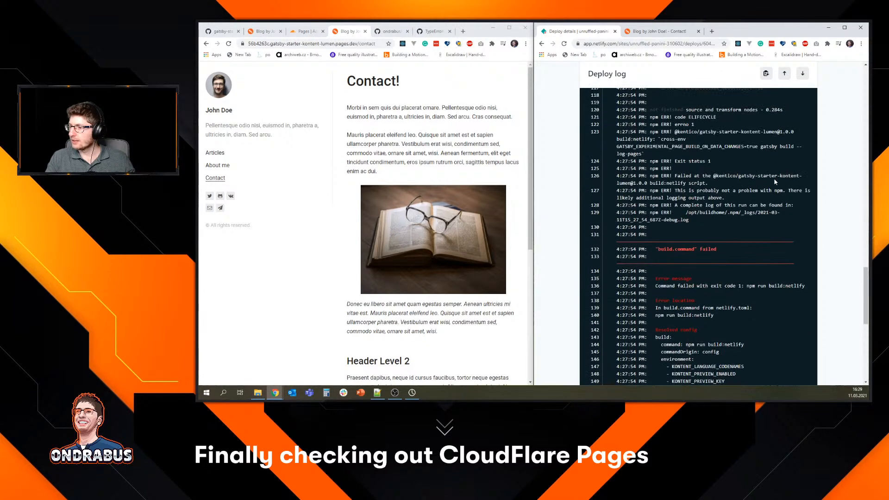
scroll(774, 181, up, 2)
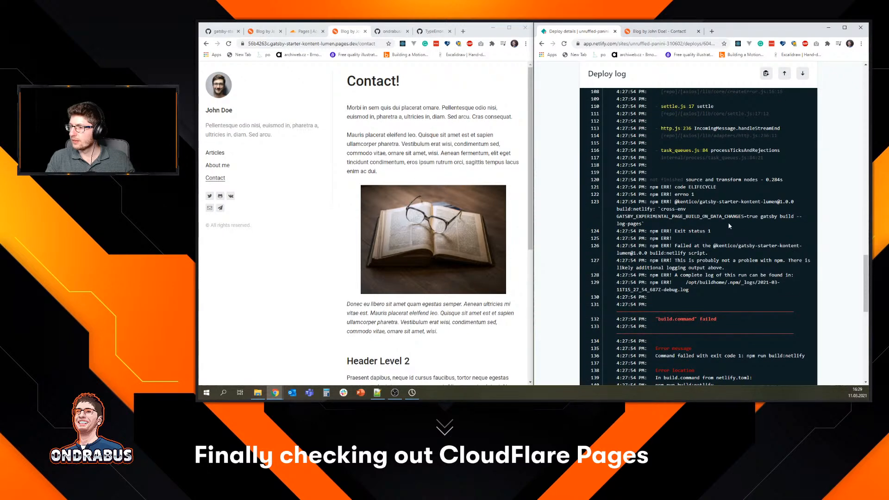
scroll(728, 229, down, 2)
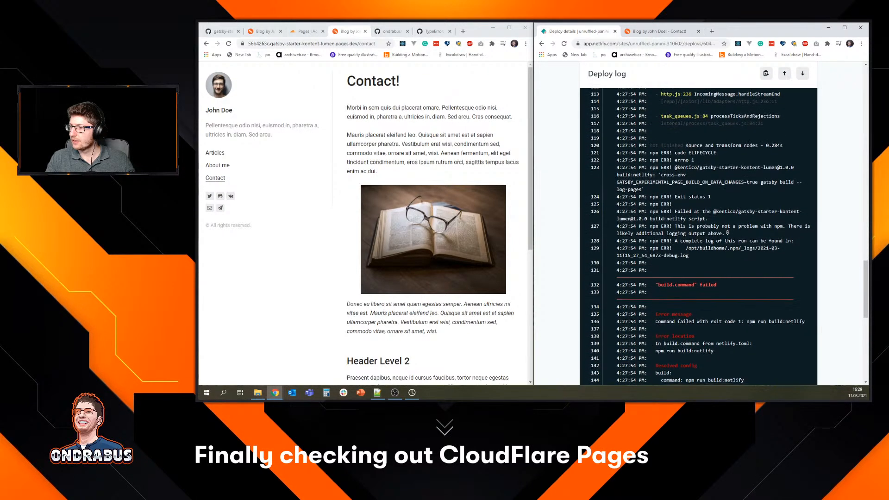
drag(617, 171, 677, 187)
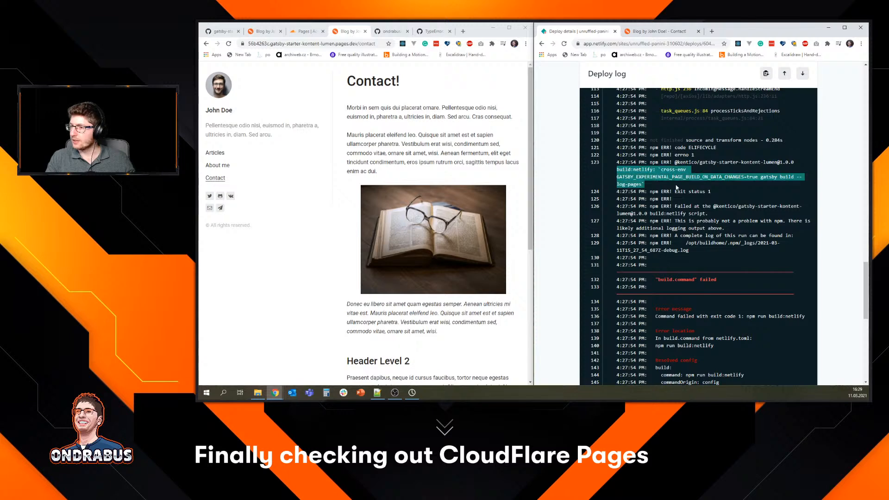
click(753, 292)
scroll(752, 292, up, 1)
scroll(752, 292, up, 3)
scroll(845, 297, up, 10)
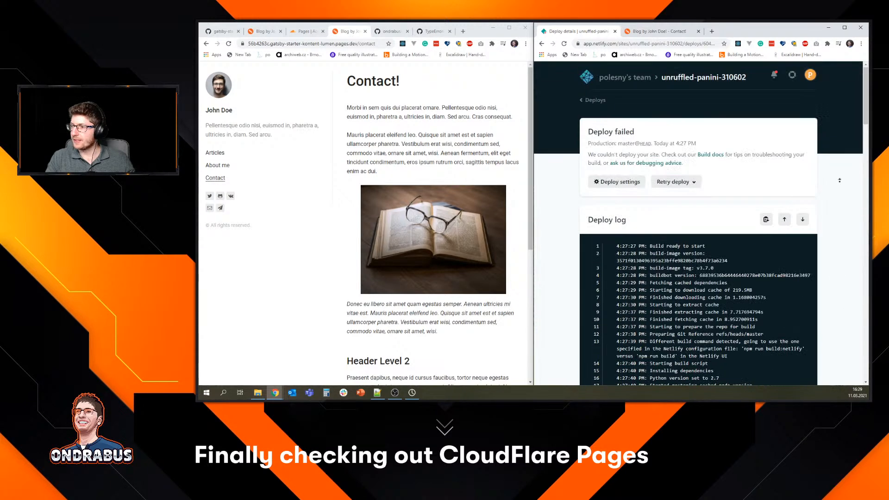
Open the Netlify deploy settings and check the build command under Continuous Deployment.
click(631, 185)
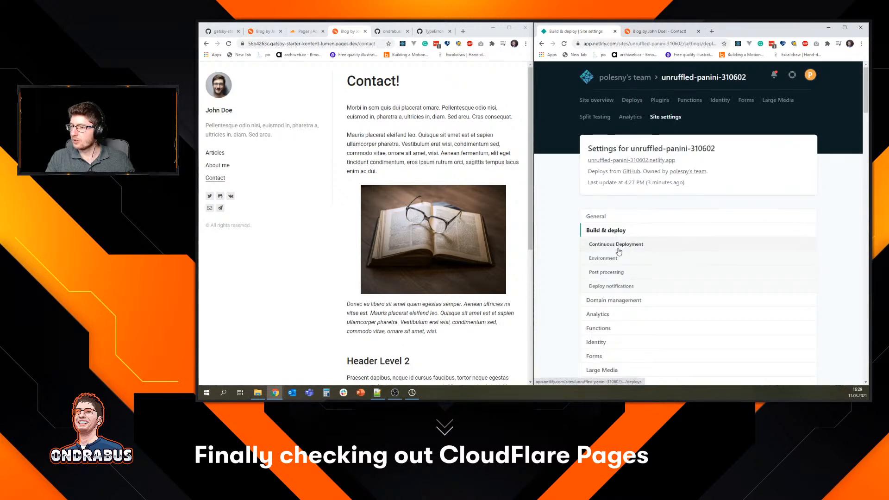
scroll(616, 249, down, 2)
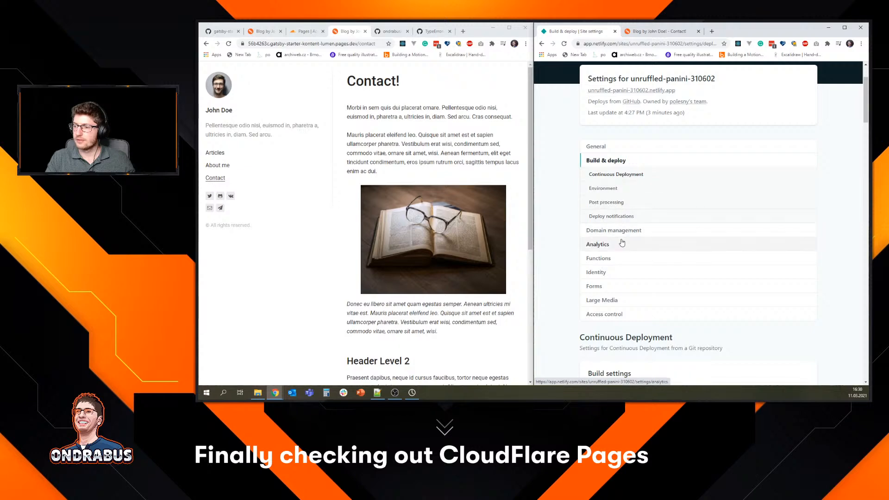
scroll(614, 160, up, 2)
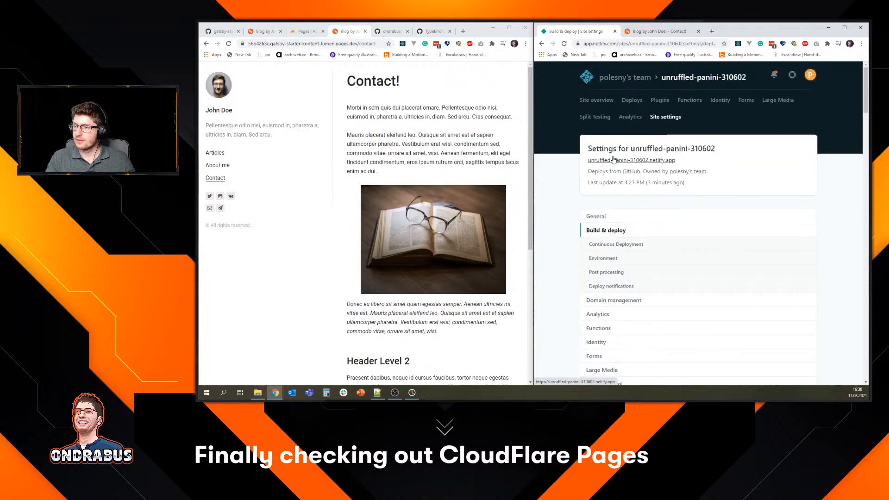
click(638, 258)
scroll(670, 207, up, 2)
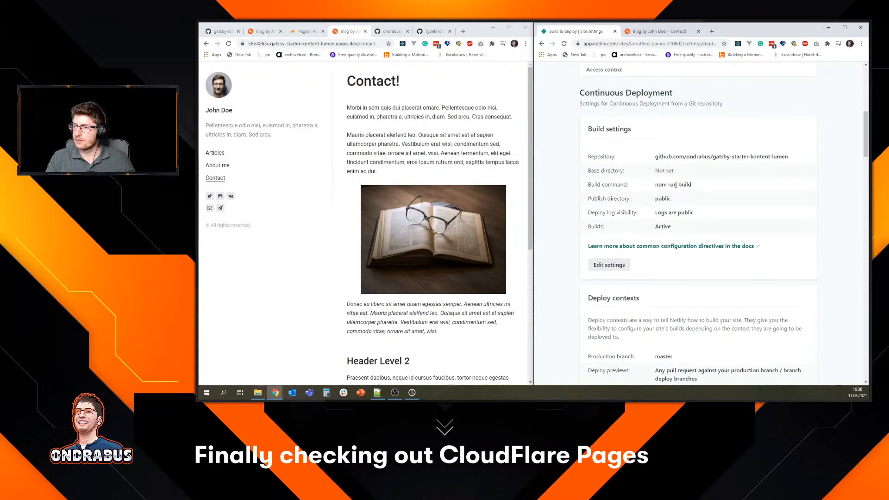
drag(699, 187, 638, 186)
click(707, 202)
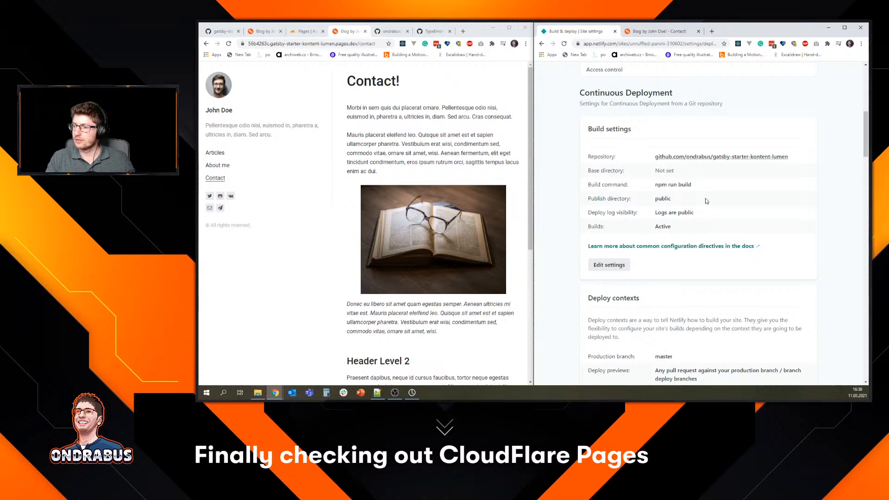
Change the Netlify build command to gatsby build in the build settings and save the settings.
click(621, 265)
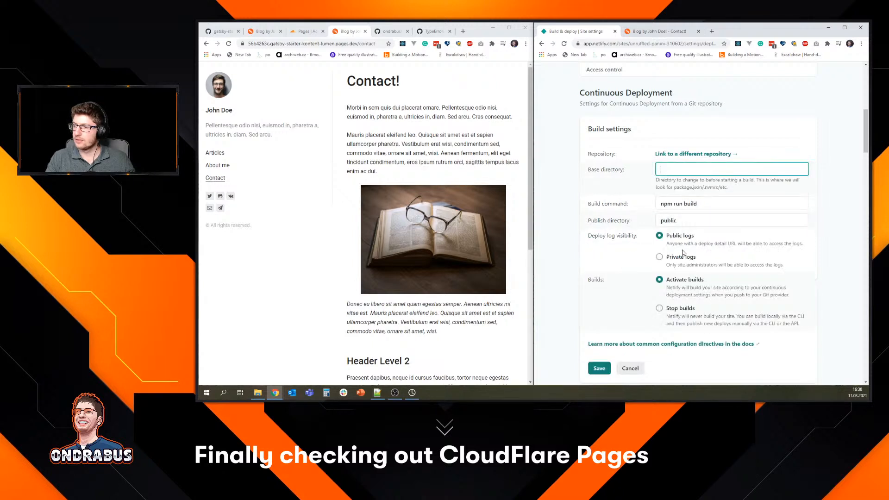
click(709, 206)
click(838, 220)
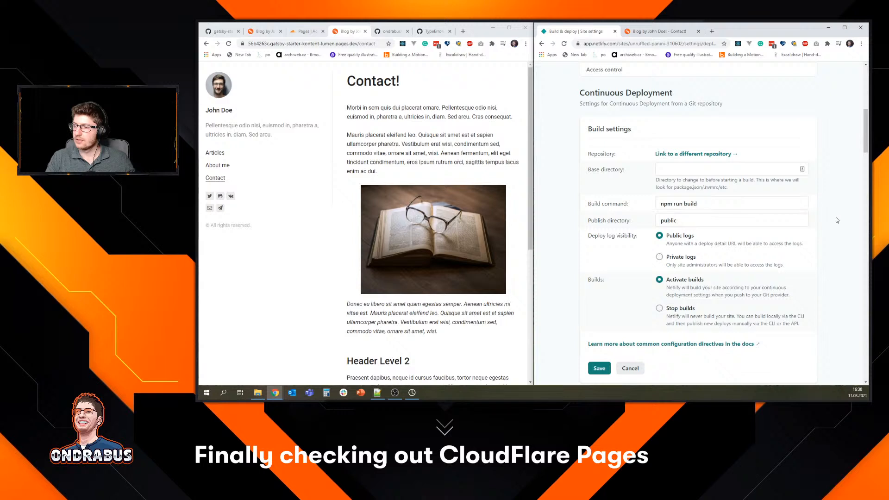
scroll(837, 220, down, 2)
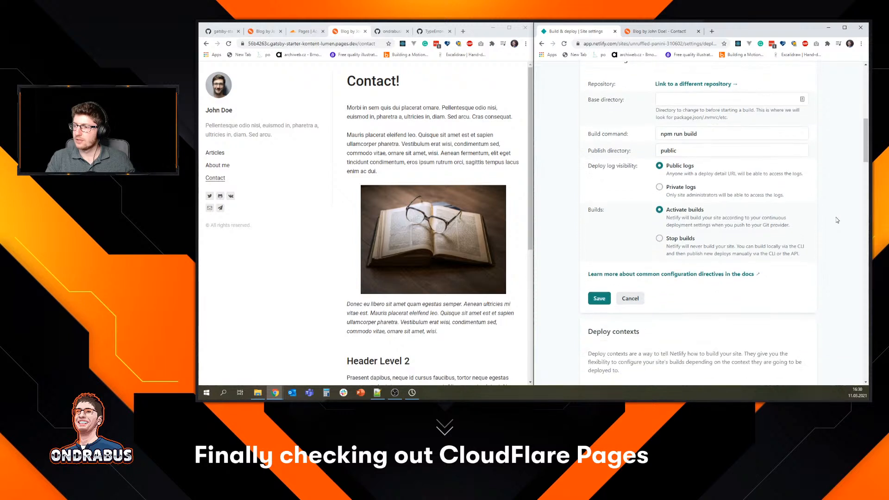
triple_click(719, 134)
text(gatsby de)
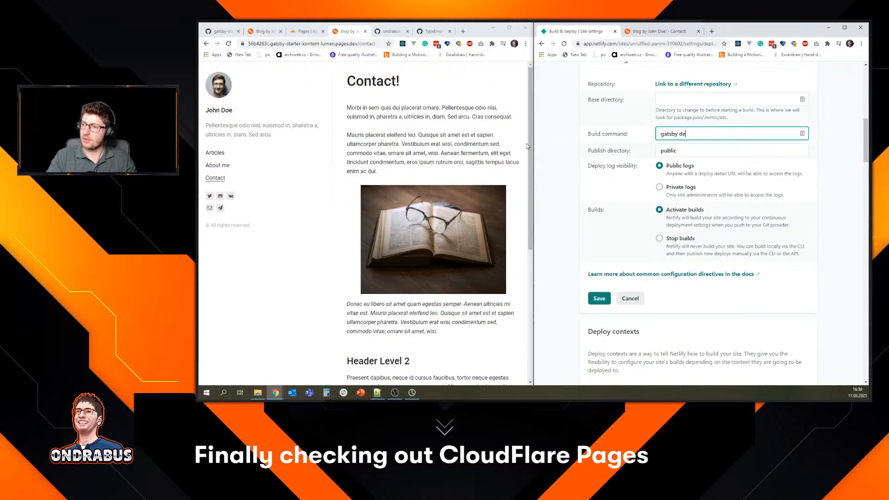
key(BackSpace)
key(BackSpace)
text(build)
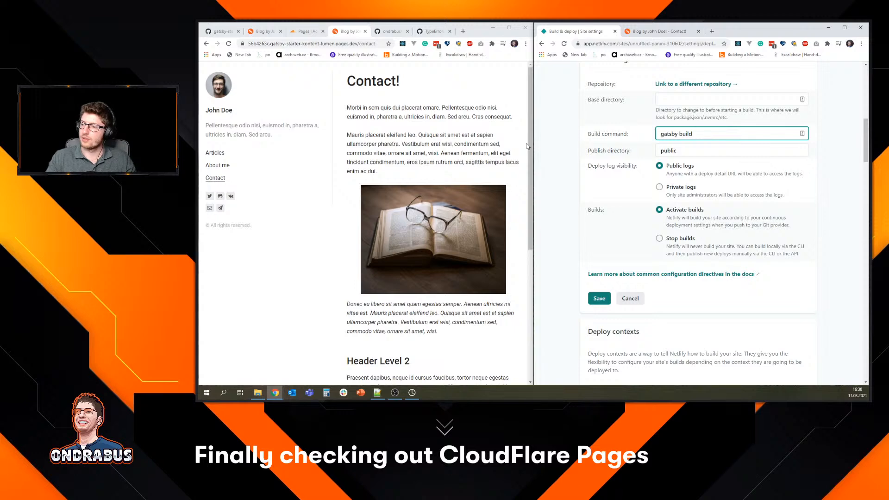
click(599, 298)
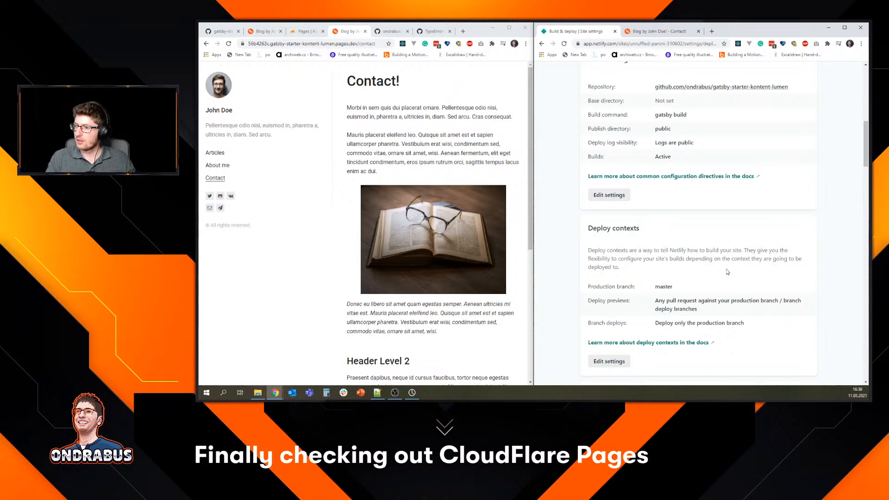
Open the site's list of deploys on Netlify and check the Trigger deploy options.
scroll(704, 259, up, 12)
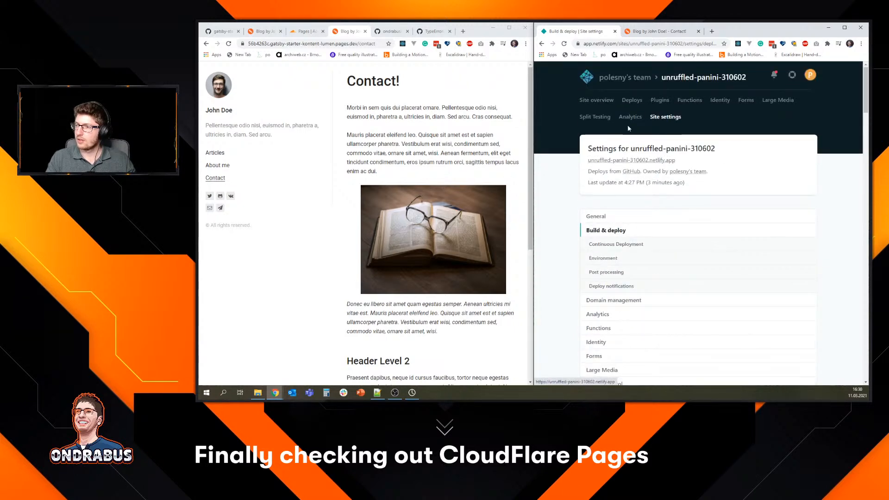
click(663, 105)
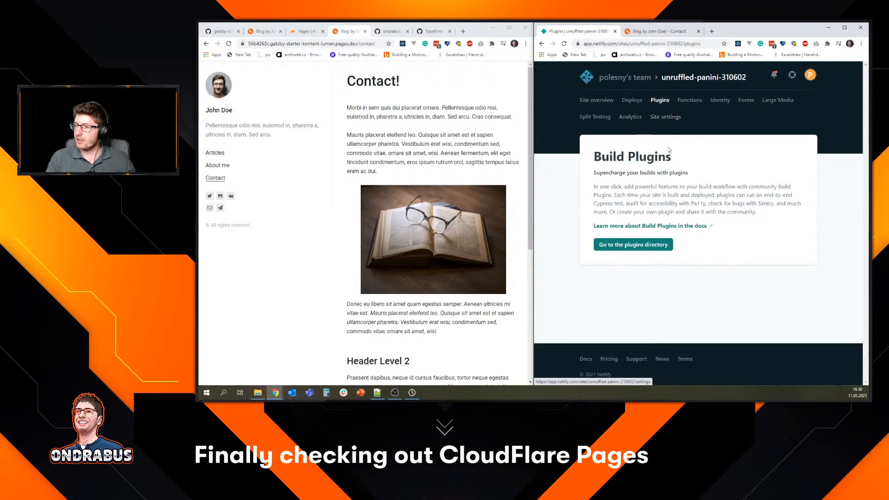
click(658, 117)
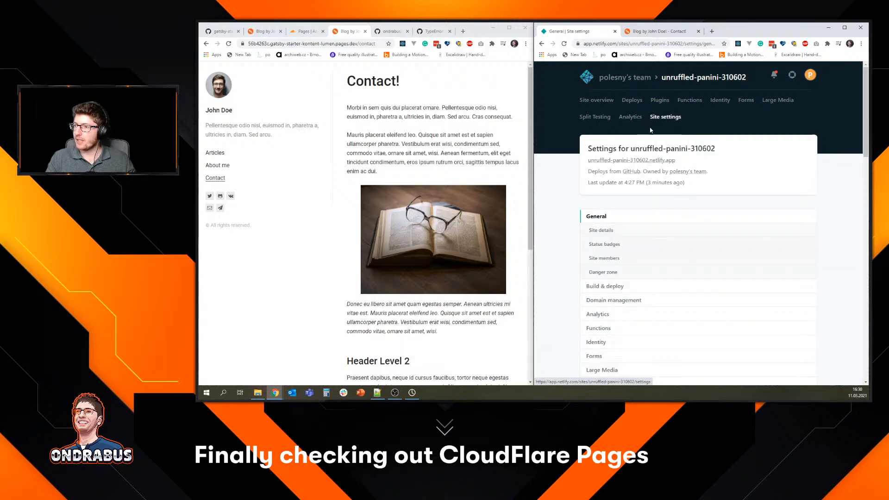
click(632, 101)
scroll(741, 229, down, 2)
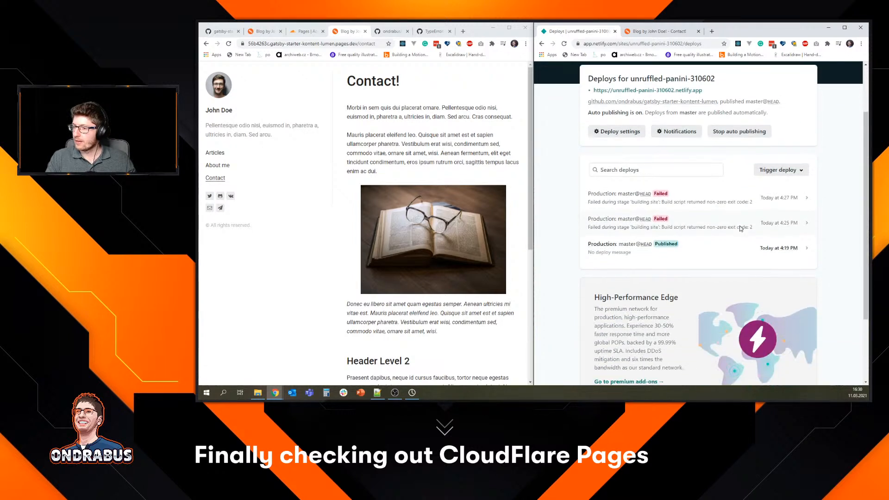
click(781, 171)
click(833, 166)
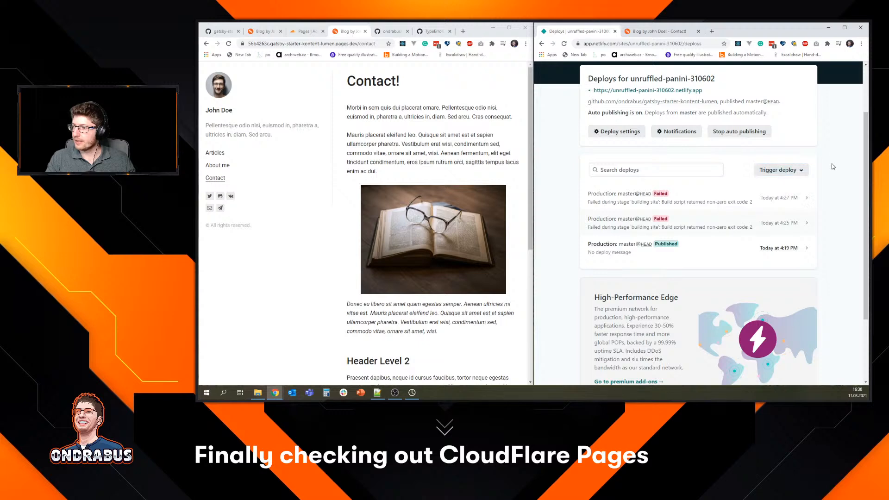
Open the failed 4:27 PM deploy and examine the build command message in its deploy log.
click(223, 31)
click(690, 202)
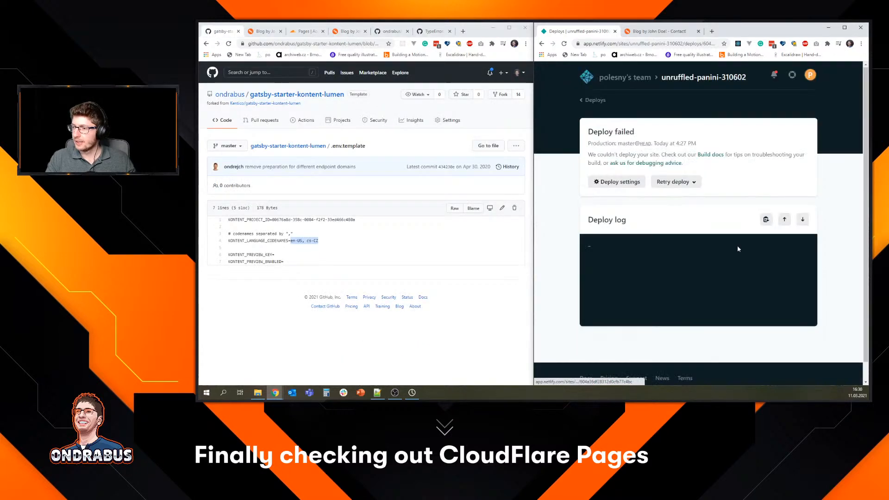
scroll(823, 251, down, 3)
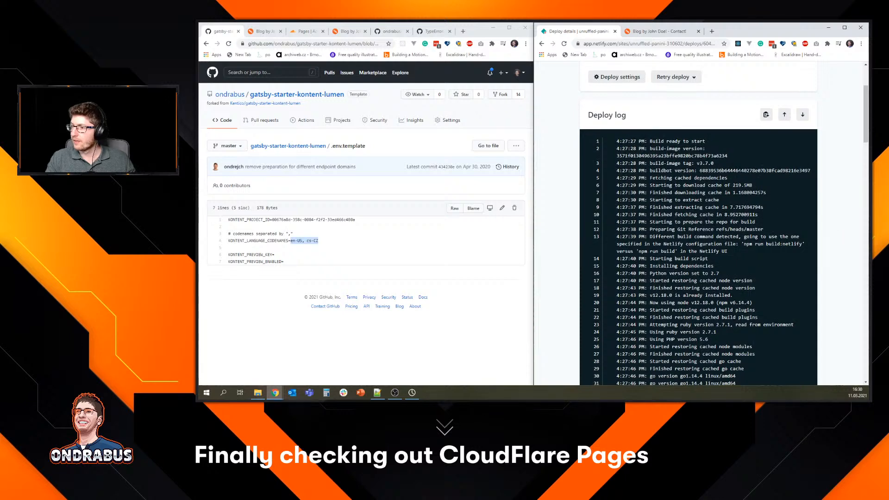
scroll(698, 241, down, 1)
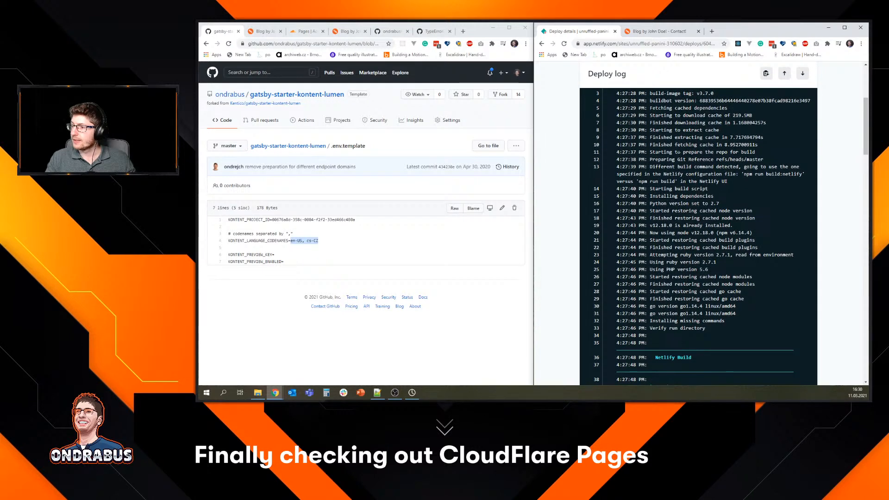
scroll(679, 158, down, 1)
drag(651, 131, 756, 149)
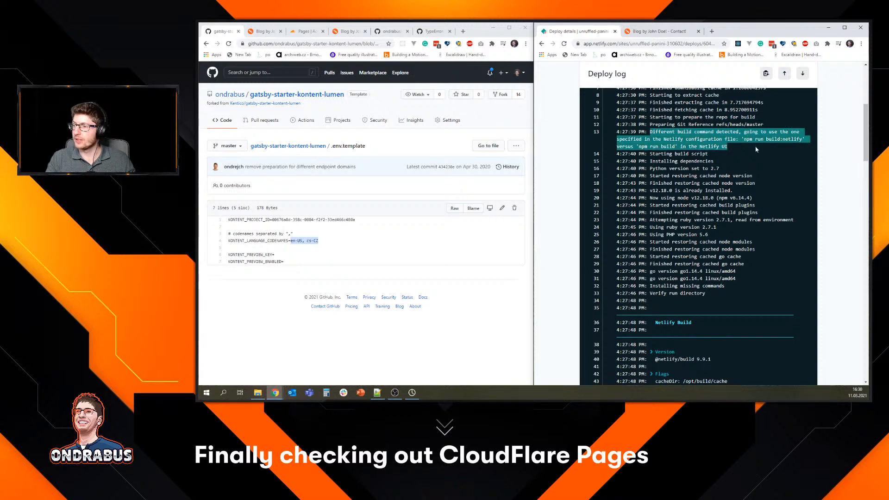
click(757, 150)
Open netlify.toml in the gatsby-starter-kontent-lumen repository on GitHub and examine its build configuration.
click(211, 34)
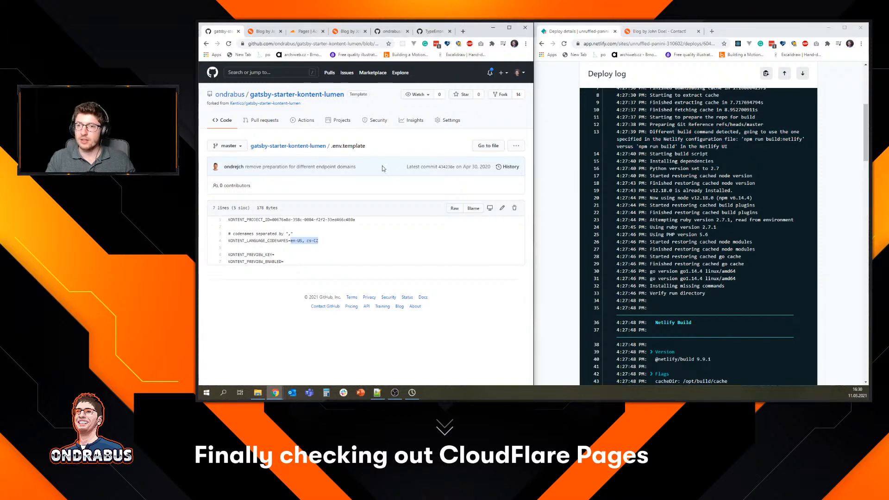
click(312, 146)
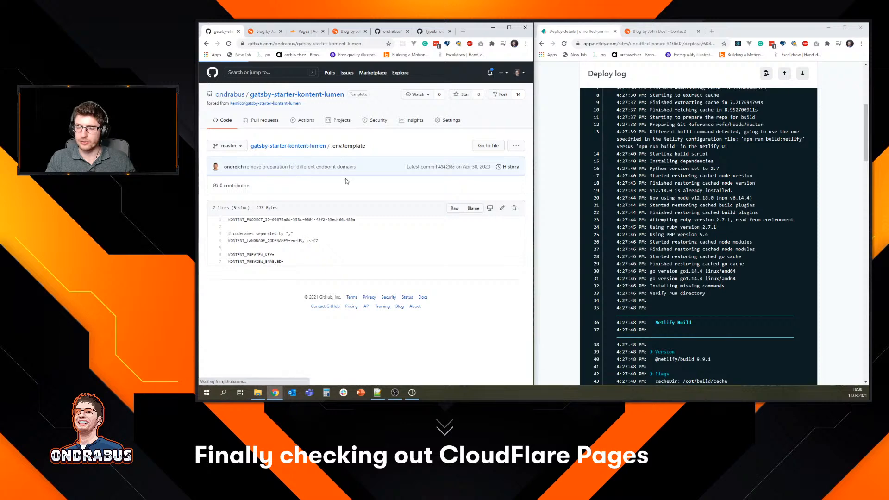
scroll(336, 212, down, 5)
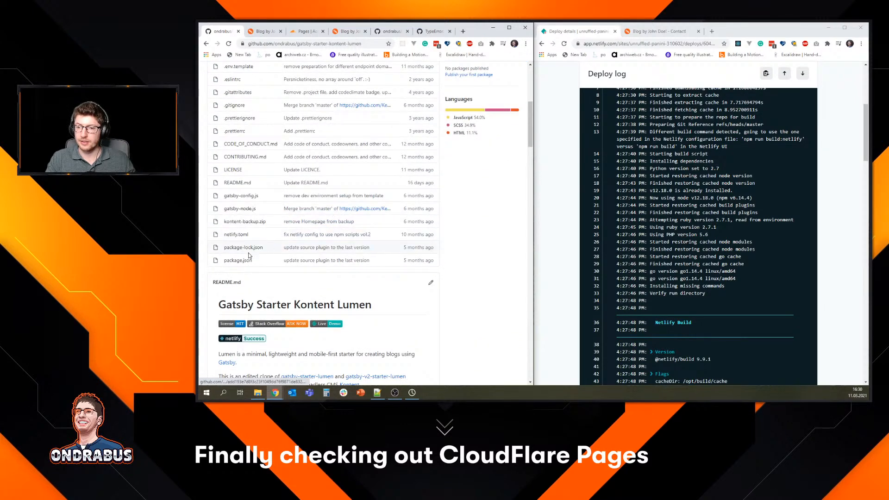
click(236, 235)
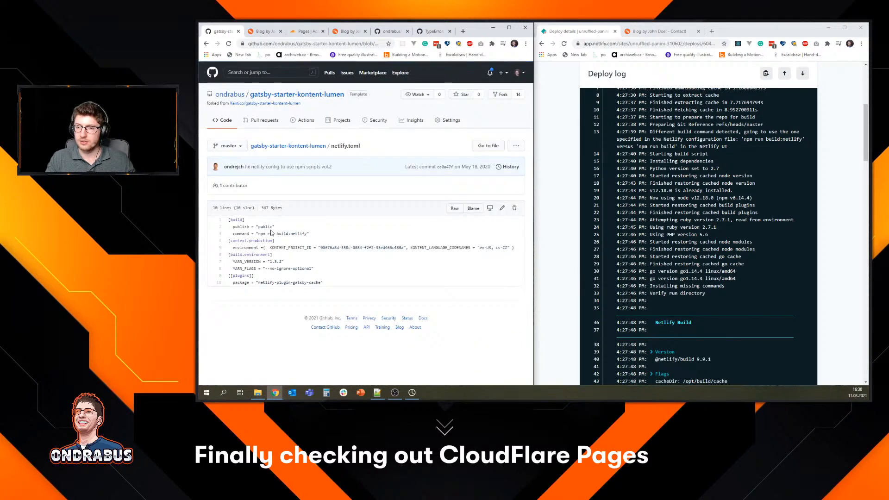
drag(228, 219, 354, 283)
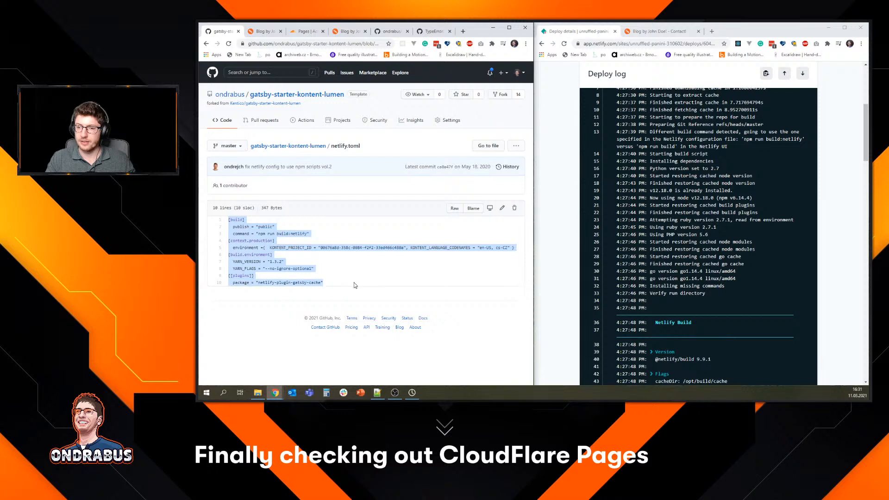
click(353, 283)
Delete the entire contents of netlify.toml and commit the change directly to the master branch.
click(502, 209)
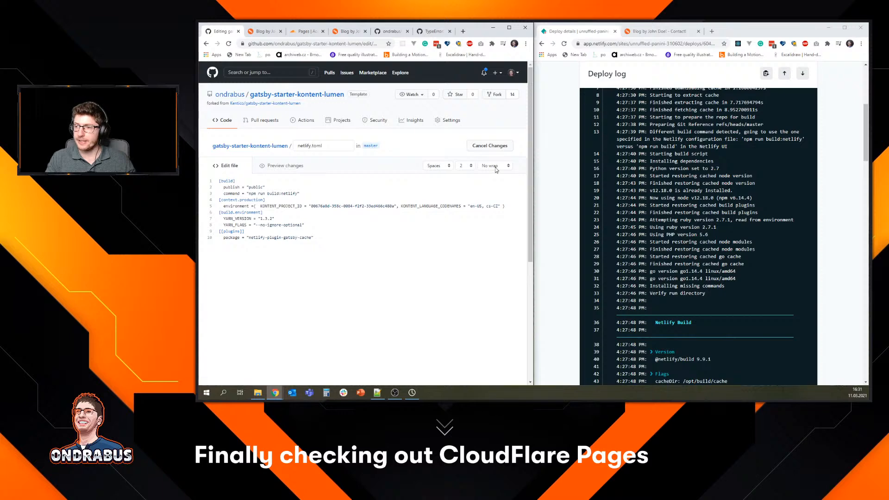
scroll(370, 198, down, 6)
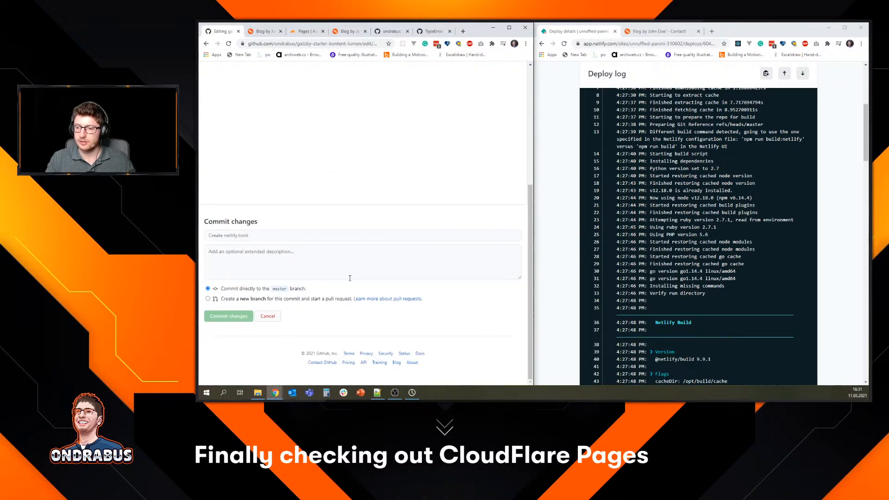
scroll(350, 277, up, 6)
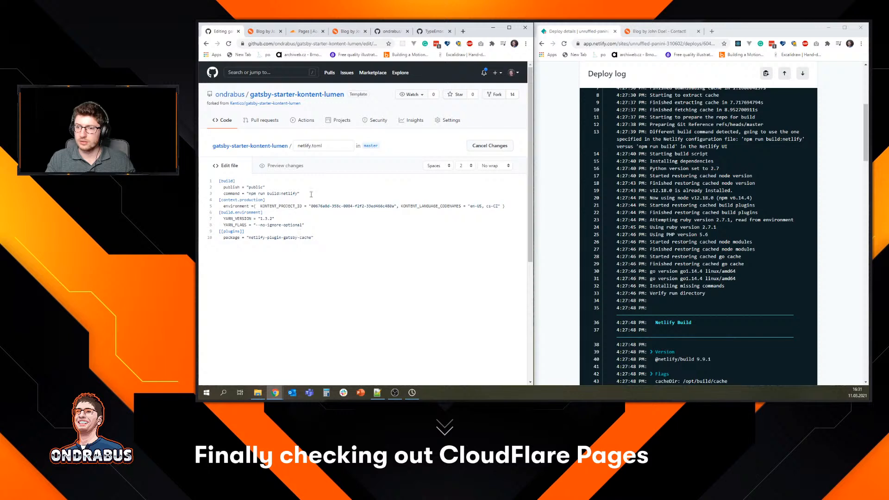
drag(315, 192, 201, 185)
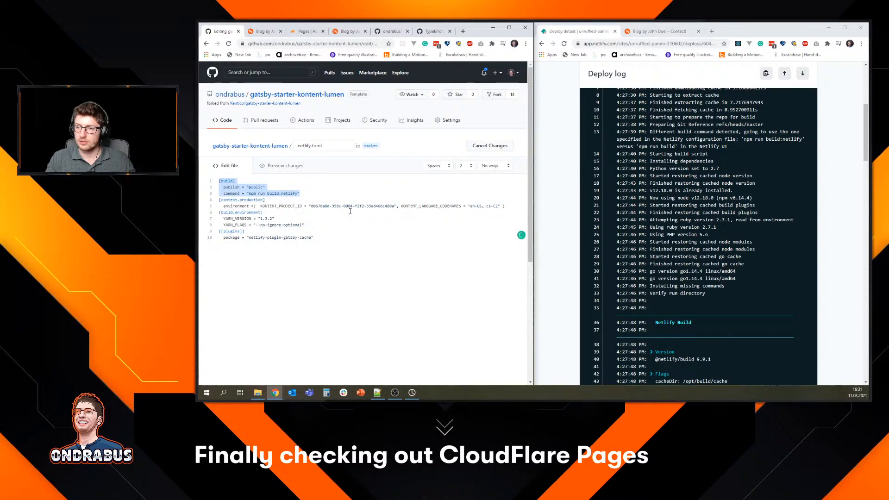
click(390, 207)
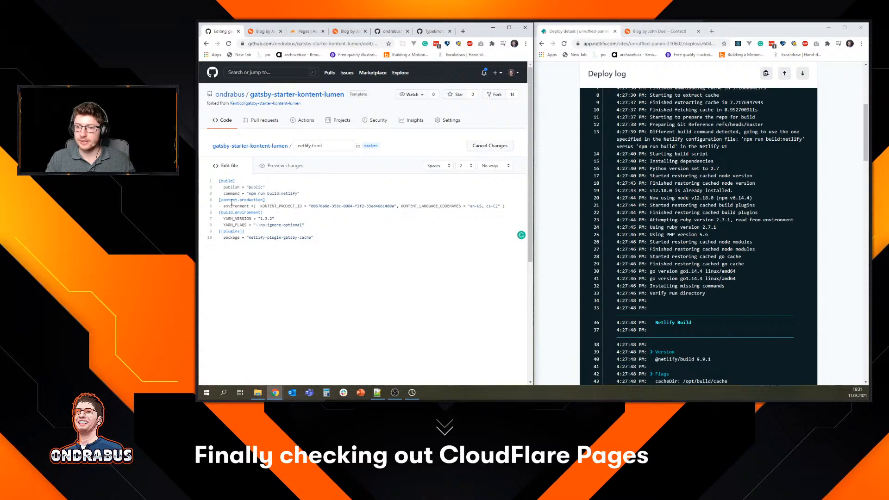
drag(484, 204, 217, 181)
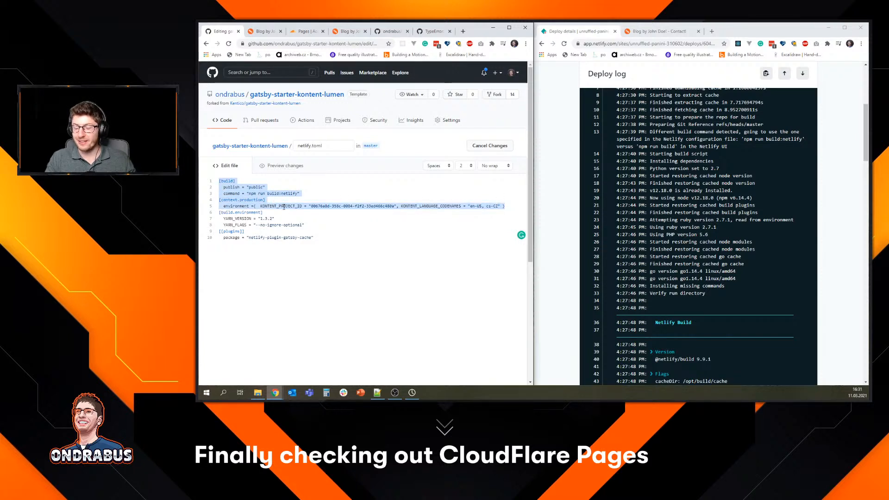
click(317, 226)
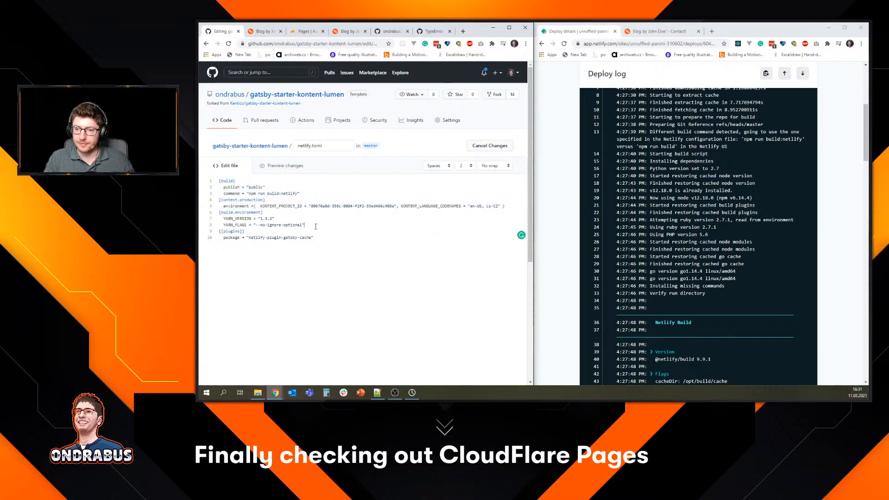
key(ctrl+a)
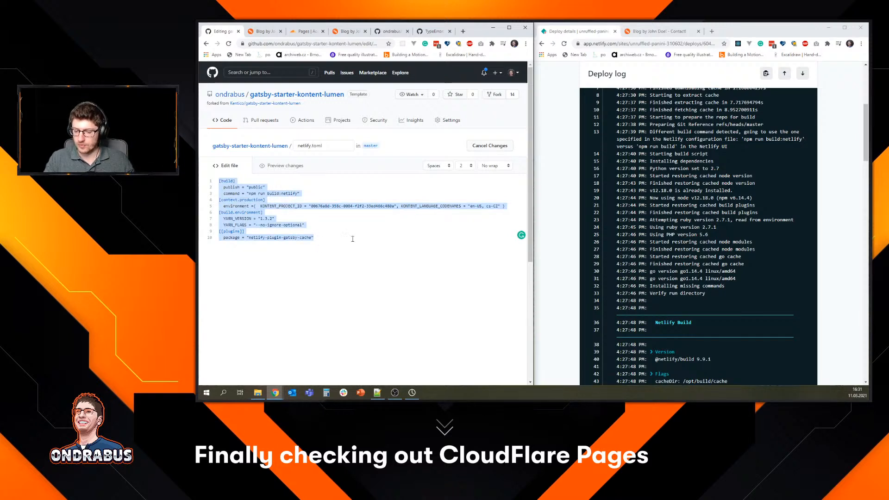
key(BackSpace)
scroll(357, 246, down, 6)
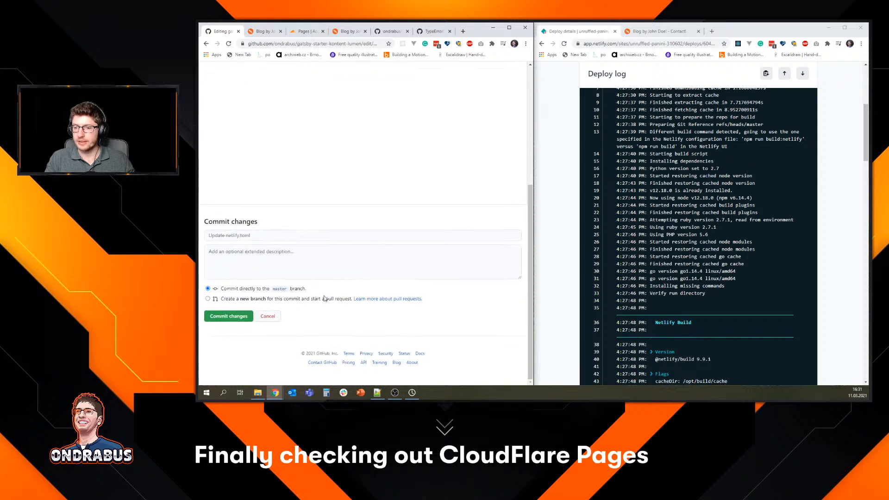
click(243, 317)
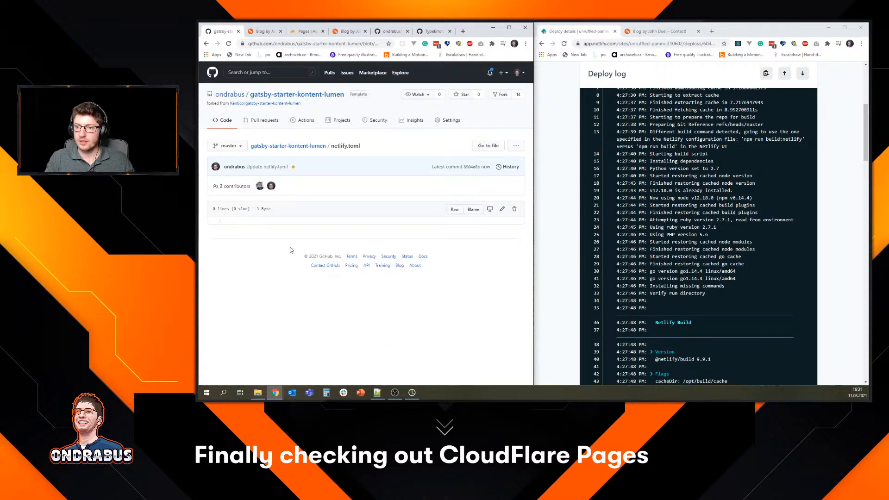
Return to the repository's root and look over the Add file and Code options and the file list.
click(308, 146)
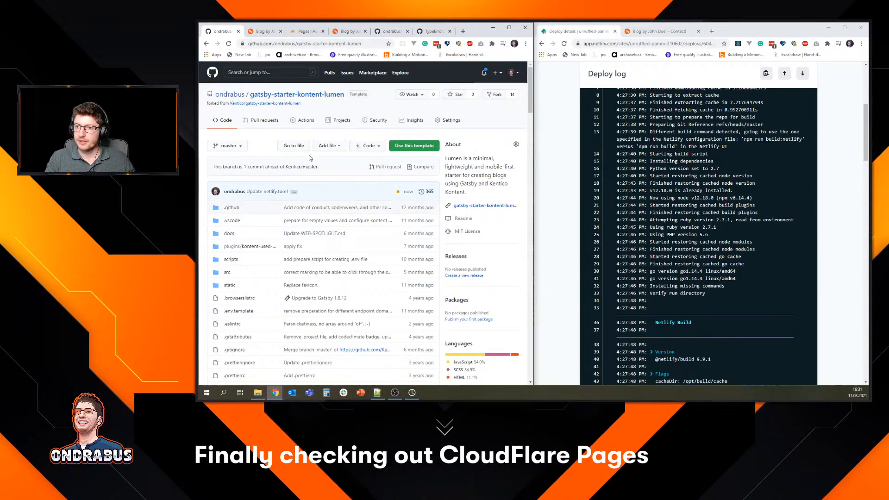
click(341, 147)
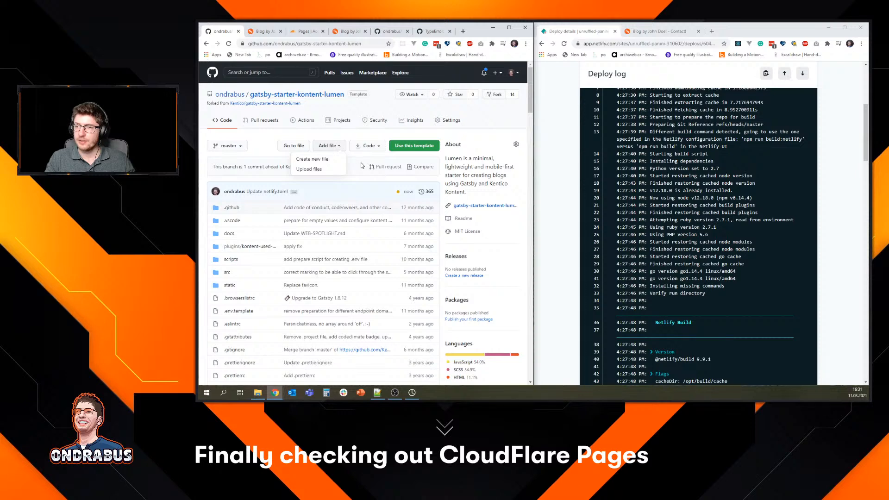
click(348, 149)
click(377, 150)
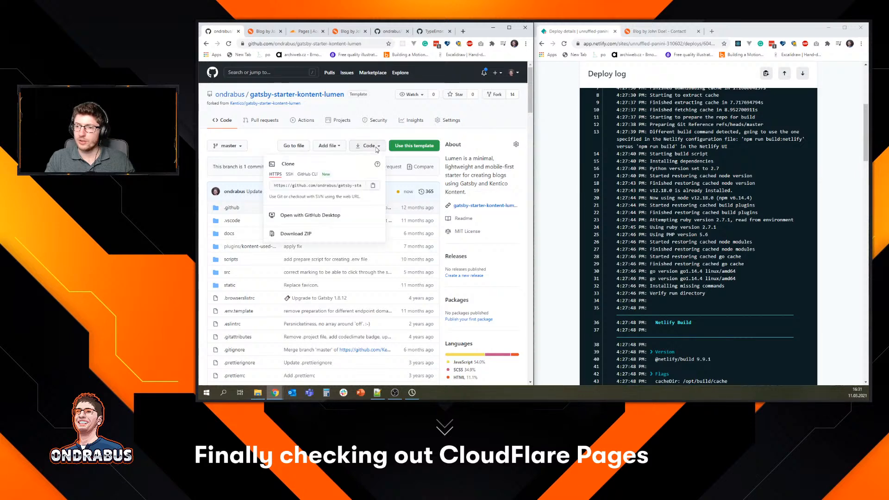
click(351, 137)
scroll(279, 152, down, 6)
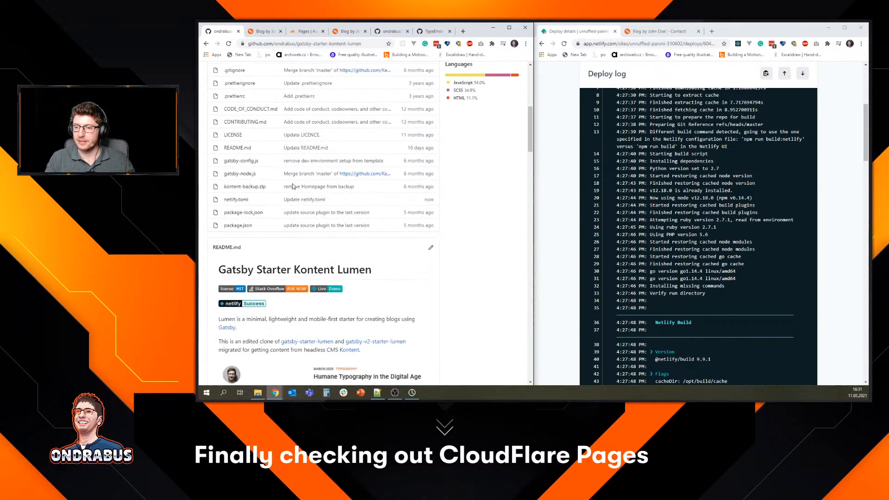
scroll(471, 229, up, 2)
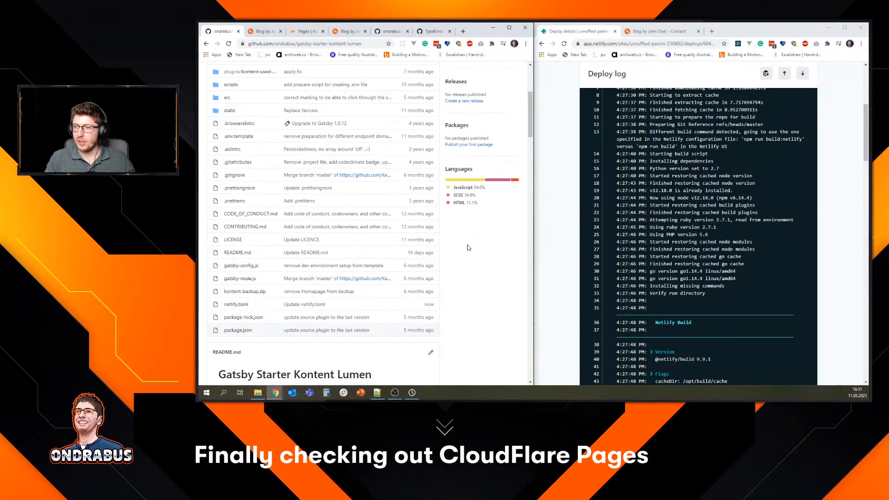
Return to the site's deploy list on Netlify and open the 4:31 PM production deploy that is building.
scroll(477, 284, up, 2)
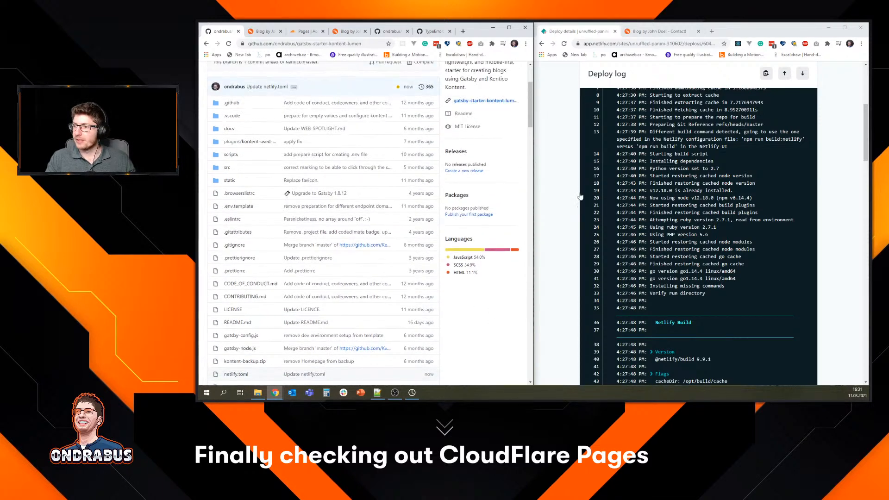
click(597, 183)
scroll(562, 214, up, 5)
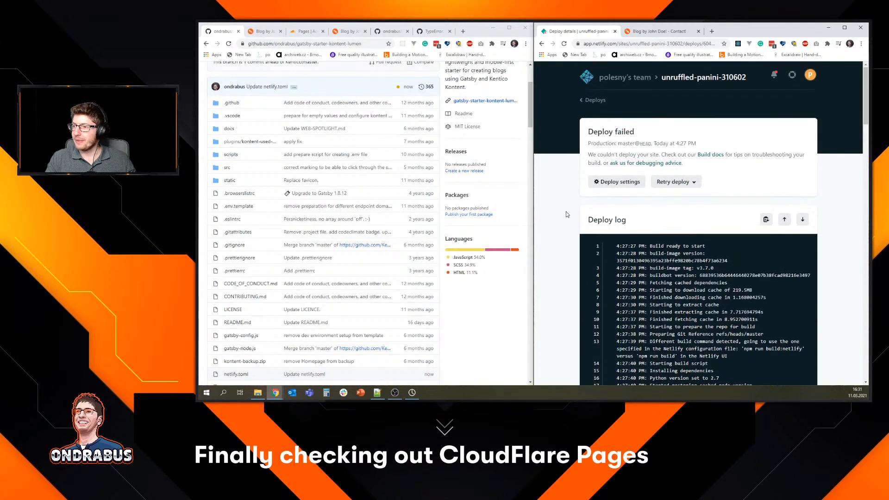
click(590, 106)
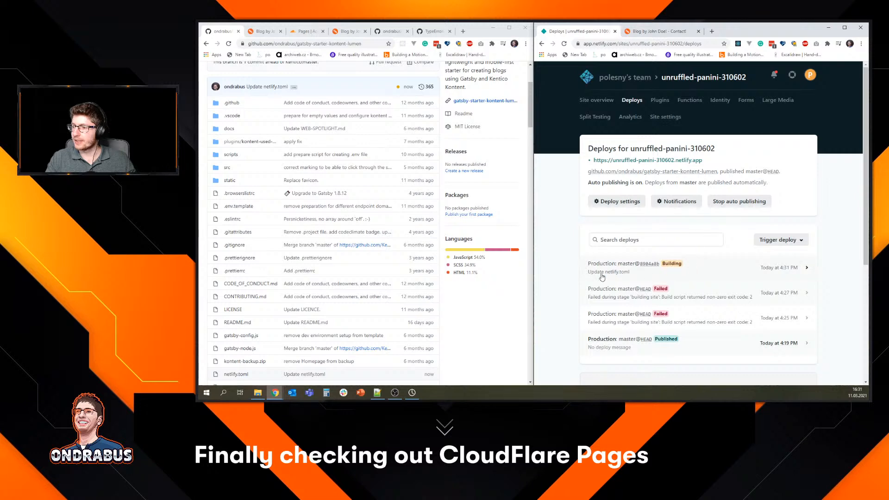
click(631, 269)
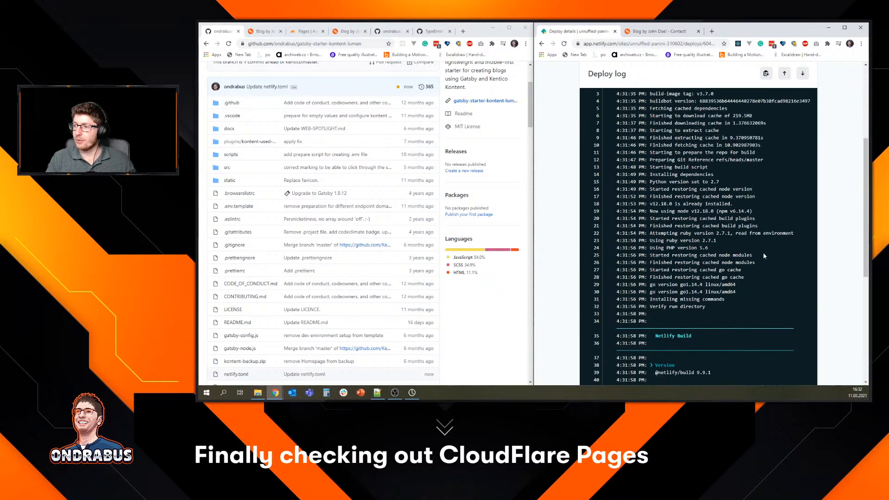
Examine the running deploy's log on Netlify, from the build start timestamp through the gatsby build output.
scroll(763, 252, up, 3)
scroll(663, 253, down, 1)
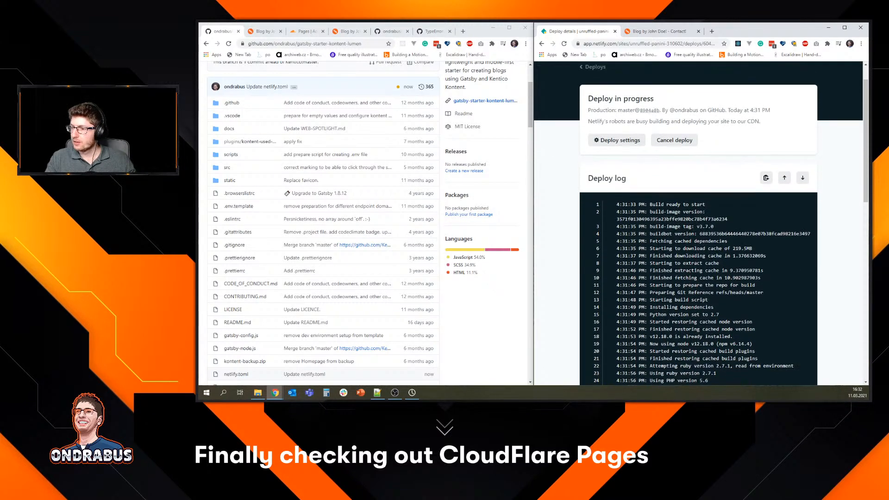
drag(617, 202, 636, 203)
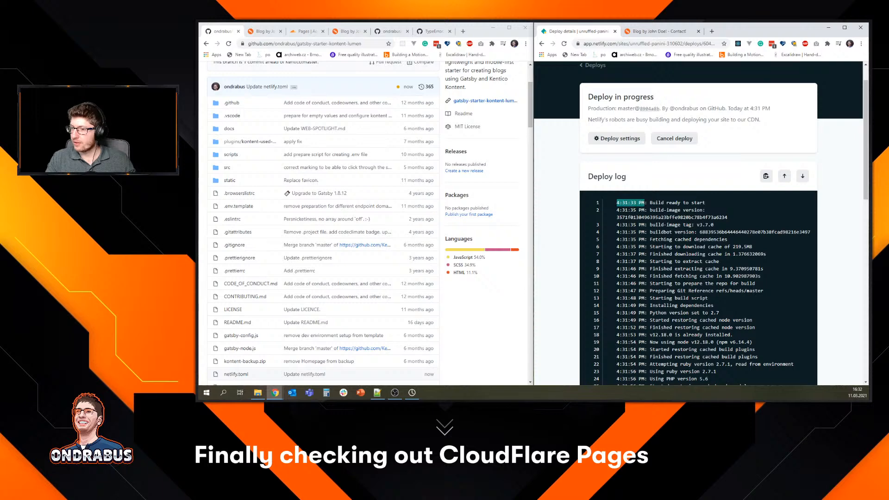
scroll(699, 232, down, 8)
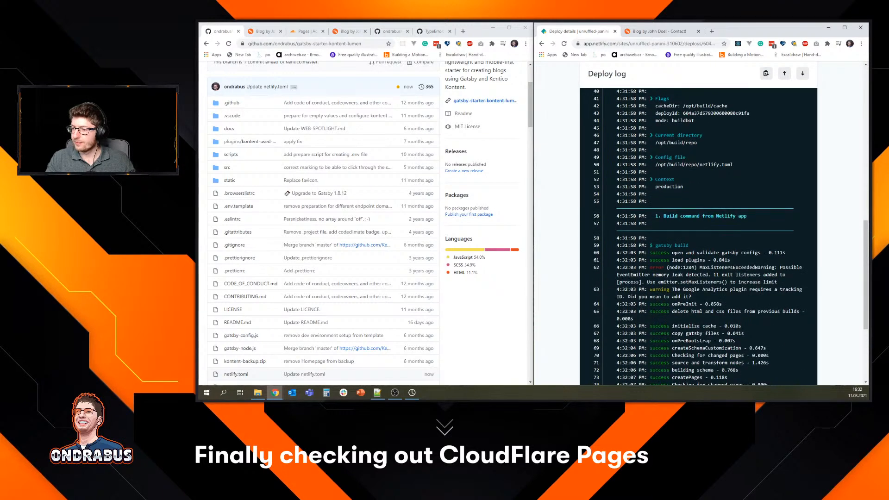
scroll(698, 232, down, 5)
scroll(698, 232, up, 4)
scroll(698, 232, down, 4)
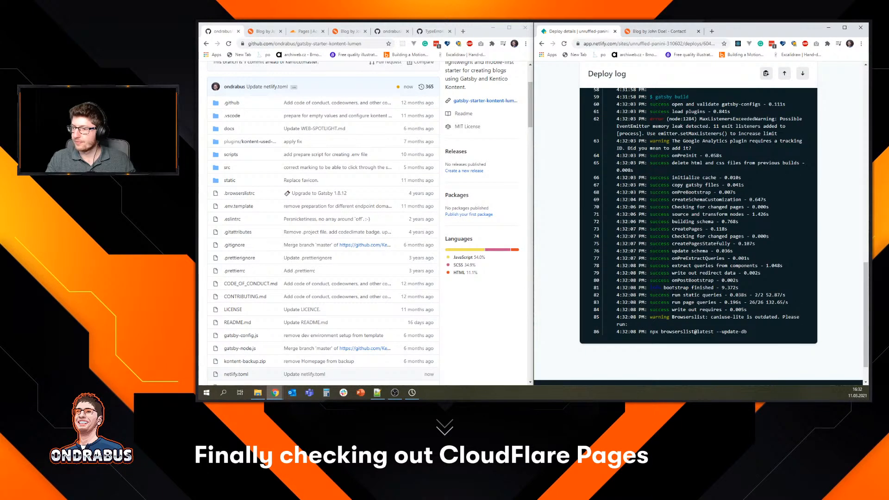
Review the stage durations in the Cloudflare Pages build log, then check the Netlify deploy's summary and log.
click(305, 31)
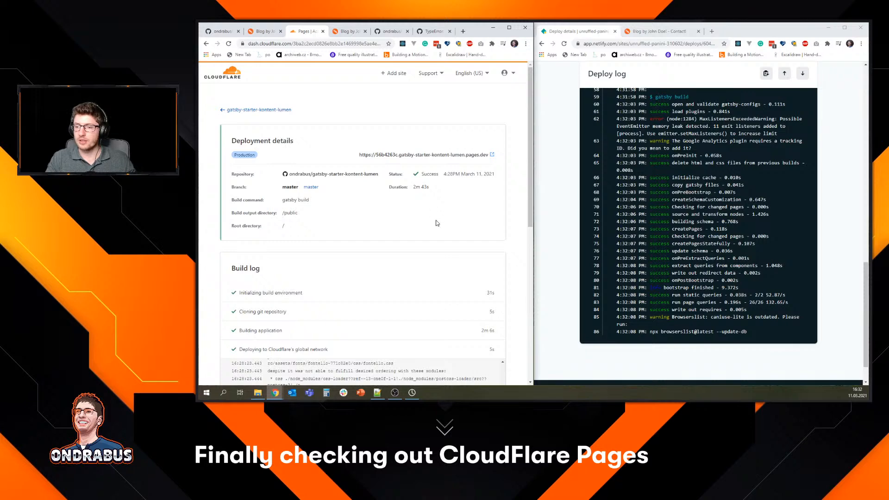
scroll(436, 224, down, 4)
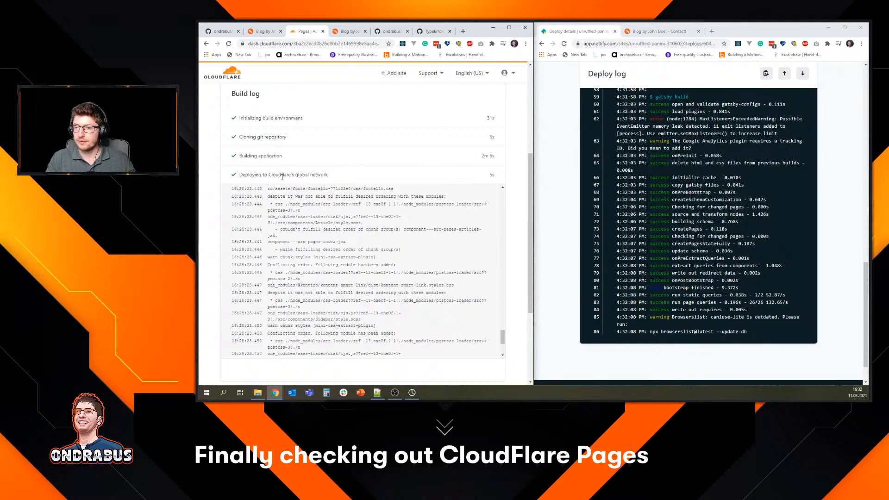
scroll(515, 179, down, 3)
scroll(515, 179, up, 5)
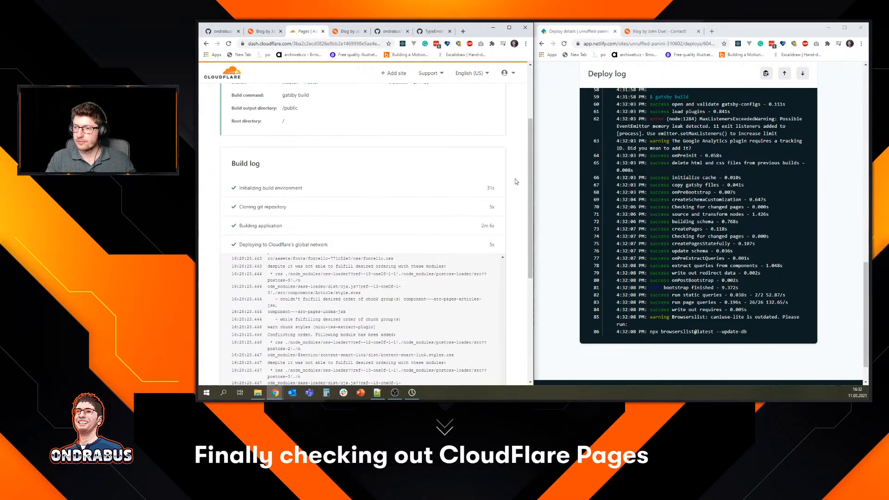
scroll(513, 220, down, 1)
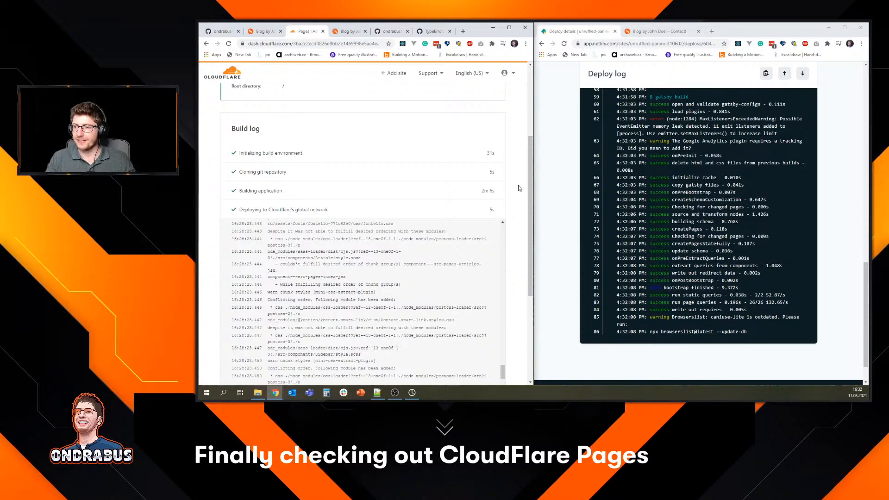
scroll(520, 188, down, 1)
drag(480, 156, 499, 158)
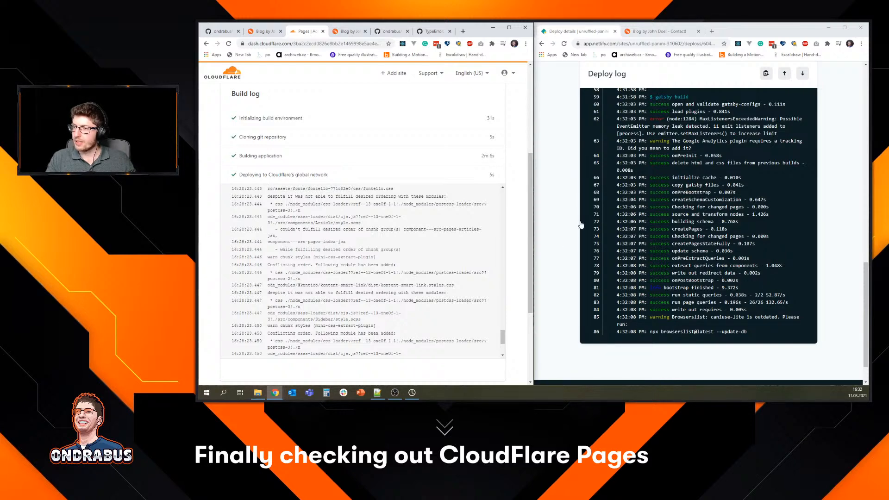
scroll(695, 241, up, 15)
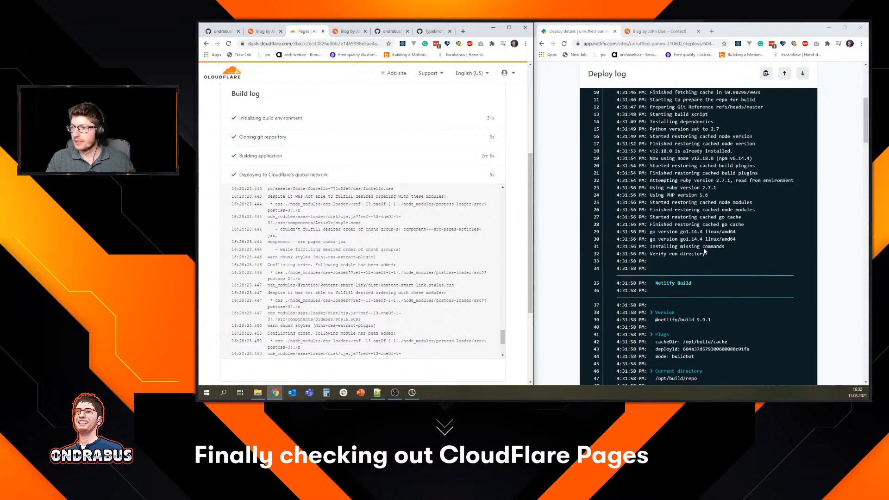
scroll(705, 251, down, 2)
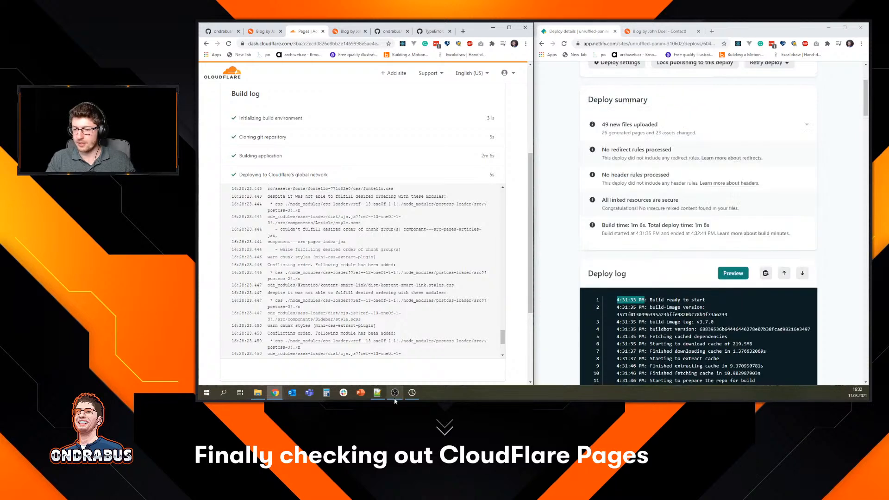
Switch to Notepad++ and note the Cloudflare build time as "2m47s - Cloudflare".
click(374, 395)
text(4)
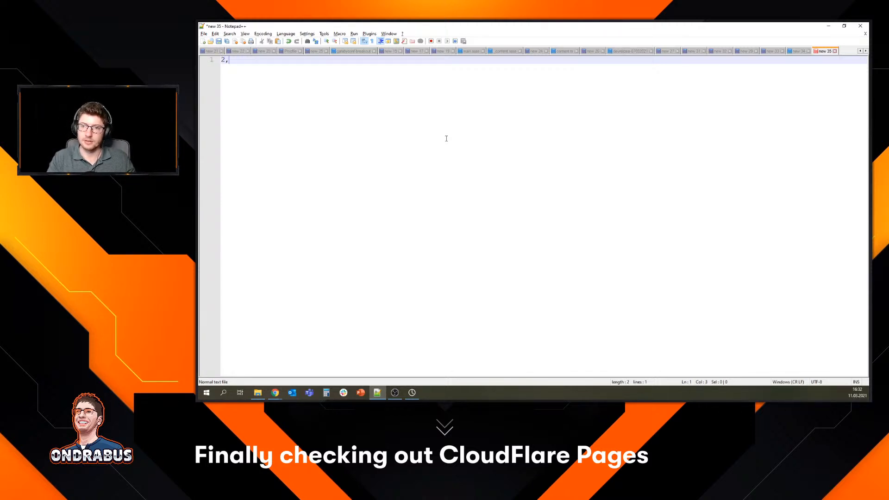
key(BackSpace)
text(m47)
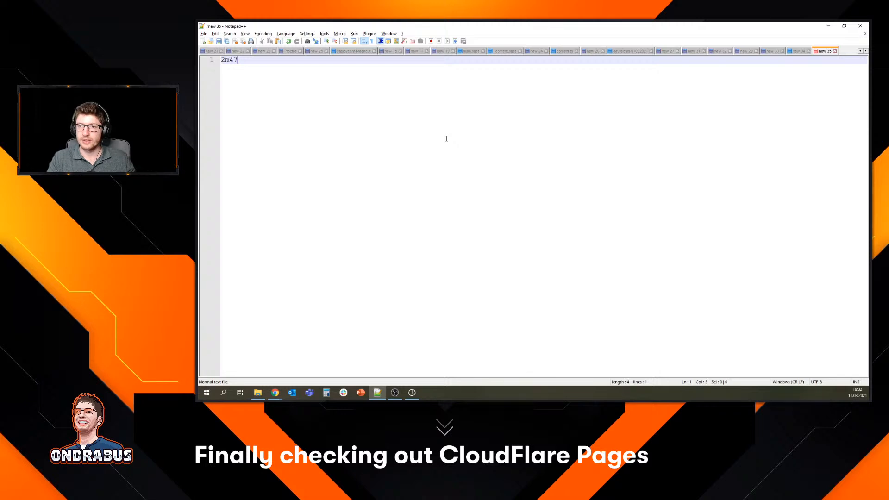
text(s - Cloudfl)
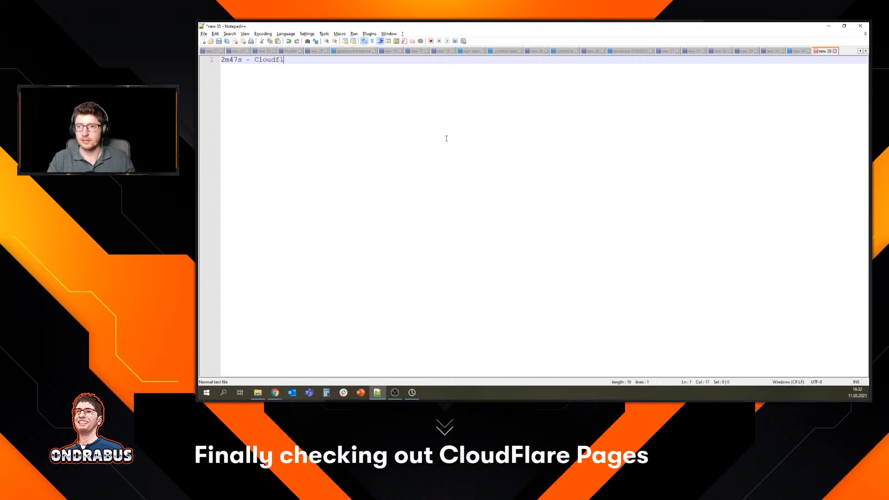
text(are)
key(Return)
Switch back to the browser and compare the first and last timestamps in the Netlify deploy log to work out the total deploy time.
key(alt+Tab)
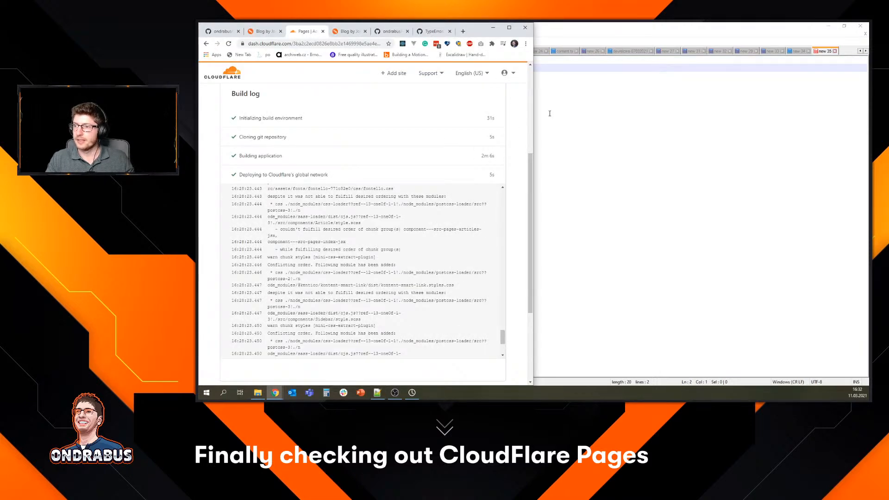
key(alt+Tab)
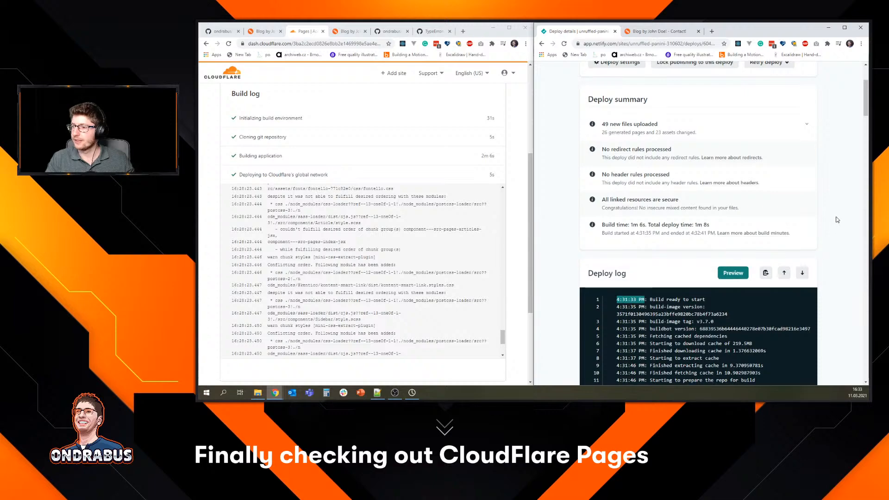
scroll(836, 226, down, 2)
scroll(769, 216, down, 20)
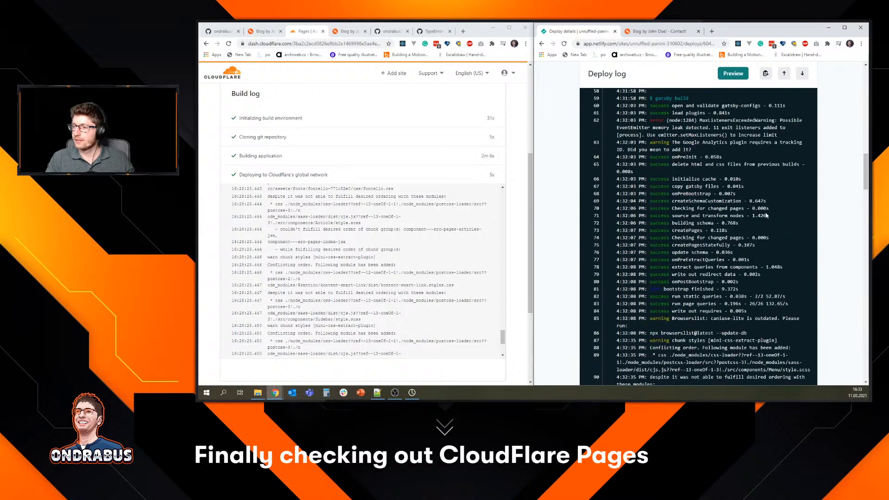
scroll(766, 222, down, 15)
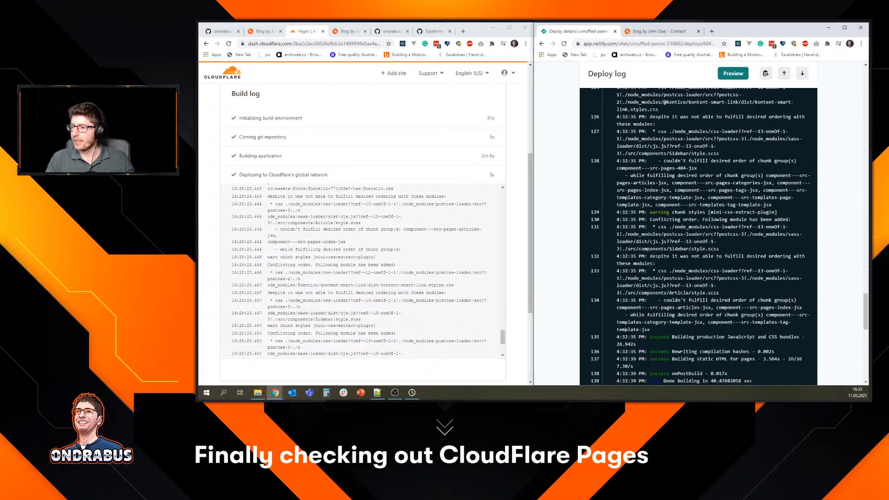
scroll(674, 300, up, 1)
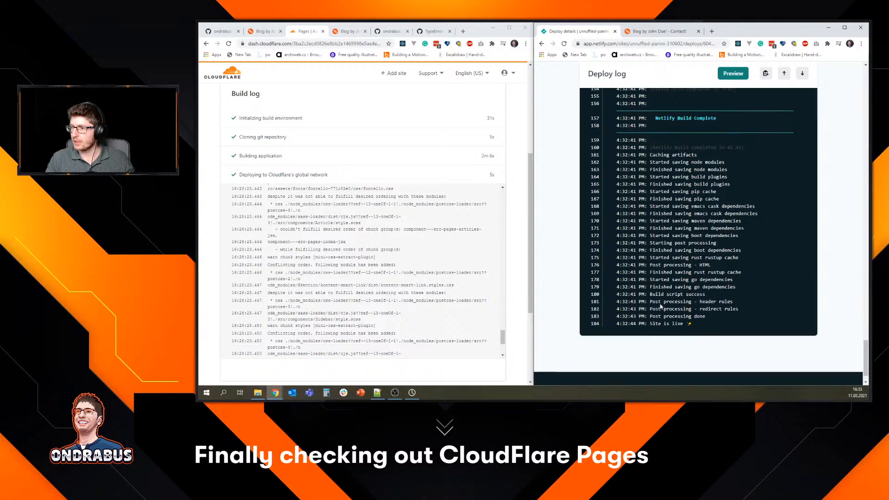
drag(617, 356, 636, 357)
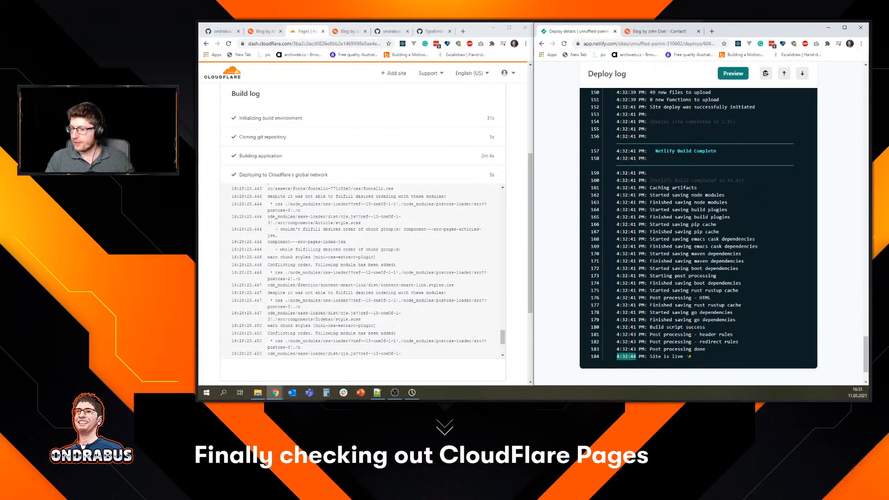
scroll(838, 326, up, 18)
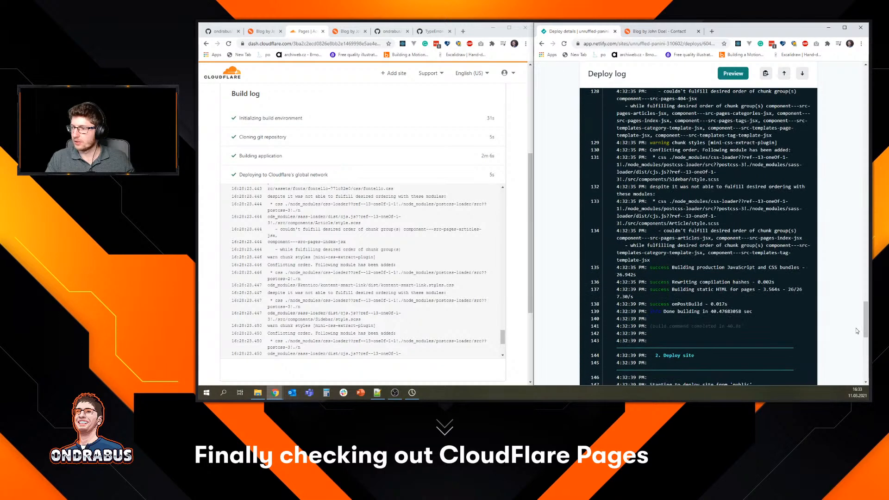
scroll(857, 138, up, 8)
scroll(629, 145, down, 3)
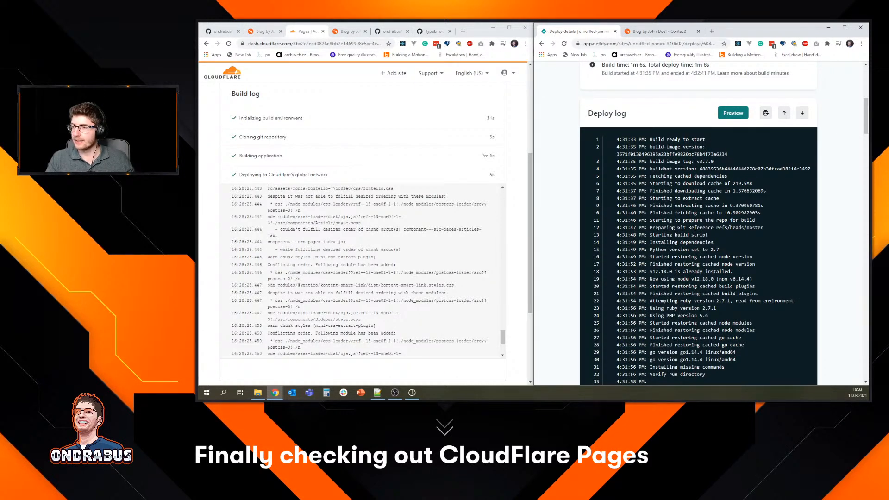
Switch to Notepad++ and add the line "1m11s - Netlify" below the Cloudflare time.
click(377, 392)
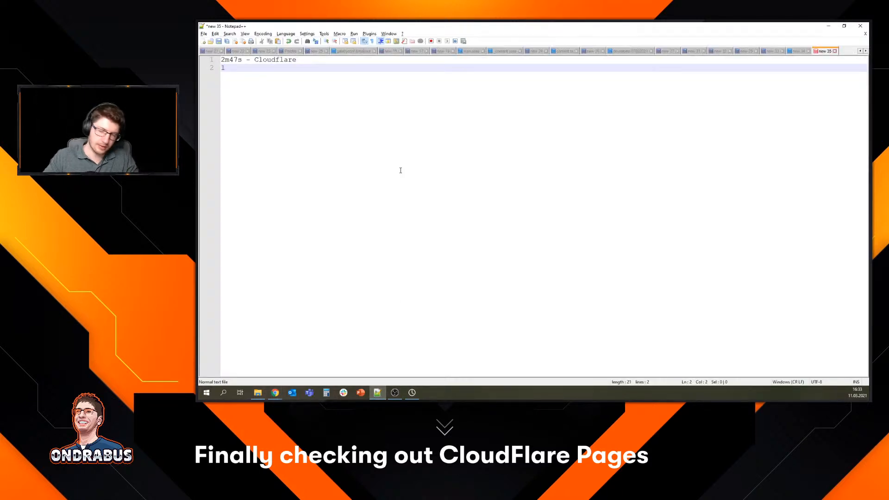
text(m11s - Netlify)
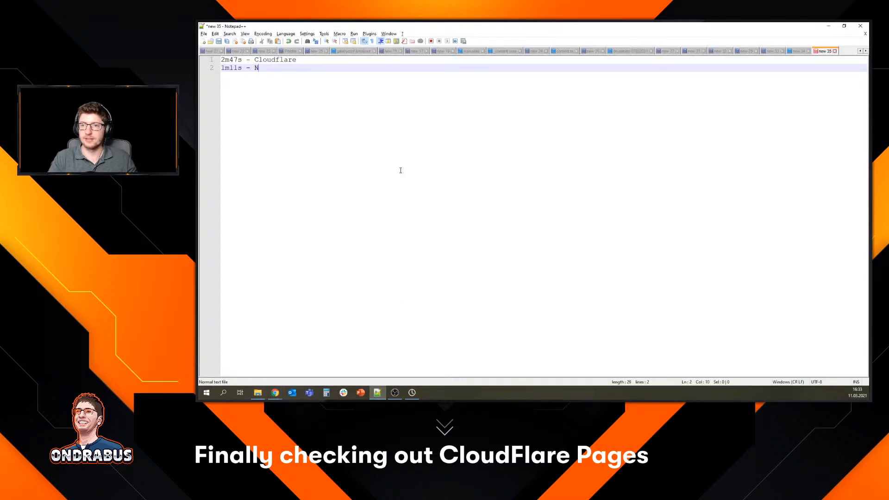
key(Return)
Return to the Cloudflare Pages build log in the browser and examine the gatsby build timings, highlighting the "source and transform nodes" entry.
key(alt+Tab)
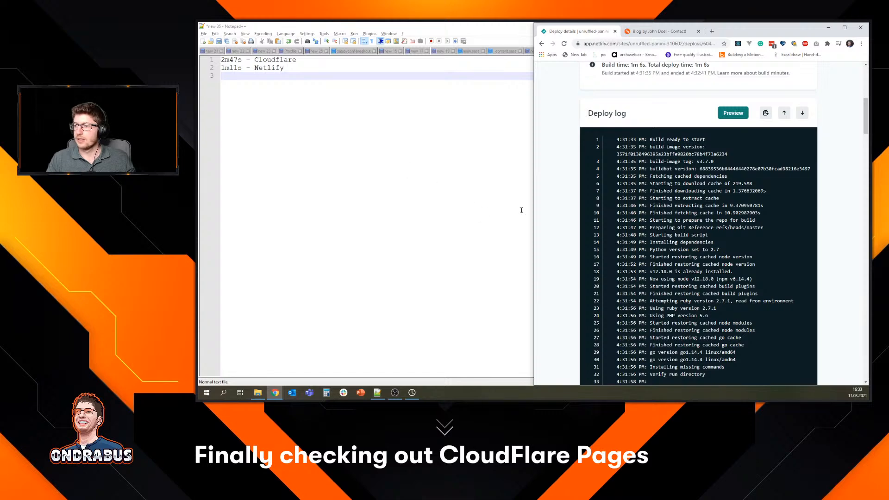
key(alt+Tab)
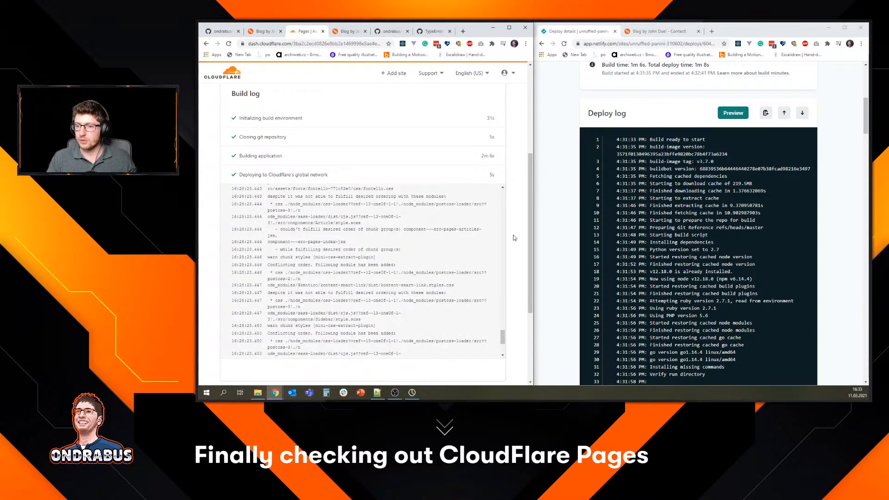
scroll(513, 250, down, 2)
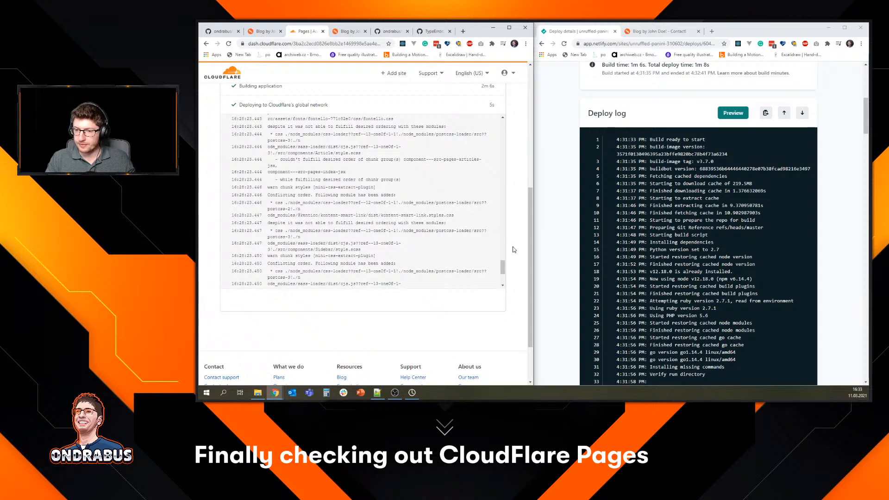
drag(505, 267, 505, 281)
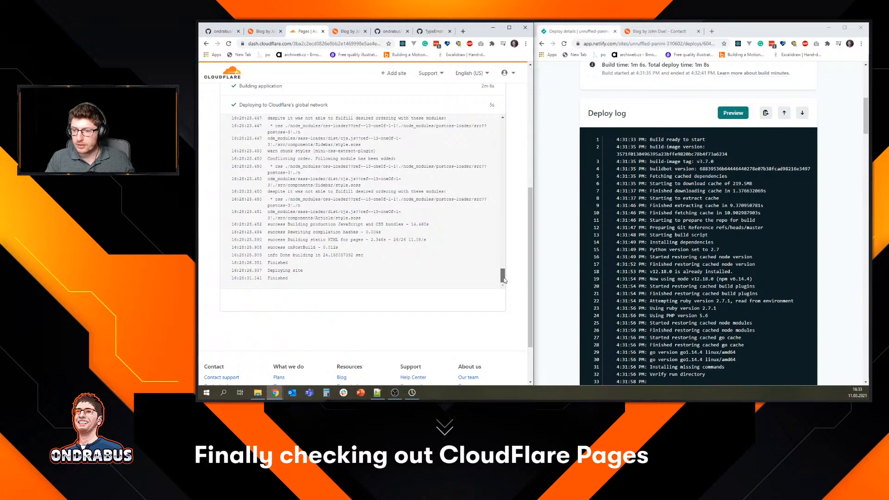
drag(505, 278, 512, 216)
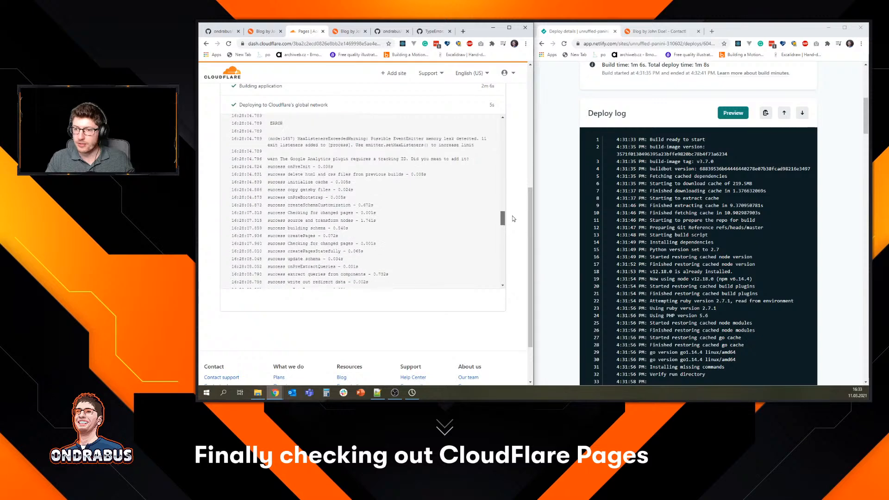
scroll(348, 206, down, 1)
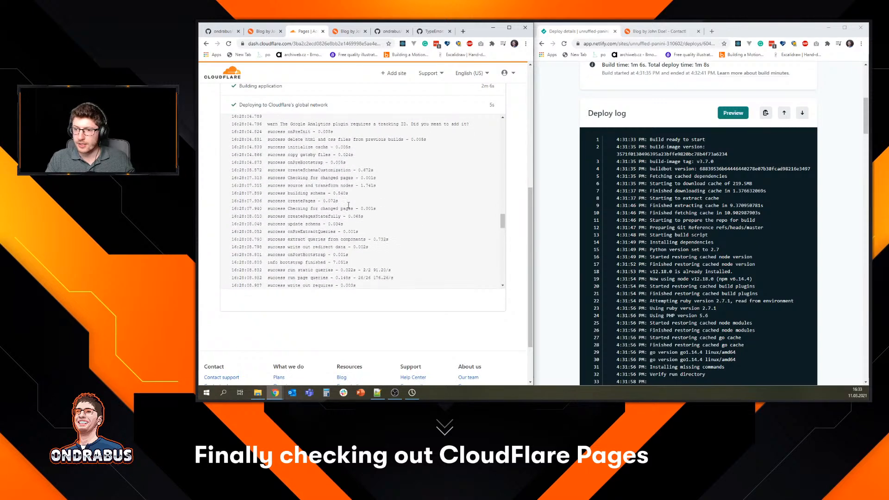
triple_click(318, 185)
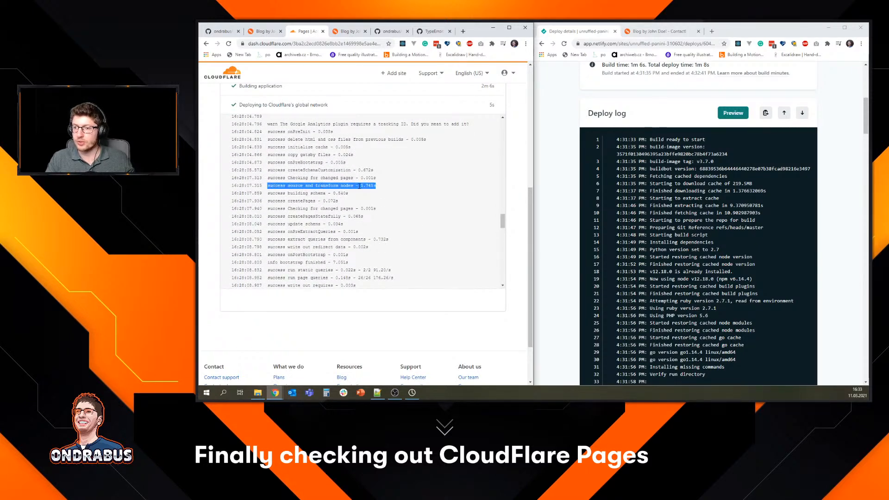
Find and highlight the "source and transform nodes" entry in the Netlify deploy log for comparison with Cloudflare.
scroll(730, 248, up, 2)
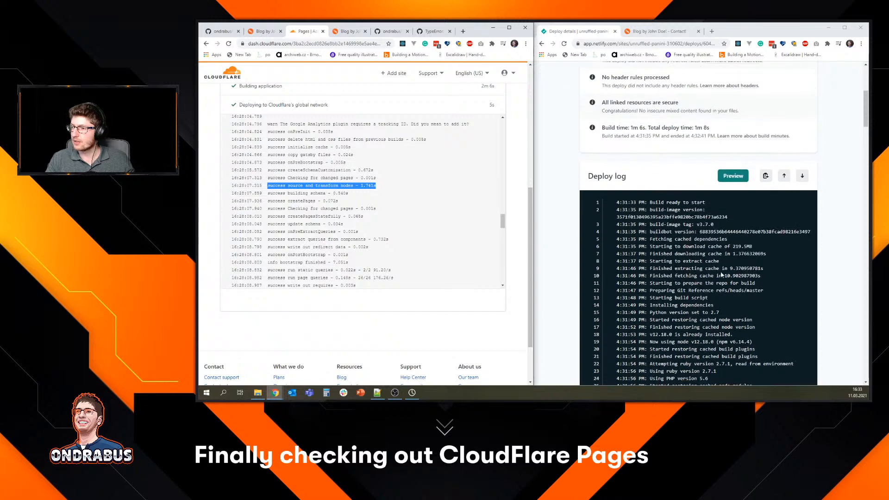
scroll(721, 275, down, 12)
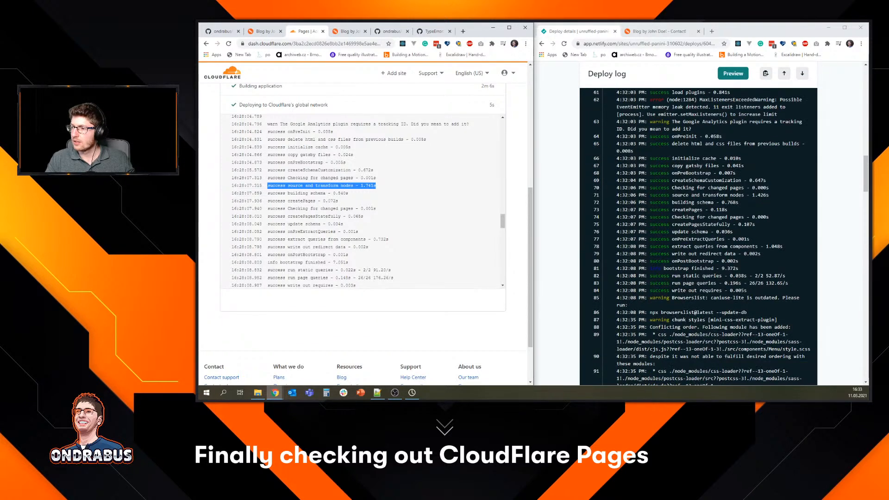
triple_click(702, 195)
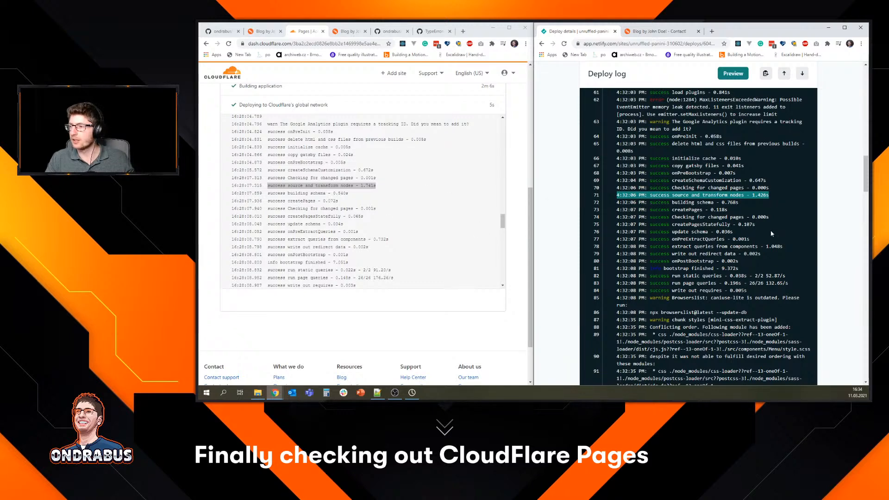
Highlight the "run page queries" entries in both the Cloudflare and Netlify logs to compare their timings.
scroll(771, 234, down, 1)
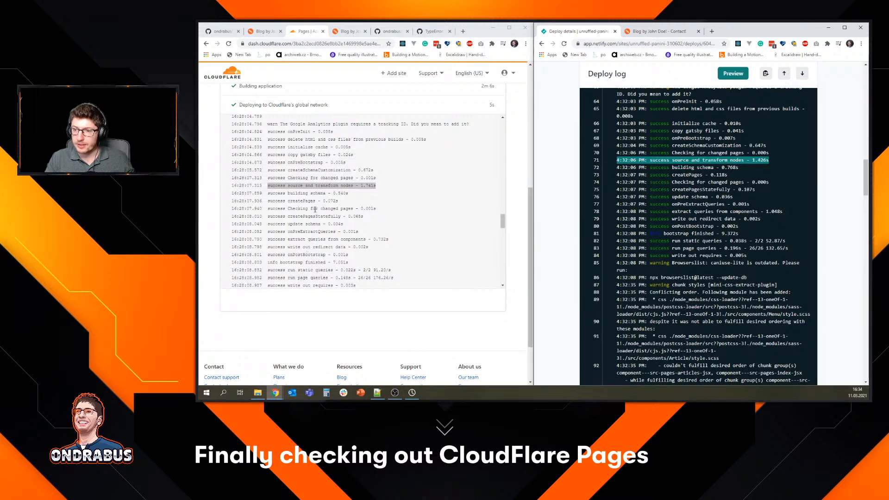
scroll(313, 201, down, 1)
scroll(313, 200, down, 1)
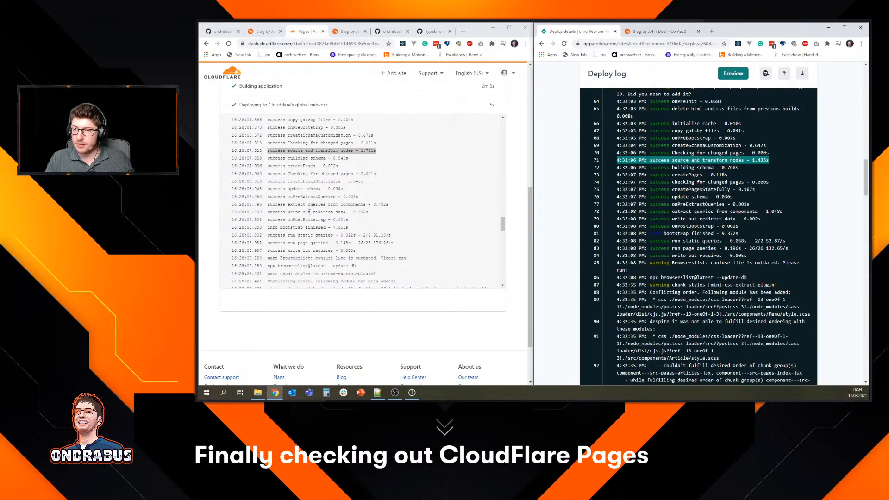
triple_click(311, 243)
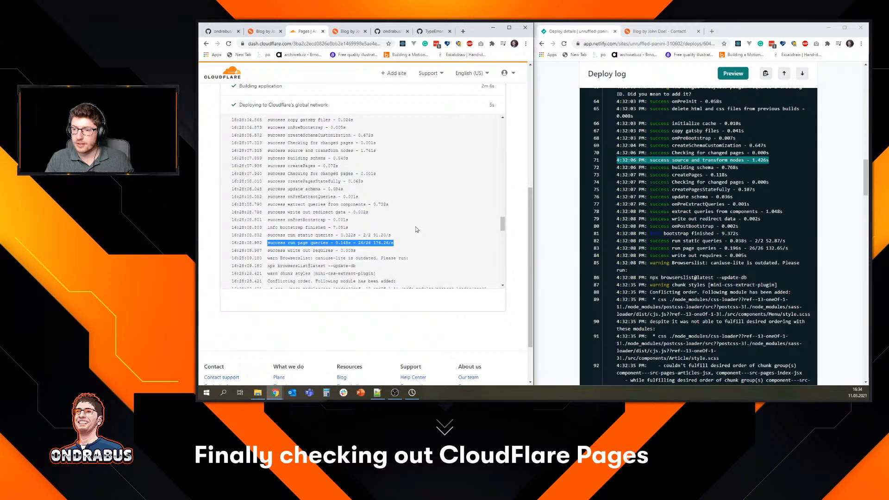
triple_click(723, 248)
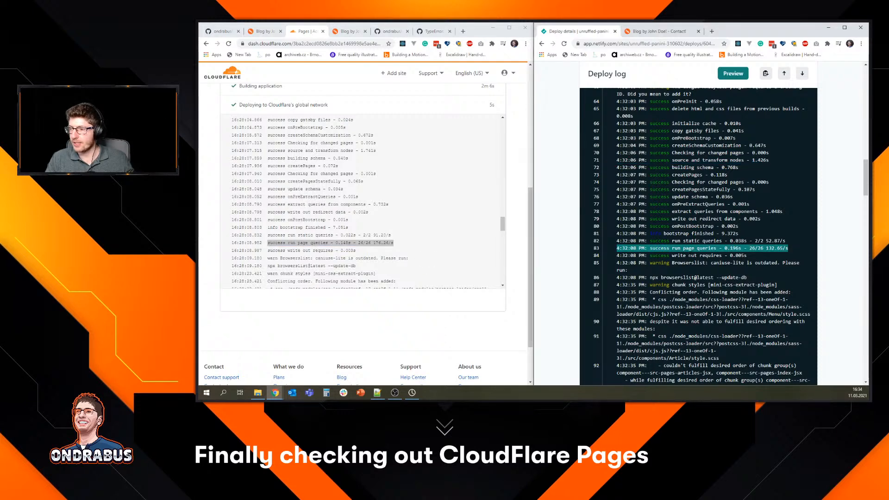
Recheck the gatsby build timings in both logs, comparing the "source and transform nodes" entries once more.
click(457, 215)
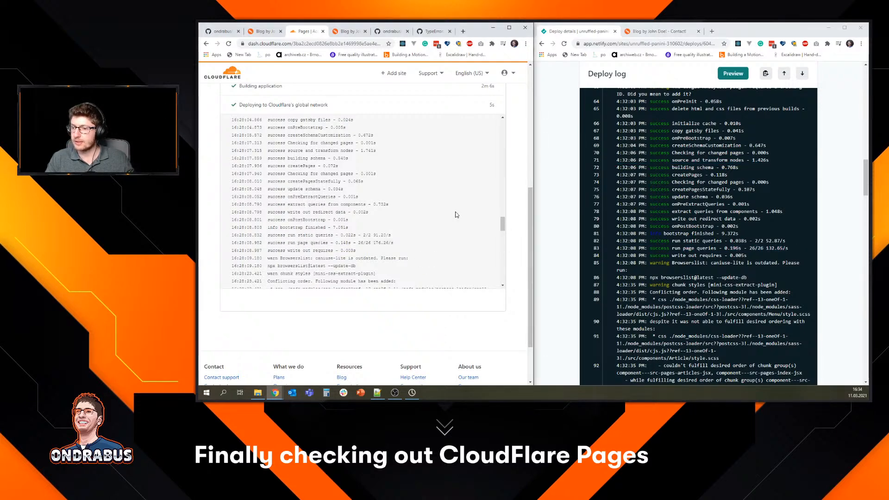
scroll(461, 235, down, 1)
scroll(461, 235, down, 2)
scroll(461, 235, up, 4)
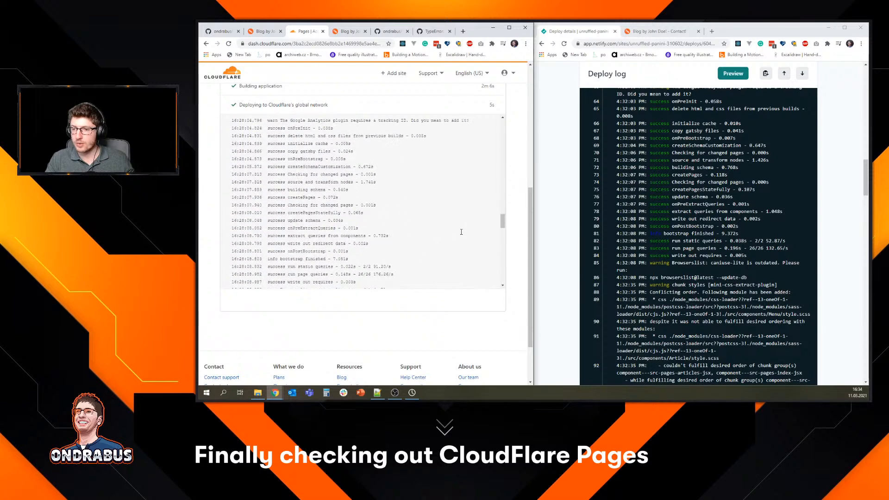
scroll(461, 235, down, 1)
scroll(461, 235, down, 1)
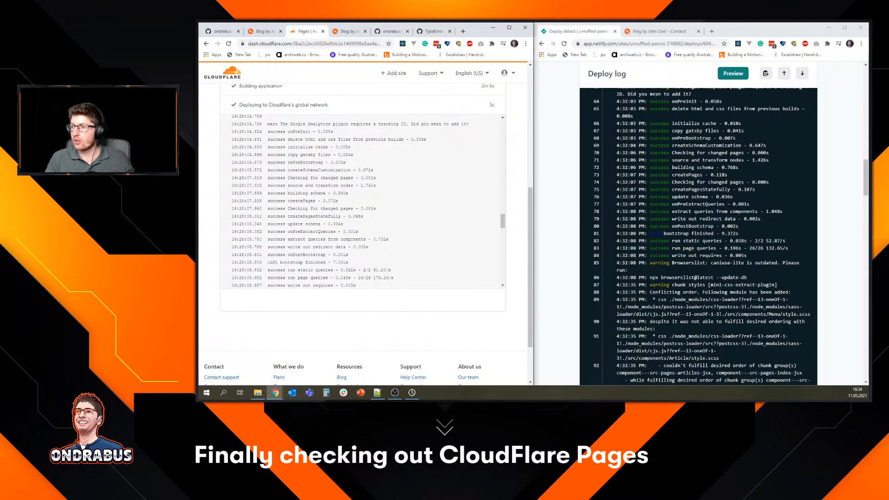
scroll(714, 225, up, 1)
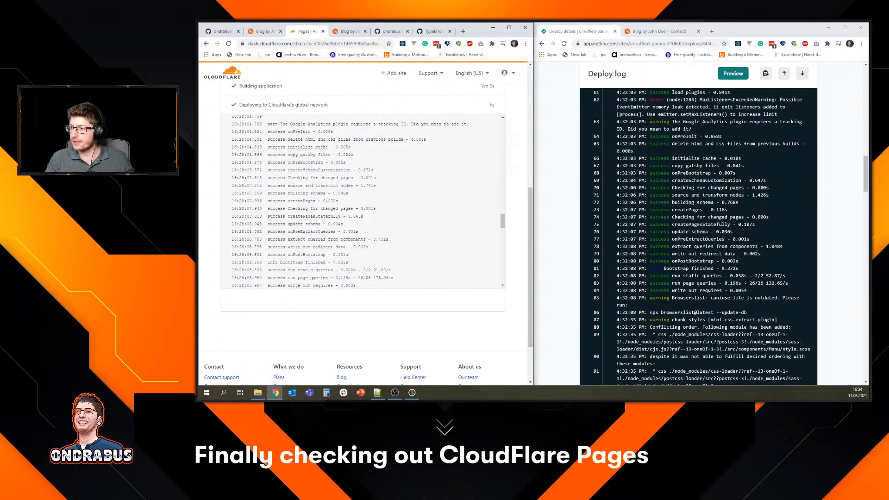
triple_click(704, 195)
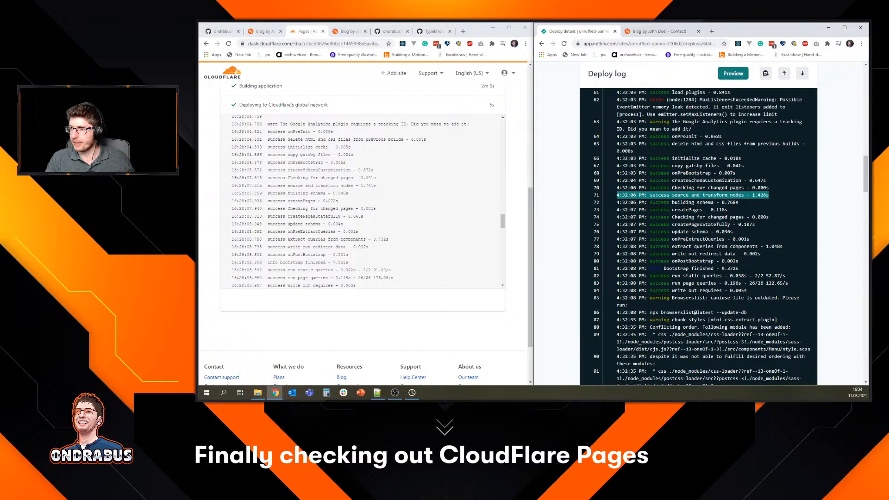
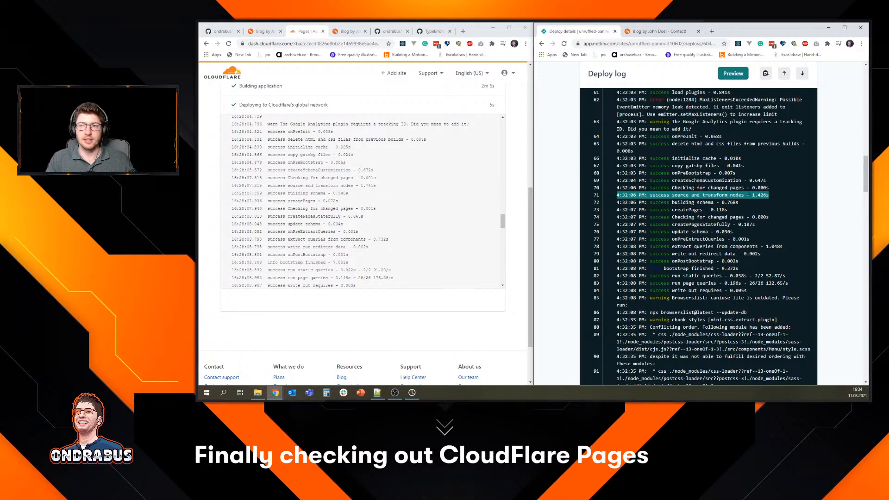
triple_click(347, 185)
click(414, 196)
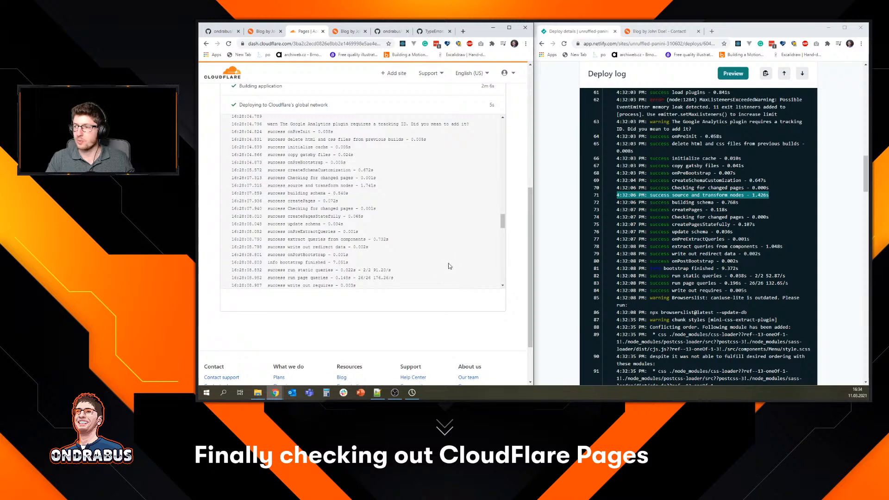
Open the deployed Cloudflare Pages site from the deployment details and visit its About me and Contact pages.
scroll(451, 262, up, 4)
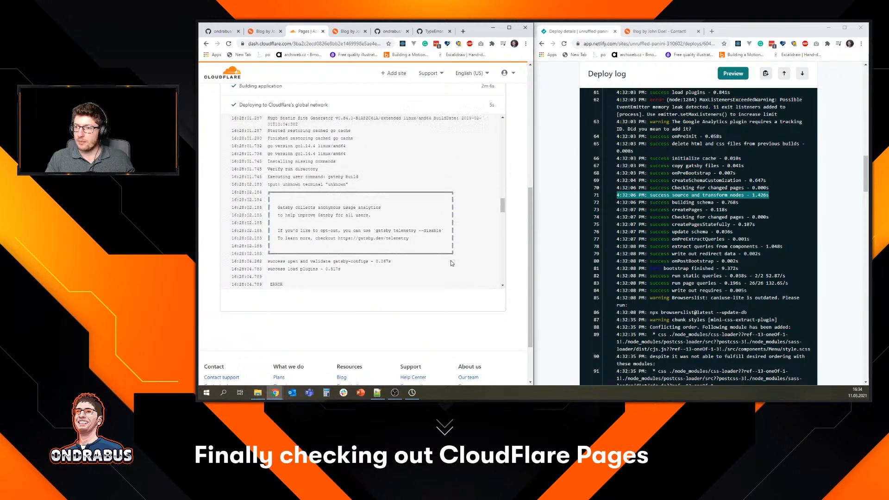
scroll(452, 262, up, 2)
scroll(520, 278, up, 5)
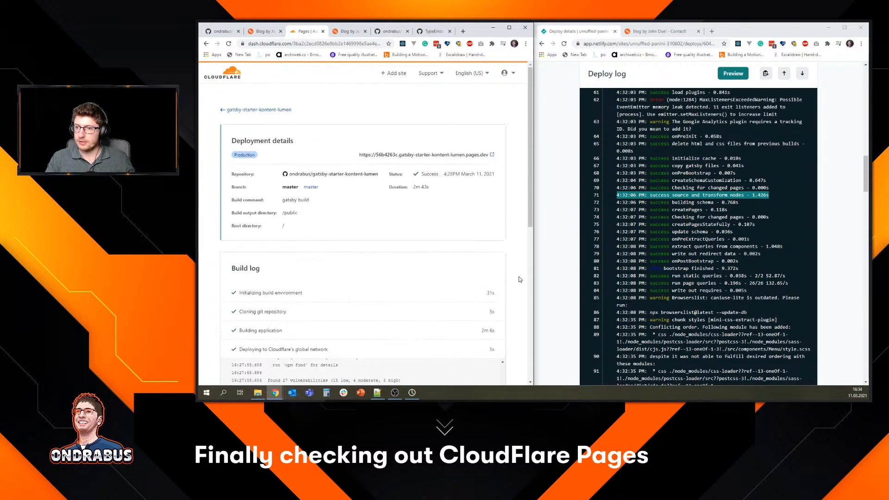
click(382, 155)
click(218, 165)
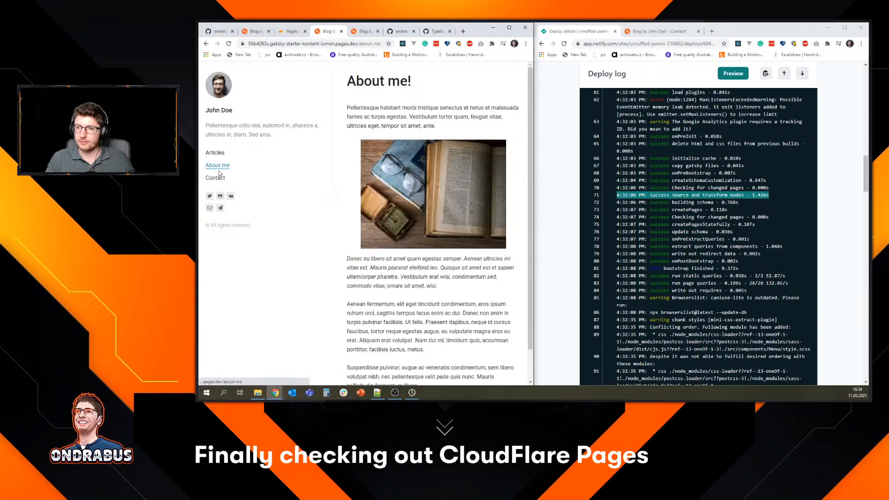
click(215, 178)
Preview the Netlify deploy, browse its pages, open the article "Perfecting the Art of Perfection" and close the preview.
scroll(735, 78, up, 2)
click(733, 74)
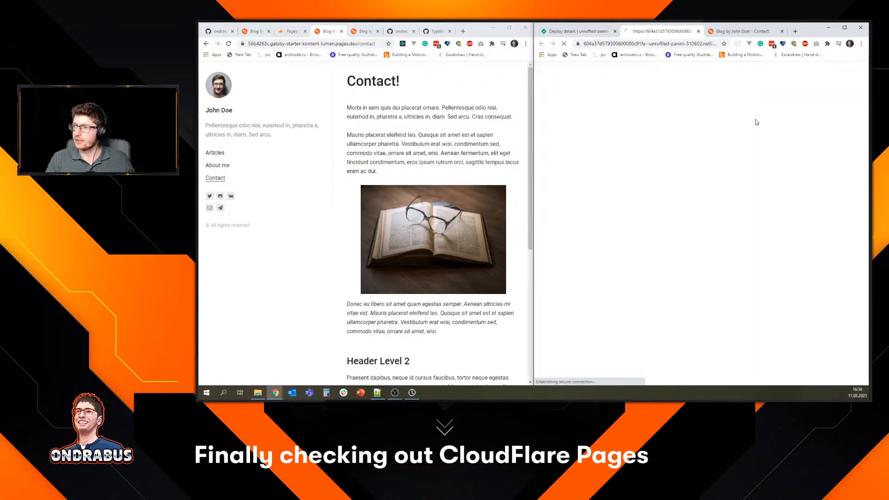
click(552, 166)
click(550, 178)
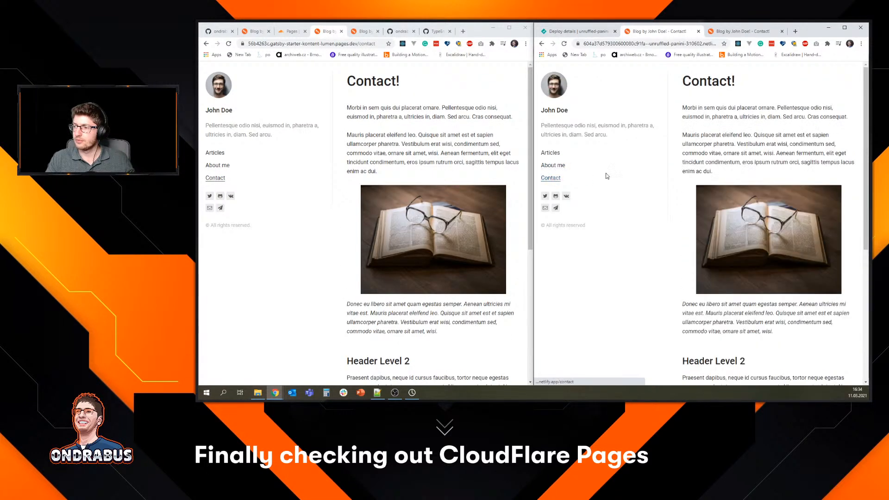
click(552, 165)
click(550, 153)
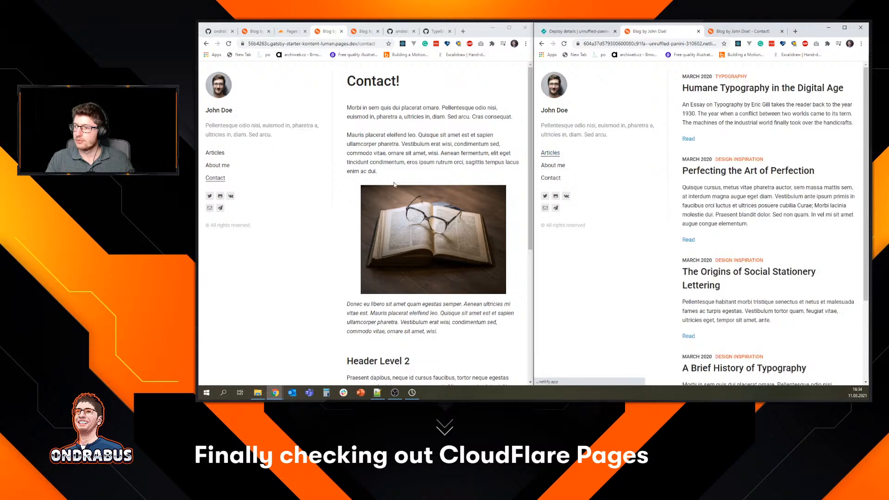
click(662, 172)
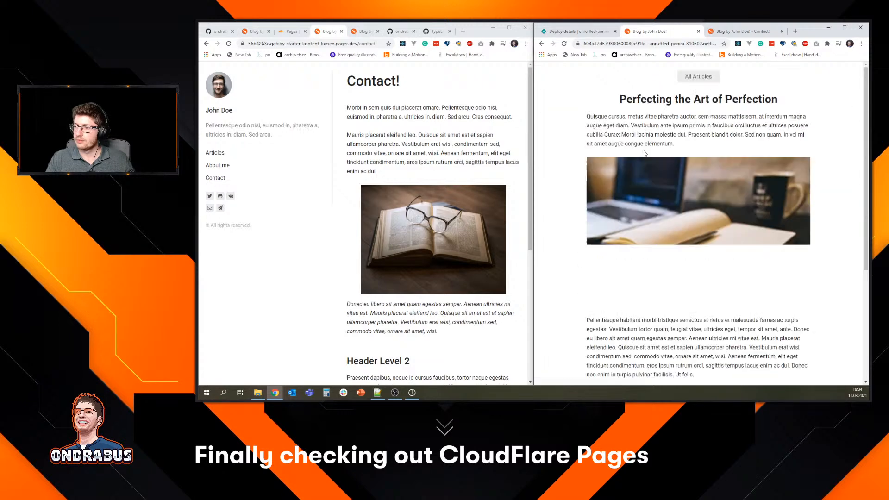
click(699, 31)
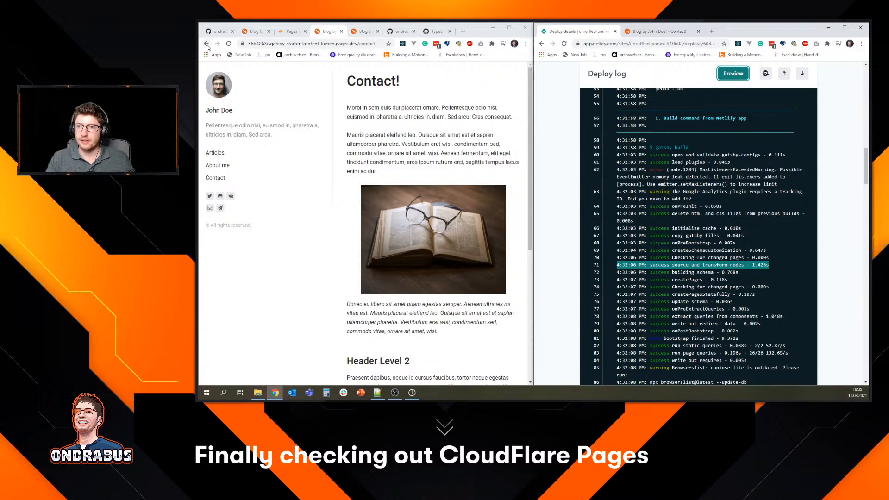
Close the Cloudflare site preview and review the general settings of the gatsby-starter-kontent-lumen Pages project.
click(342, 31)
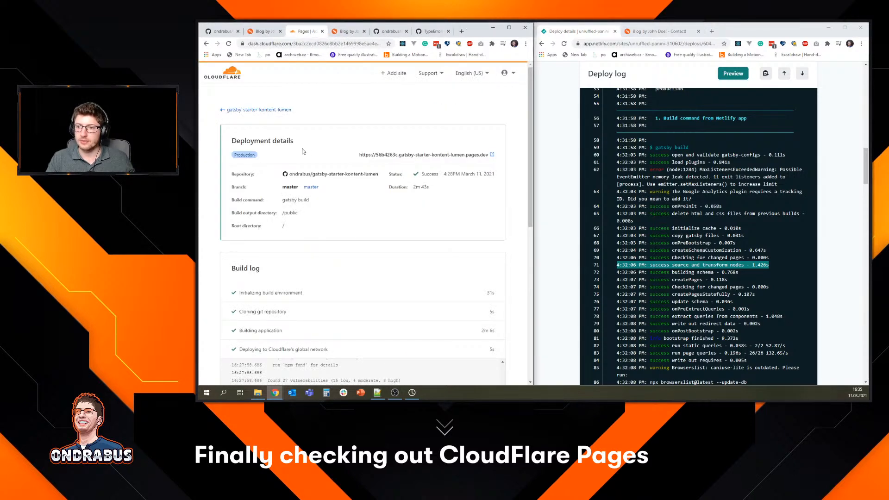
click(275, 111)
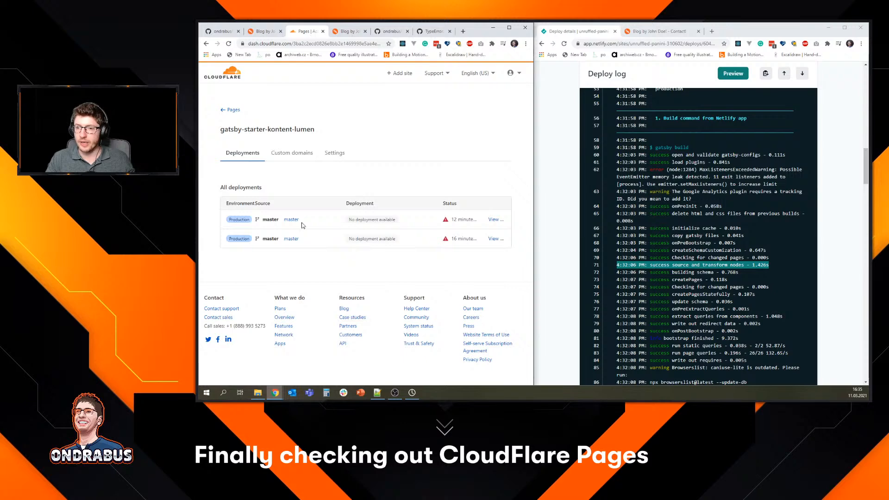
click(334, 153)
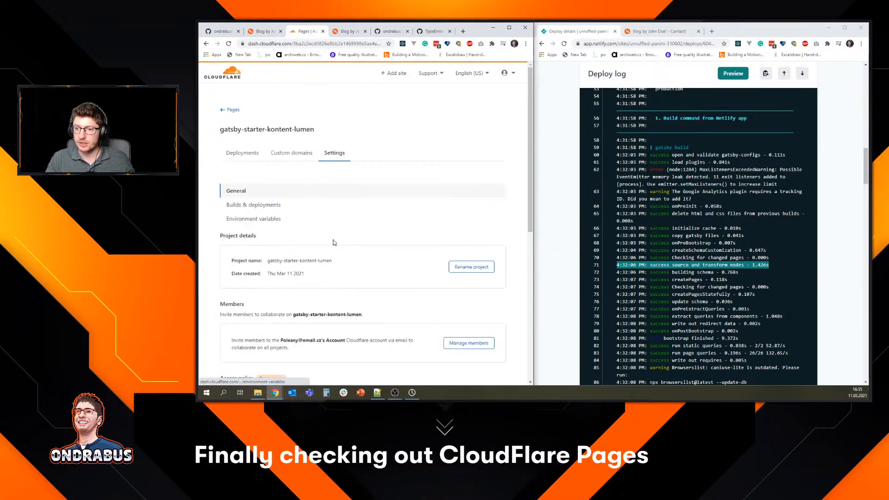
scroll(276, 216, down, 1)
scroll(239, 213, down, 5)
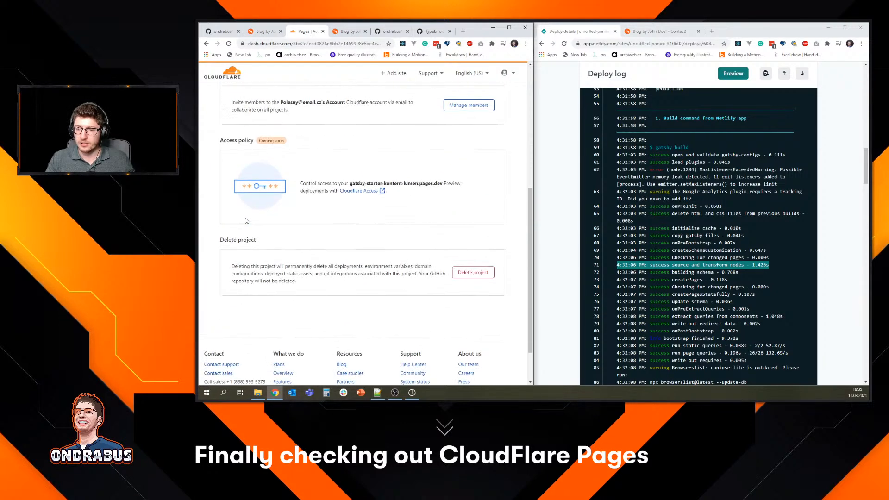
Review the Production and Preview environment variables in the Cloudflare Pages project settings.
scroll(254, 227, up, 6)
click(254, 220)
scroll(267, 244, down, 2)
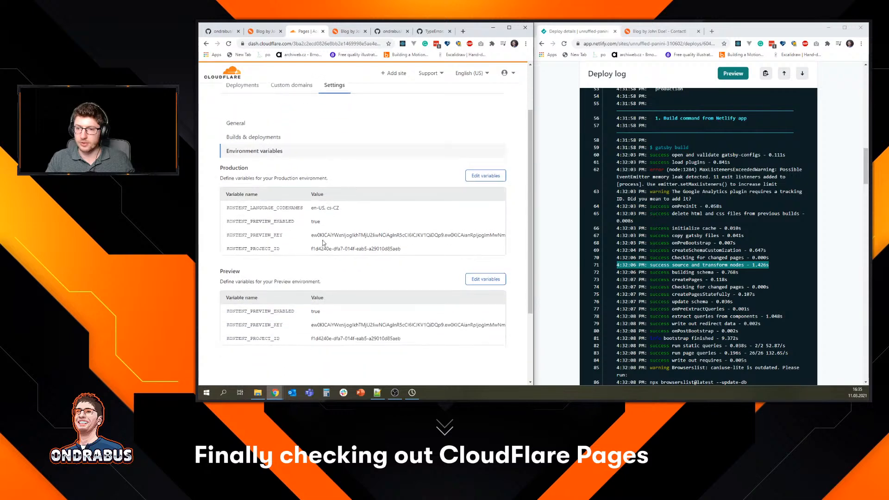
scroll(273, 246, down, 1)
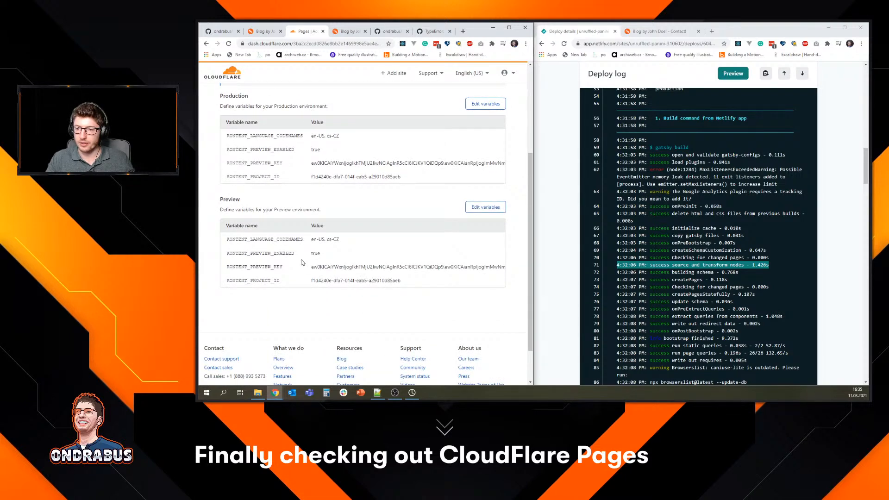
scroll(308, 268, up, 2)
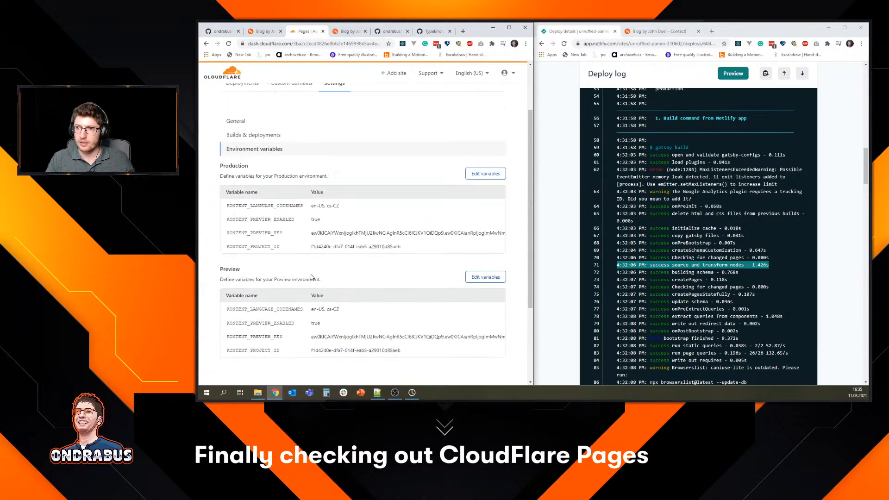
scroll(311, 277, up, 2)
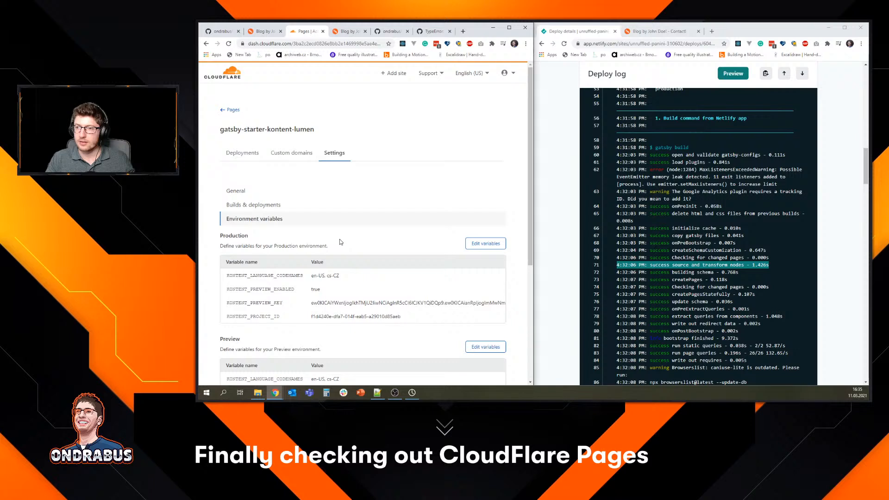
Review the project's builds and deployments settings, including branch deployments, build configurations and Git integration.
click(266, 212)
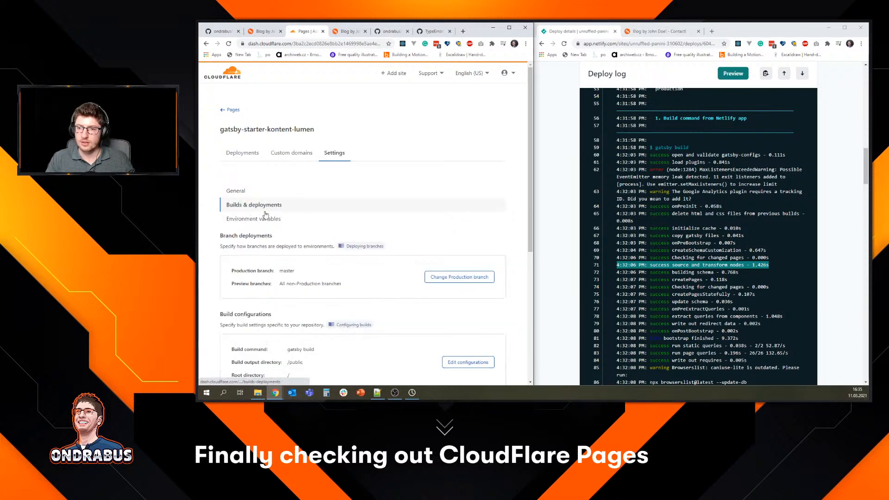
scroll(349, 223, down, 3)
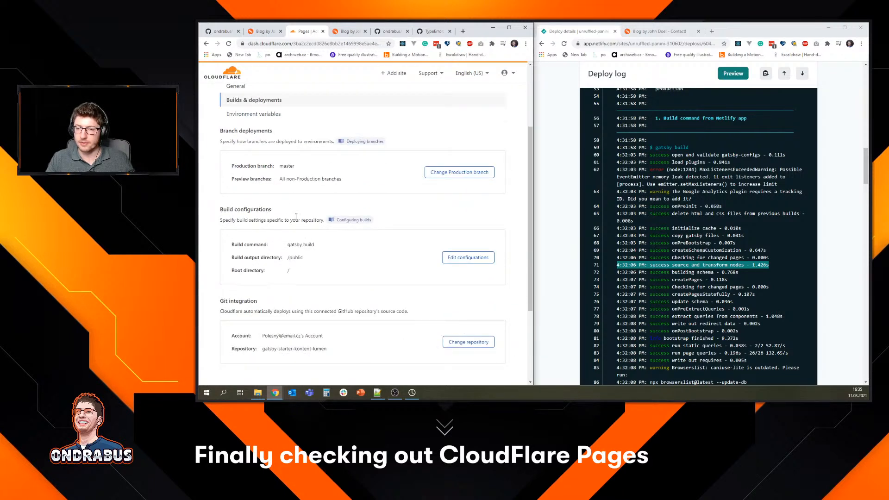
scroll(389, 192, down, 2)
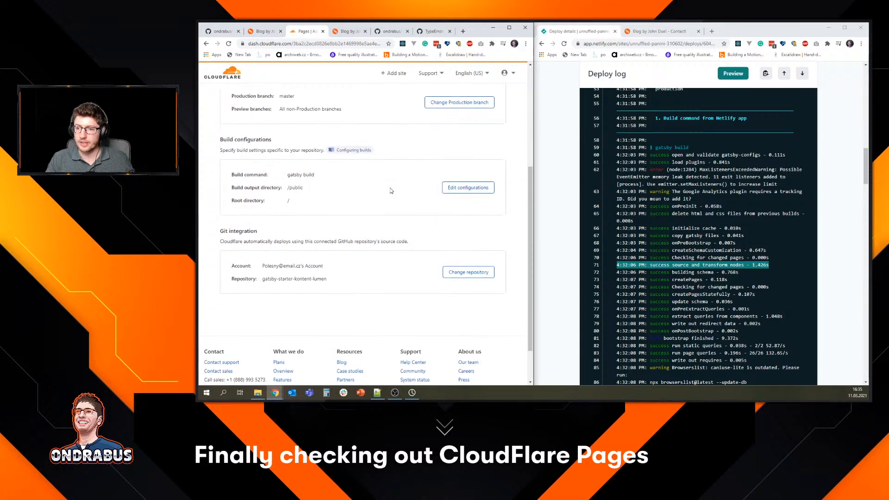
scroll(390, 190, down, 2)
scroll(391, 190, up, 5)
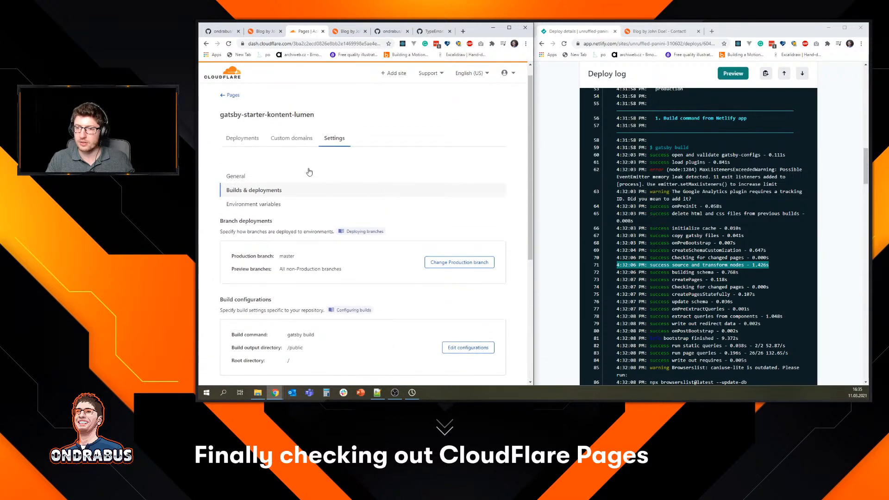
Return to the Cloudflare project's deployments overview and look over the production deployment and the list of all deployments.
click(252, 154)
scroll(366, 214, down, 1)
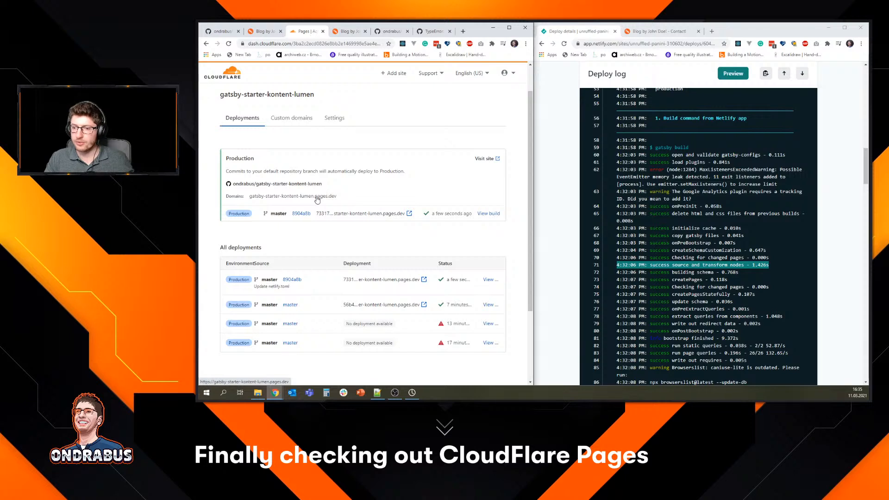
Look over the deployments list, go back to the Pages projects overview and reopen the gatsby-starter-kontent-lumen project.
scroll(317, 199, down, 3)
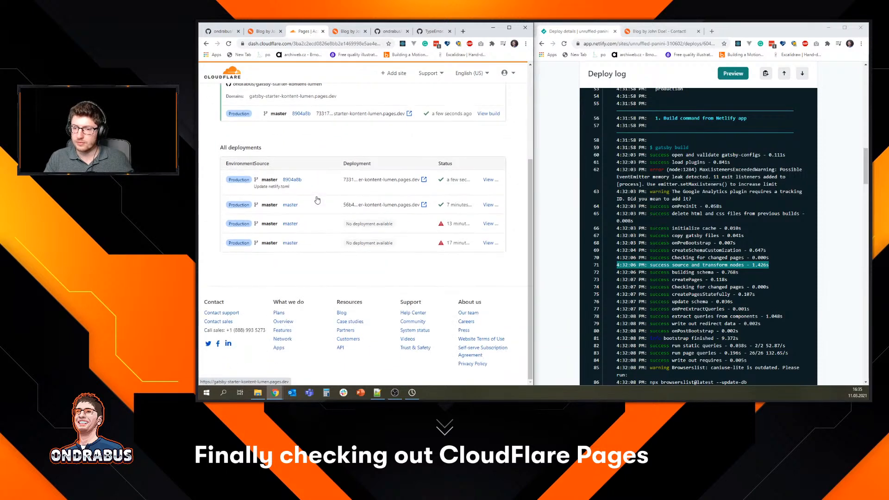
scroll(310, 187, up, 4)
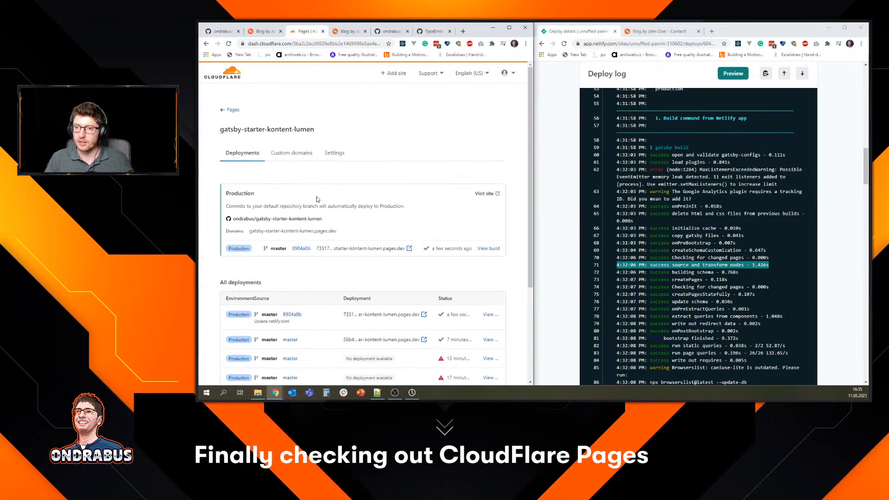
click(231, 110)
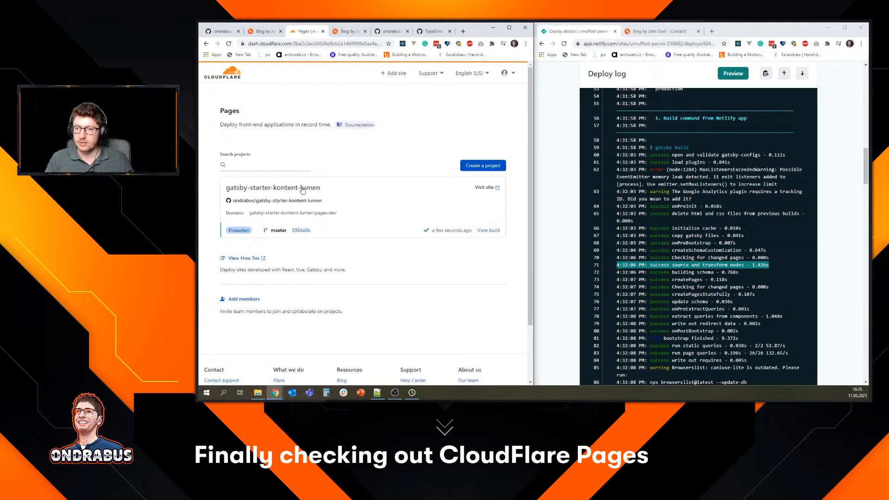
click(380, 197)
scroll(381, 211, down, 1)
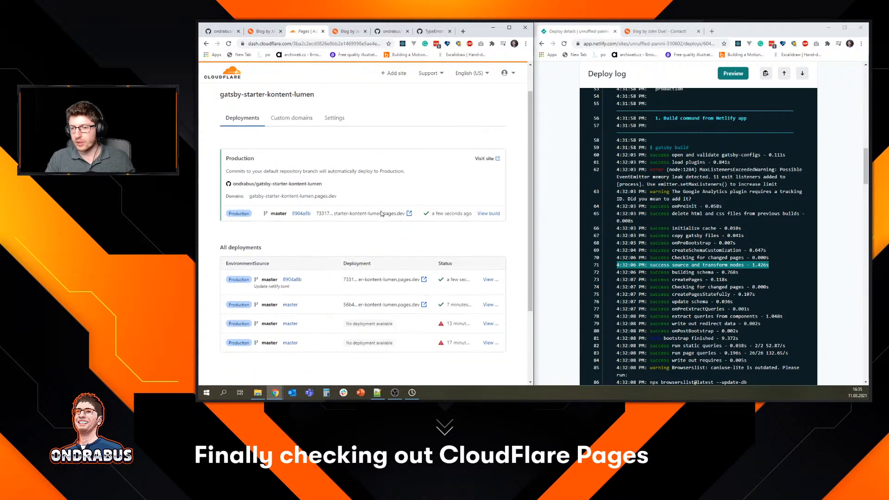
Open the project's environment variable settings and review the Production and Preview variable tables.
click(338, 119)
click(254, 218)
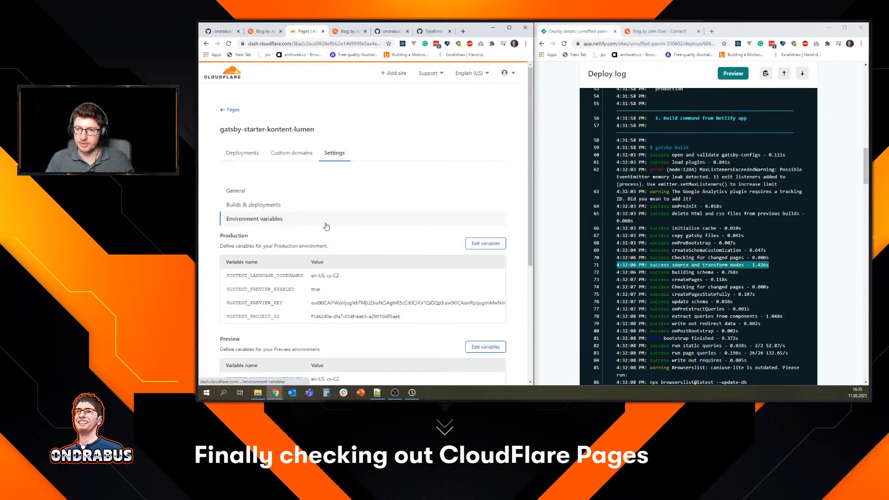
scroll(364, 240, down, 2)
scroll(364, 240, down, 1)
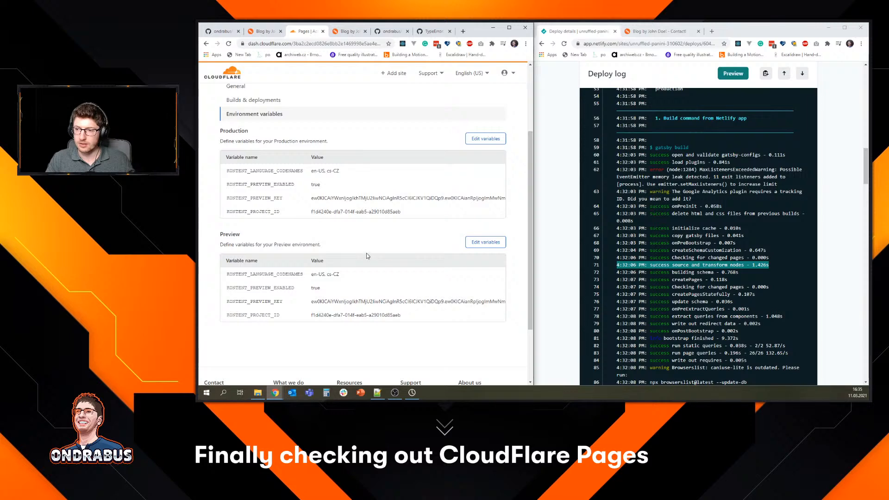
scroll(366, 253, down, 2)
scroll(342, 281, up, 4)
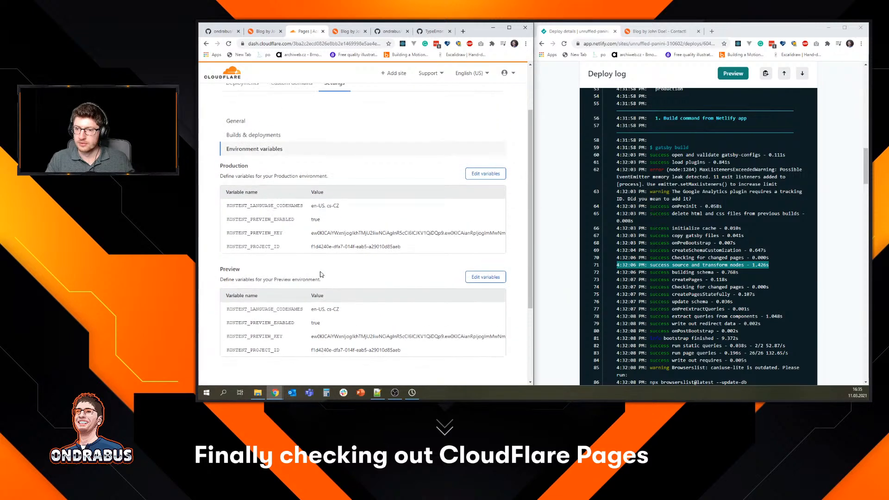
scroll(335, 277, up, 1)
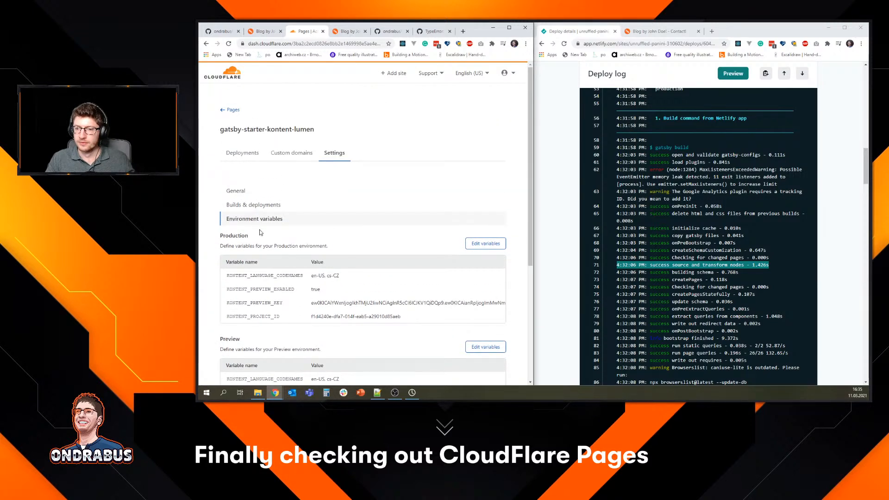
scroll(374, 257, down, 3)
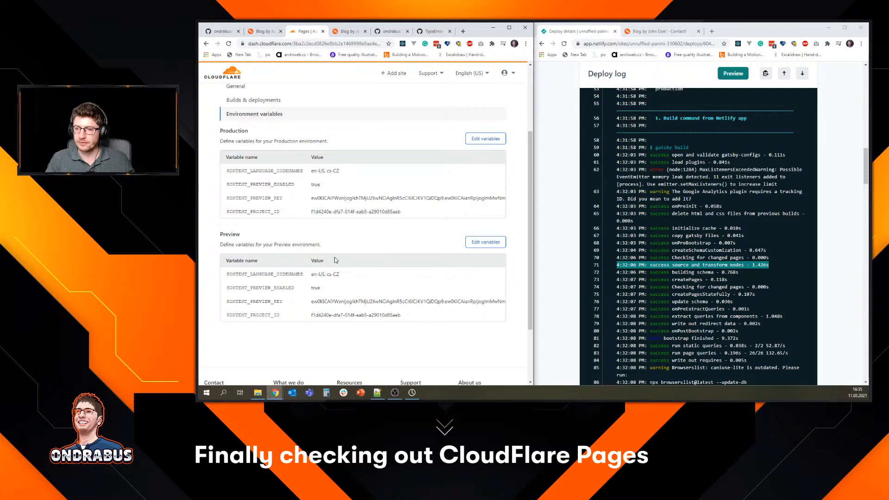
scroll(336, 260, up, 3)
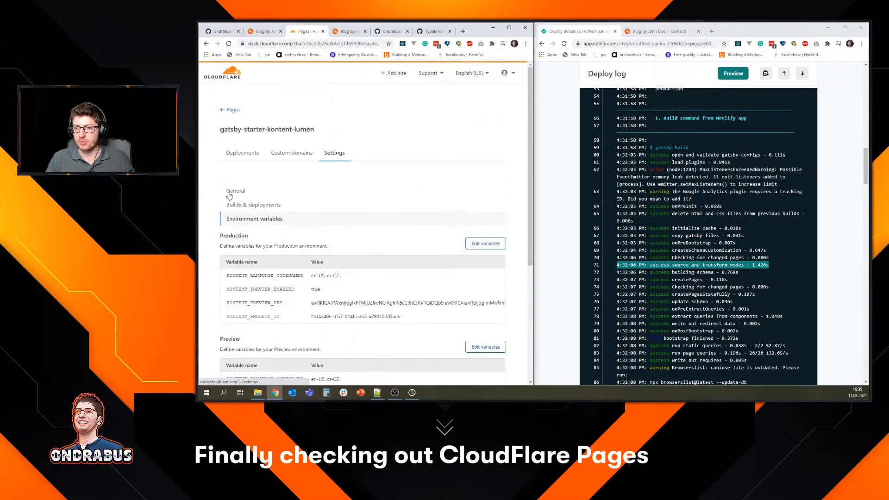
Open the project's general settings and read the access policy section about controlling preview deployments with Cloudflare Access.
click(229, 194)
scroll(347, 231, down, 3)
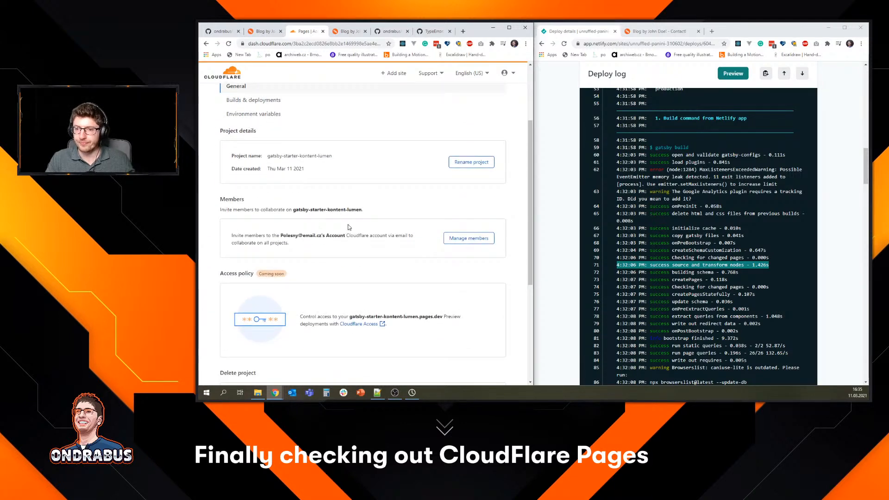
scroll(349, 227, down, 3)
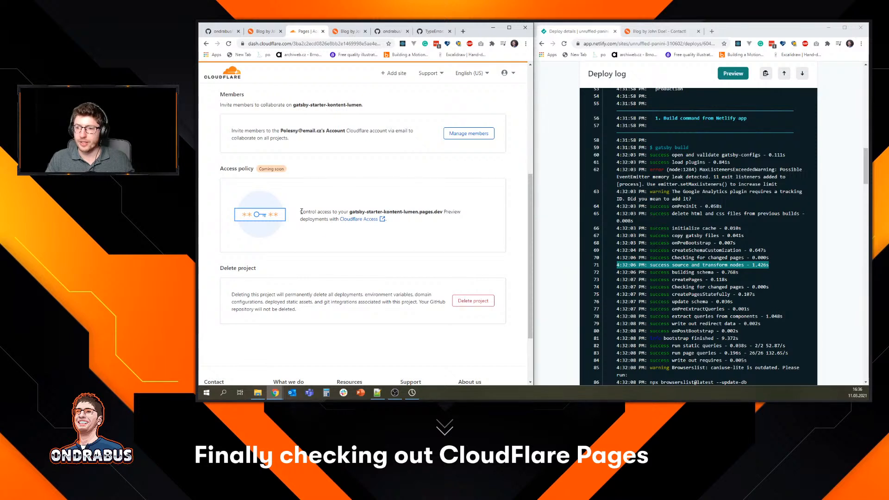
drag(300, 212, 426, 221)
click(426, 222)
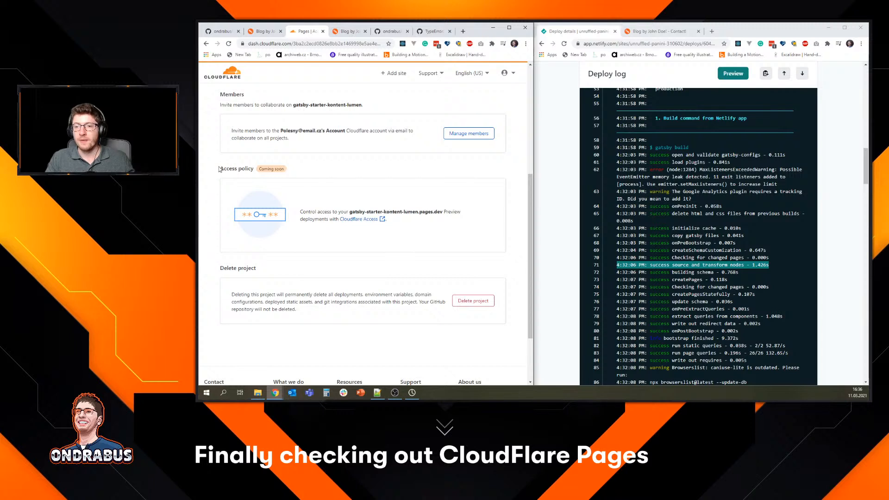
drag(220, 169, 254, 170)
click(338, 179)
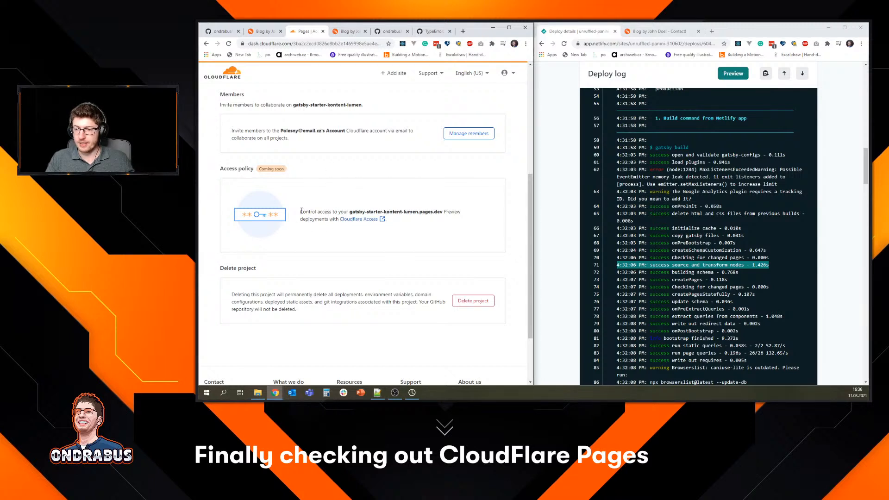
drag(301, 210, 430, 224)
click(430, 223)
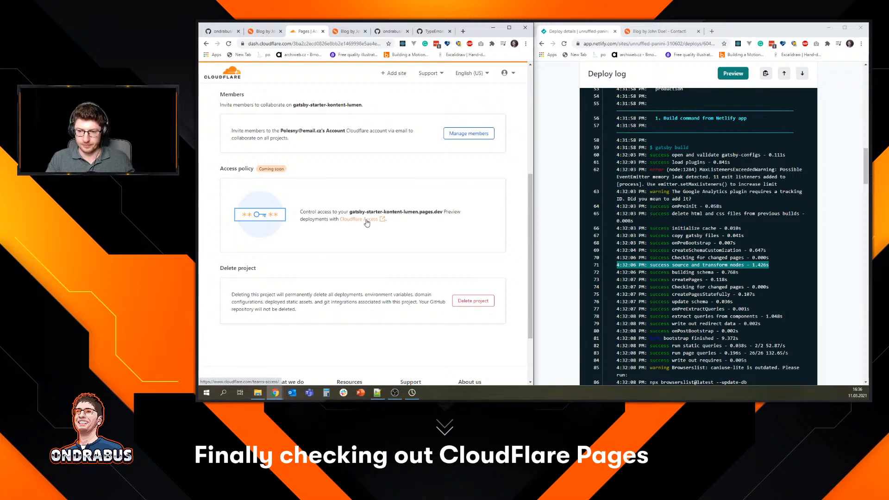
Look over the project details, members, access policy and project deletion sections of the general settings.
scroll(356, 268, up, 4)
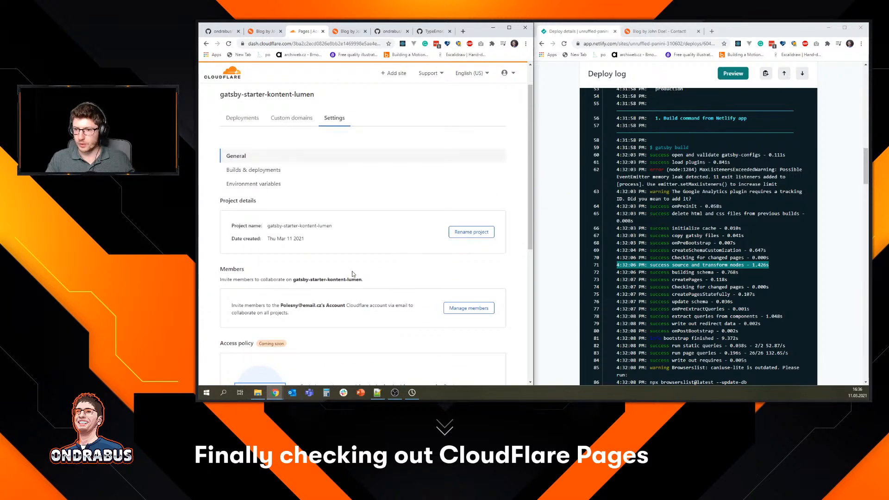
scroll(352, 274, up, 1)
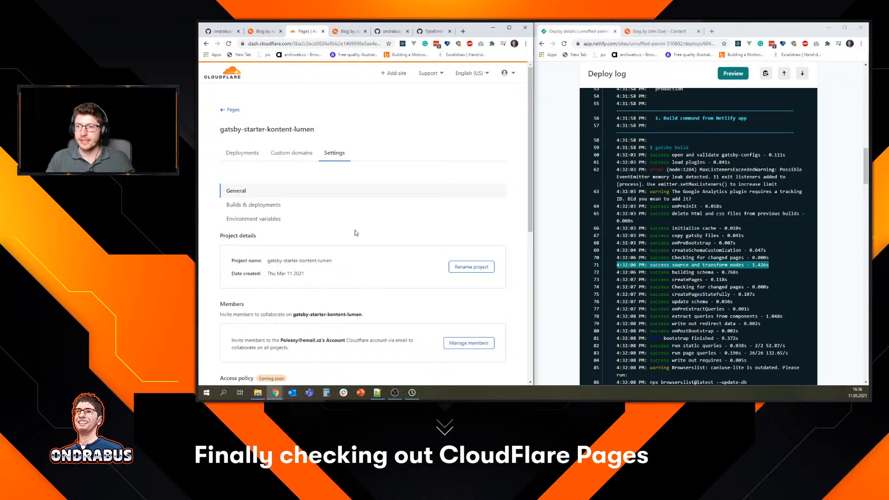
scroll(355, 228, down, 3)
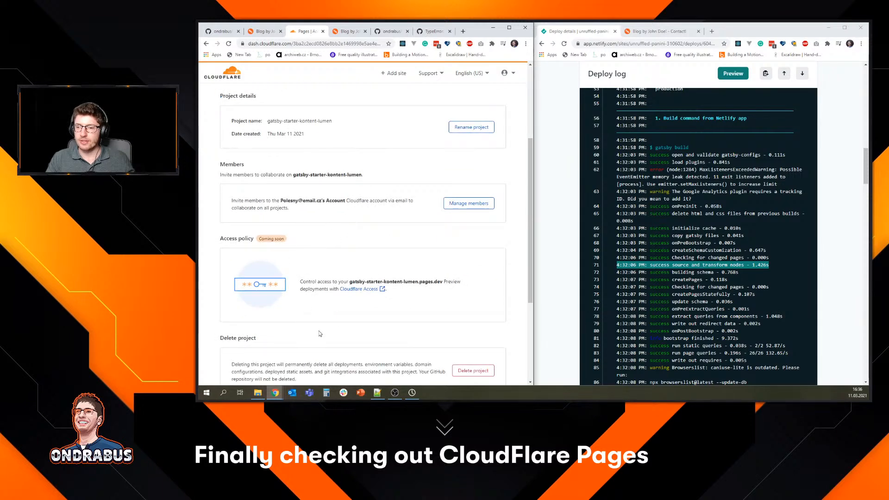
scroll(324, 329, down, 1)
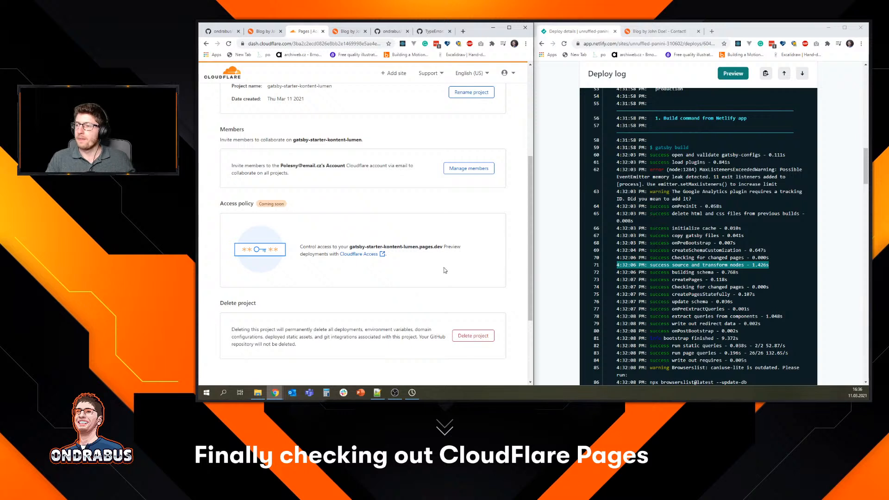
scroll(417, 223, up, 2)
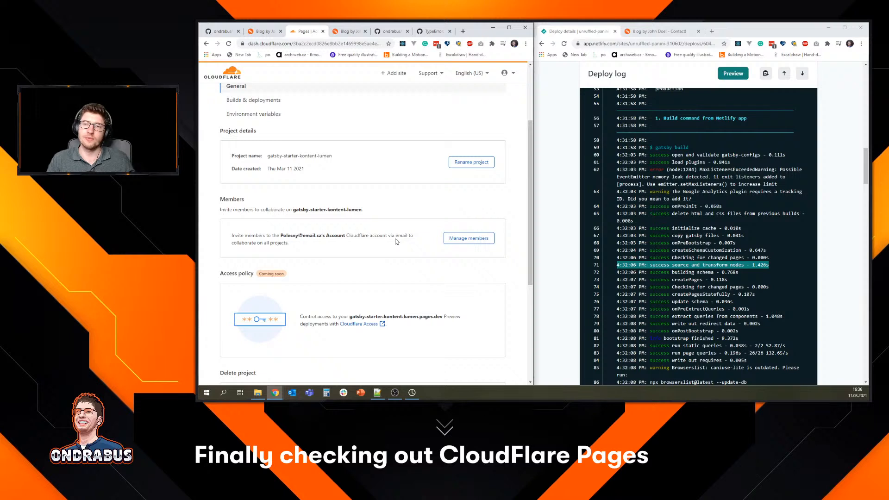
Compare the KONTENT_PREVIEW_ENABLED value between the Production and Preview environment variables.
click(254, 114)
scroll(277, 199, down, 3)
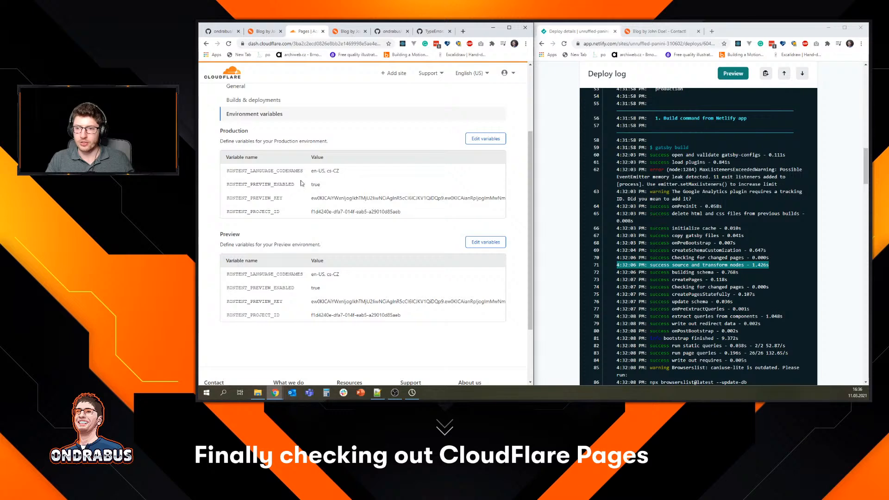
double_click(314, 185)
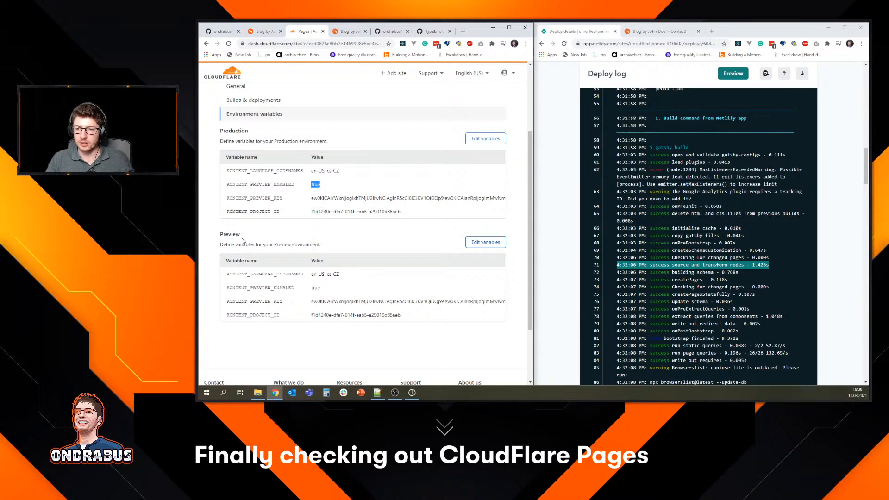
double_click(314, 288)
click(395, 300)
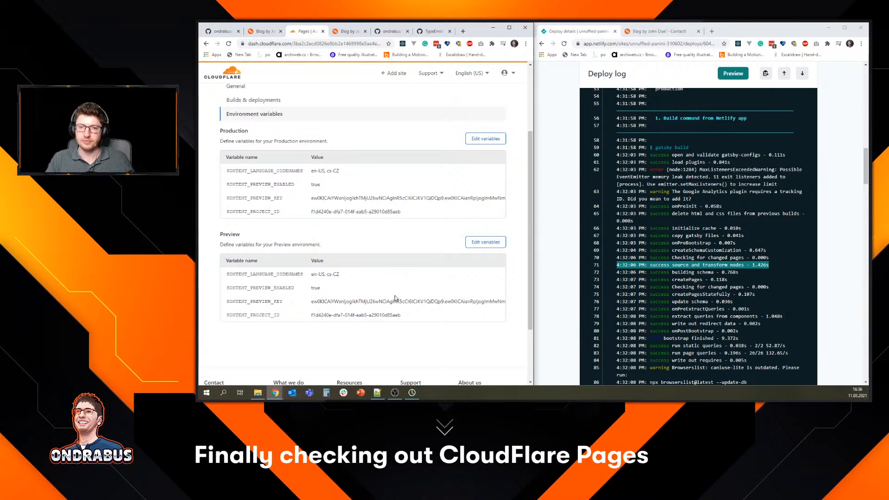
scroll(380, 269, up, 3)
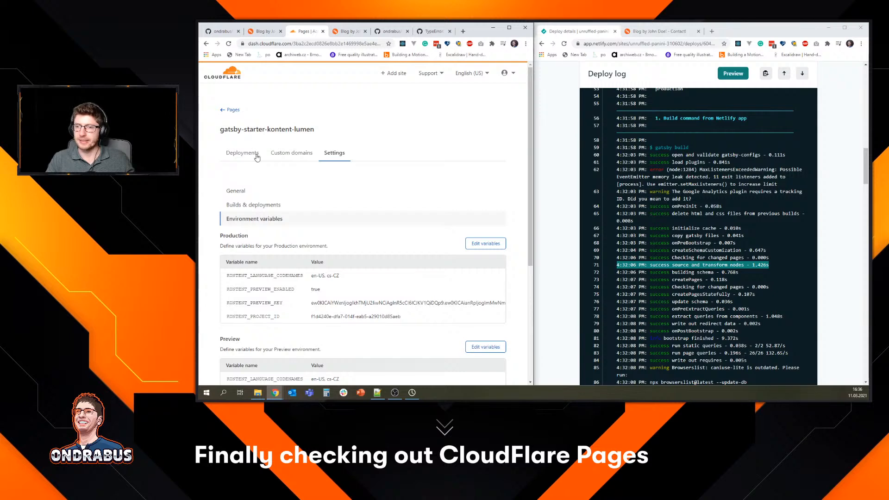
Check the project's deployments again and review its custom domains page, including the description of setting up domains.
click(244, 153)
scroll(384, 243, down, 3)
scroll(384, 243, up, 3)
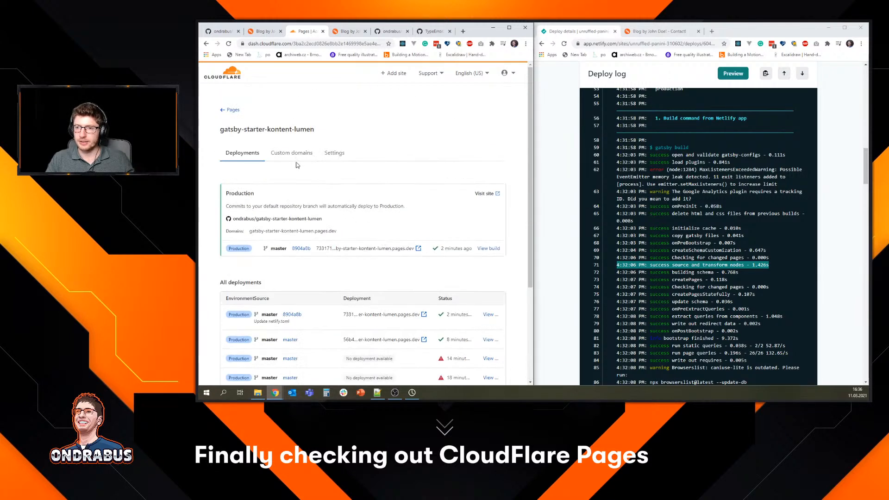
click(311, 155)
click(334, 154)
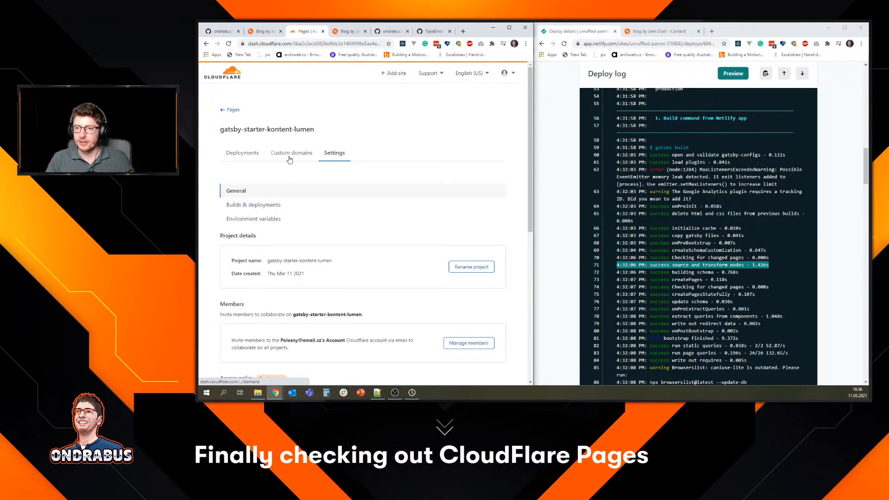
click(290, 156)
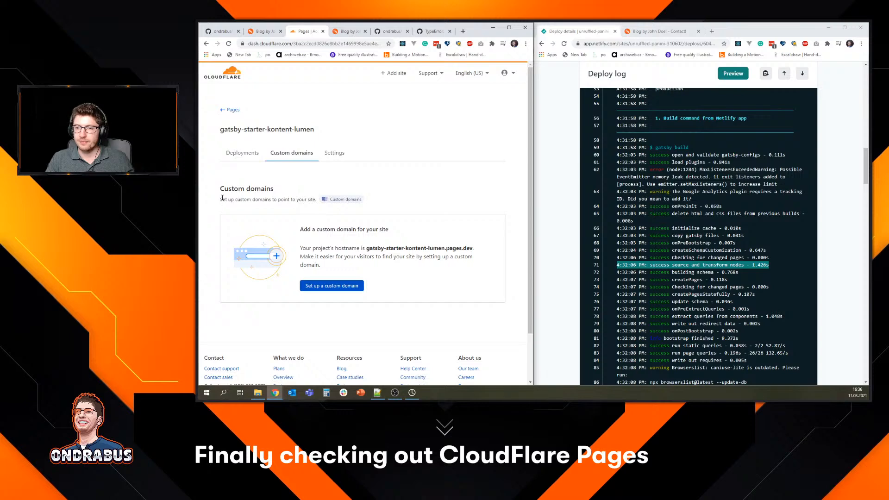
drag(222, 198, 405, 204)
click(397, 250)
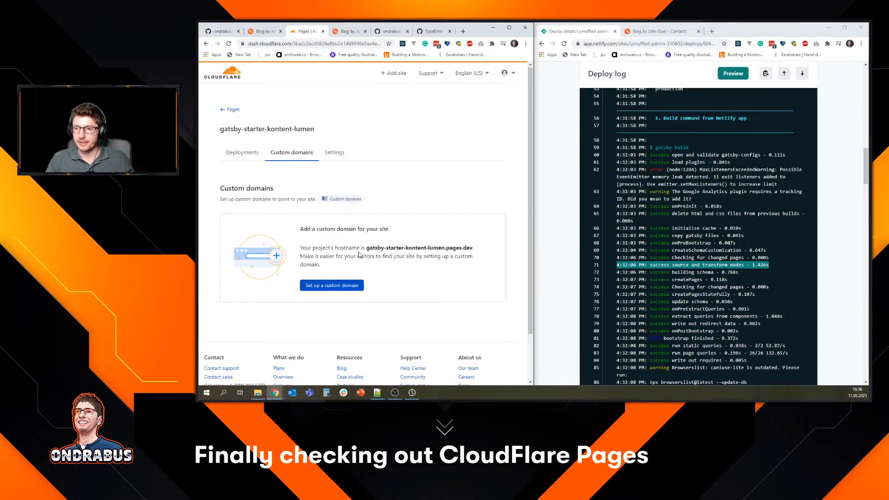
Review the production deployment and all deployments of the project, and return to the Pages projects overview.
click(242, 154)
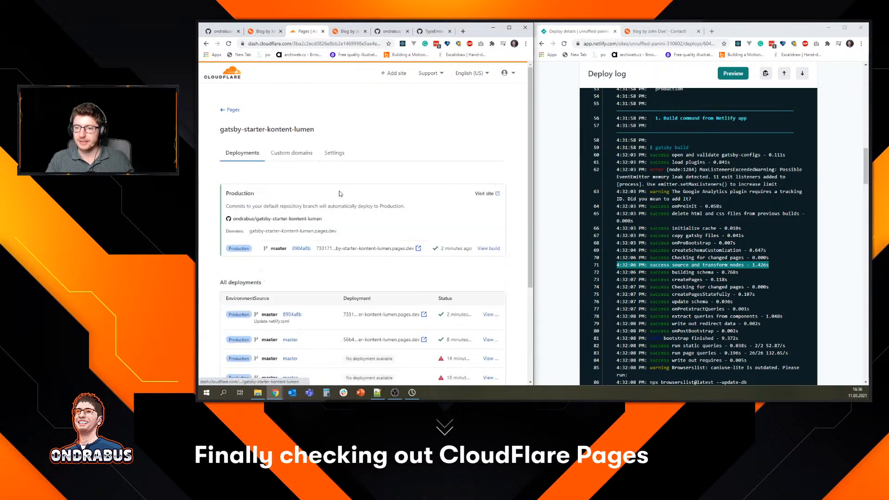
scroll(433, 226, down, 2)
scroll(433, 225, down, 1)
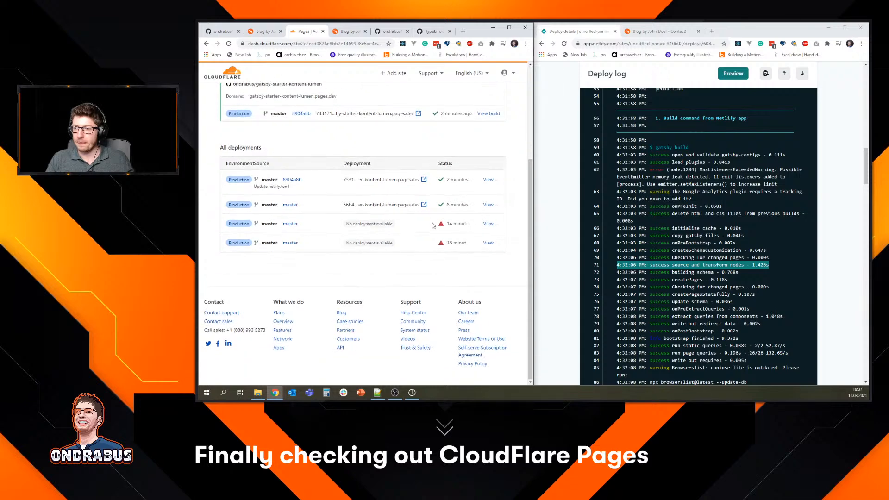
scroll(426, 246, up, 4)
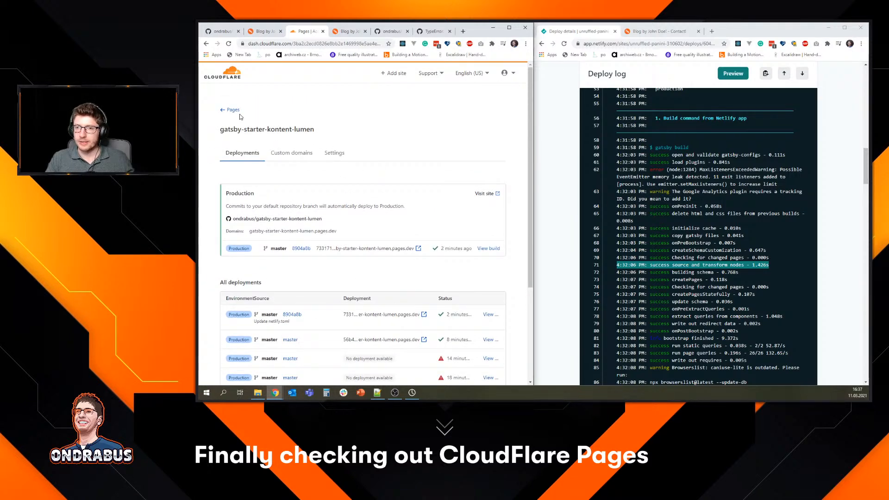
click(233, 110)
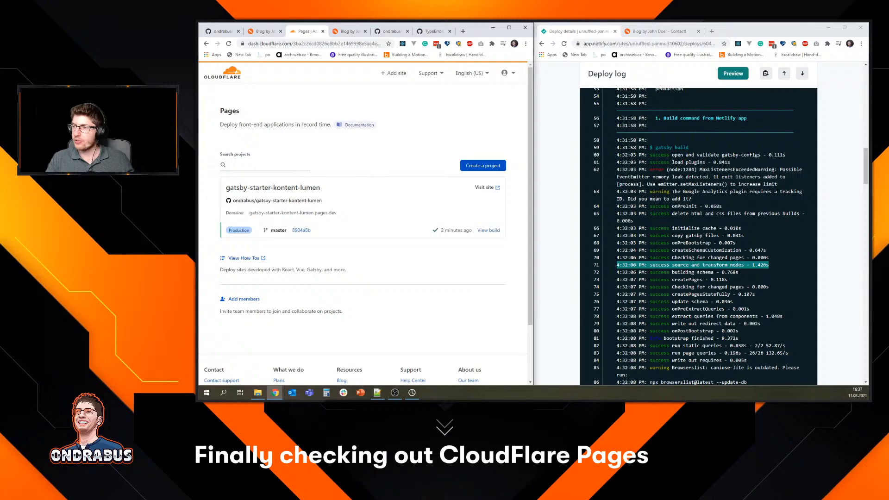
Return to the deploys list of unruffled-panini-310602 in Netlify and move that browser window away from beside the Cloudflare window.
scroll(695, 209, up, 15)
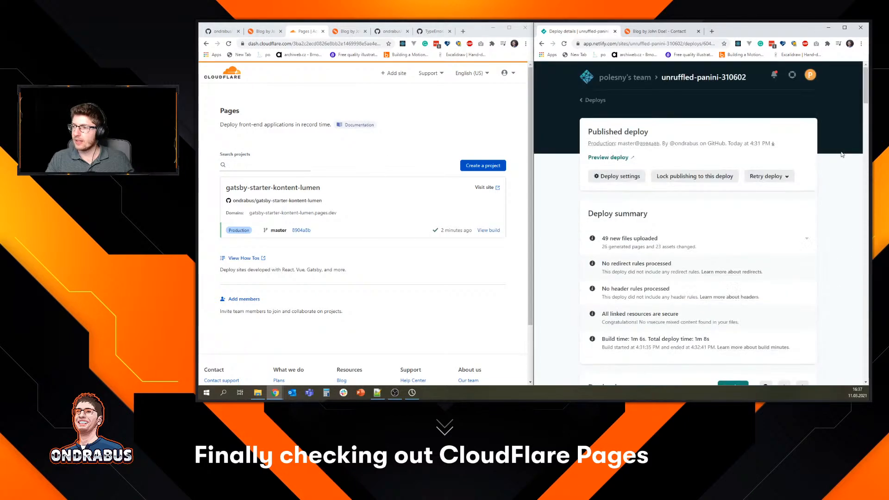
click(594, 100)
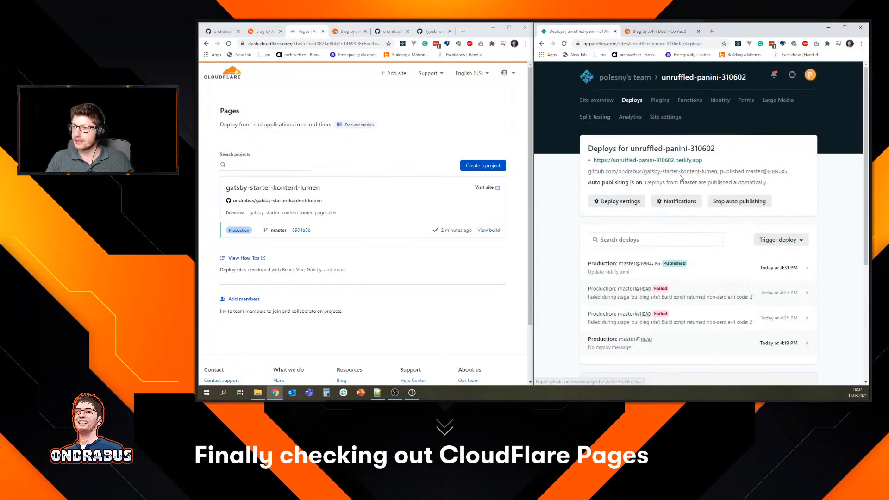
drag(767, 31, 196, 170)
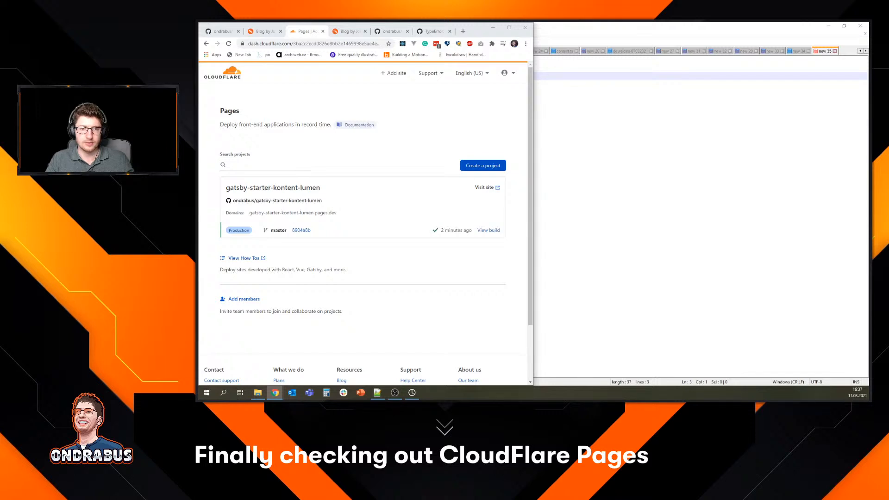
Place the Netlify window beside the Cloudflare window and open the site settings of kontent-mvp-overview.
drag(556, 25, 764, 23)
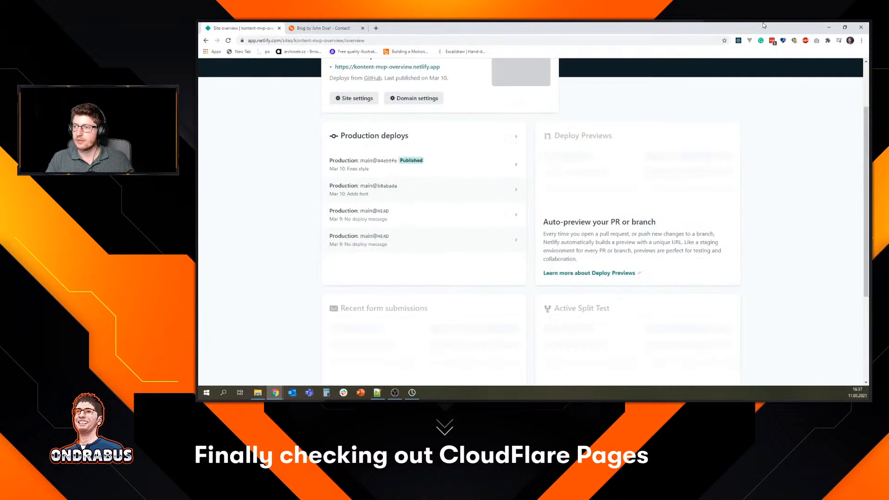
key(super+Right)
scroll(629, 177, up, 3)
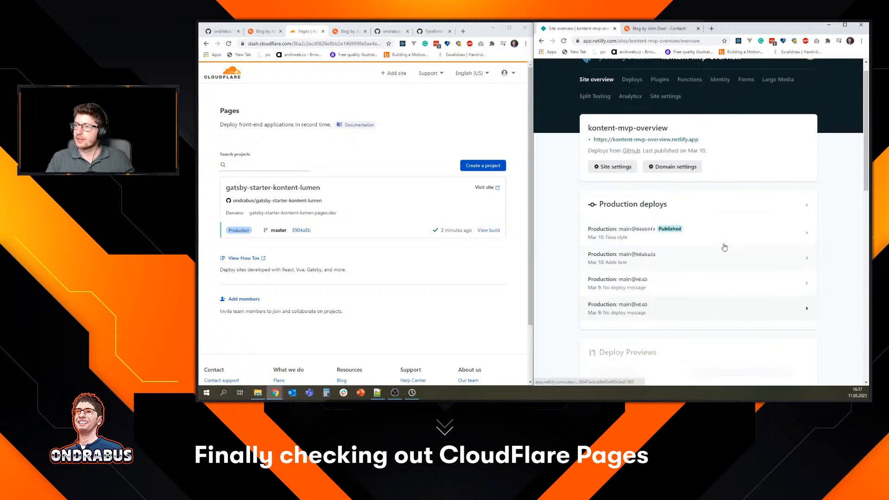
click(628, 181)
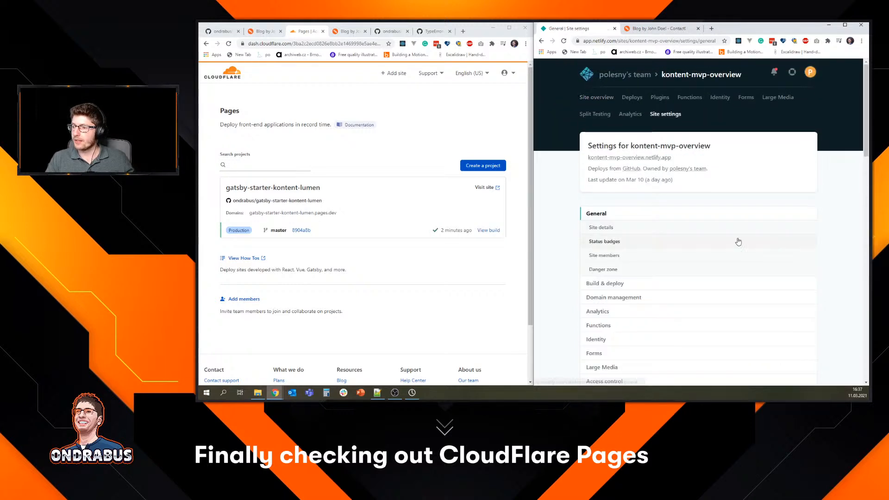
Show the mvp repository on GitHub and open the Netlify build settings of kontent-mvp-overview for editing.
click(223, 31)
click(392, 31)
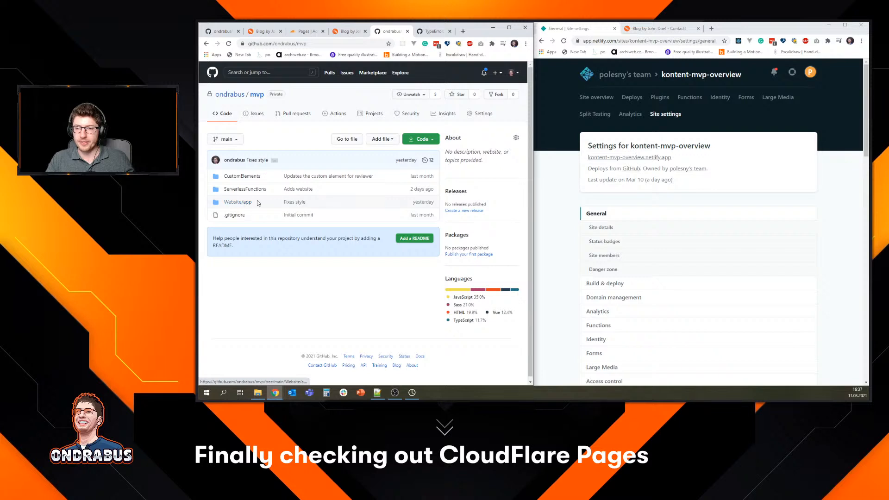
scroll(670, 297, down, 1)
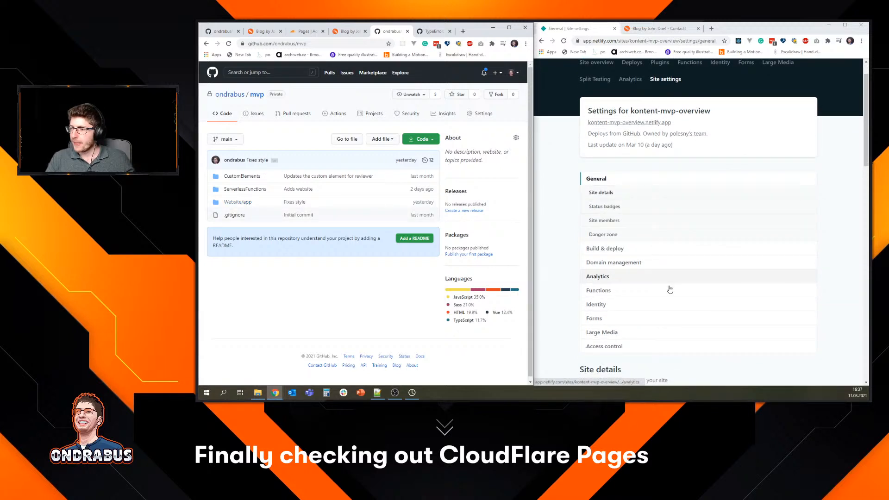
click(652, 255)
scroll(652, 256, down, 1)
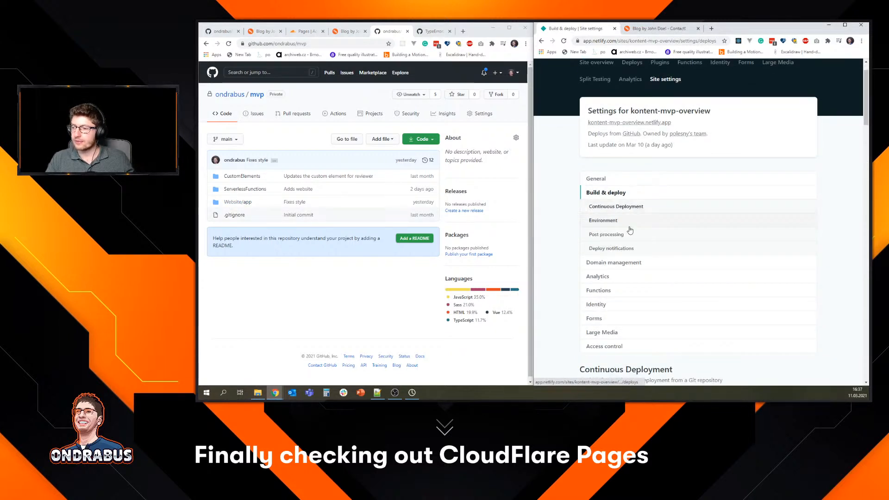
scroll(619, 223, down, 6)
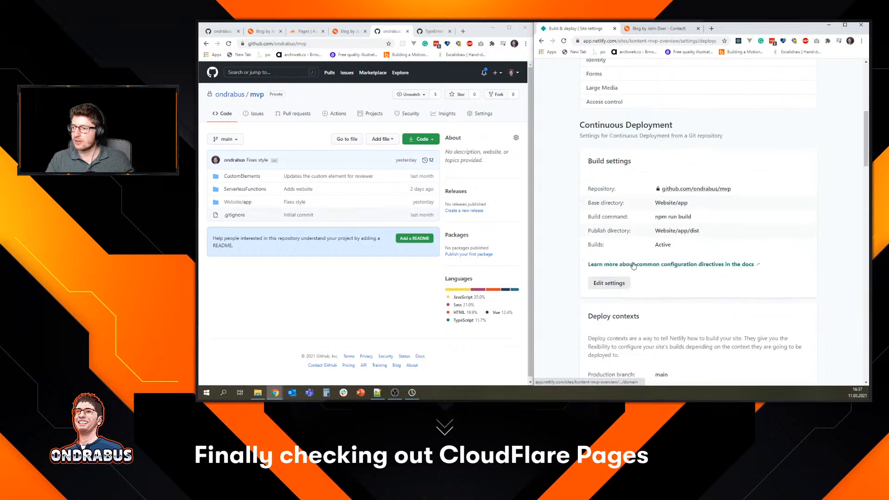
click(623, 212)
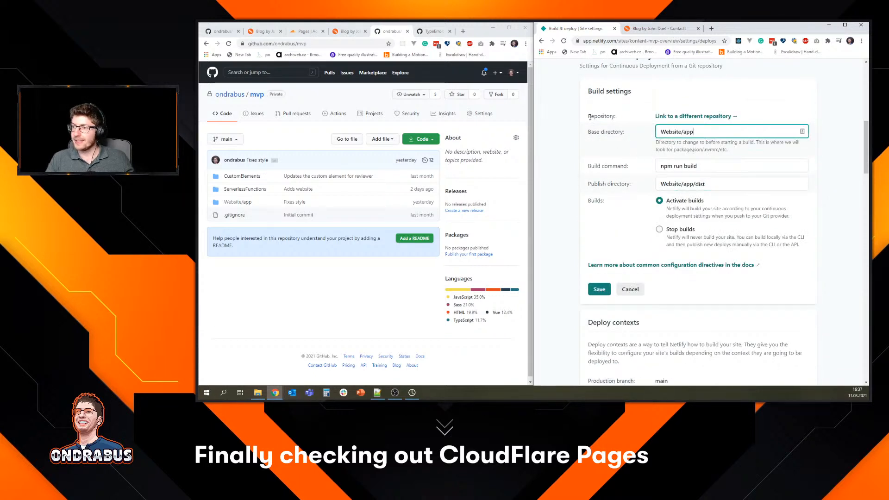
Examine the repository, base directory, build command and publish directory in the Netlify build settings.
drag(590, 116, 628, 117)
drag(715, 133, 637, 134)
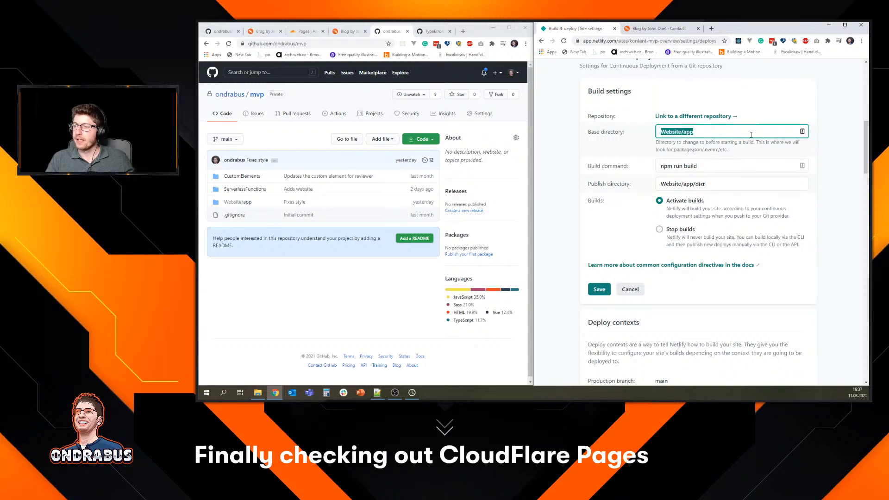
click(806, 146)
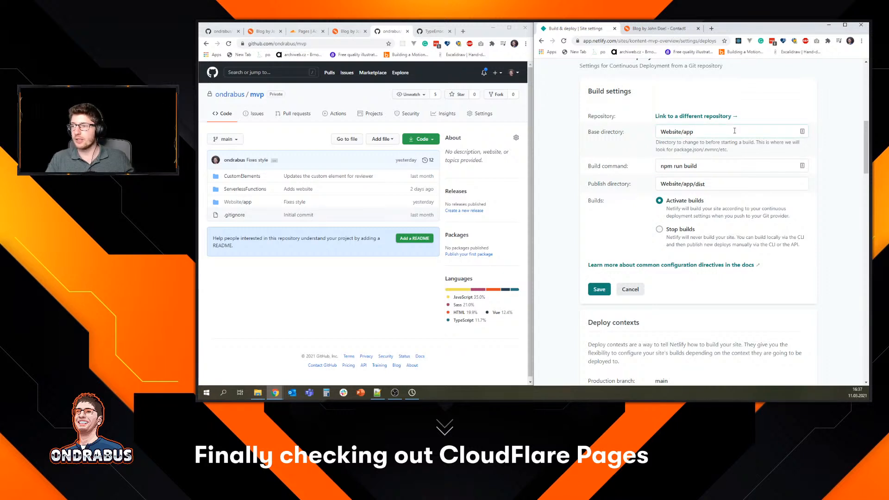
click(711, 166)
drag(711, 166, 651, 168)
click(733, 168)
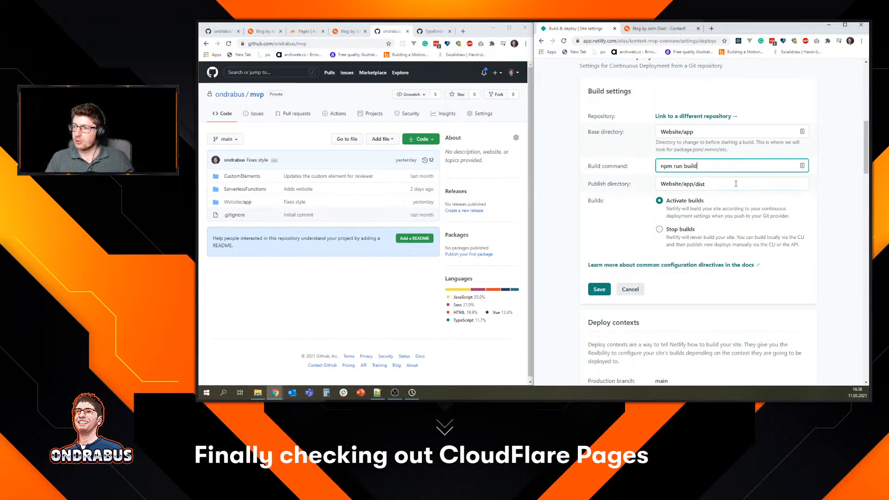
click(737, 186)
drag(748, 187, 671, 186)
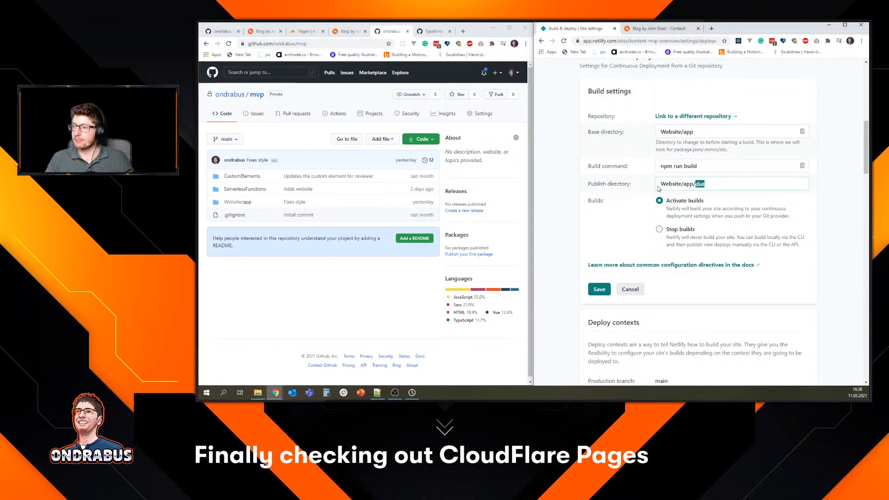
click(665, 193)
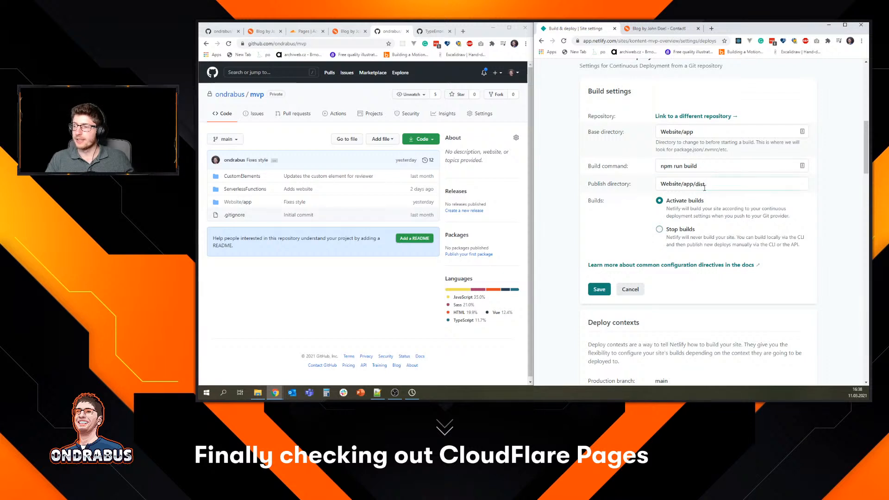
click(678, 190)
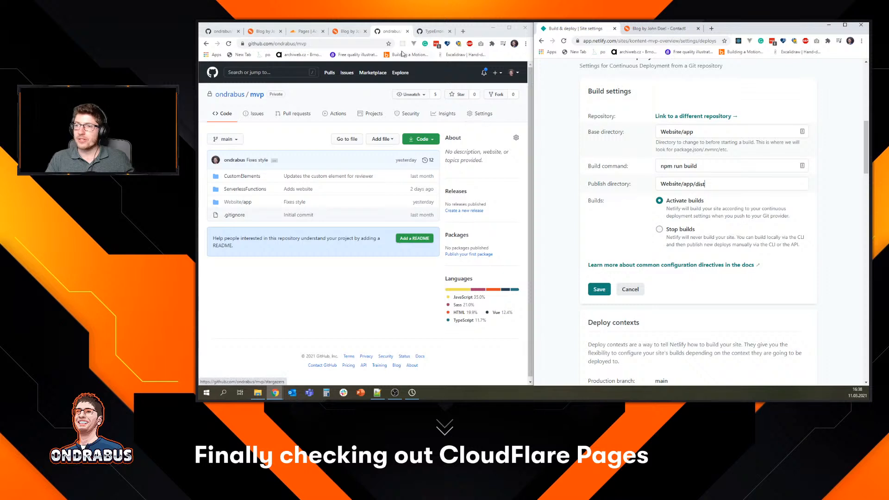
Start creating a new Cloudflare Pages project and review the repository selection for the connected GitHub account.
click(303, 31)
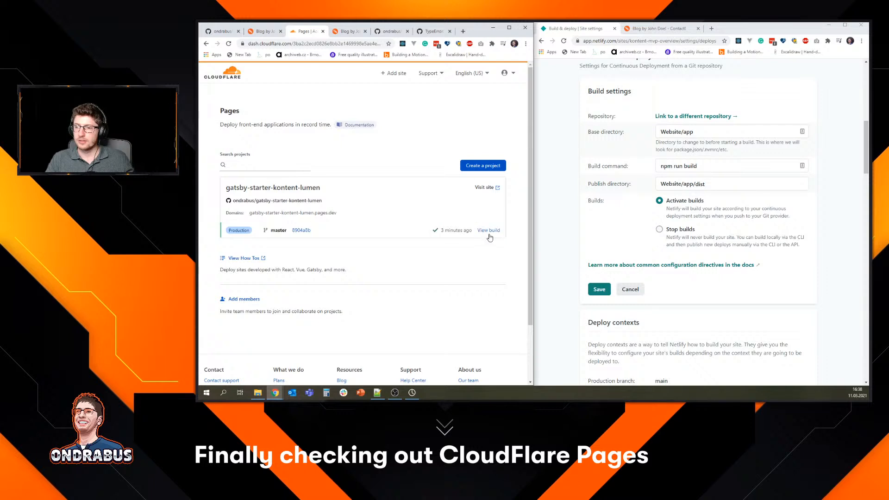
click(482, 166)
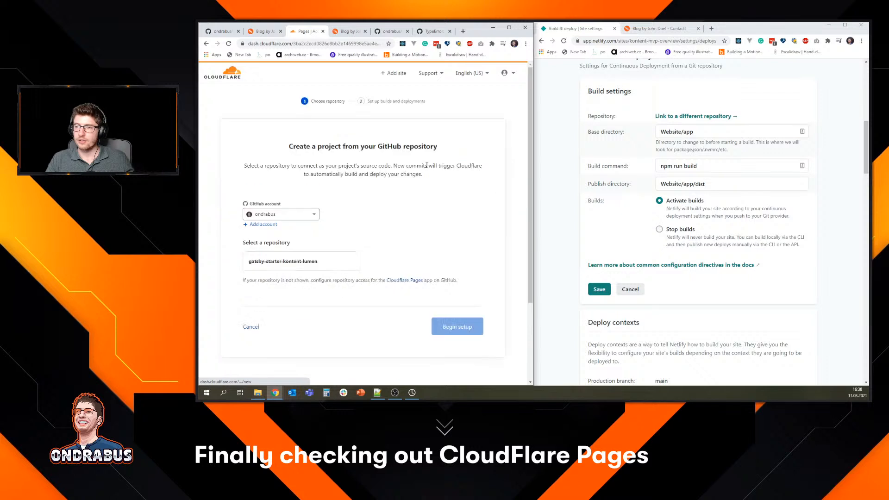
mouse_move(343, 262)
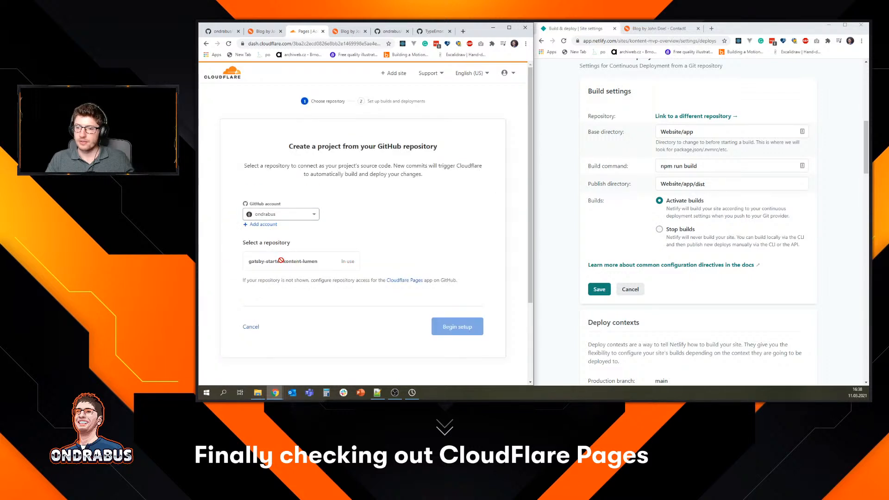
scroll(318, 251, down, 1)
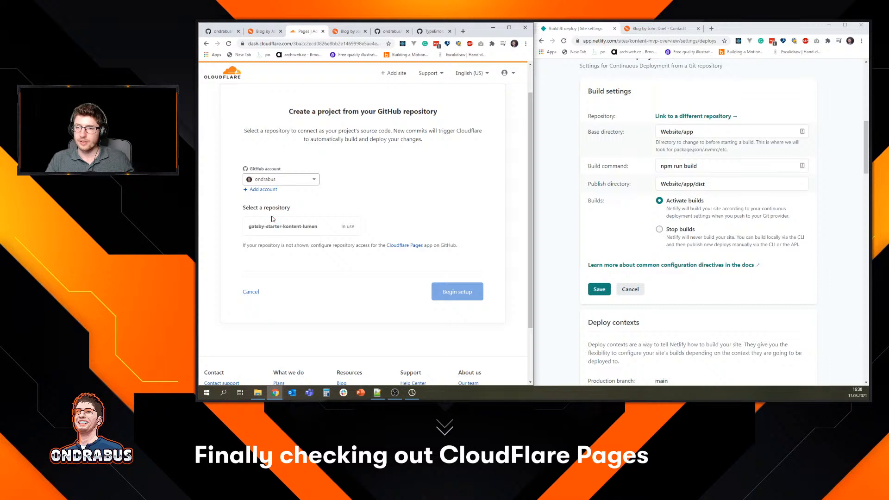
scroll(379, 219, up, 1)
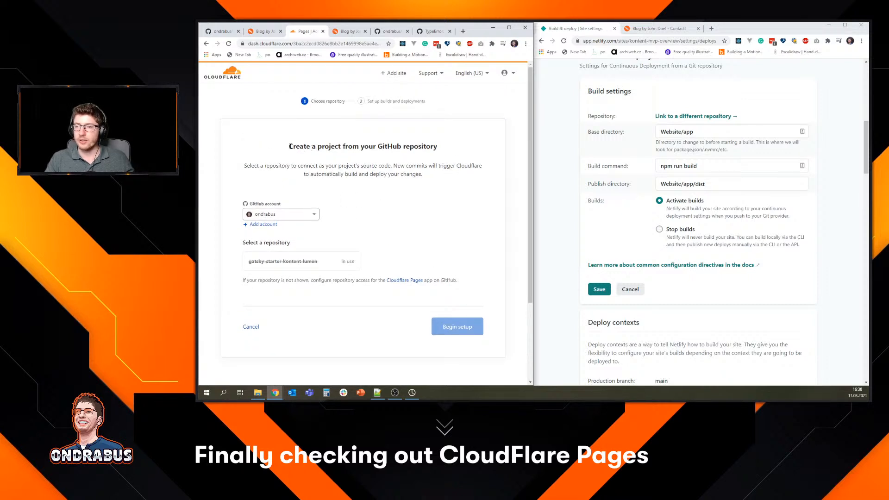
drag(290, 147, 459, 176)
click(459, 176)
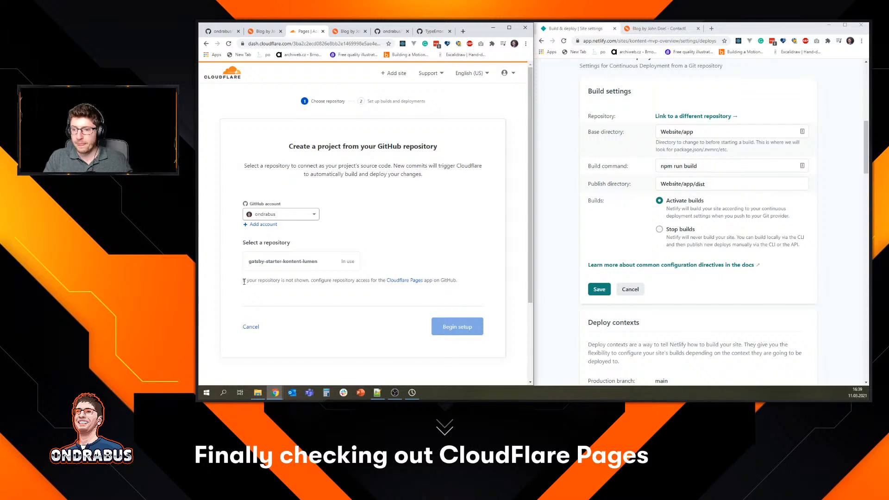
Read the note on configuring repository access, check the GitHub account choices and try to open the Cloudflare Pages app link.
drag(244, 280, 376, 281)
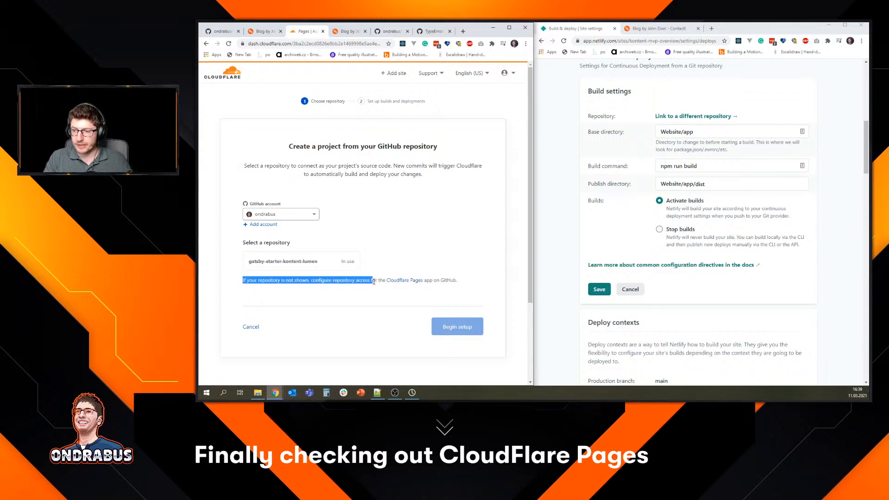
click(383, 282)
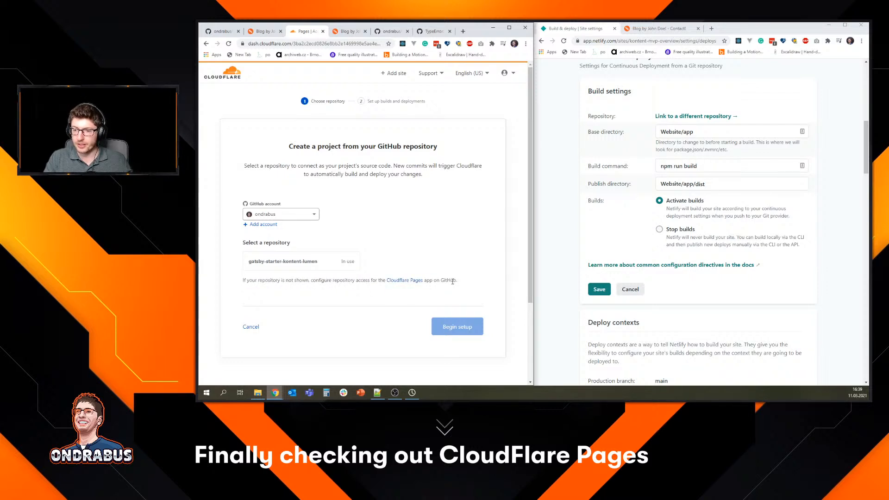
click(293, 219)
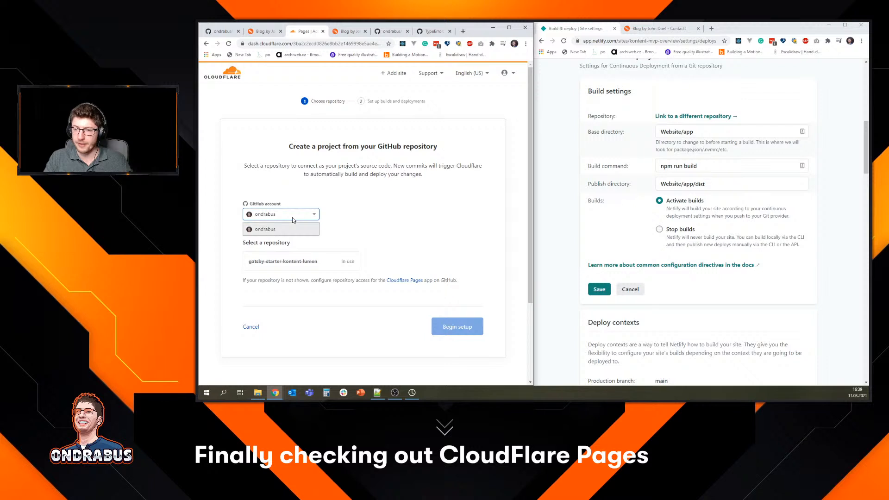
click(291, 229)
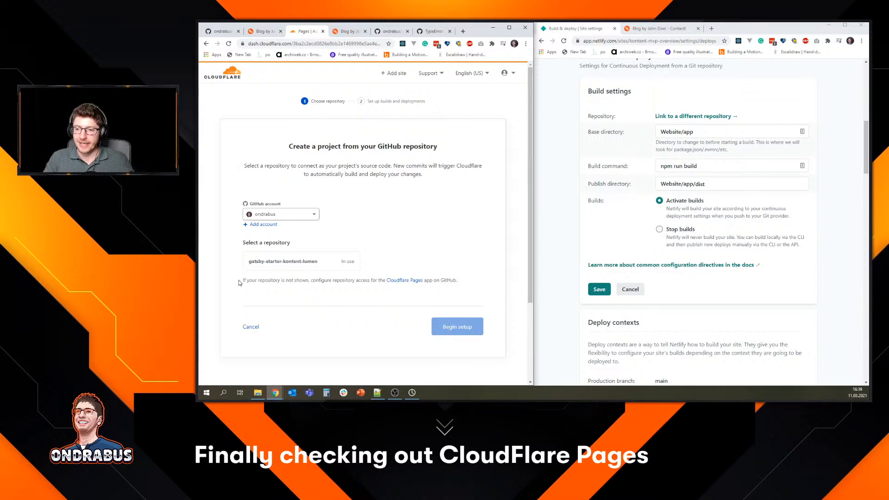
drag(240, 281, 459, 281)
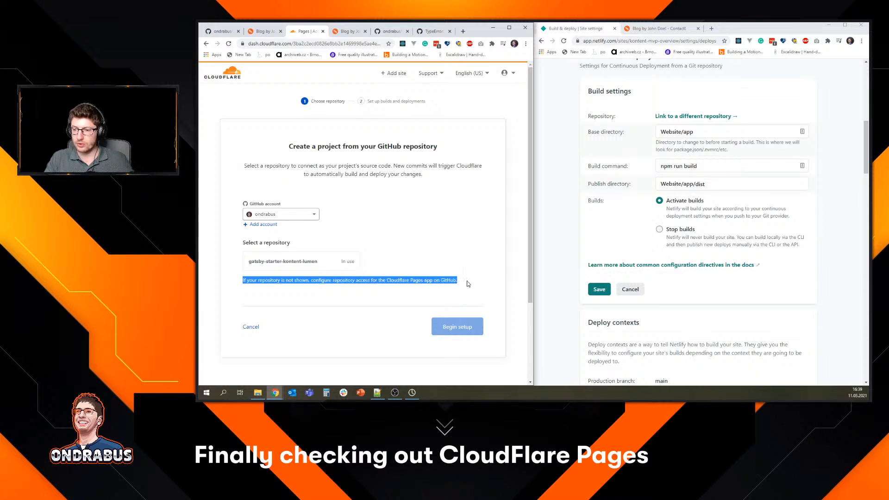
click(405, 282)
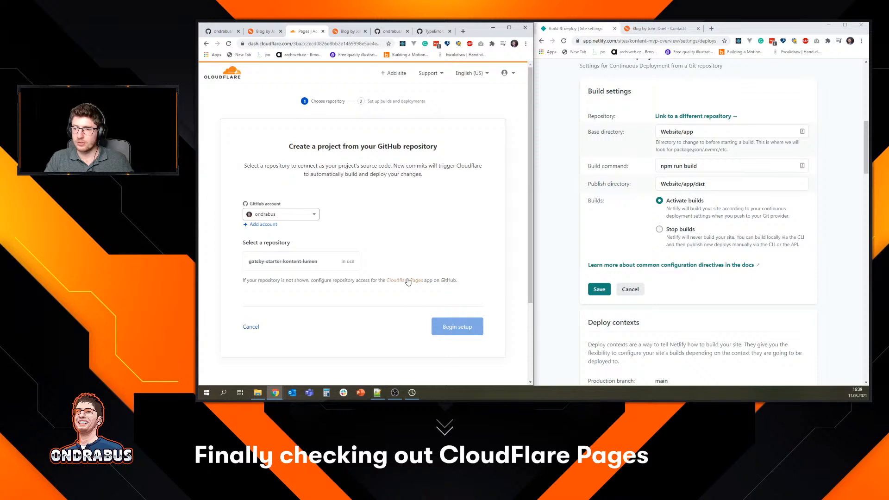
triple_click(407, 281)
click(407, 283)
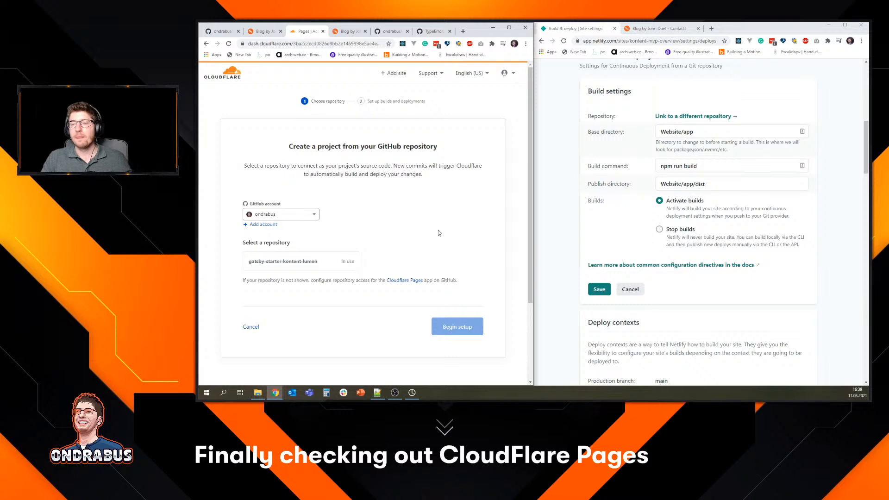
Check the GitHub account choices for the new project again and keep the existing account selected.
click(311, 215)
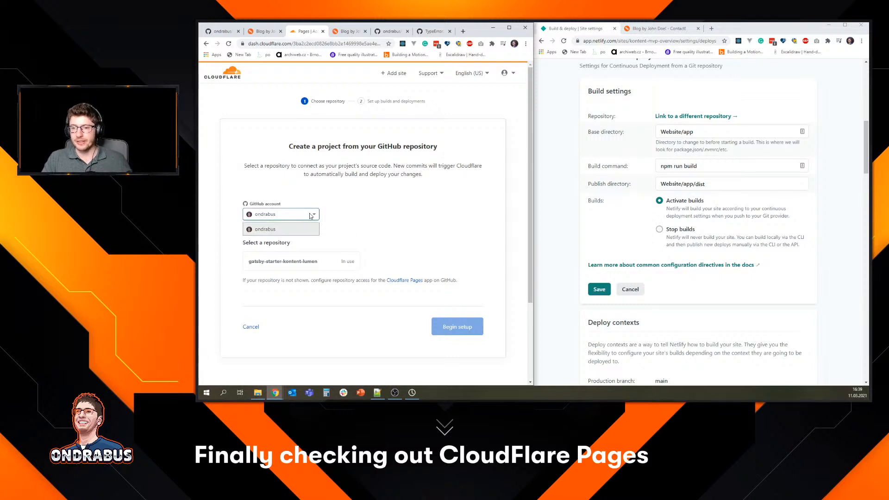
click(285, 230)
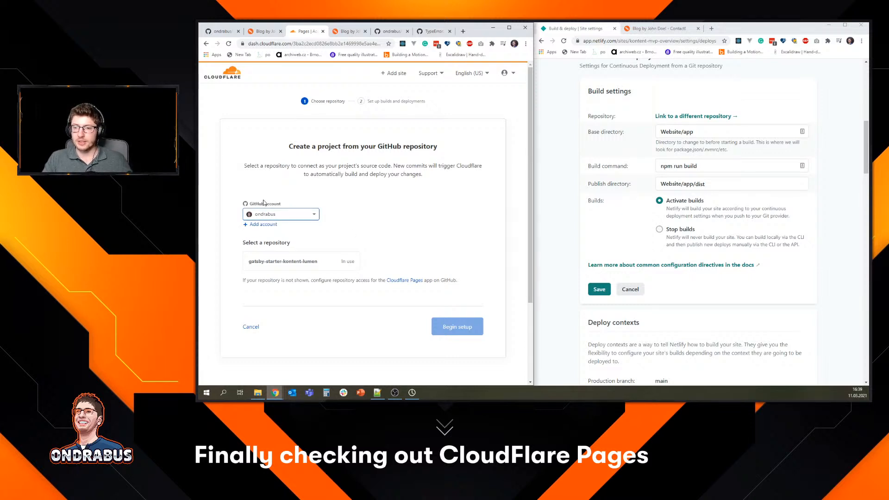
click(282, 218)
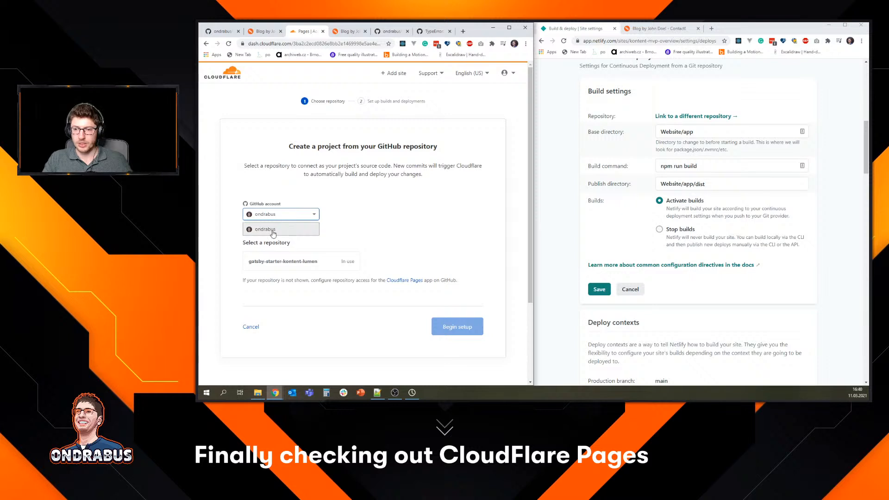
click(272, 233)
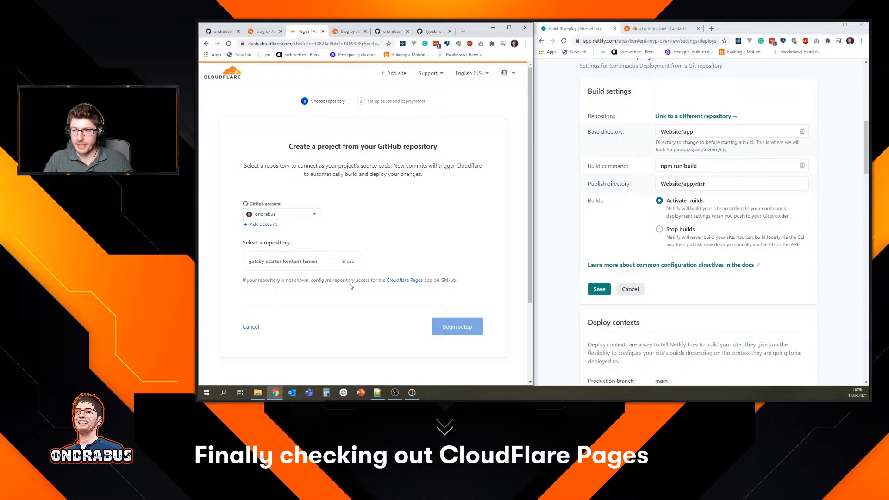
click(271, 214)
click(271, 231)
Add the mvp repository to the Cloudflare Pages app's repository access on the existing GitHub account and save.
click(270, 226)
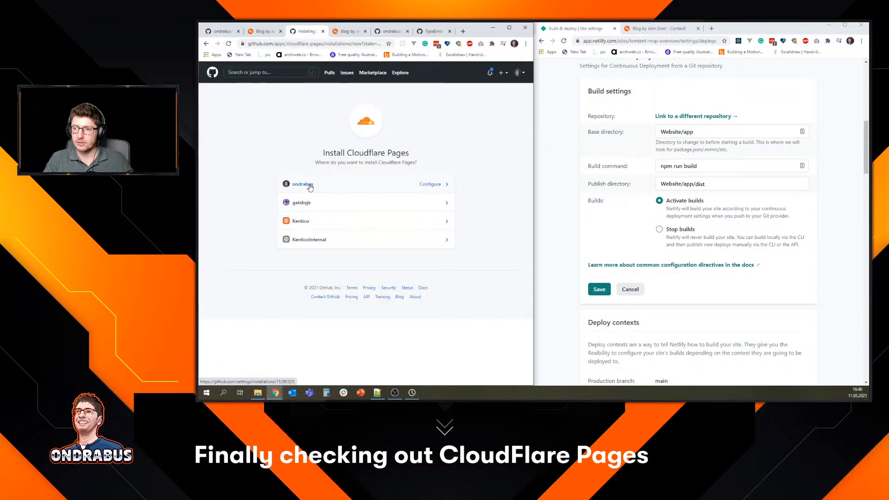
click(306, 185)
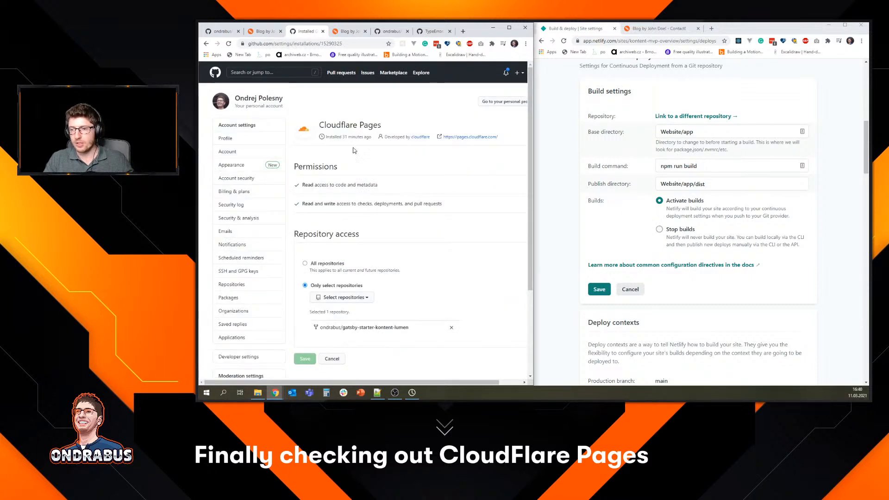
click(352, 298)
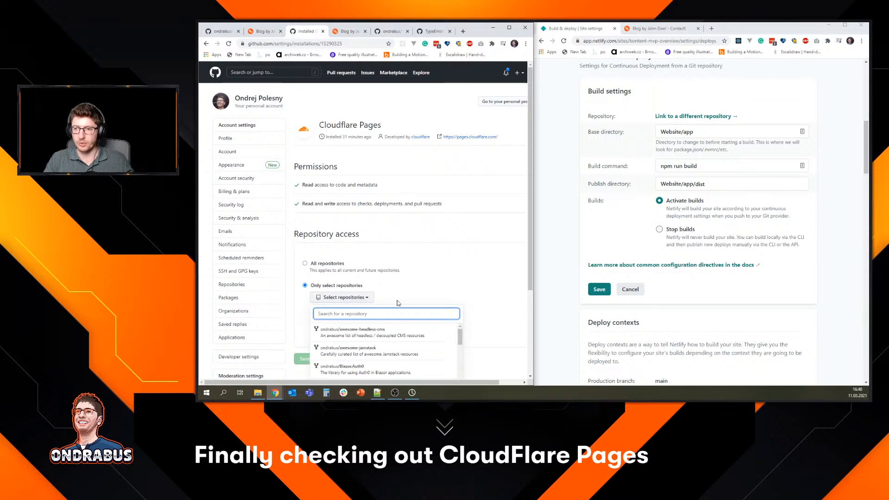
scroll(402, 303, down, 1)
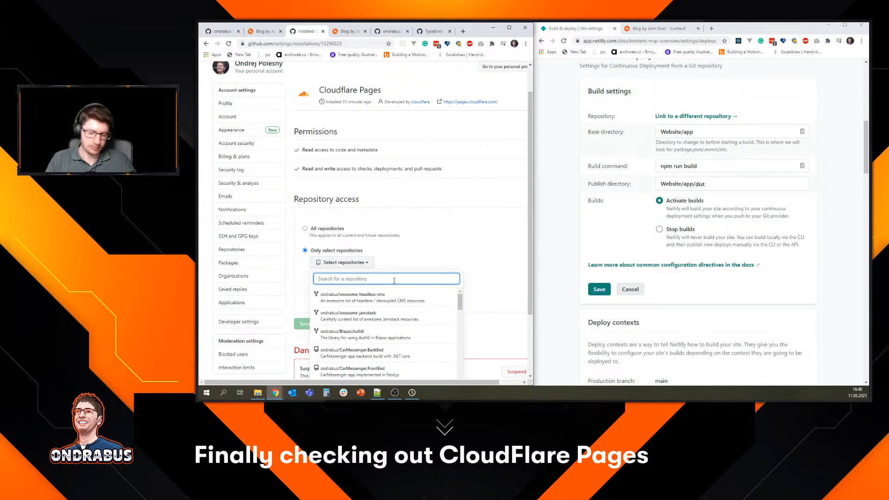
text(k)
key(BackSpace)
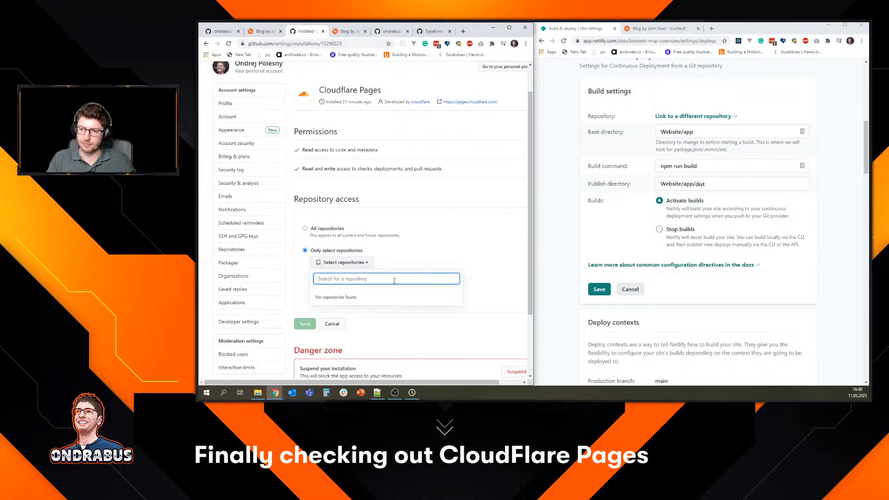
text(mvp)
click(376, 288)
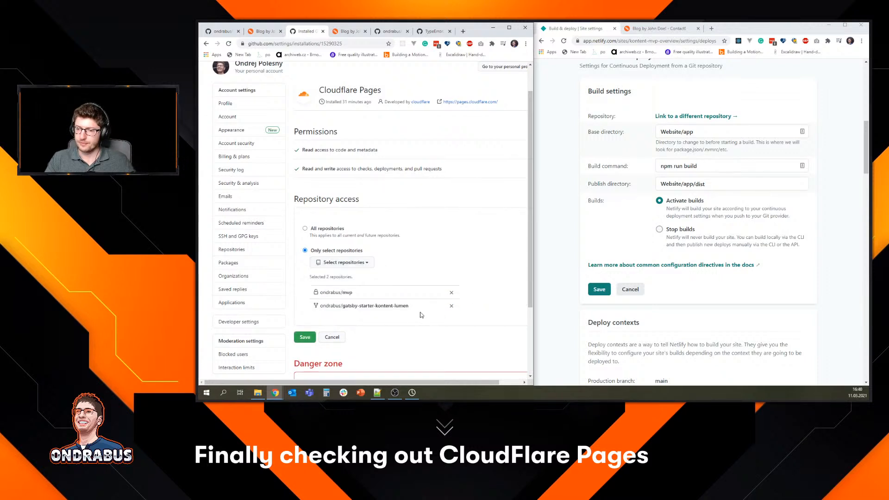
scroll(422, 315, down, 1)
click(305, 302)
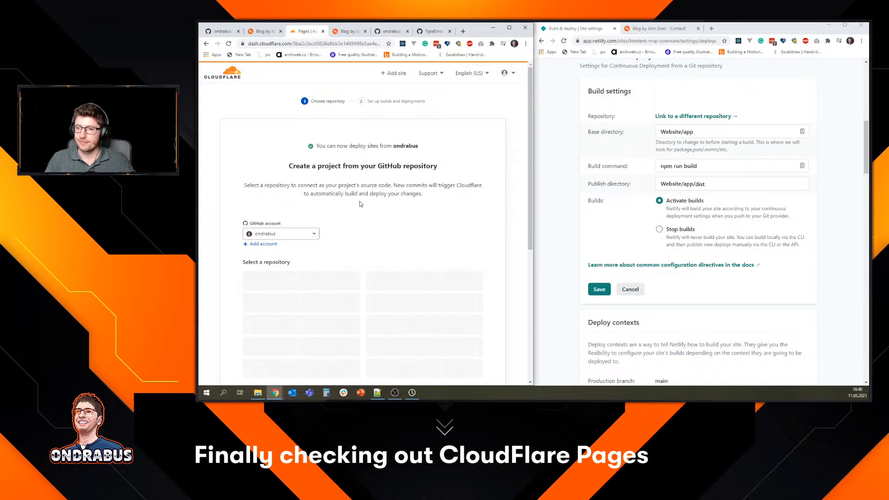
Choose the mvp repository for the new Cloudflare Pages project and begin its setup.
scroll(410, 165, down, 1)
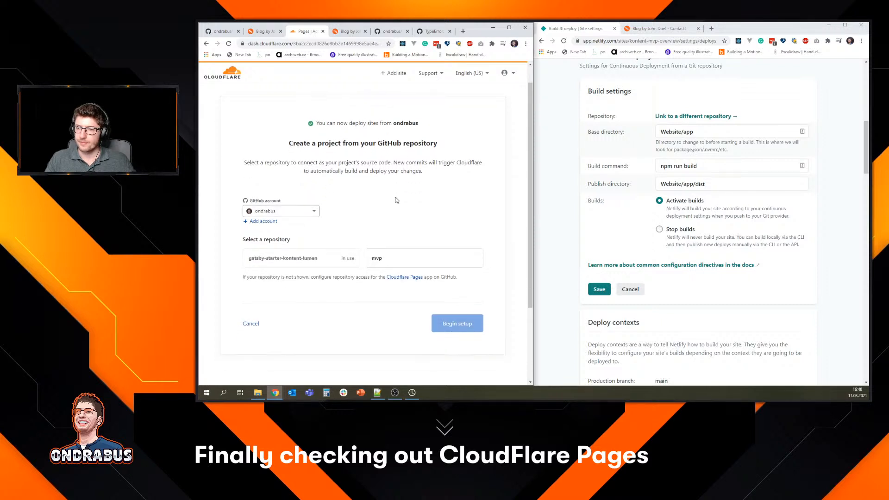
click(384, 248)
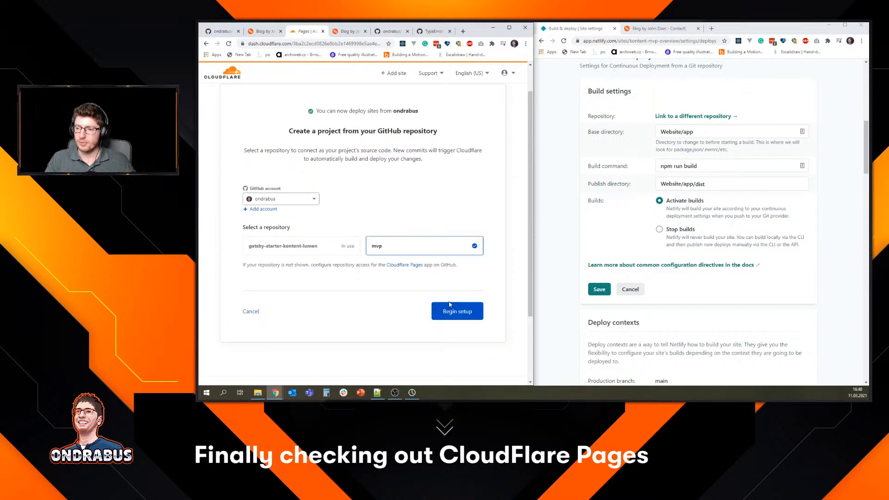
click(458, 312)
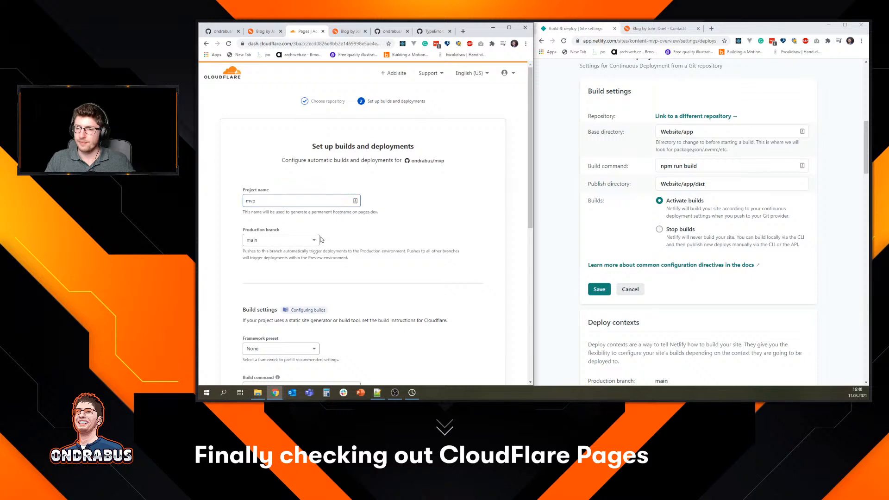
Set the framework preset in the mvp project's build settings to Vue.
scroll(342, 239, down, 1)
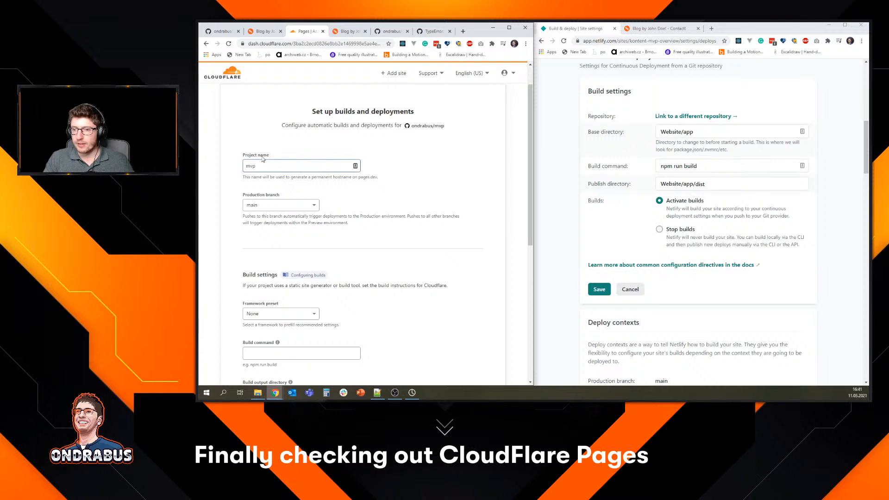
scroll(269, 207, down, 3)
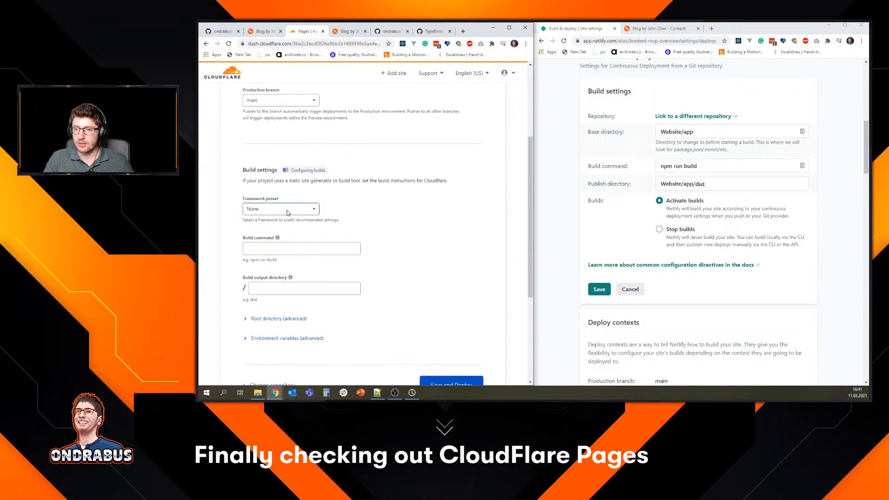
click(280, 208)
scroll(291, 241, down, 2)
scroll(292, 241, down, 2)
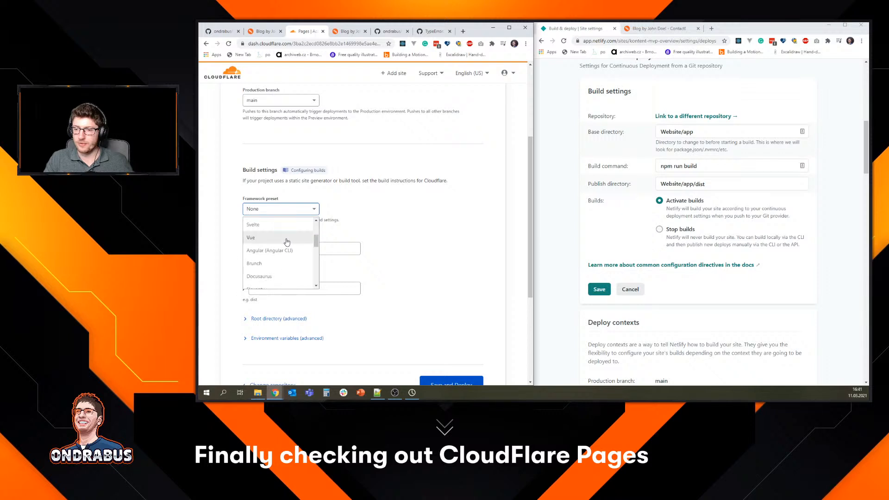
click(288, 242)
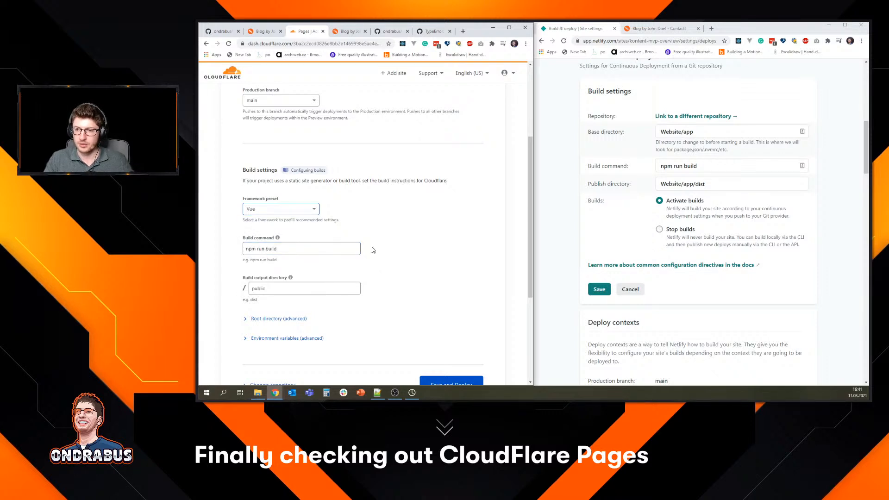
Replace the build output directory with dist.
scroll(366, 251, down, 1)
double_click(308, 253)
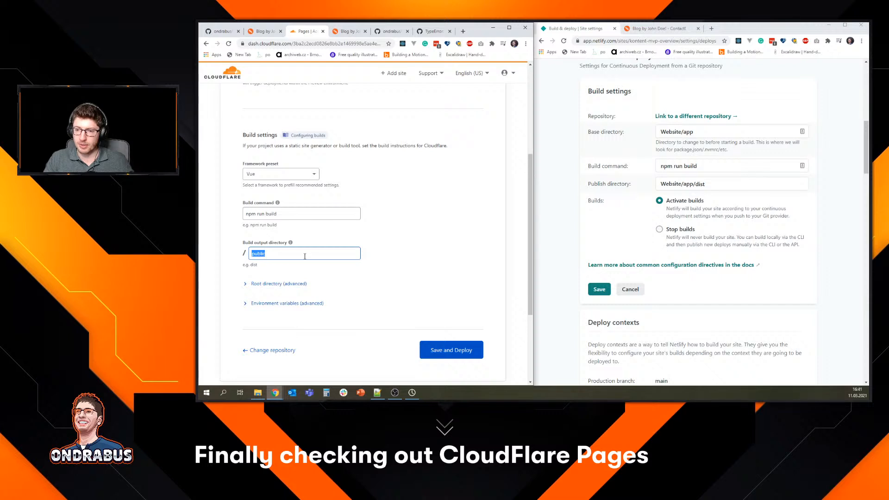
text(dist)
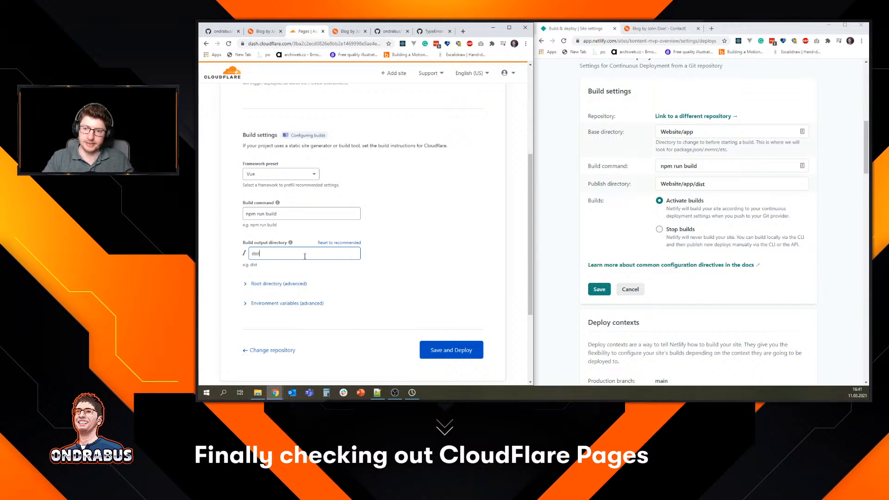
click(409, 257)
Expand the advanced root directory setting and set its path to Website/app.
scroll(409, 257, down, 1)
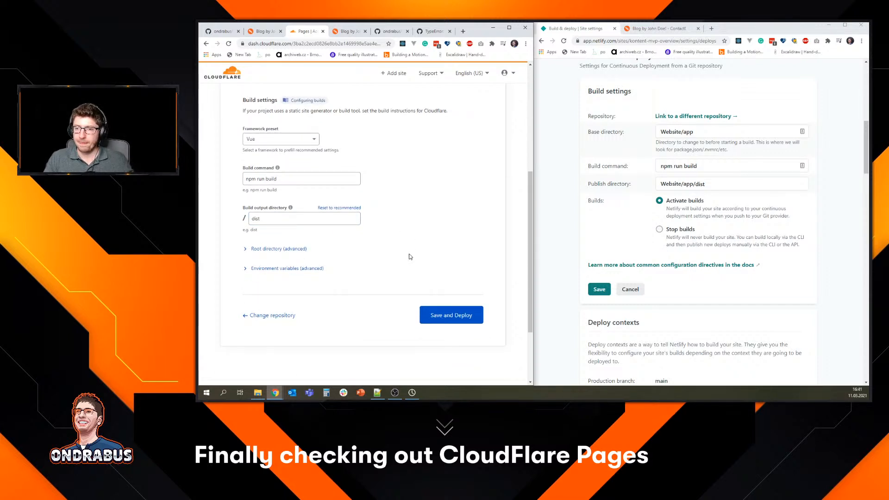
click(261, 249)
click(276, 270)
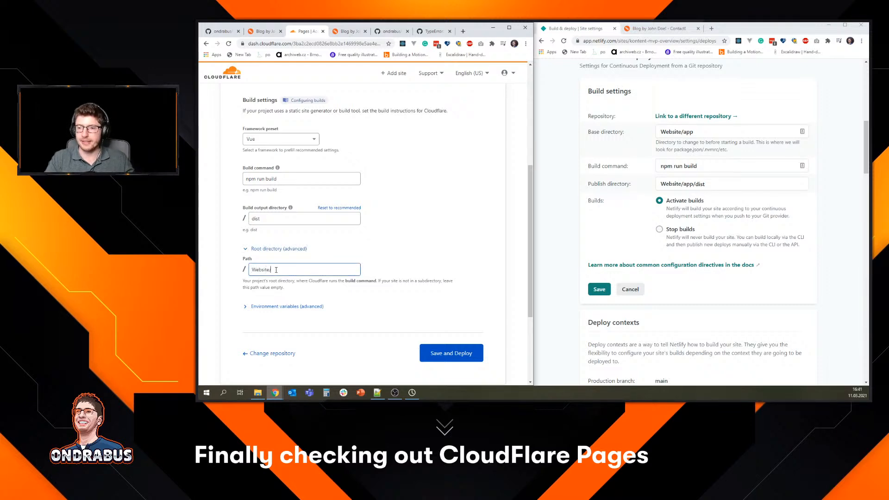
Check the app folder's path in the mvp repository on GitHub and return to the Cloudflare Pages setup.
click(221, 31)
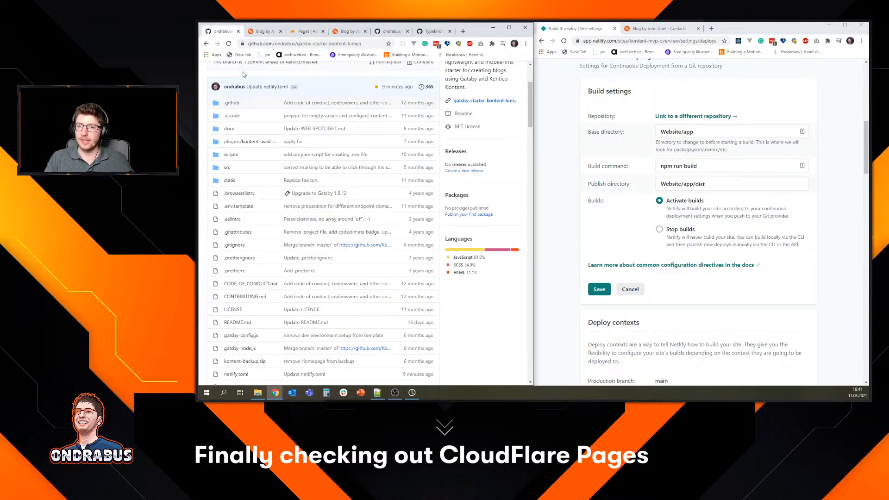
scroll(321, 114, up, 5)
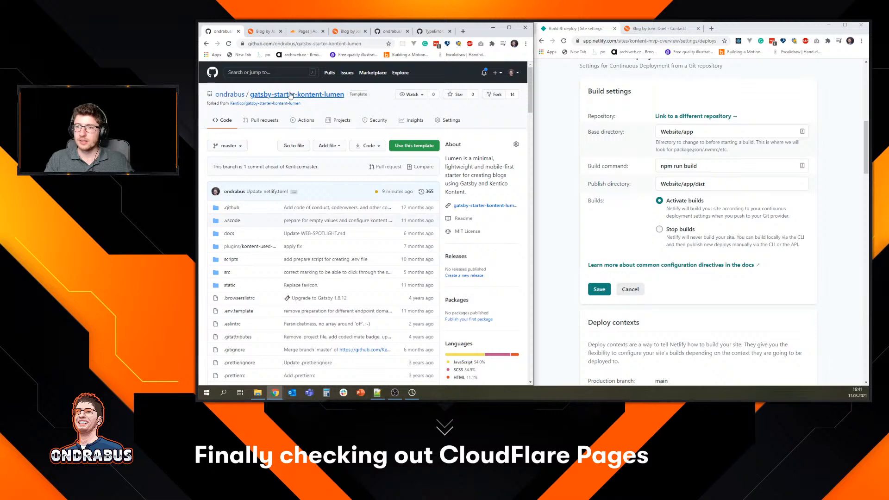
click(389, 31)
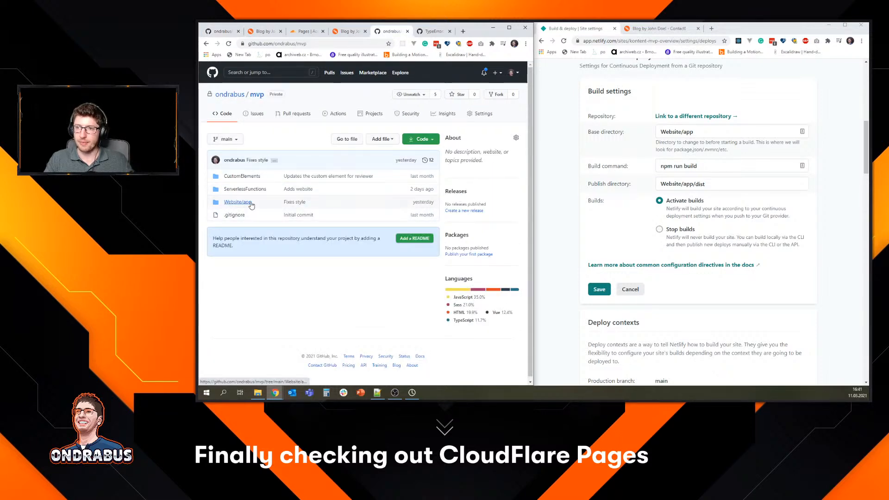
click(345, 31)
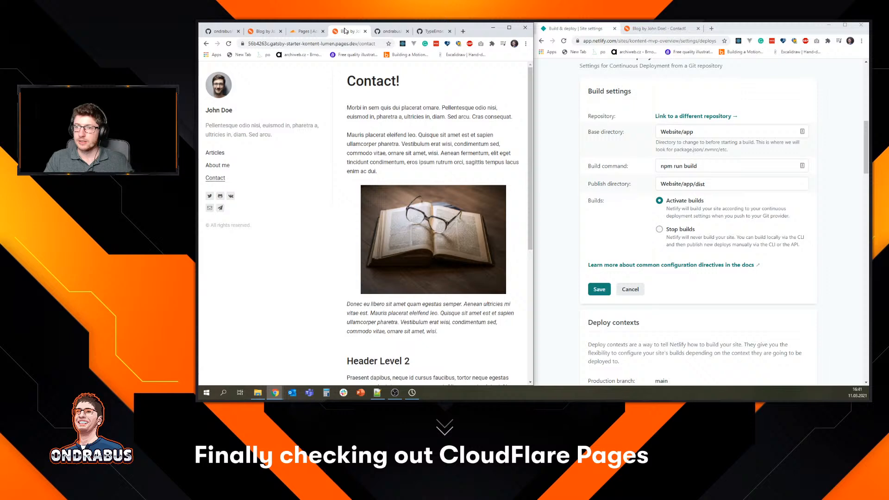
click(265, 31)
click(306, 32)
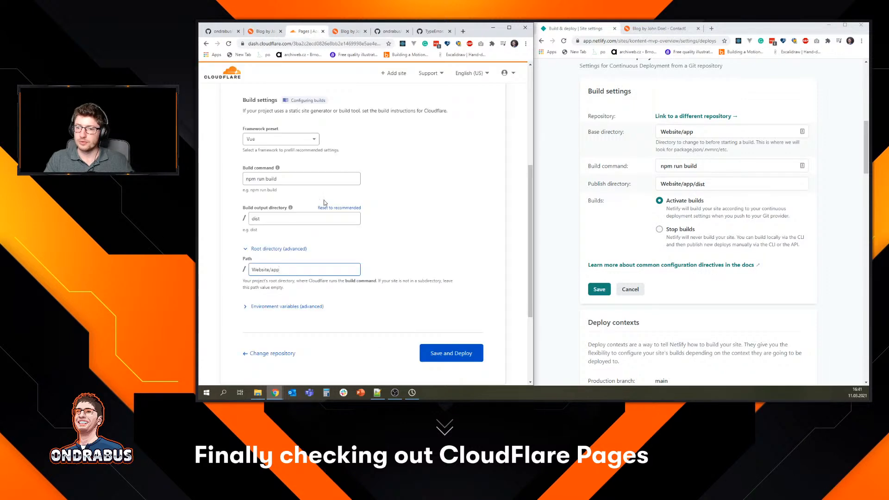
Expand the advanced environment variables setting and add an empty variable row.
scroll(301, 287, down, 1)
click(299, 272)
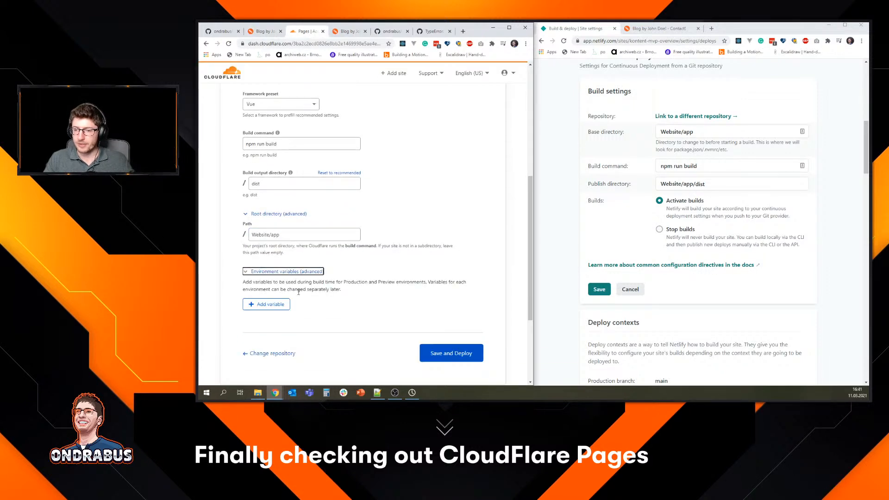
click(268, 304)
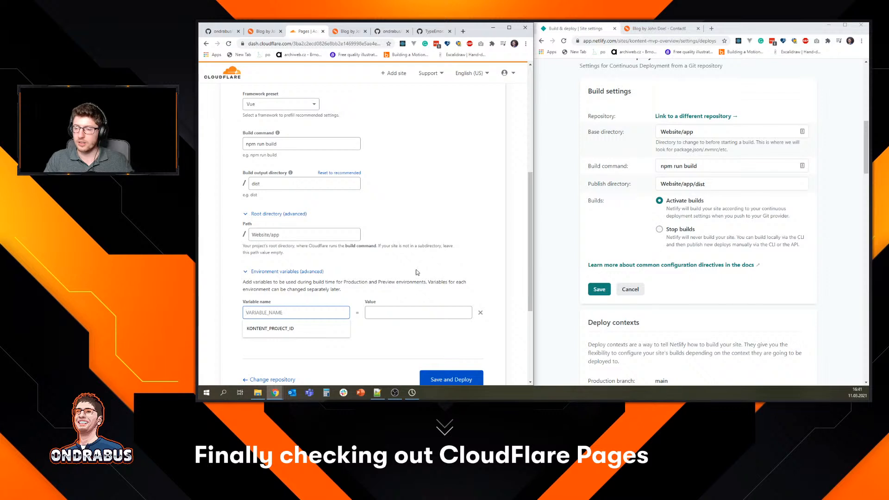
click(401, 254)
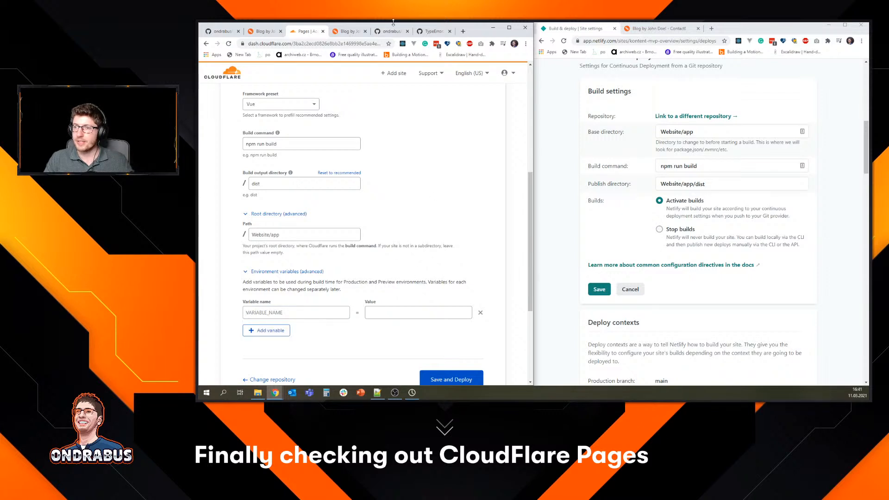
Look up the environment variables in the Netlify site's build and deploy settings and move that window out of view.
click(560, 214)
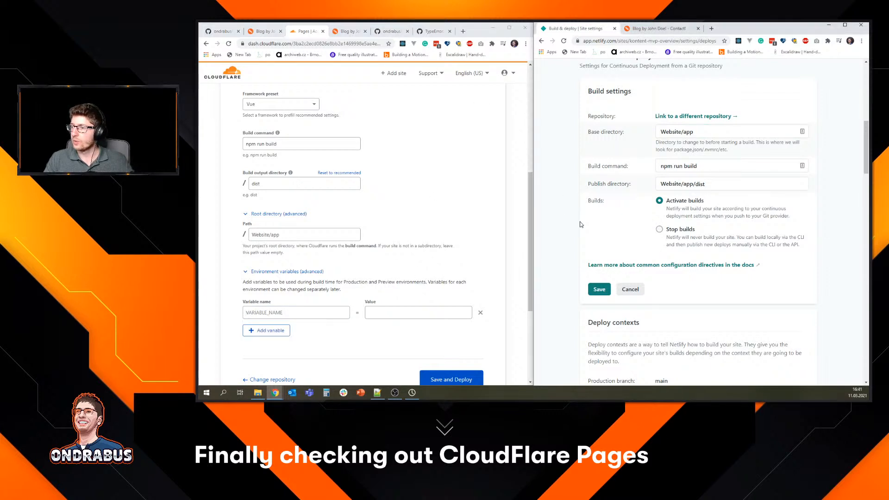
scroll(581, 224, up, 6)
scroll(580, 224, up, 3)
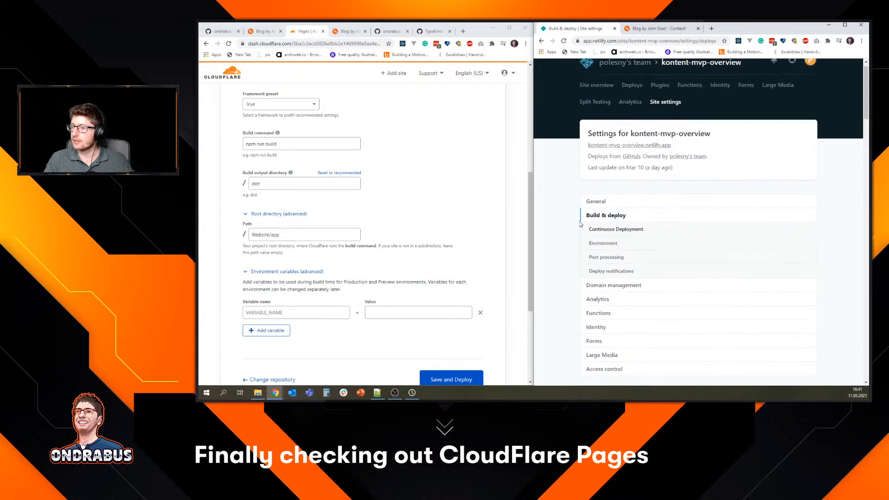
click(604, 257)
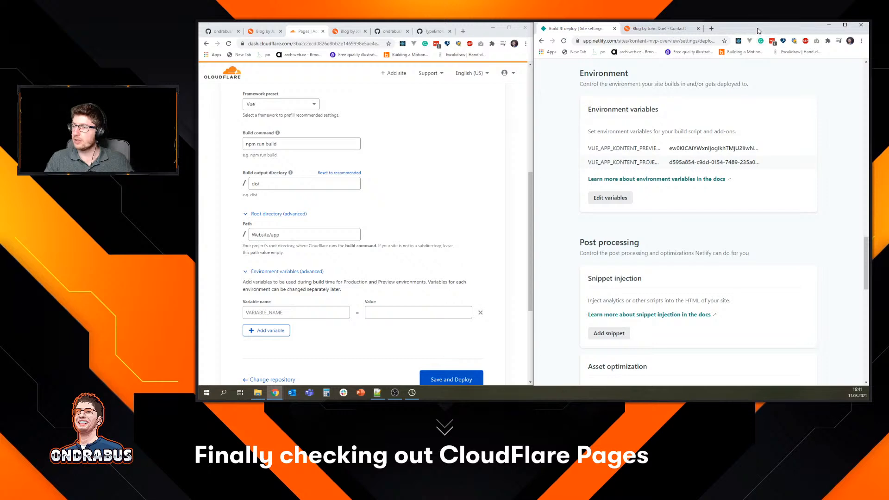
drag(757, 30, 199, 145)
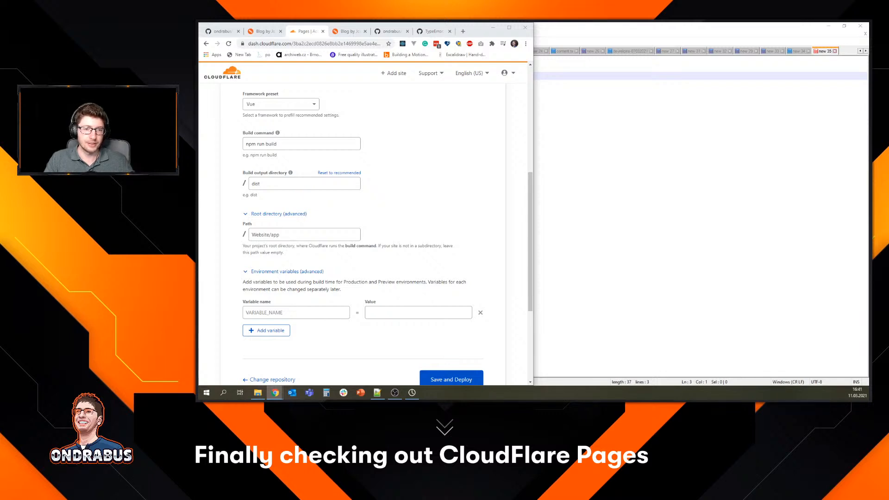
Define the variable VUE_APP_KONTENT_PROJECT_ID in the empty row and paste the Kontent project ID as its value.
click(301, 312)
text(VUE_APP_KONTENT_PROJECT_ID)
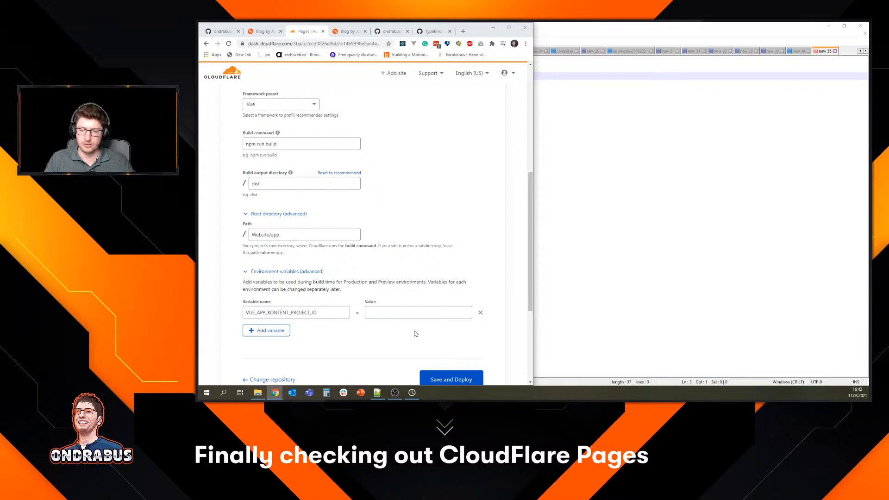
click(416, 313)
key(ctrl+v)
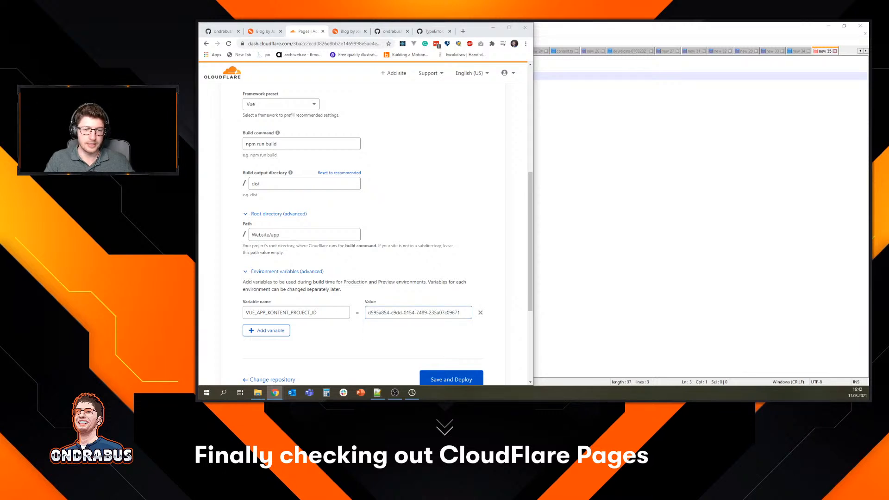
Add a second variable named VUE_APP_KONTENT_PREVIEW_KEY and paste the preview API key as its value.
click(283, 331)
text(VUE_APP_KONTENT_PREVIEW_KEY)
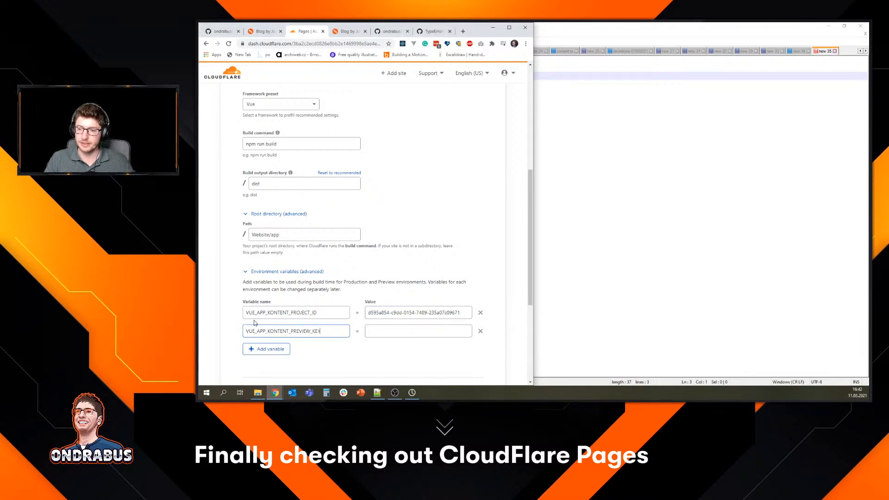
key(alt+Tab)
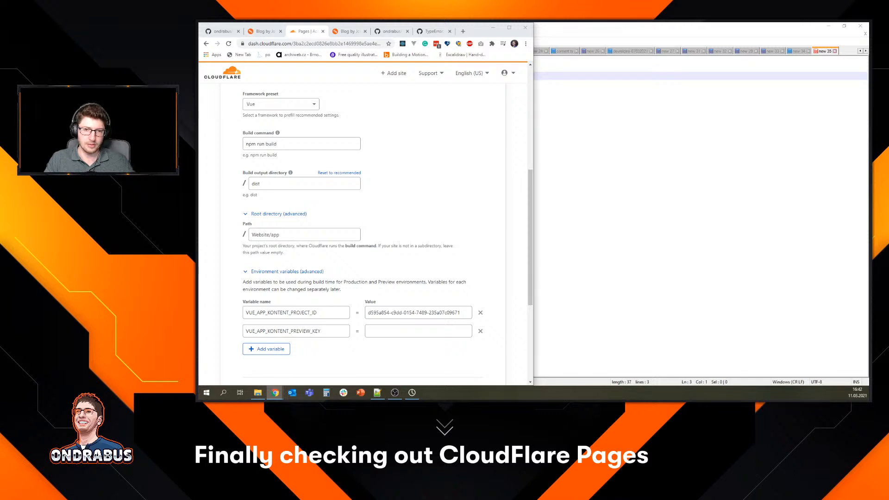
click(422, 331)
key(ctrl+v)
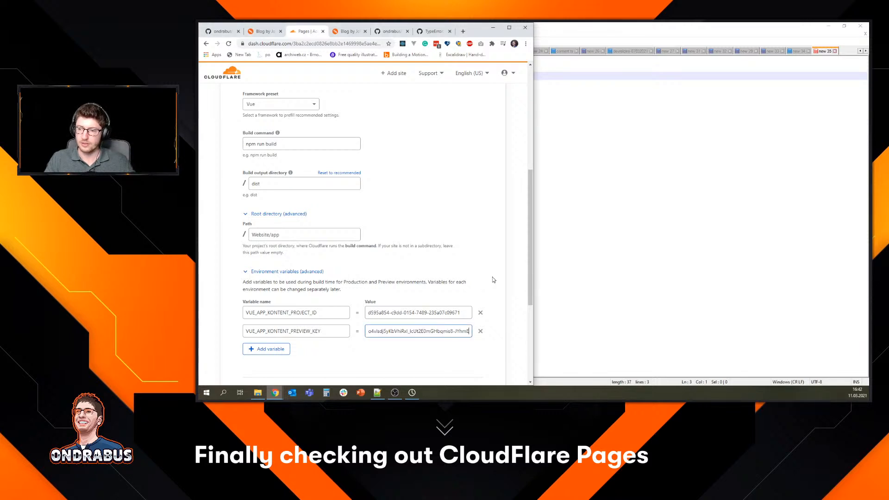
Save the mvp project's build settings and environment variables and start the first Cloudflare Pages deployment.
click(493, 277)
scroll(494, 278, down, 1)
scroll(493, 277, down, 3)
click(457, 261)
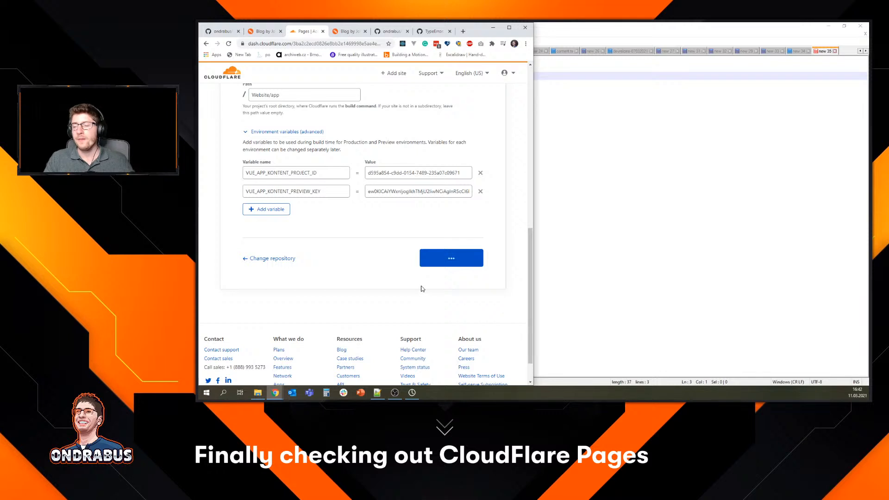
scroll(421, 289, up, 2)
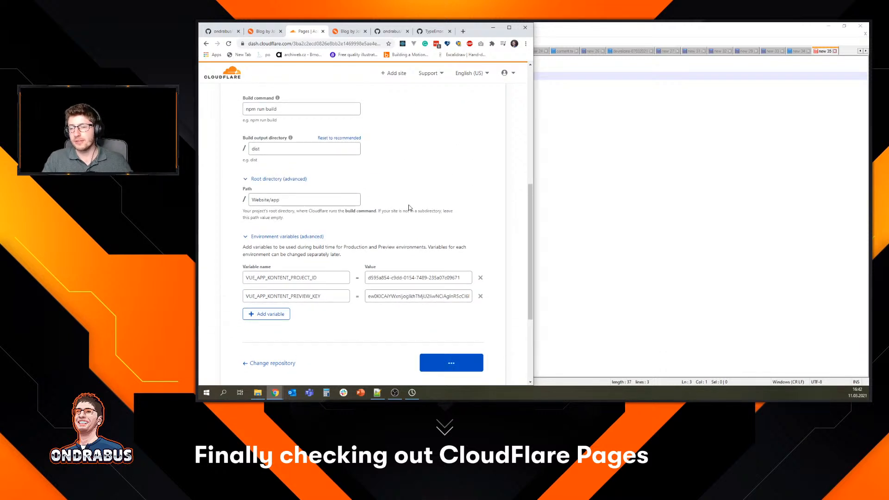
scroll(409, 208, up, 1)
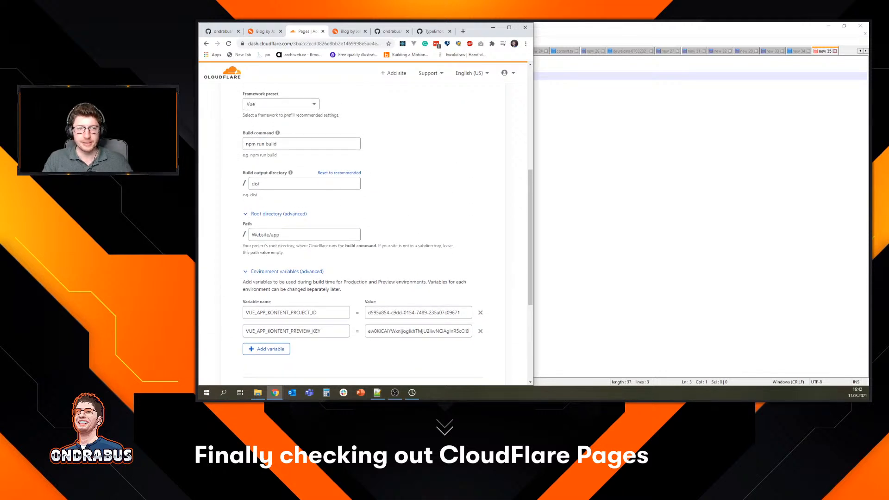
Dock the Netlify window beside the Cloudflare dashboard and follow the build stages and log of the mvp deployment.
drag(500, 398, 642, 26)
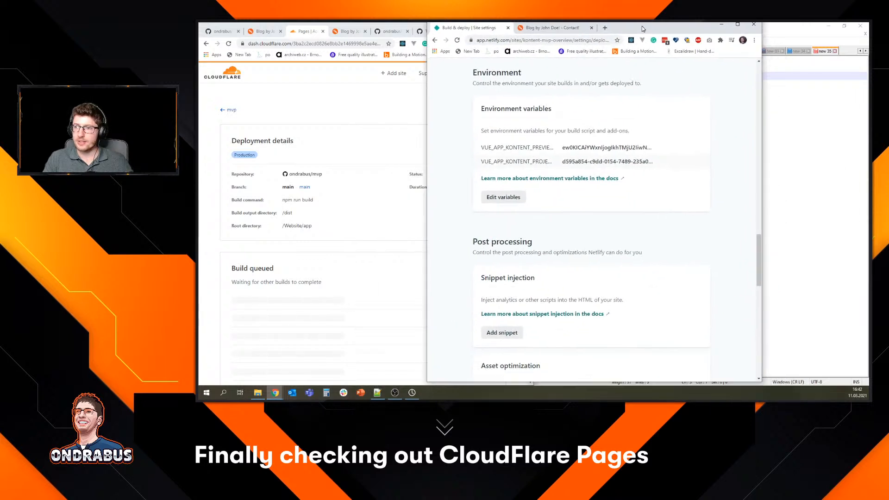
key(super+Right)
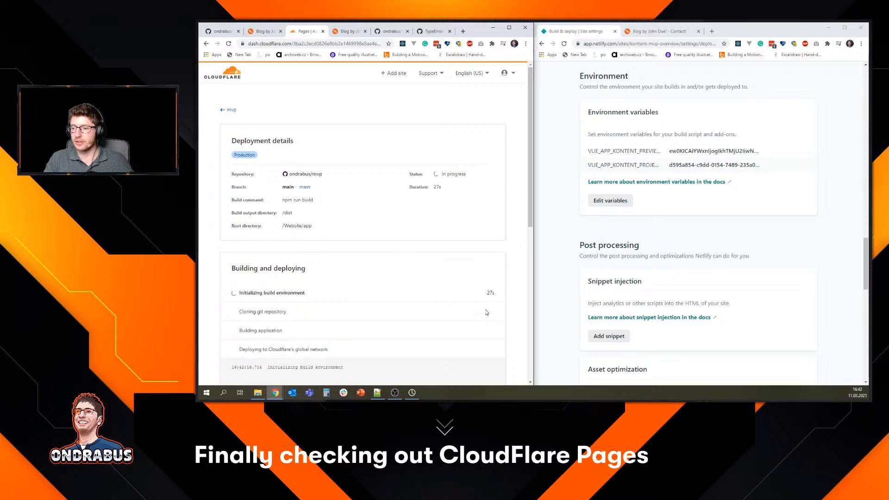
scroll(510, 245, down, 2)
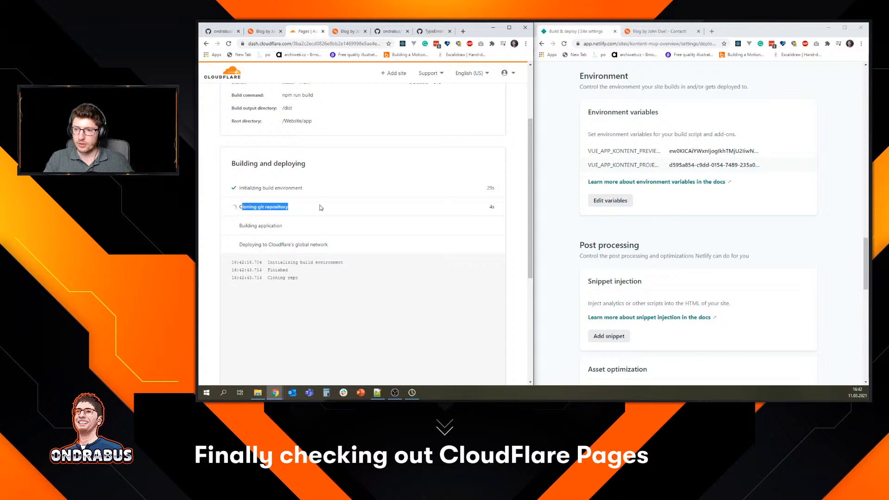
scroll(396, 216, down, 1)
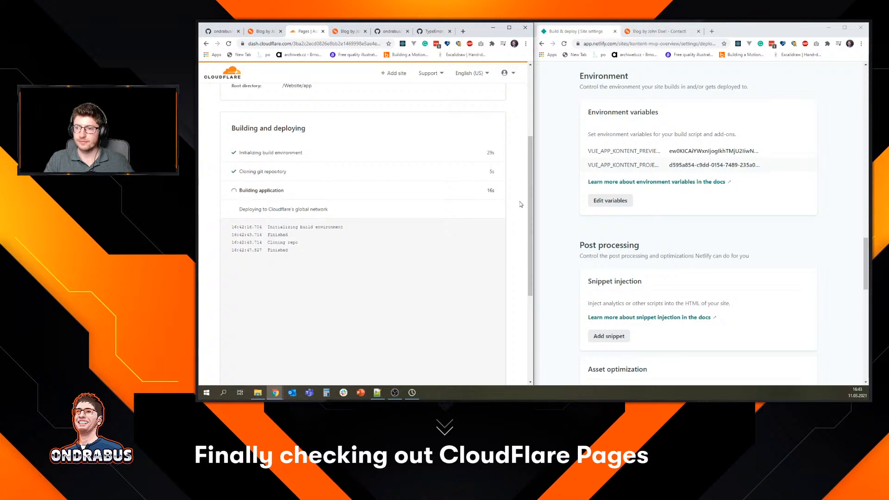
scroll(520, 204, down, 1)
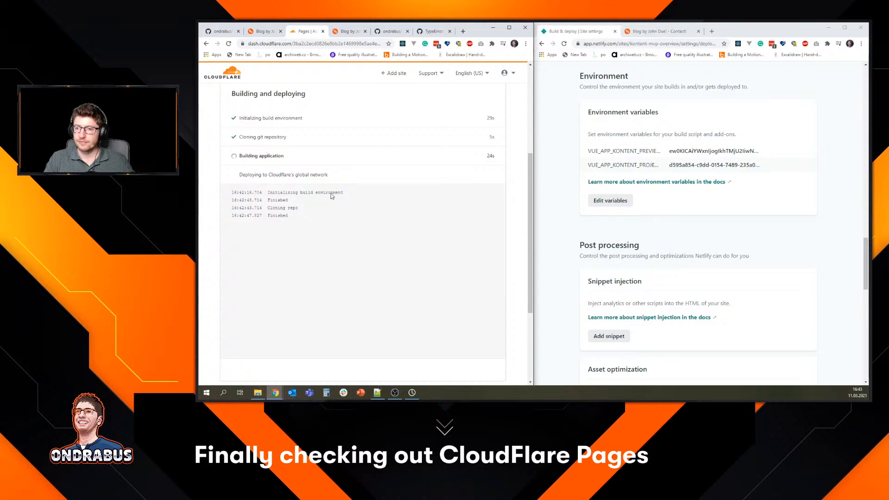
Open the latest published deploy of kontent-mvp-overview in Netlify and examine its deploy log through to the end for timing.
click(593, 230)
scroll(593, 231, up, 5)
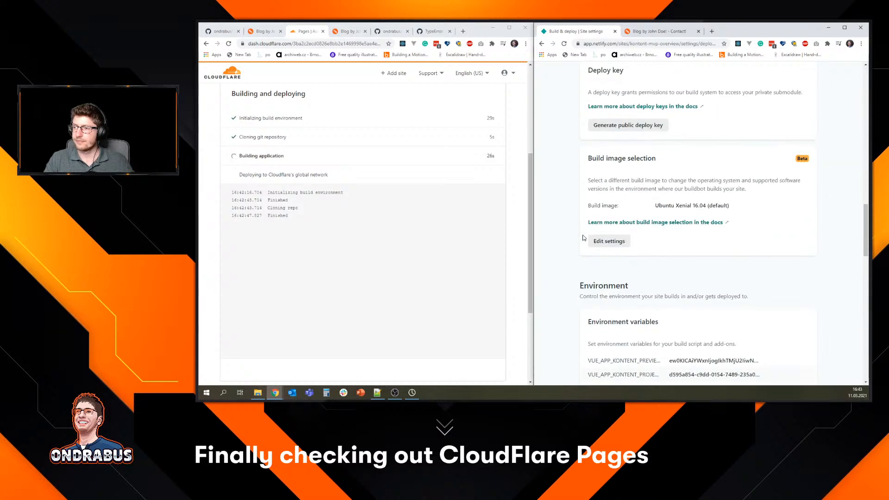
scroll(566, 273, up, 15)
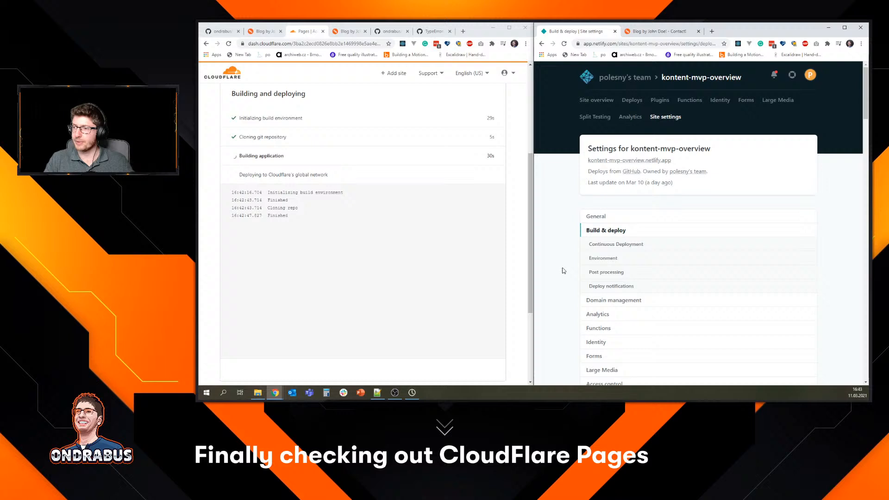
click(634, 100)
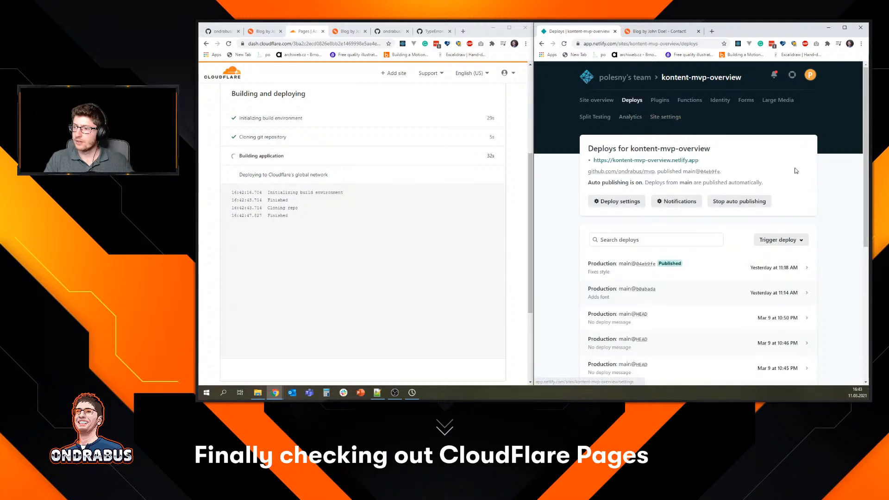
click(720, 275)
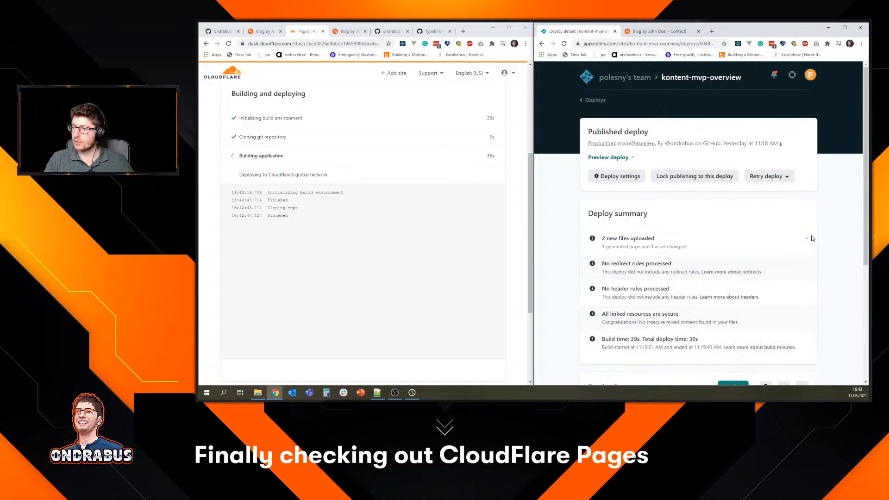
scroll(827, 229, down, 3)
scroll(827, 230, down, 3)
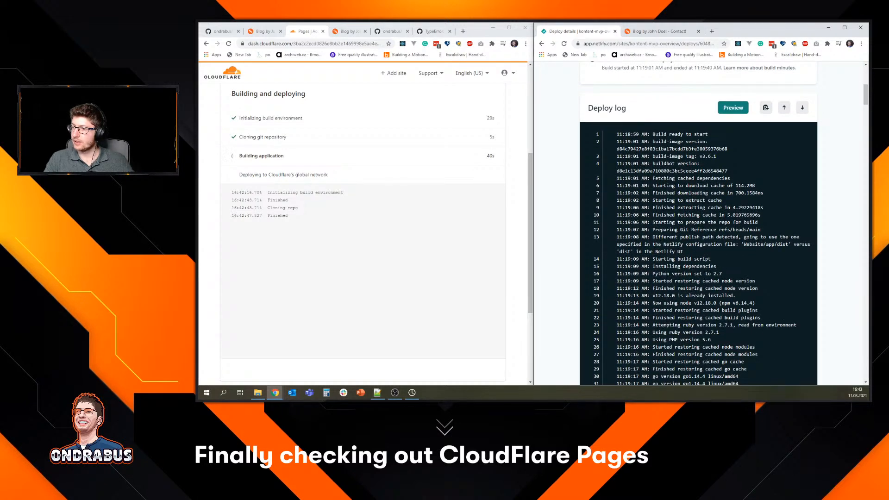
scroll(694, 226, down, 10)
scroll(695, 226, down, 20)
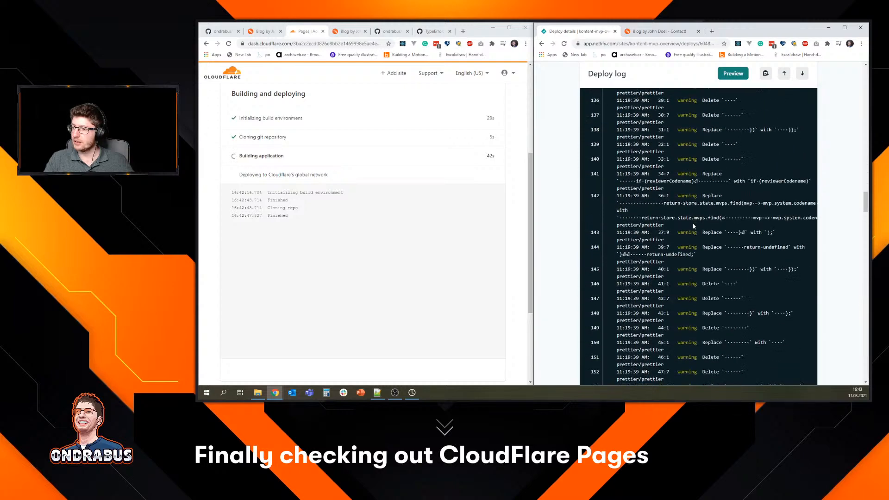
scroll(699, 234, down, 20)
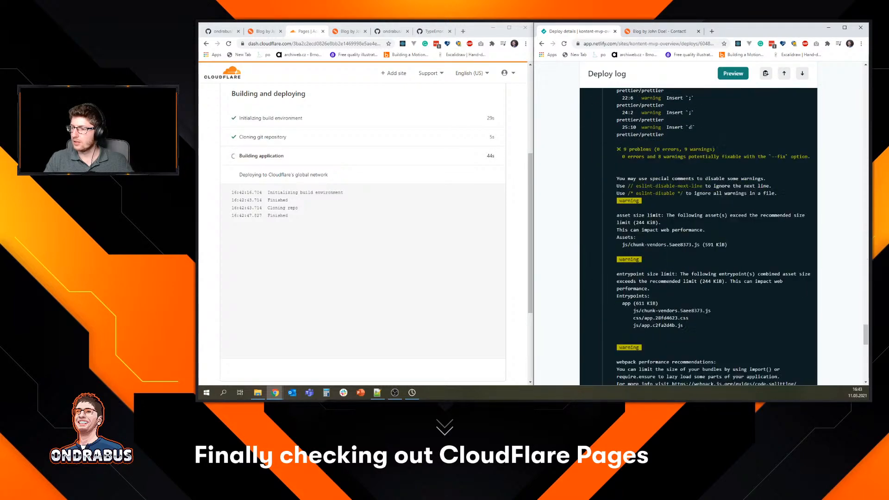
scroll(699, 234, down, 2)
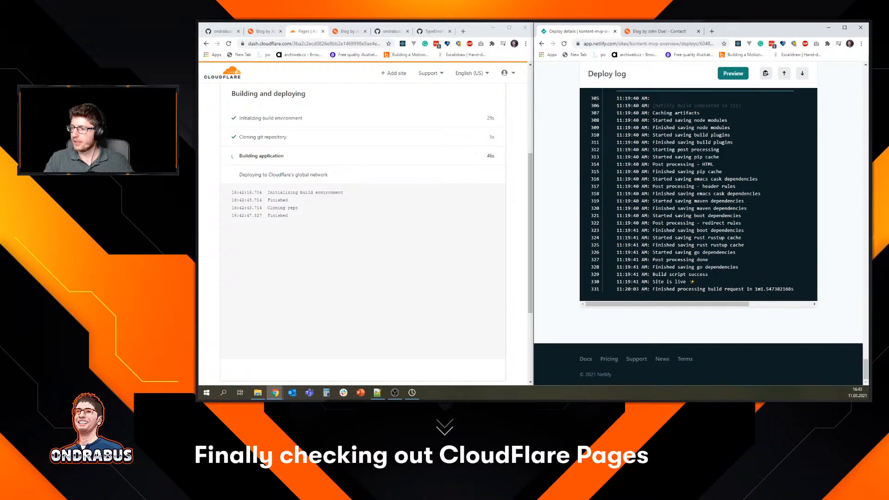
double_click(636, 281)
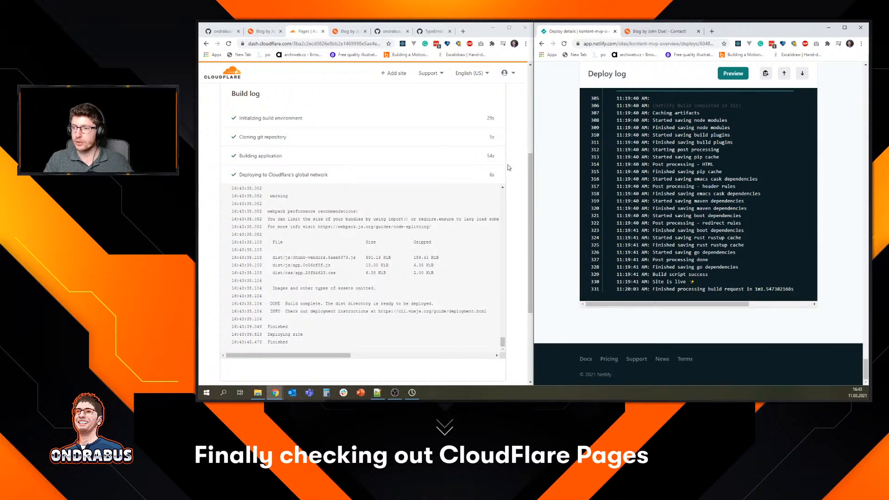
Check the status and total duration in the Cloudflare deployment details of the mvp build.
scroll(513, 185, up, 3)
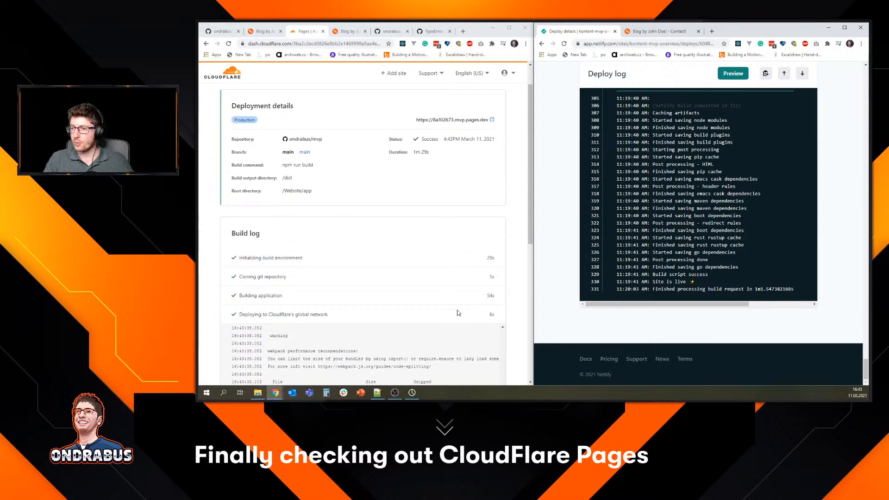
scroll(463, 278, up, 1)
drag(400, 187, 448, 199)
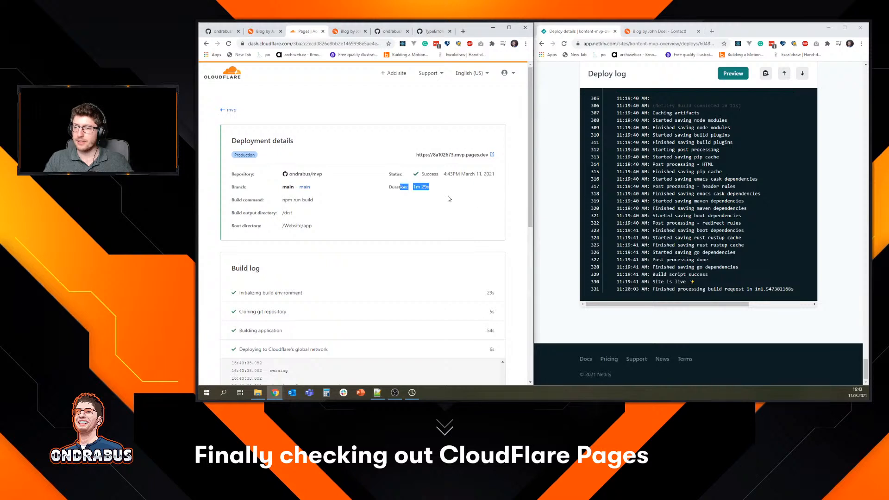
click(473, 220)
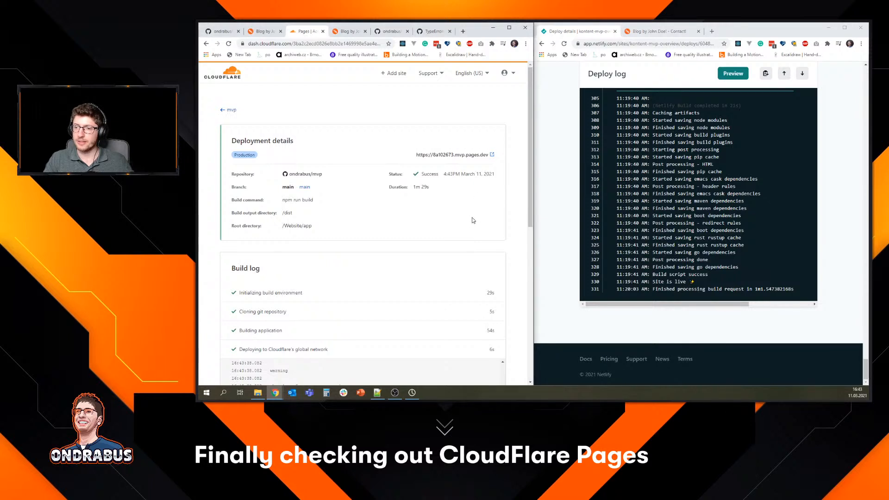
Open the deployed mvp site from its pages.dev link, check that it renders, and close it to return to the deployment details.
click(461, 156)
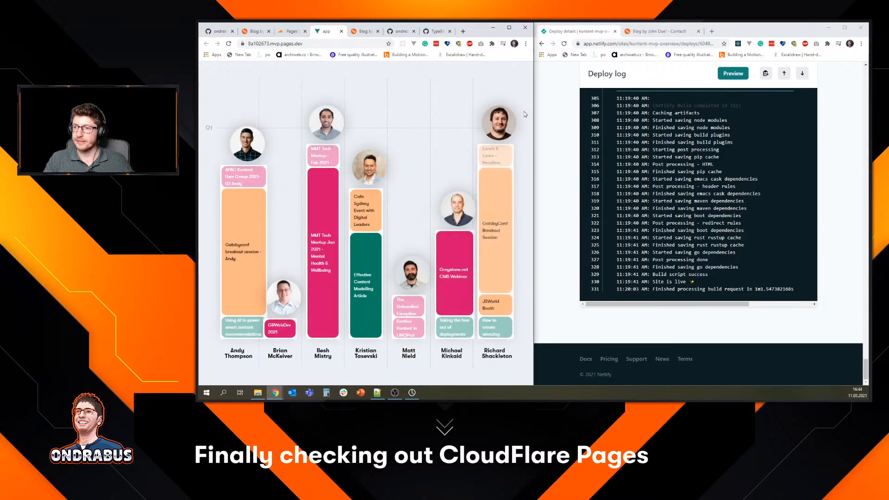
click(342, 31)
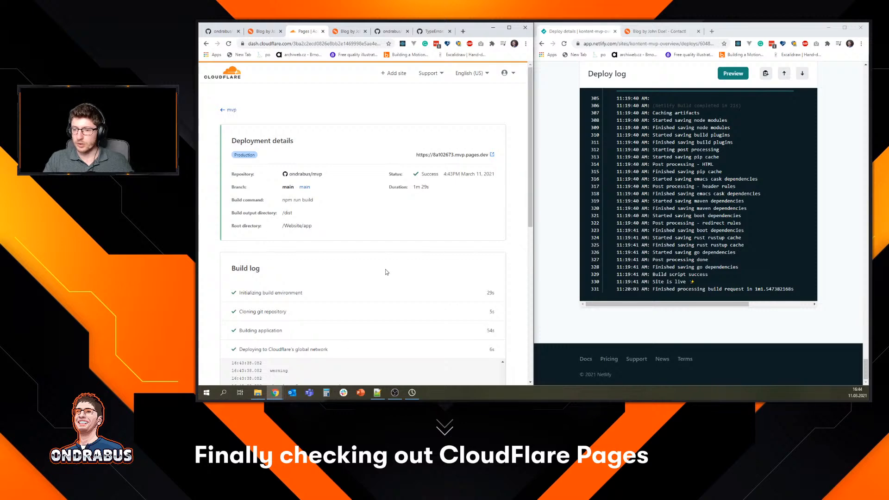
scroll(502, 245, down, 2)
scroll(502, 245, up, 3)
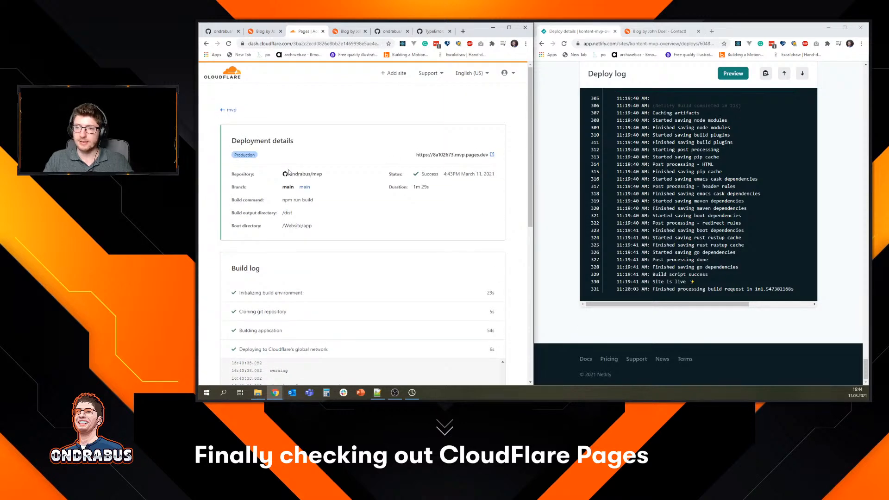
Go up to the mvp project's overview and review its production and past deployments.
click(230, 110)
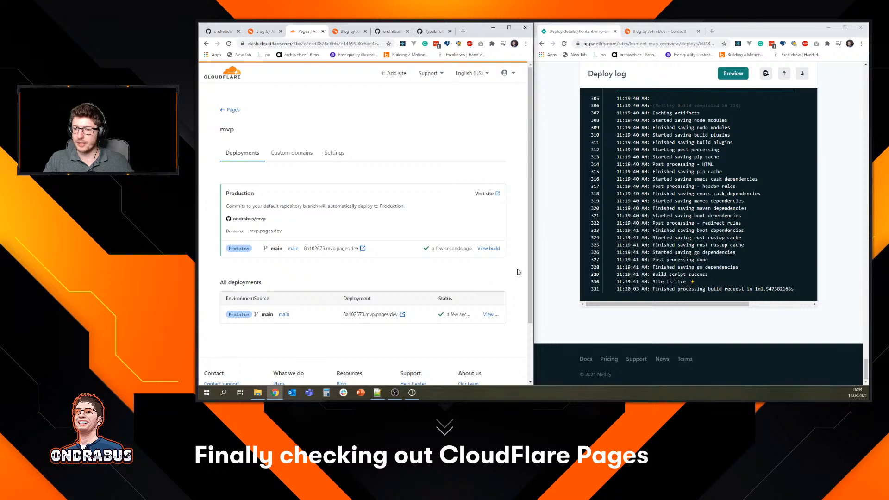
scroll(508, 256, down, 2)
scroll(508, 257, up, 2)
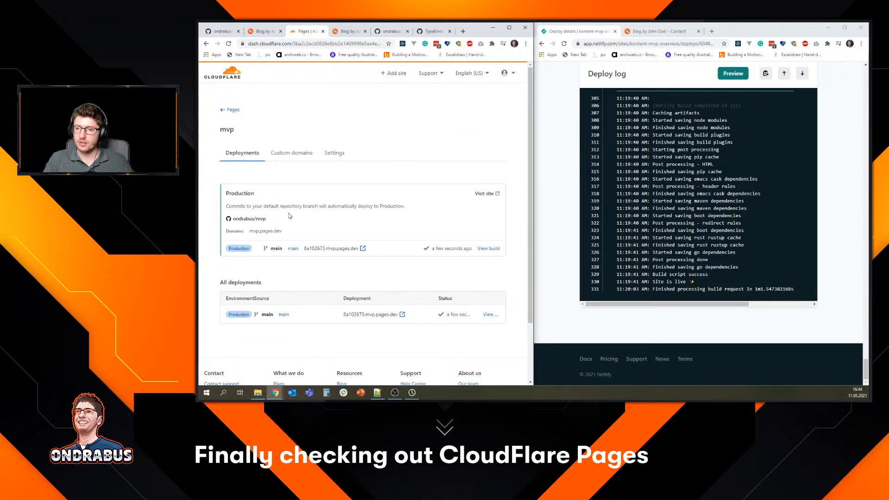
Try to create a second Cloudflare Pages project from the same mvp repository.
click(230, 109)
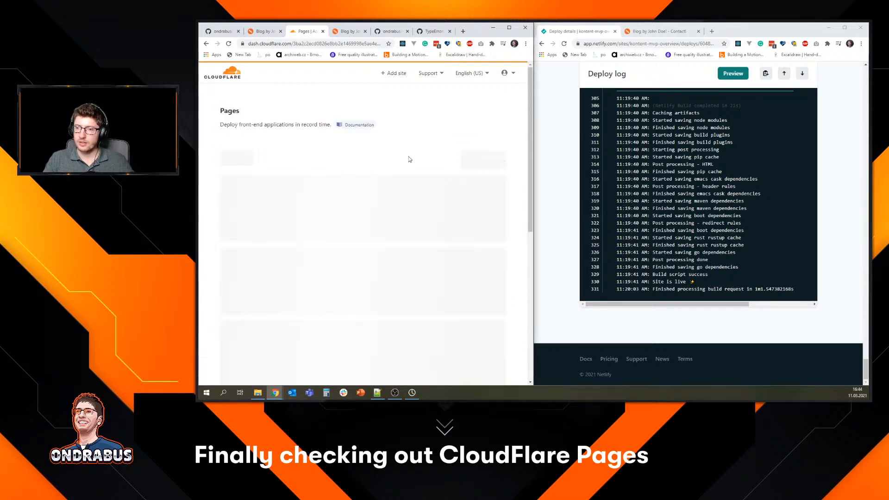
click(483, 166)
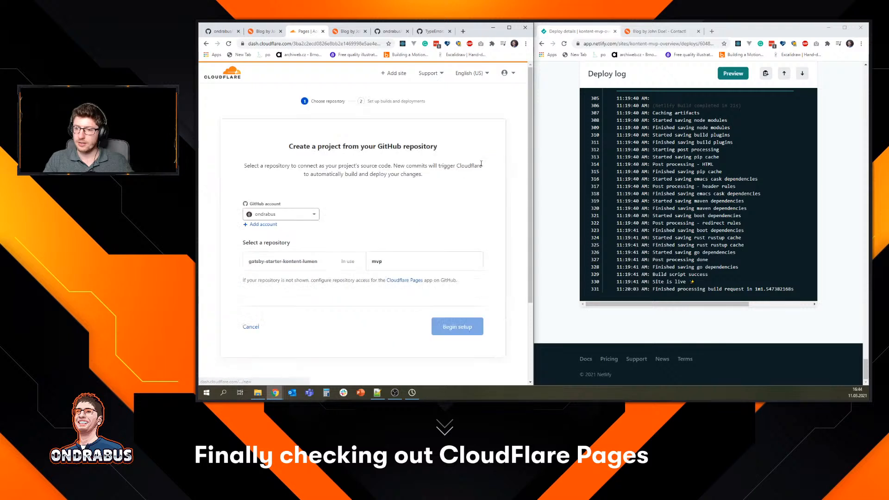
click(395, 265)
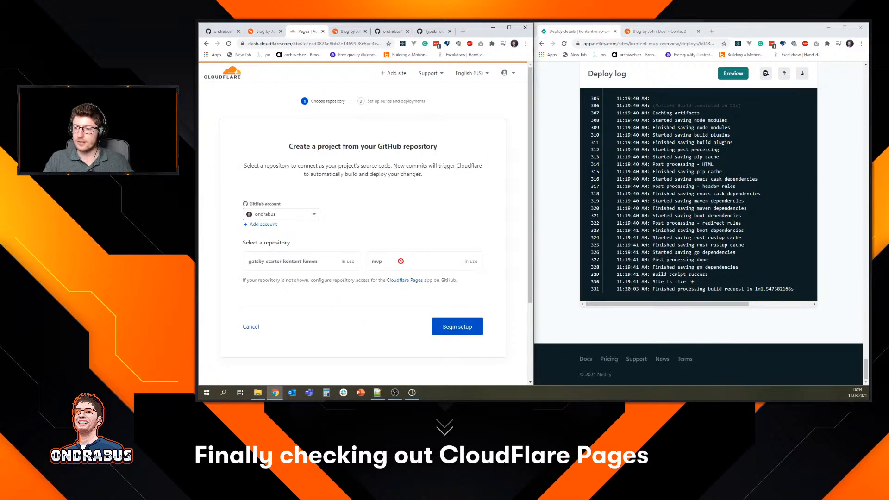
double_click(374, 262)
click(409, 262)
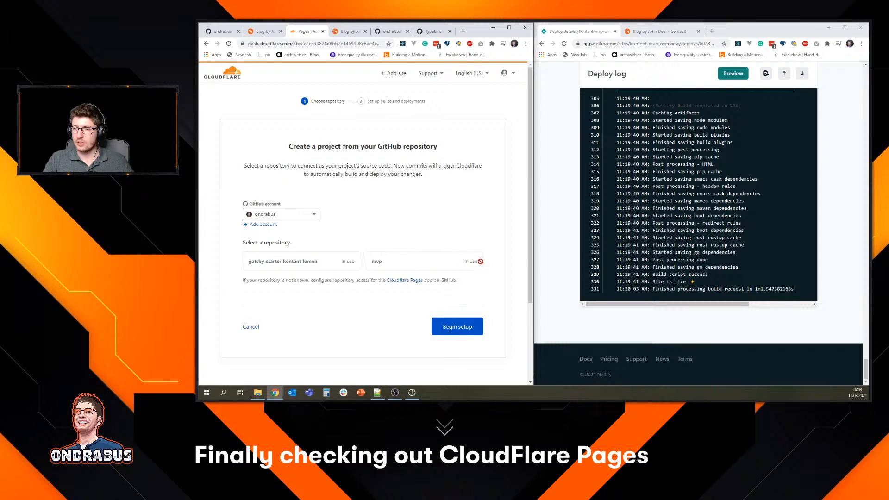
mouse_move(472, 262)
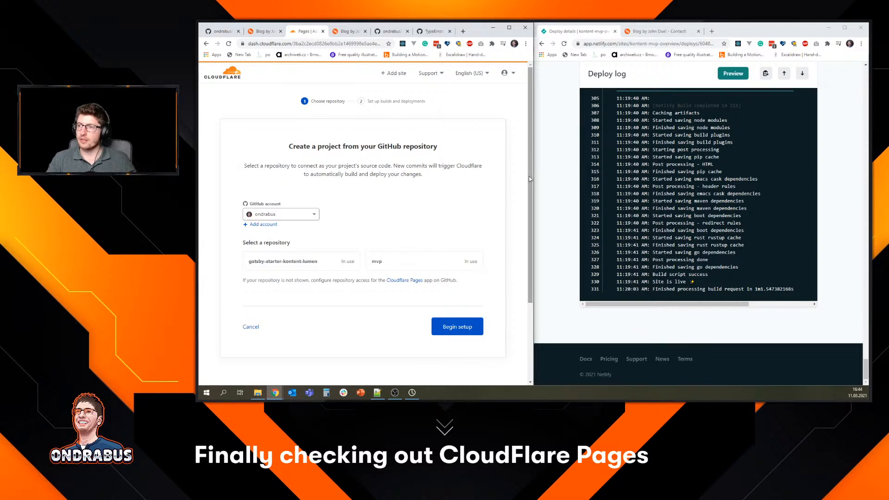
Look at the top-level folders of the mvp repository on GitHub, and leave project creation for the Pages project list.
click(393, 31)
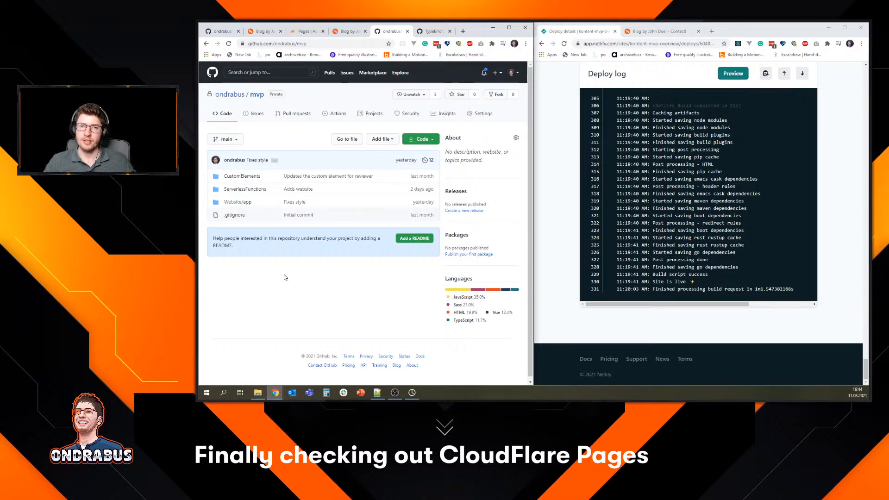
click(304, 31)
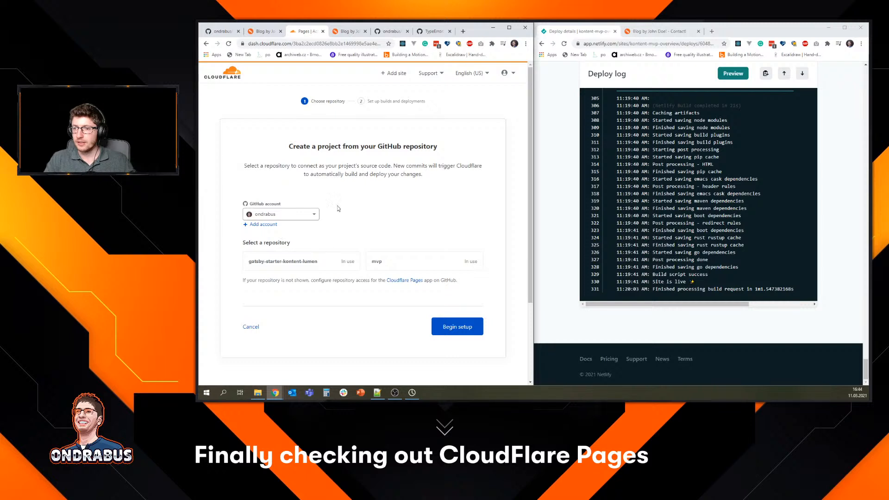
key(alt+Left)
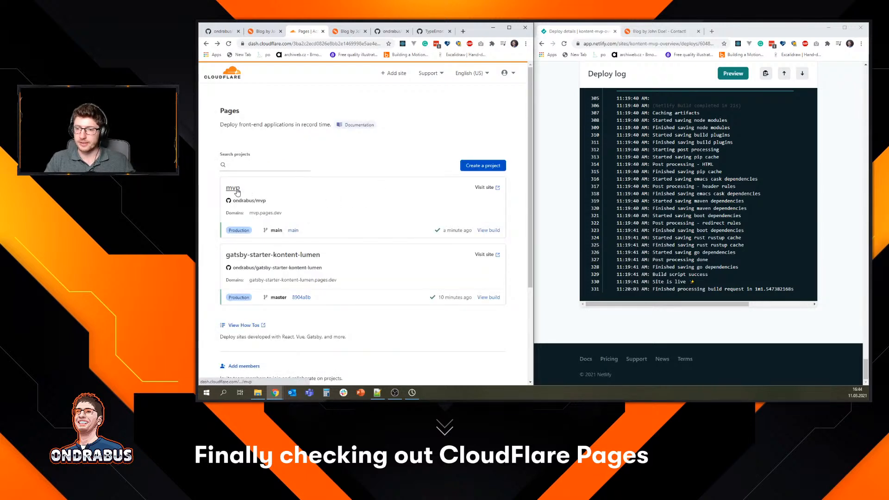
Open the mvp project, look over its deployments, and show its general settings.
click(257, 213)
scroll(414, 239, down, 2)
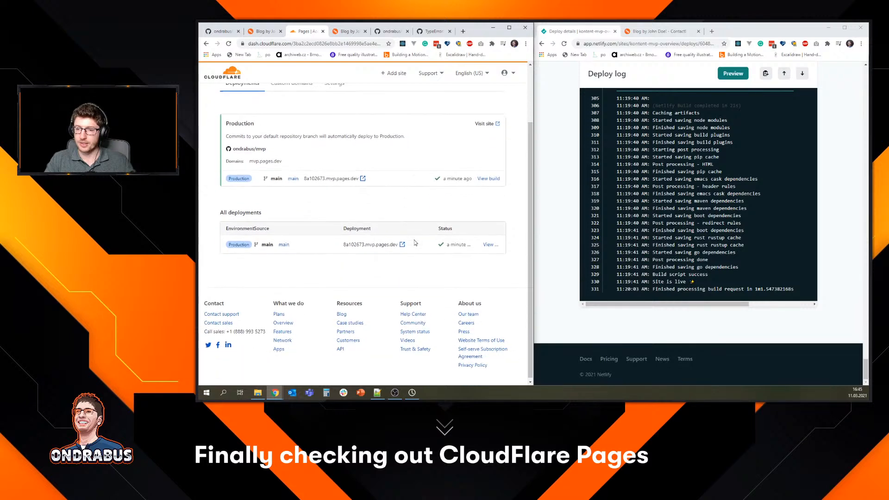
scroll(414, 240, up, 2)
click(334, 153)
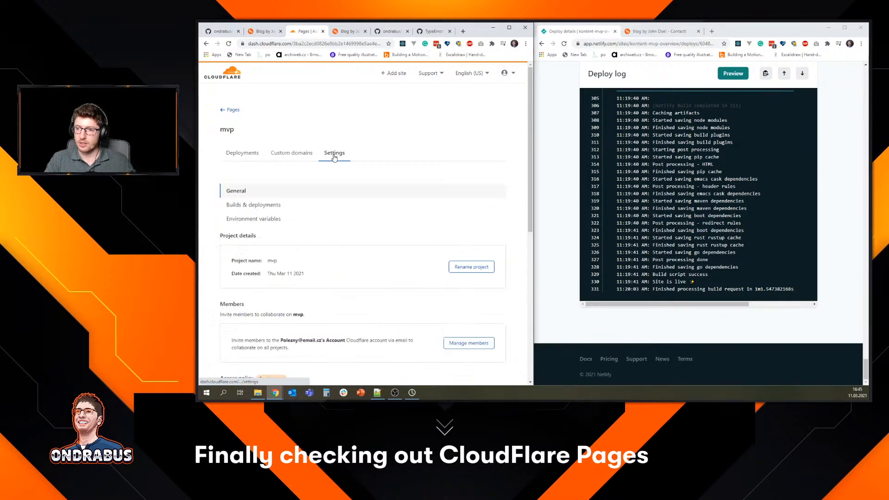
Review the mvp project's general settings, and return to the Pages project list and look it over.
scroll(299, 245, down, 1)
scroll(298, 246, down, 1)
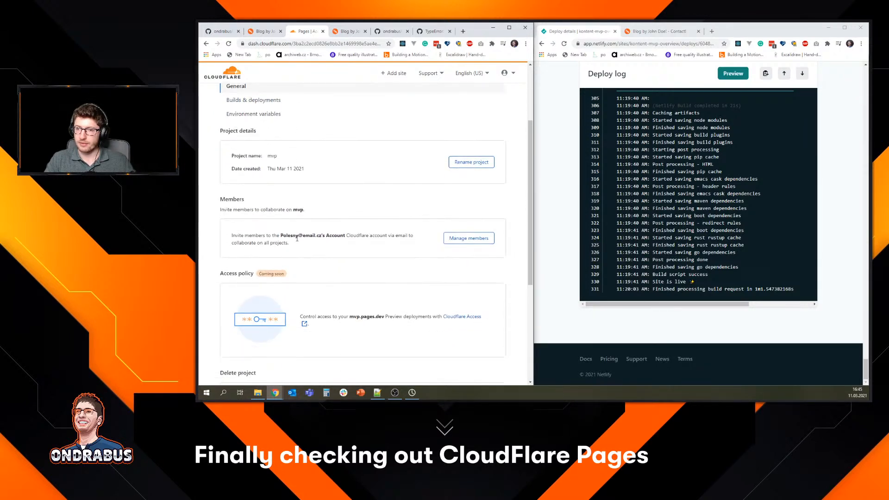
scroll(297, 240, up, 3)
click(232, 110)
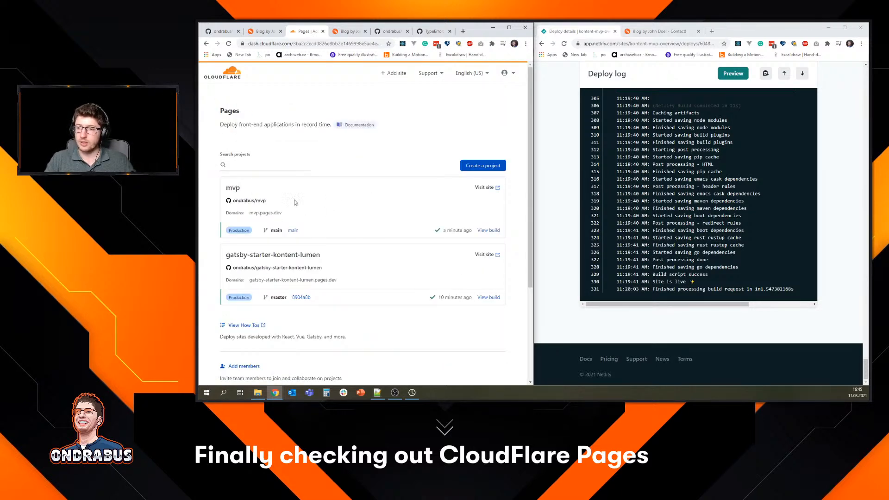
scroll(395, 219, down, 5)
scroll(395, 219, up, 5)
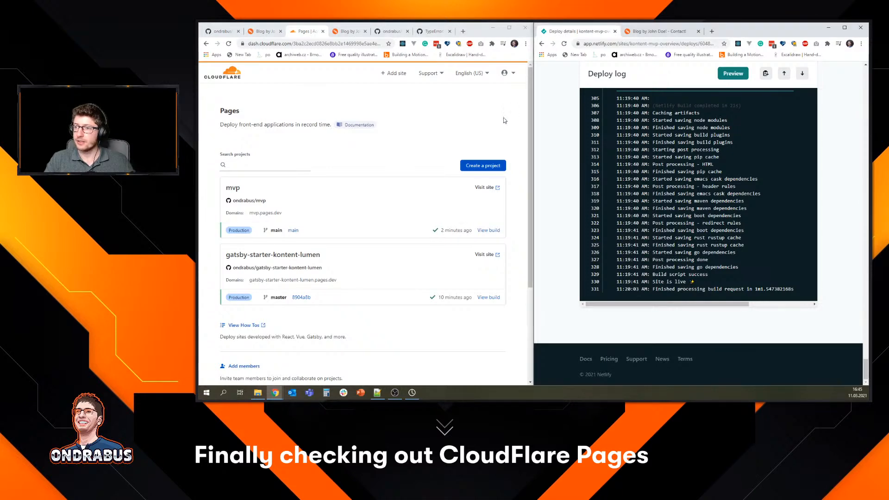
Go back through the Netlify deploy log to the deploy summary of kontent-mvp-overview.
scroll(544, 159, up, 8)
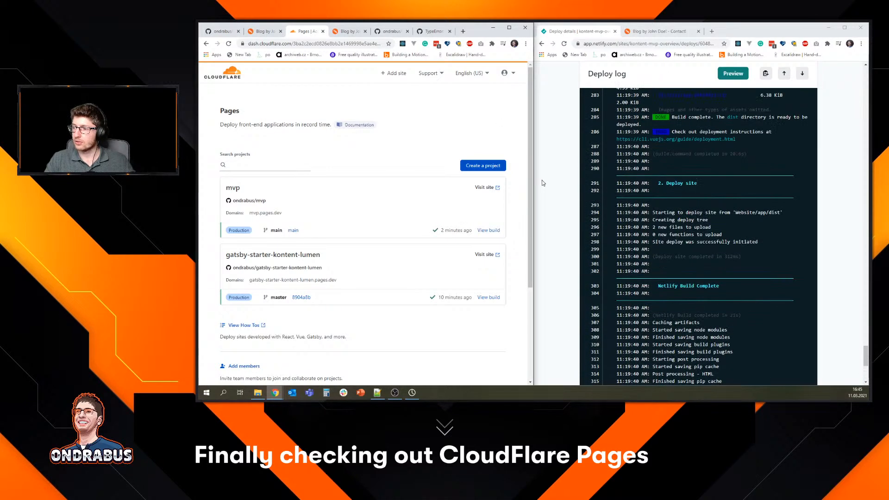
middle_click(551, 244)
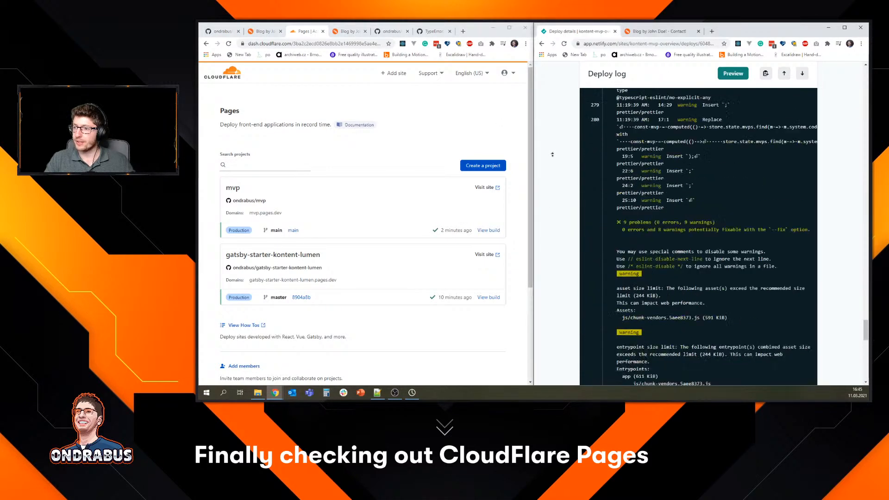
middle_click(544, 110)
click(371, 206)
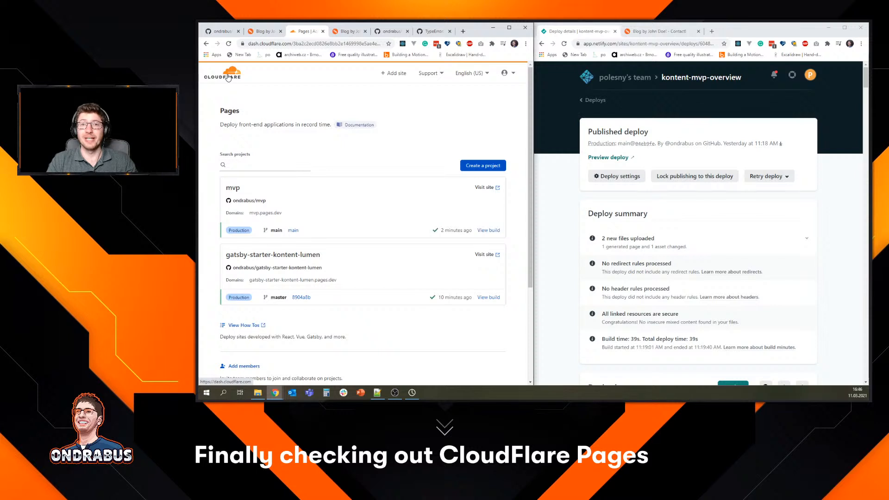
Look over the products offered on the Cloudflare account home, and reopen the Pages project list.
click(227, 77)
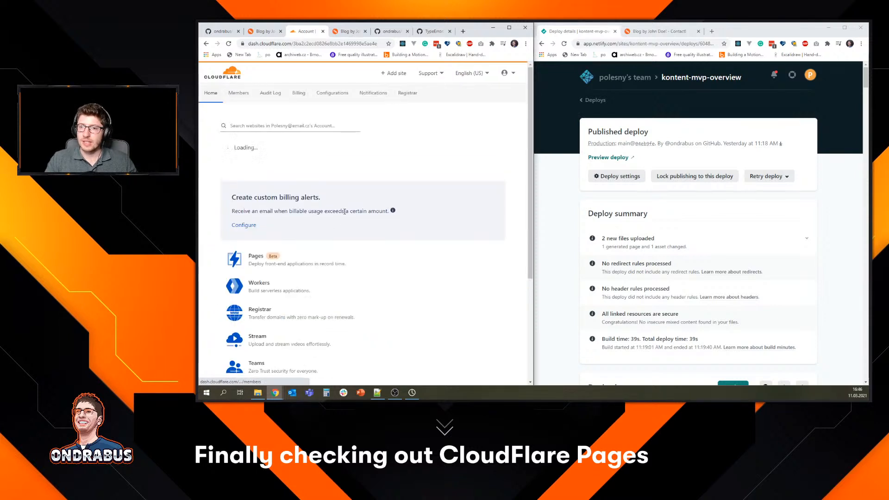
scroll(420, 207, down, 3)
scroll(421, 206, down, 3)
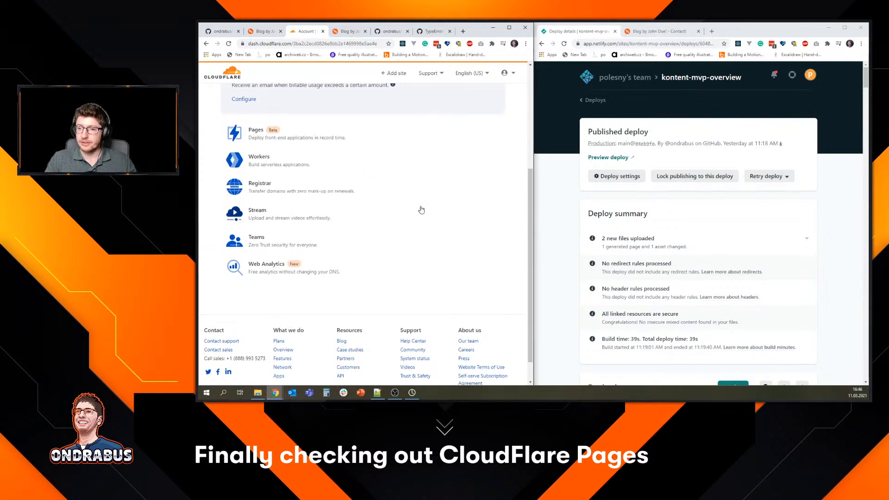
scroll(421, 207, up, 3)
scroll(420, 208, up, 2)
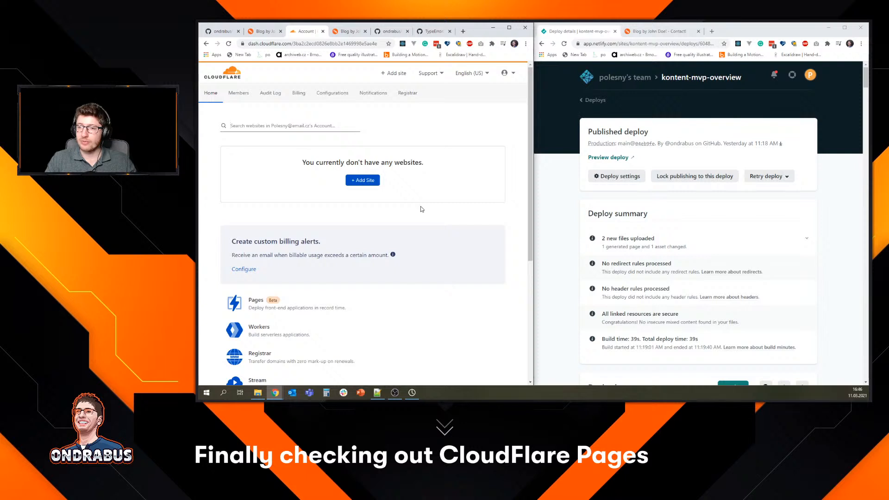
scroll(428, 215, down, 3)
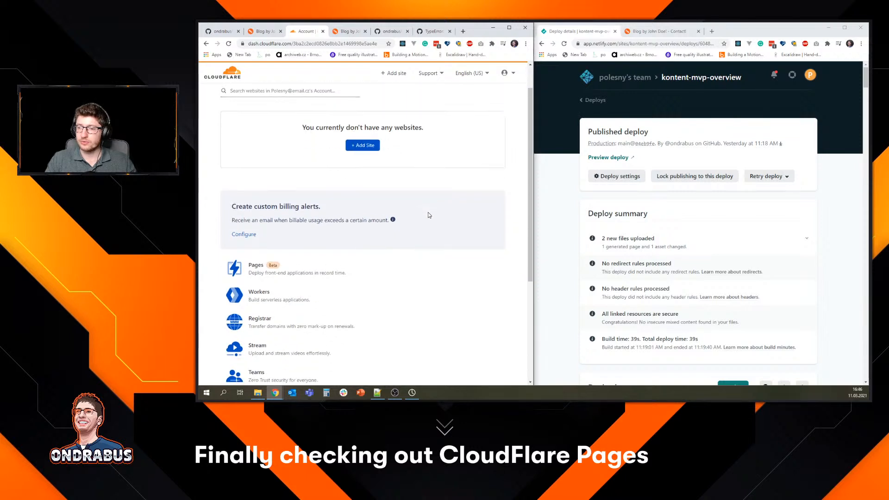
click(255, 201)
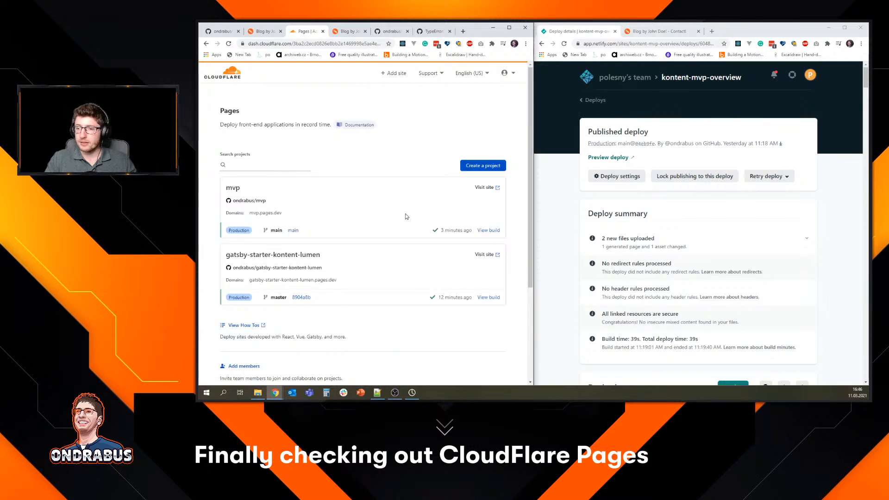
scroll(404, 214, down, 1)
scroll(402, 216, up, 1)
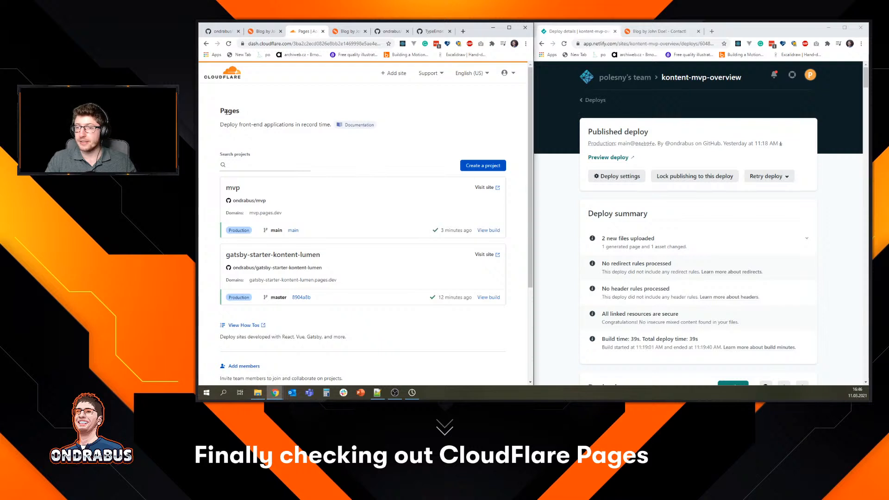
drag(222, 111, 260, 116)
click(295, 158)
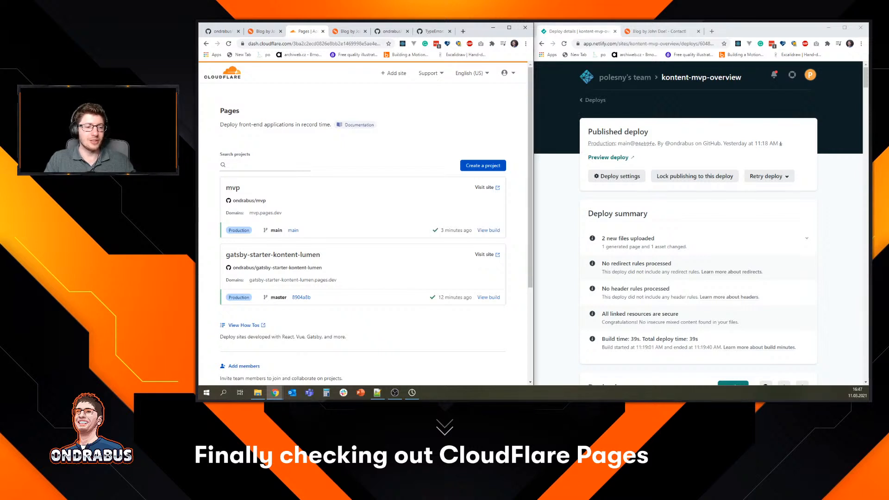
key(alt+Tab)
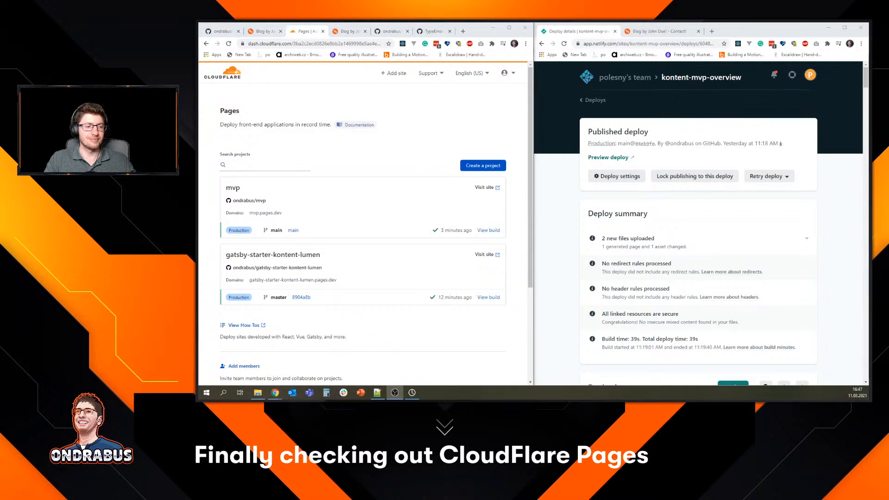